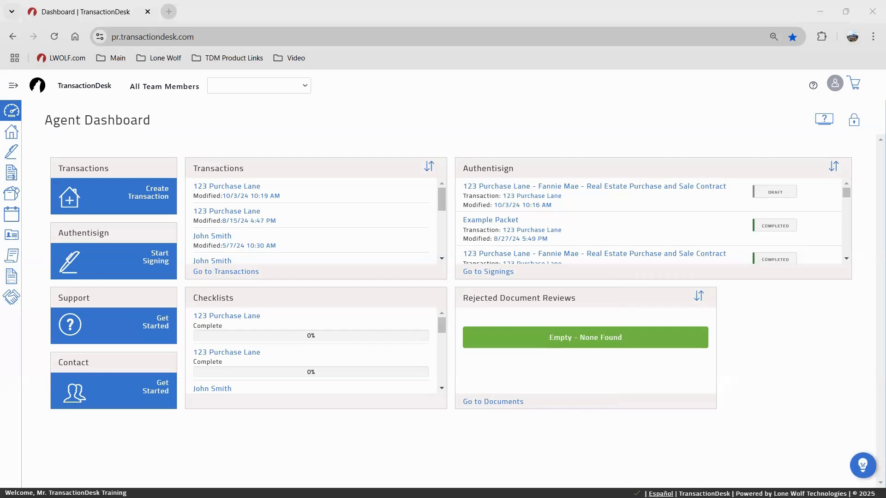
Open the account Settings page from the profile menu at the top right
{"action": "key", "text": "ctrl"}
{"action": "key", "text": "ctrl"}
{"action": "key", "text": "ctrl"}
{"action": "left_click", "coordinate": [836, 85]}
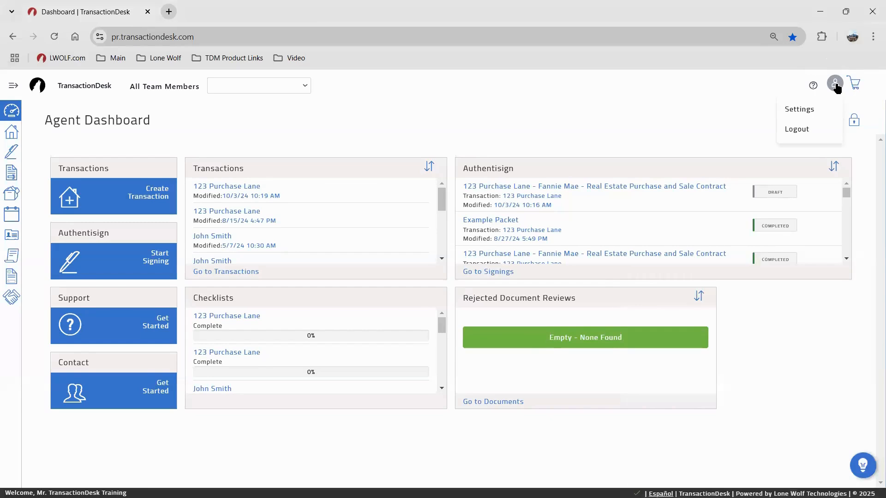
{"action": "left_click", "coordinate": [799, 108]}
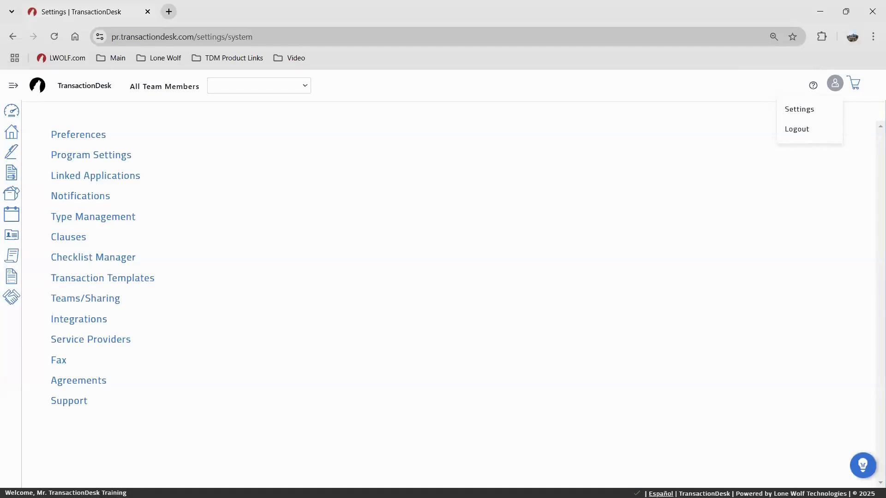
Open Preferences and look through the User Information fields, including Agent ID
{"action": "left_click", "coordinate": [73, 141]}
{"action": "left_click", "coordinate": [162, 159]}
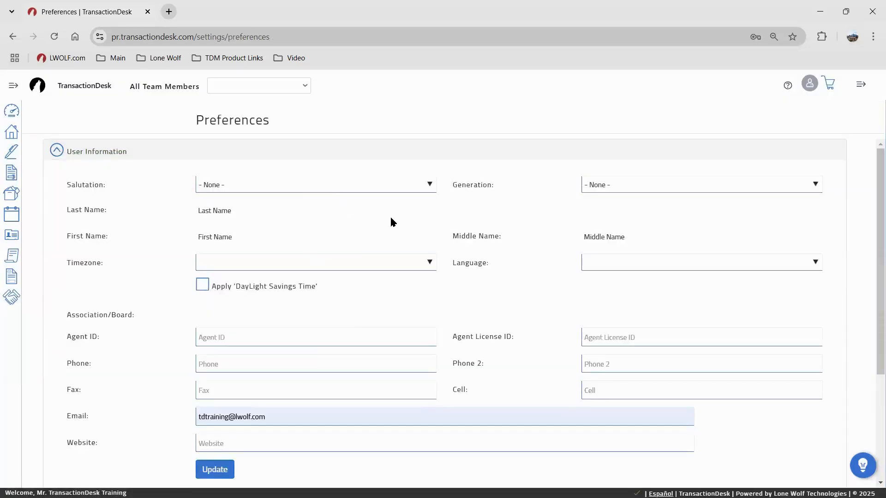
{"action": "scroll", "coordinate": [383, 320], "scroll_direction": "down", "scroll_amount": 1}
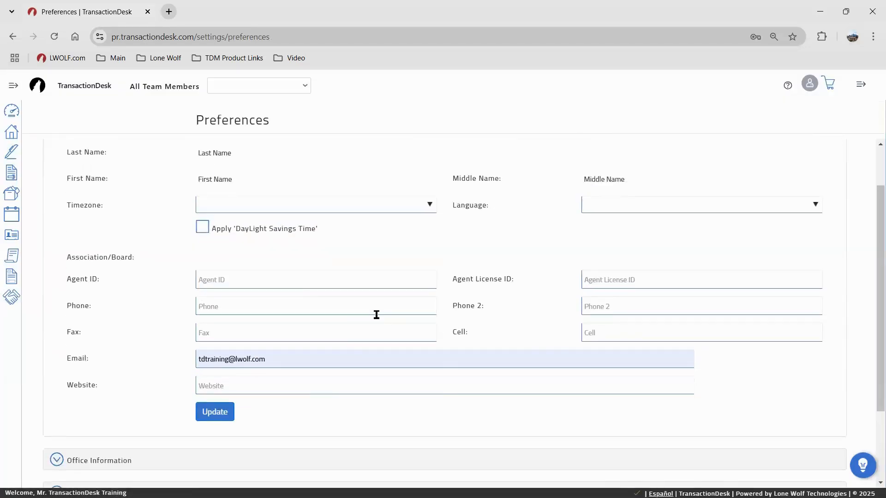
{"action": "scroll", "coordinate": [376, 315], "scroll_direction": "up", "scroll_amount": 1}
{"action": "left_click", "coordinate": [263, 338]}
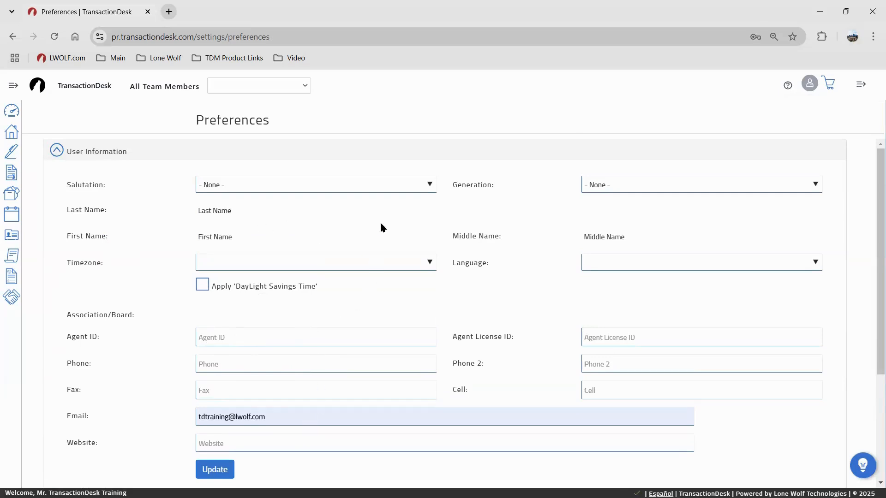
{"action": "scroll", "coordinate": [481, 431], "scroll_direction": "down", "scroll_amount": 1}
{"action": "scroll", "coordinate": [481, 429], "scroll_direction": "up", "scroll_amount": 1}
{"action": "scroll", "coordinate": [327, 367], "scroll_direction": "down", "scroll_amount": 3}
Check the 'Have an AMAZING day!' email signature, then browse Branding's banner, photo and logo
{"action": "left_click", "coordinate": [163, 392]}
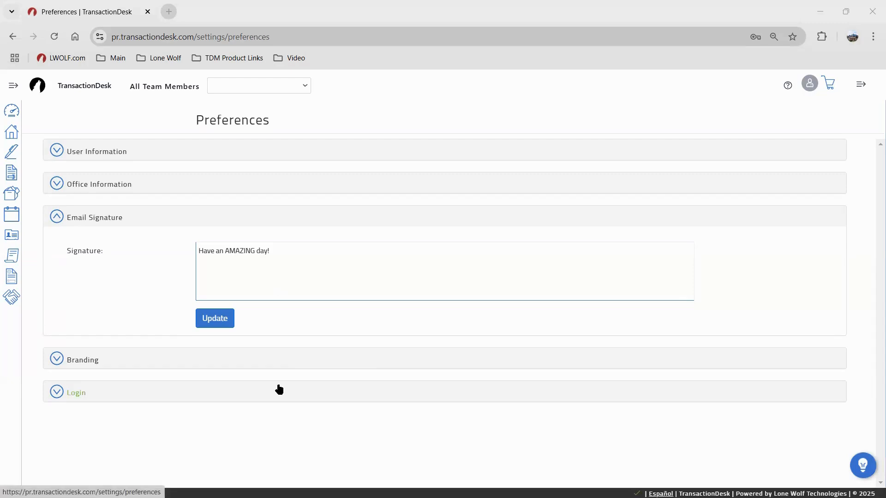
{"action": "left_click", "coordinate": [269, 362]}
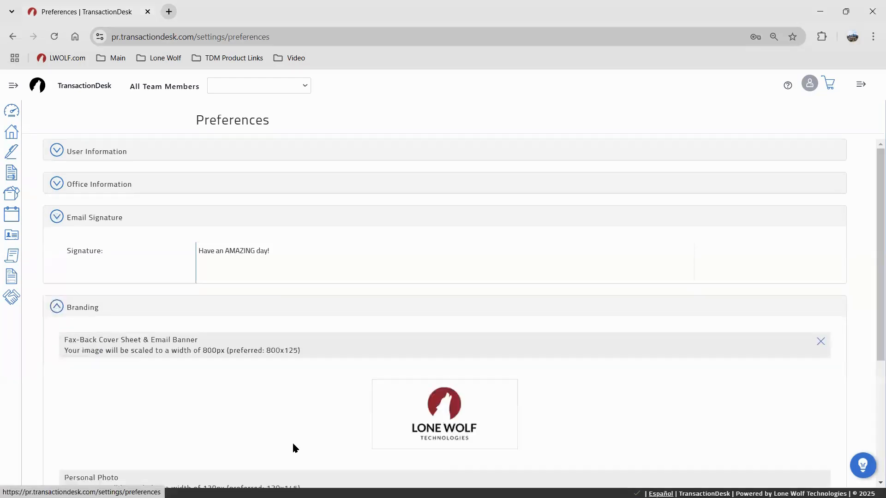
{"action": "scroll", "coordinate": [295, 323], "scroll_direction": "down", "scroll_amount": 3}
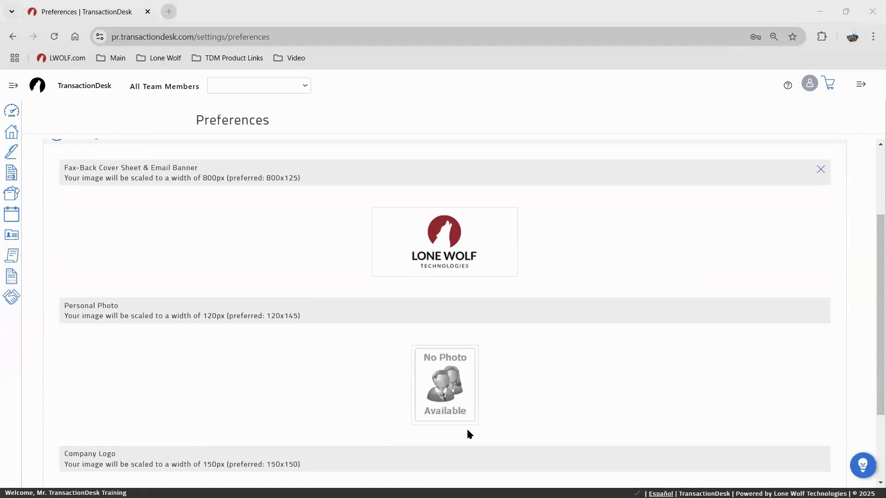
{"action": "scroll", "coordinate": [469, 431], "scroll_direction": "down", "scroll_amount": 1}
{"action": "scroll", "coordinate": [466, 424], "scroll_direction": "down", "scroll_amount": 1}
{"action": "scroll", "coordinate": [478, 319], "scroll_direction": "up", "scroll_amount": 4}
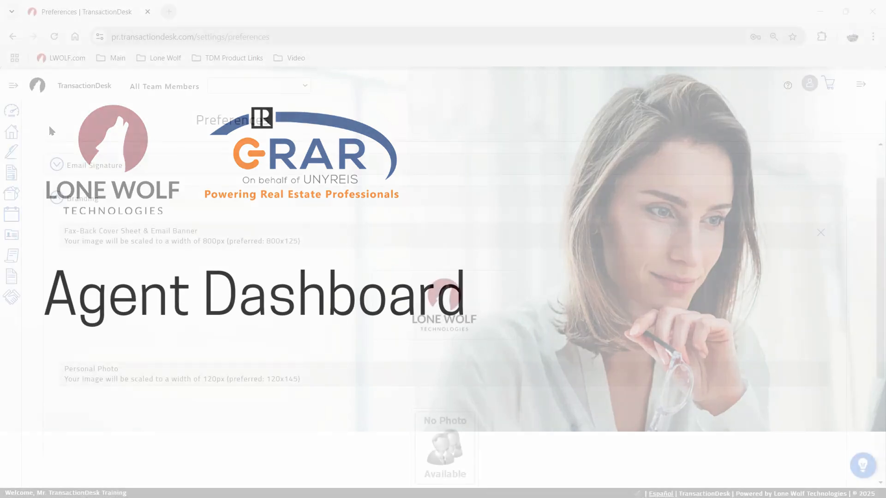
Return to the Agent Dashboard, look it over, and unlock it for customizing
{"action": "left_click", "coordinate": [16, 111]}
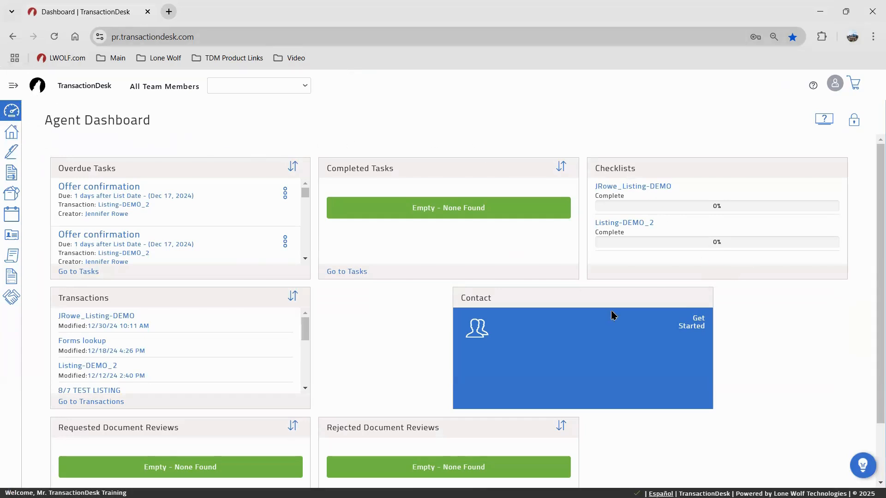
{"action": "scroll", "coordinate": [612, 315], "scroll_direction": "down", "scroll_amount": 1}
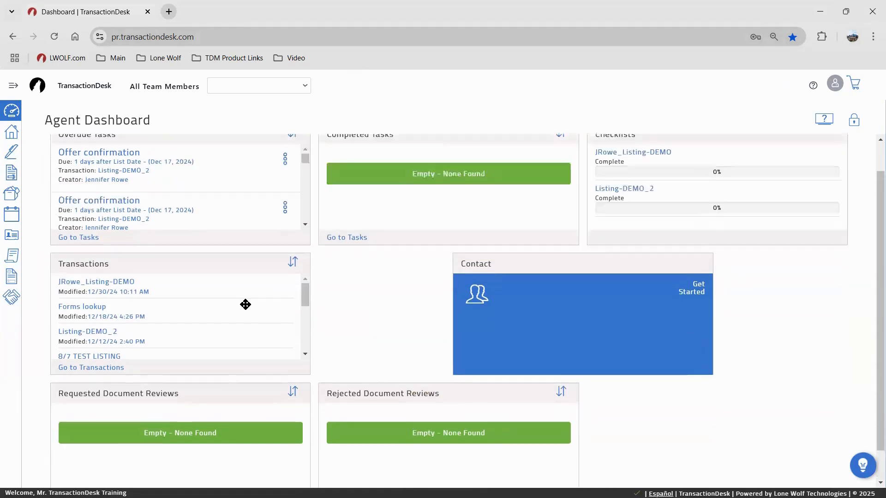
{"action": "scroll", "coordinate": [245, 305], "scroll_direction": "up", "scroll_amount": 1}
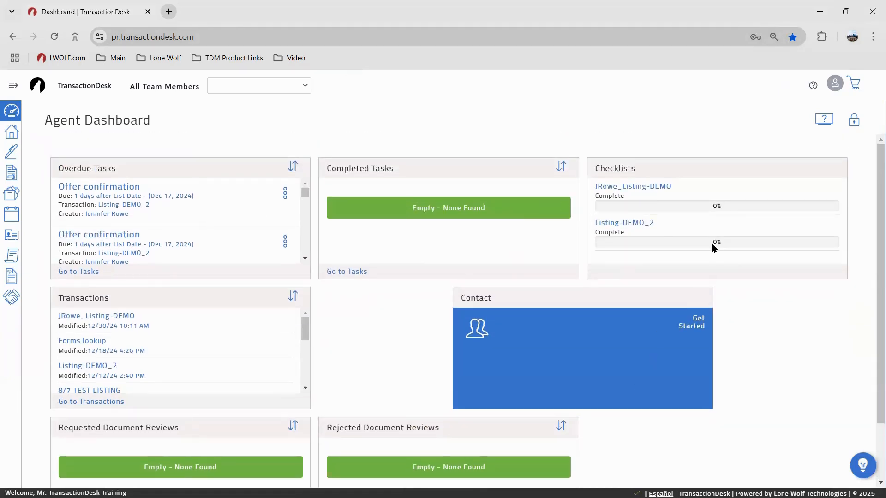
{"action": "left_click", "coordinate": [854, 122]}
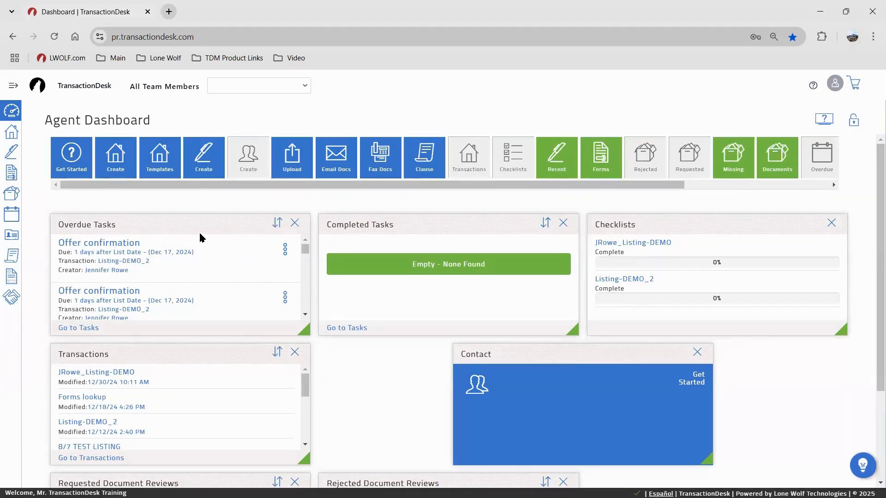
Move the Overdue Tasks panel into the second row beside Requested Document Reviews
{"action": "left_click_drag", "start_coordinate": [141, 223], "coordinate": [380, 361]}
{"action": "left_click_drag", "start_coordinate": [325, 224], "coordinate": [455, 232]}
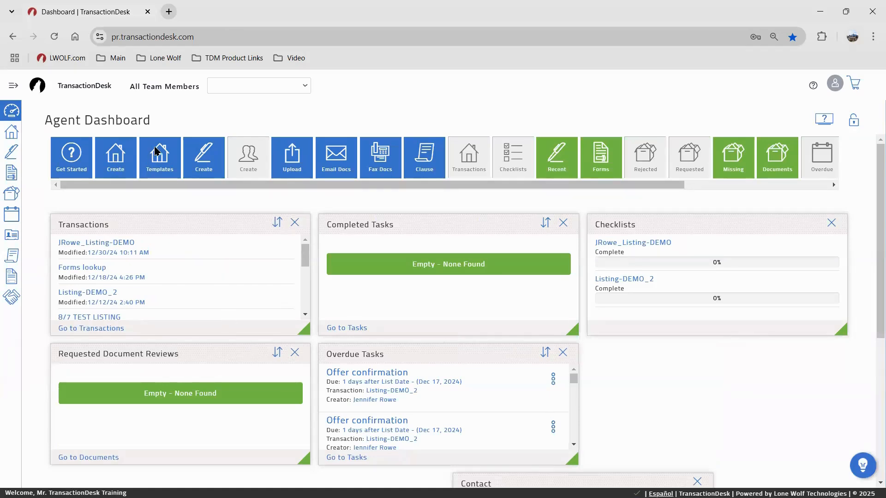
Add a Create Transaction widget top-left and an Authentisign Start Signing widget beside it
{"action": "left_click", "coordinate": [110, 161]}
{"action": "left_click_drag", "start_coordinate": [109, 157], "coordinate": [54, 225]}
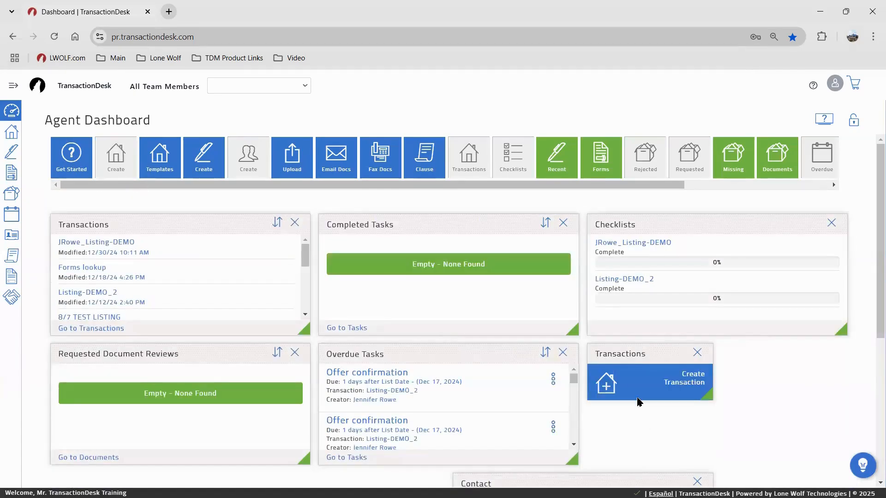
{"action": "left_click_drag", "start_coordinate": [626, 352], "coordinate": [162, 229]}
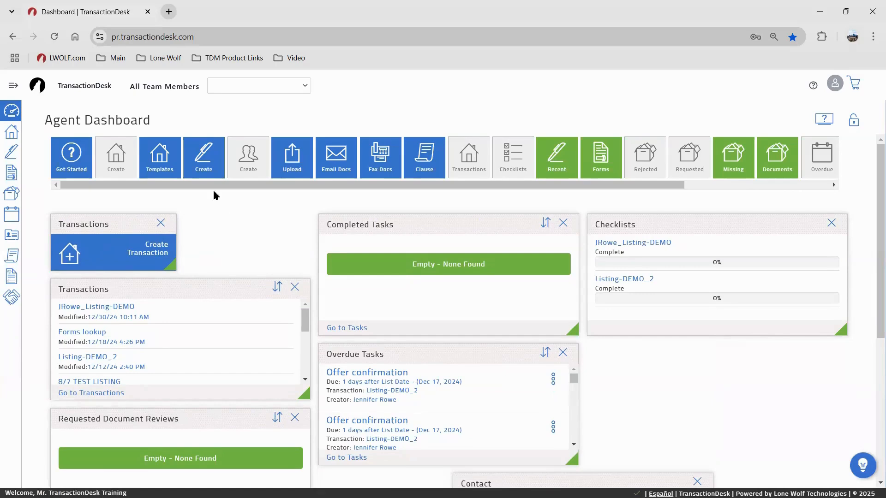
{"action": "left_click_drag", "start_coordinate": [203, 162], "coordinate": [217, 231]}
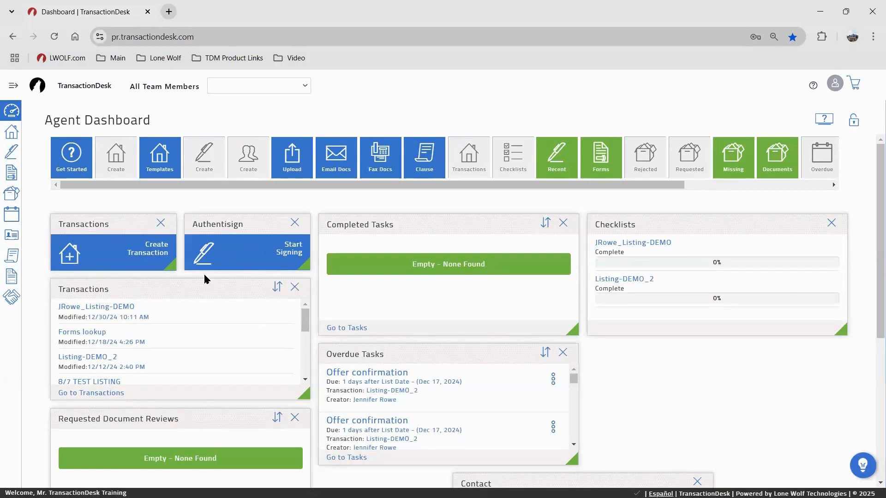
Move the Transactions and Overdue Tasks panels into the middle and right columns
{"action": "left_click_drag", "start_coordinate": [179, 284], "coordinate": [462, 408]}
{"action": "scroll", "coordinate": [461, 408], "scroll_direction": "down", "scroll_amount": 2}
{"action": "scroll", "coordinate": [458, 409], "scroll_direction": "down", "scroll_amount": 1}
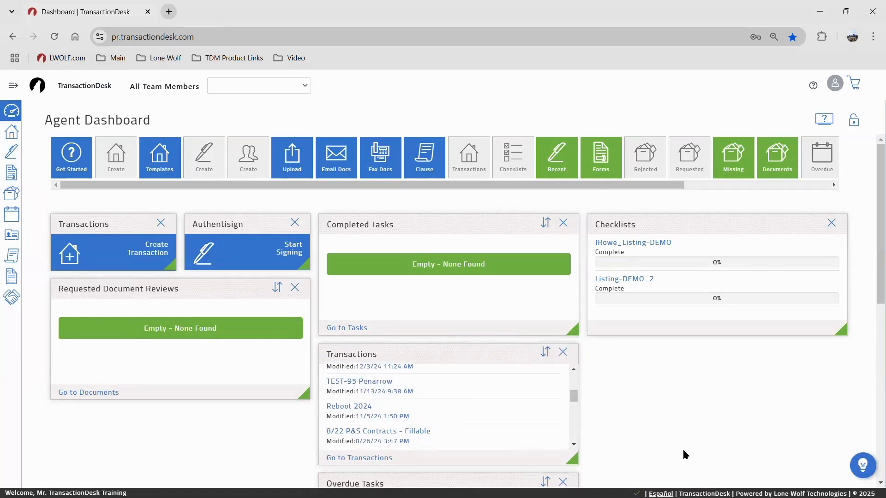
{"action": "scroll", "coordinate": [682, 455], "scroll_direction": "down", "scroll_amount": 3}
{"action": "left_click_drag", "start_coordinate": [478, 368], "coordinate": [765, 274]}
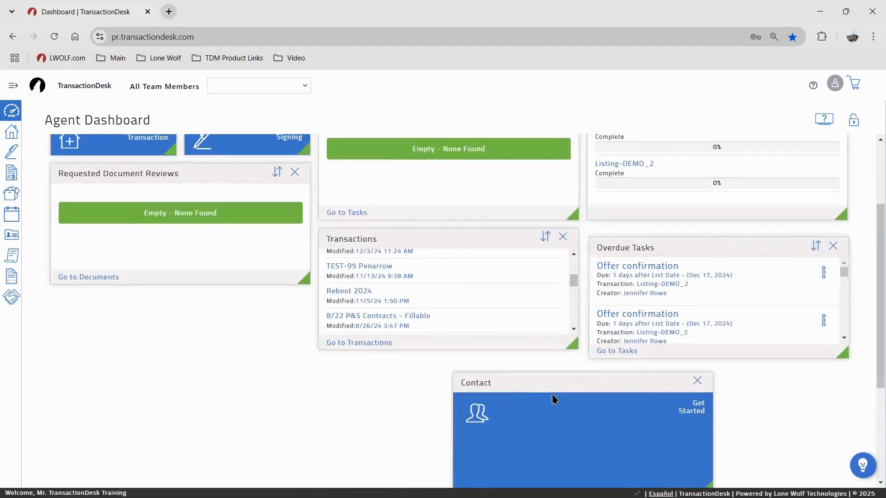
{"action": "scroll", "coordinate": [530, 403], "scroll_direction": "up", "scroll_amount": 3}
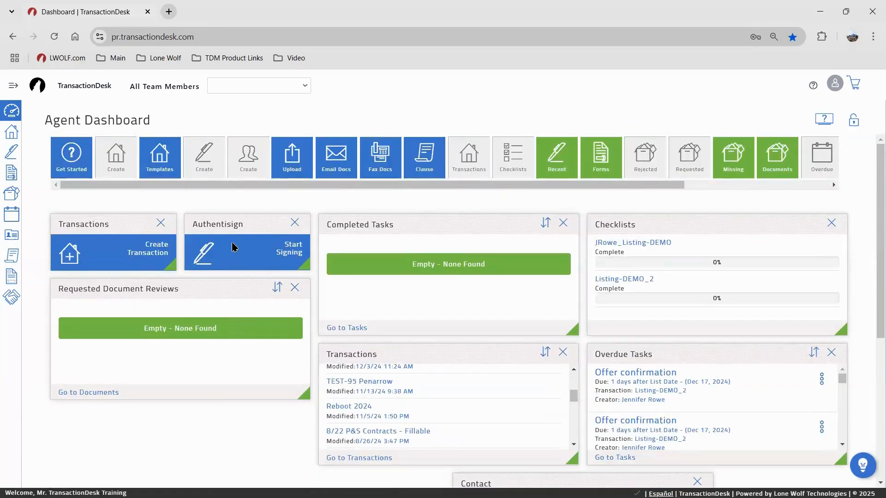
{"action": "left_click", "coordinate": [248, 242]}
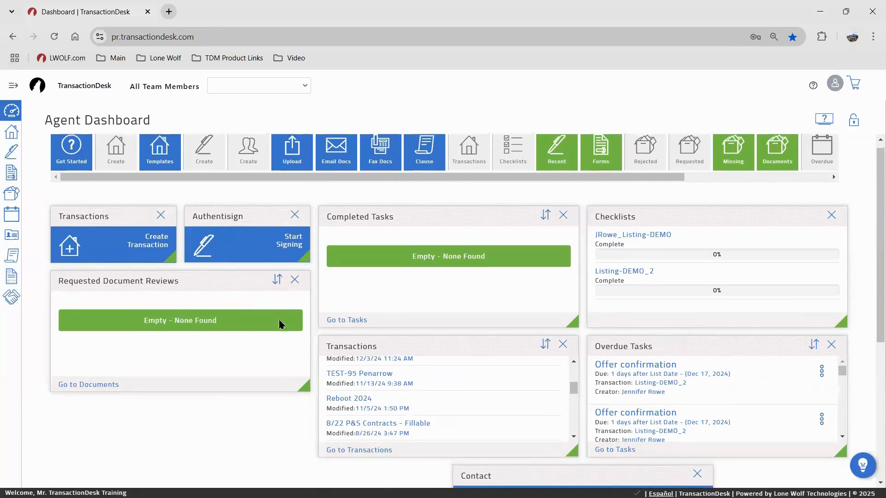
{"action": "scroll", "coordinate": [627, 386], "scroll_direction": "down", "scroll_amount": 3}
Shrink the Contact widget to a small tile and place it beneath Transactions
{"action": "left_click_drag", "start_coordinate": [701, 476], "coordinate": [576, 364]}
{"action": "left_click", "coordinate": [711, 420]}
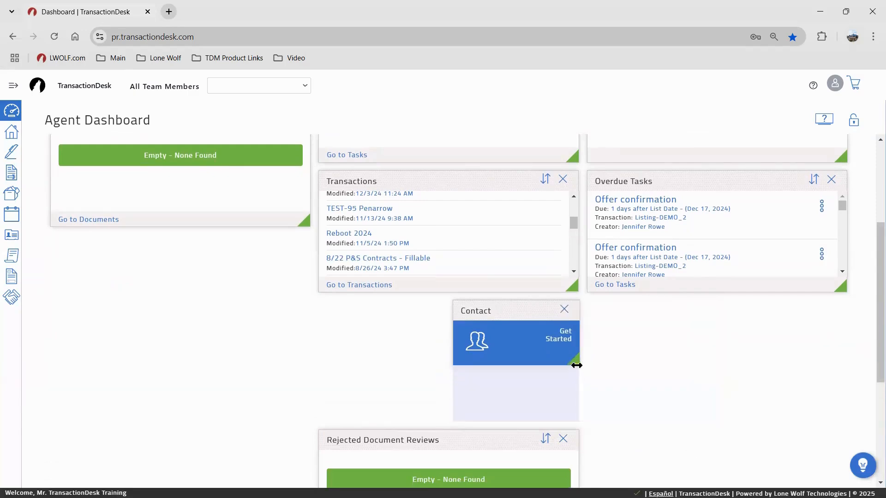
{"action": "left_click_drag", "start_coordinate": [575, 417], "coordinate": [575, 348]}
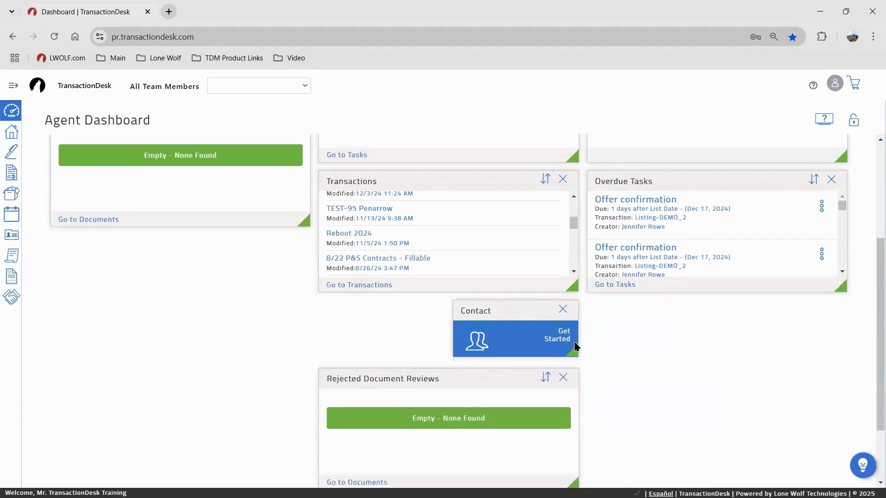
{"action": "scroll", "coordinate": [583, 360], "scroll_direction": "up", "scroll_amount": 2}
{"action": "left_click_drag", "start_coordinate": [511, 427], "coordinate": [145, 289]}
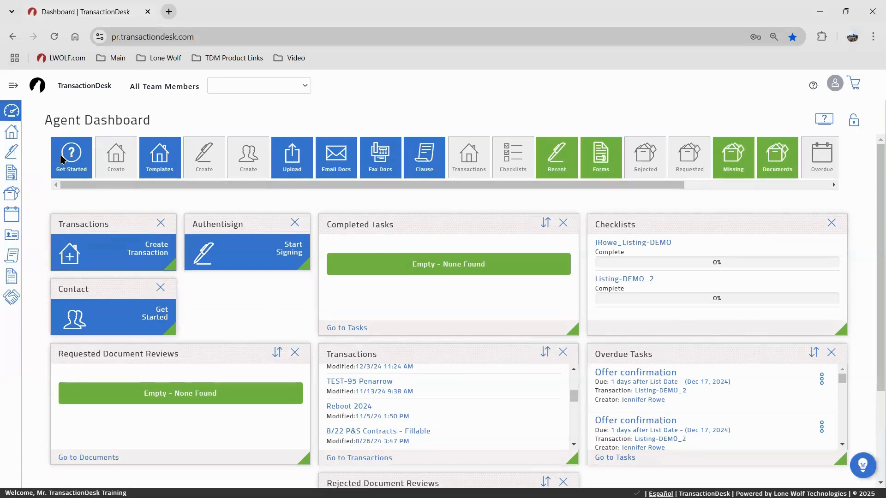
Add a Support 'Get Started' widget beside the Contact tile
{"action": "left_click_drag", "start_coordinate": [65, 158], "coordinate": [203, 301]}
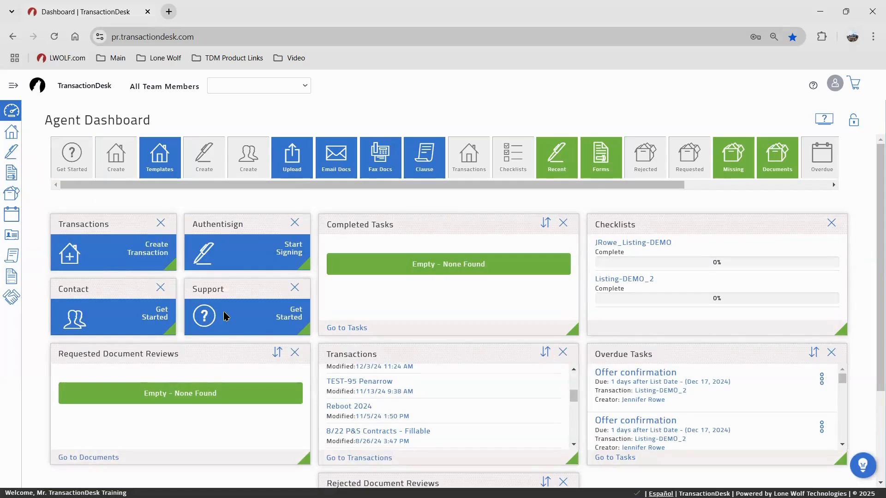
{"action": "left_click", "coordinate": [816, 91]}
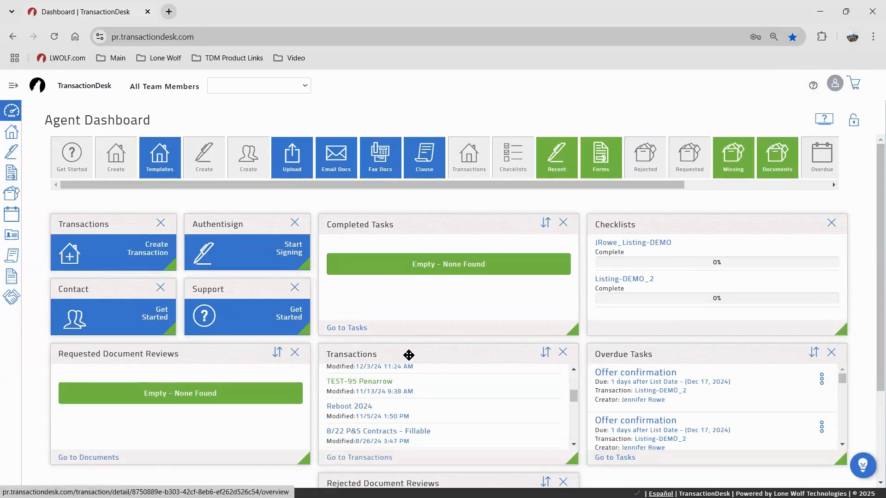
{"action": "left_click", "coordinate": [819, 89]}
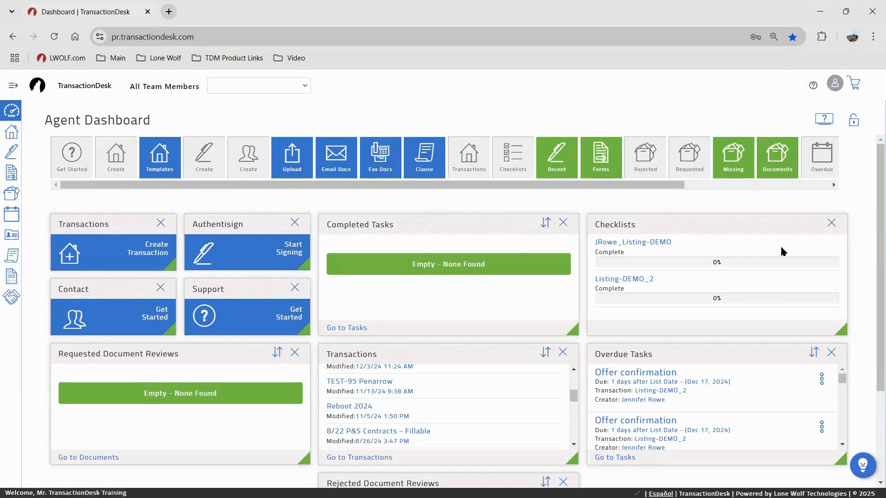
Remove the Completed Tasks widget from the dashboard
{"action": "left_click", "coordinate": [563, 223]}
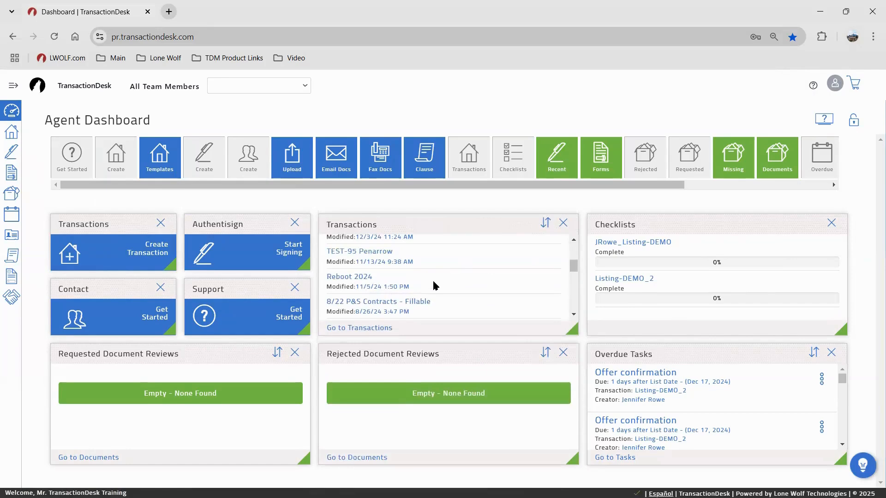
{"action": "scroll", "coordinate": [433, 279], "scroll_direction": "up", "scroll_amount": 3}
{"action": "scroll", "coordinate": [528, 190], "scroll_direction": "right", "scroll_amount": 4}
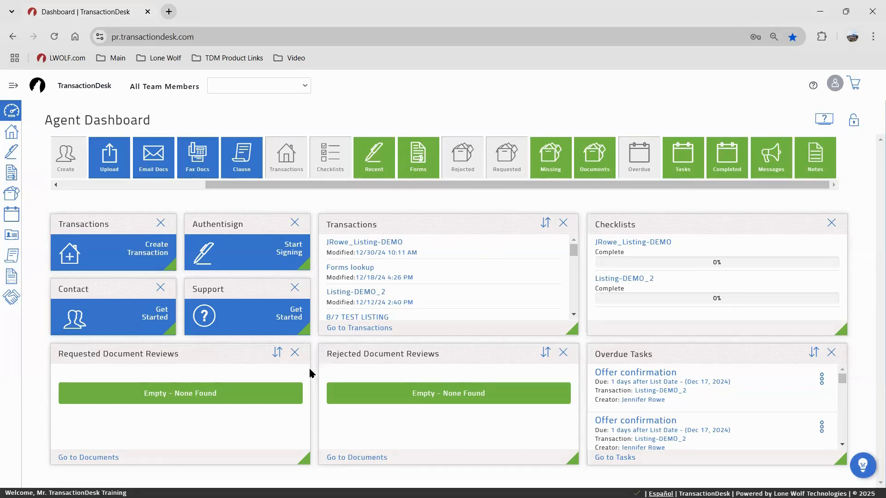
Remove both Document Reviews widgets and add the Authentisign signings widget under Transactions
{"action": "left_click", "coordinate": [295, 353]}
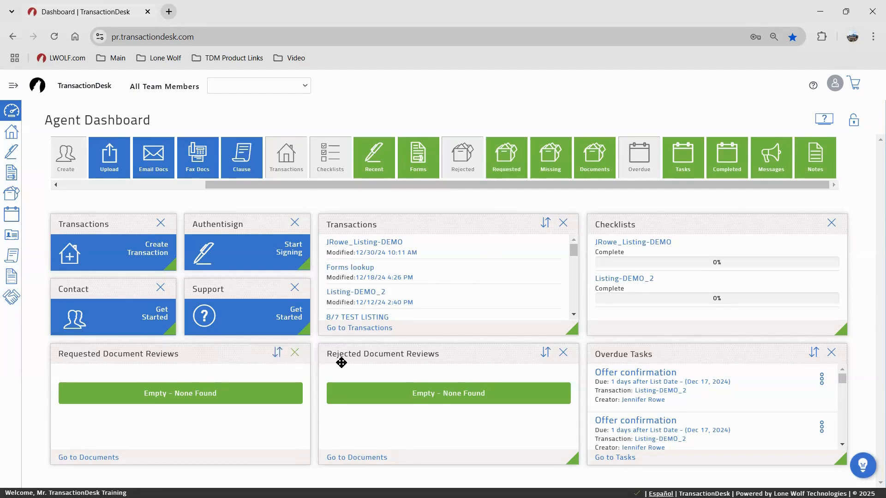
{"action": "left_click", "coordinate": [563, 353]}
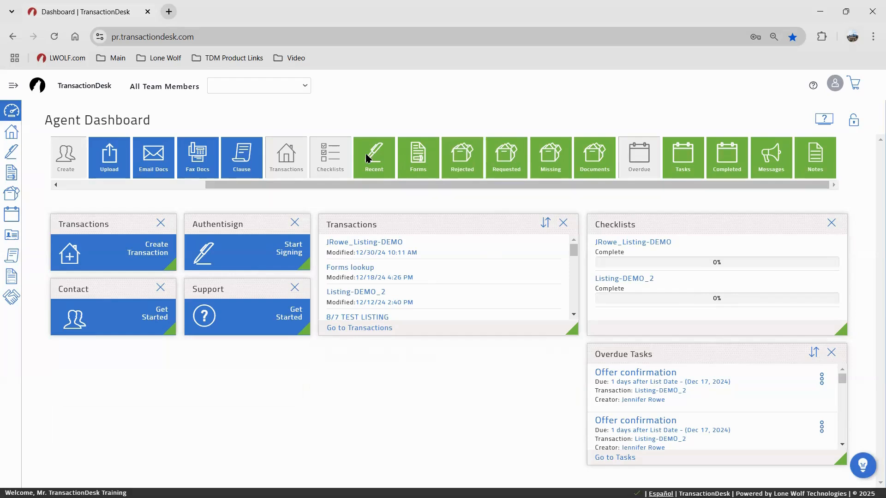
{"action": "left_click_drag", "start_coordinate": [366, 153], "coordinate": [395, 366]}
{"action": "left_click_drag", "start_coordinate": [172, 352], "coordinate": [411, 431]}
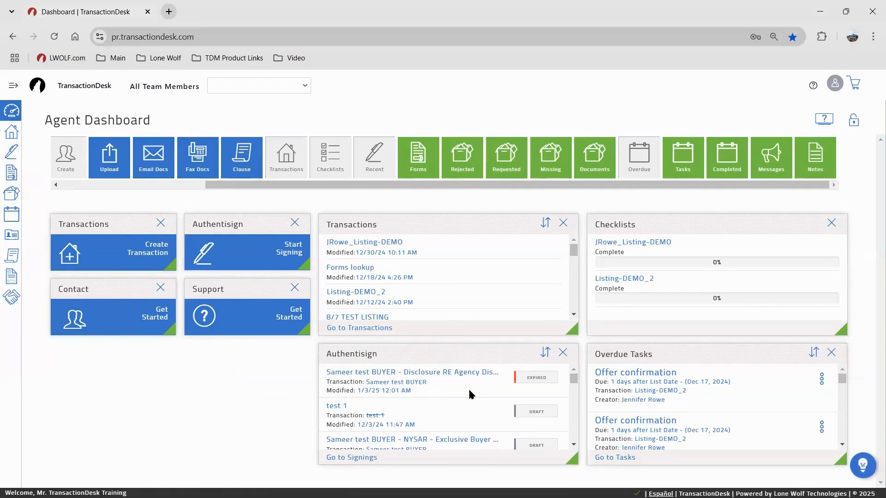
Scroll up and down the dashboard to check the new widget arrangement
{"action": "scroll", "coordinate": [469, 388], "scroll_direction": "down", "scroll_amount": 5}
{"action": "scroll", "coordinate": [470, 393], "scroll_direction": "down", "scroll_amount": 5}
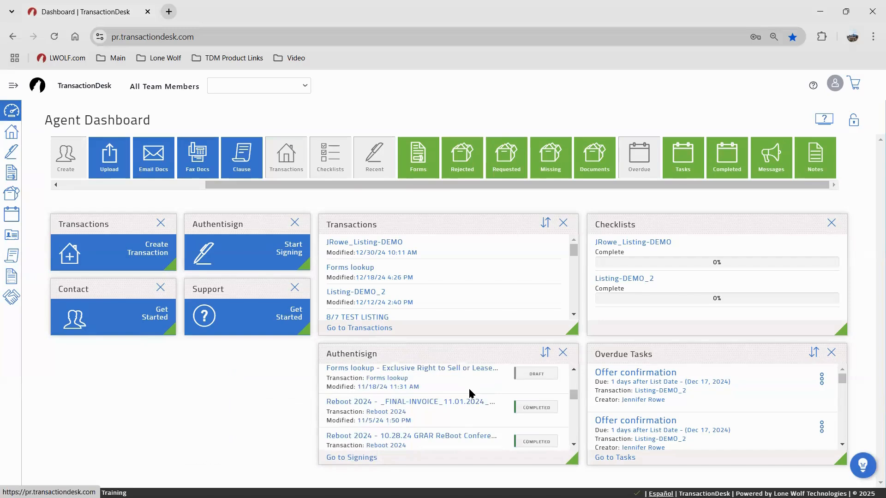
{"action": "scroll", "coordinate": [471, 389], "scroll_direction": "up", "scroll_amount": 5}
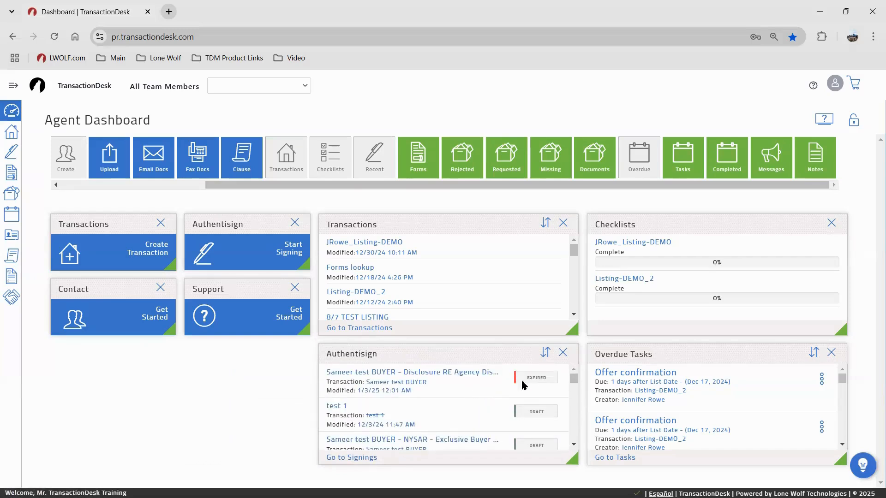
{"action": "scroll", "coordinate": [535, 382], "scroll_direction": "down", "scroll_amount": 5}
{"action": "scroll", "coordinate": [535, 383], "scroll_direction": "up", "scroll_amount": 10}
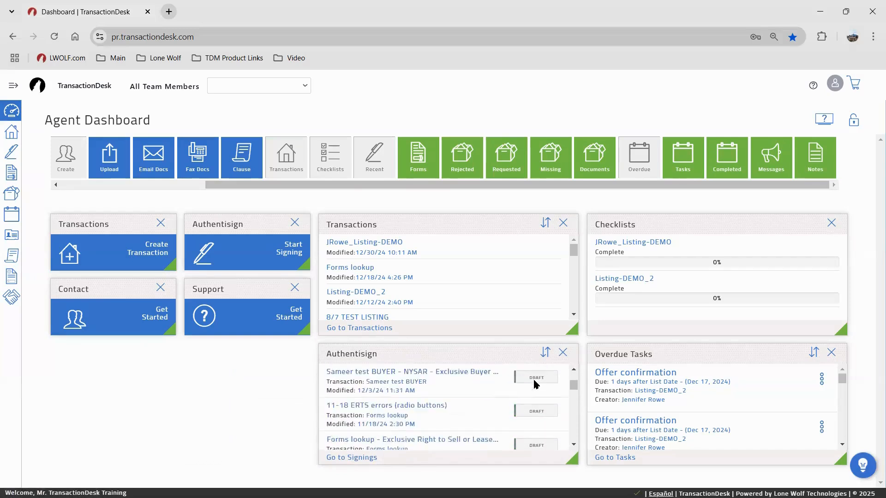
{"action": "scroll", "coordinate": [727, 409], "scroll_direction": "down", "scroll_amount": 1}
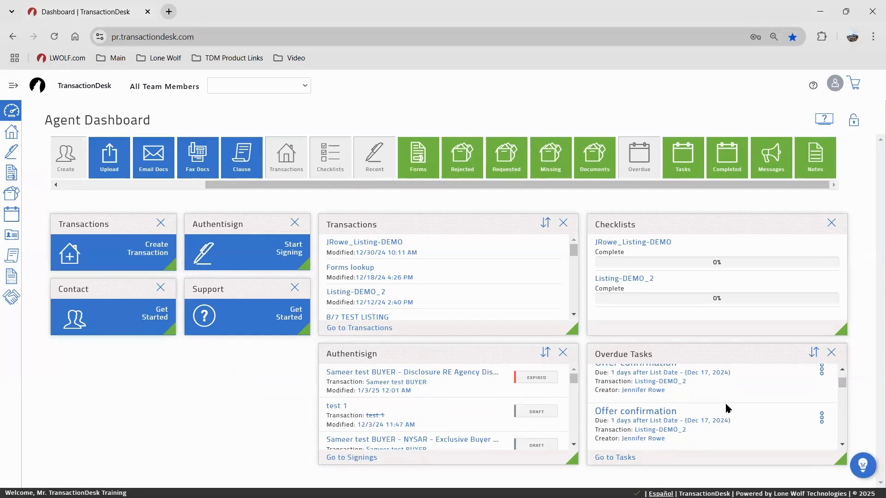
{"action": "scroll", "coordinate": [727, 410], "scroll_direction": "up", "scroll_amount": 1}
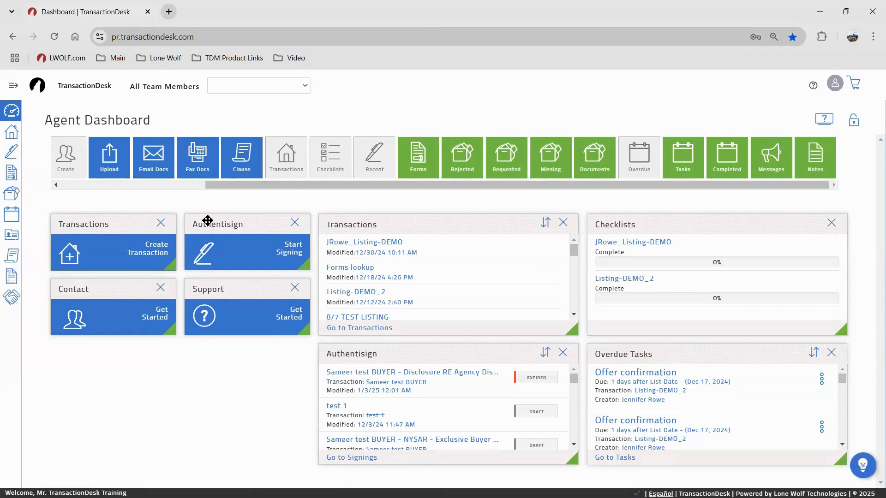
Stack the Authentisign, Contact and Support widgets in the left column
{"action": "left_click_drag", "start_coordinate": [208, 221], "coordinate": [161, 291]}
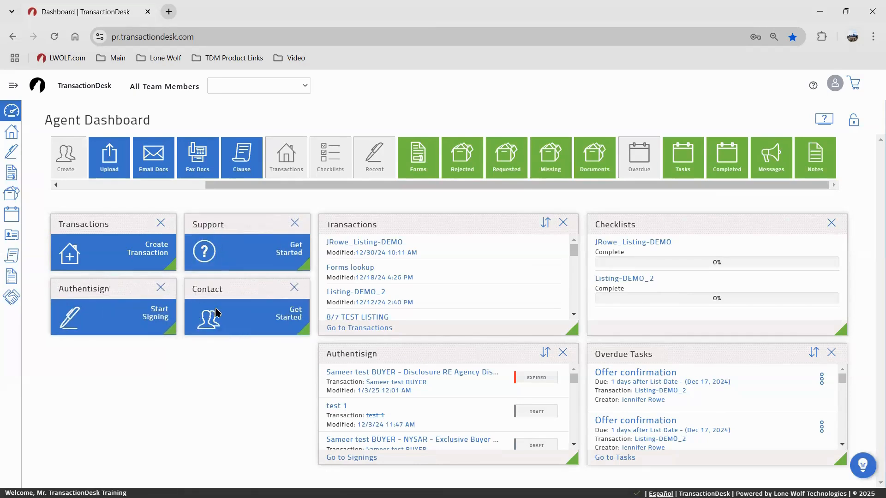
{"action": "left_click_drag", "start_coordinate": [189, 338], "coordinate": [55, 349]}
{"action": "left_click_drag", "start_coordinate": [214, 224], "coordinate": [115, 414]}
Shift Transactions, Authentisign, Checklists and Overdue Tasks left into columns, then lock the layout
{"action": "left_click_drag", "start_coordinate": [369, 223], "coordinate": [296, 240]}
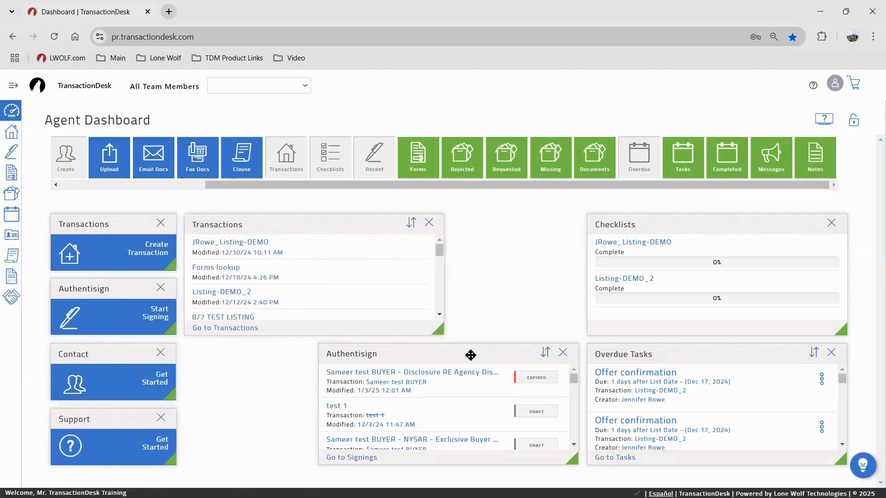
{"action": "left_click_drag", "start_coordinate": [470, 355], "coordinate": [342, 359]}
{"action": "left_click_drag", "start_coordinate": [702, 229], "coordinate": [504, 238]}
{"action": "left_click_drag", "start_coordinate": [642, 357], "coordinate": [534, 365]}
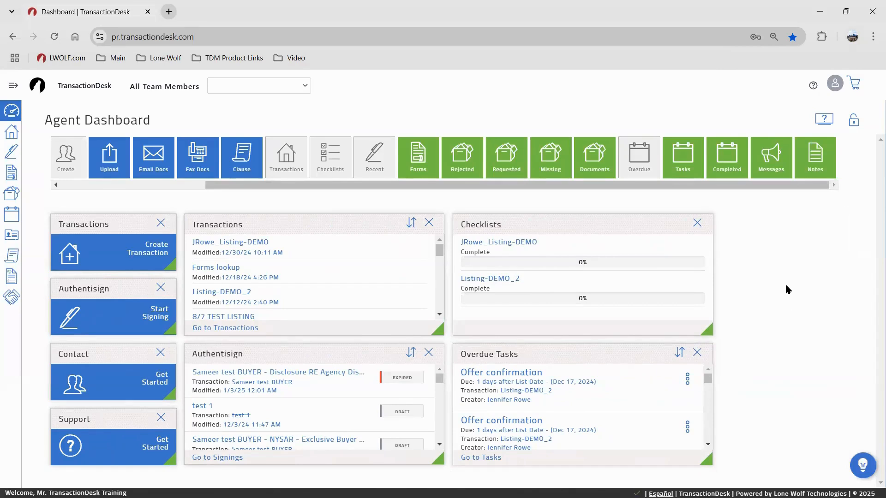
{"action": "left_click", "coordinate": [854, 122]}
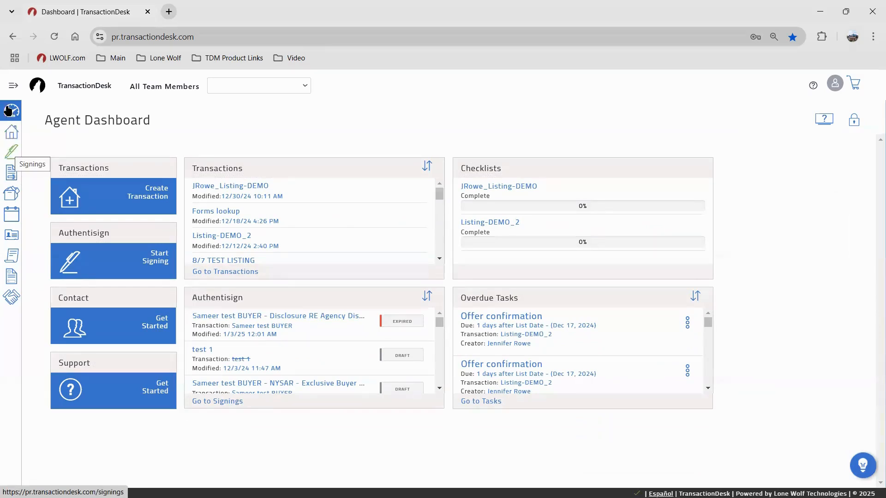
Expand the sidebar navigation and open the Transactions page listing 19 results
{"action": "left_click", "coordinate": [12, 87]}
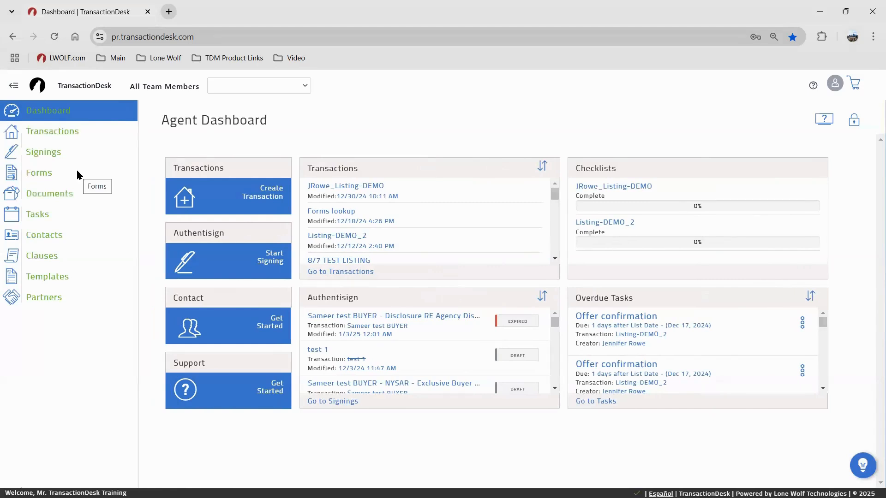
{"action": "left_click", "coordinate": [45, 134]}
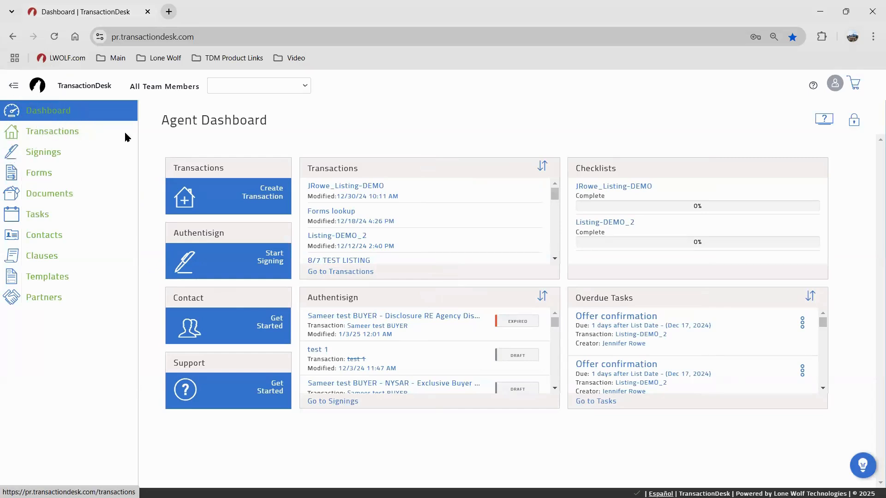
{"action": "left_click", "coordinate": [21, 135]}
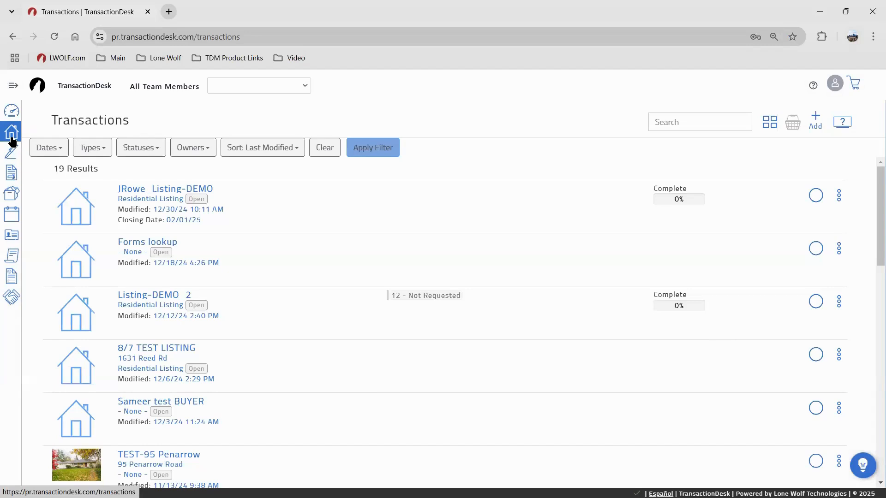
From the Transactions list, start a new transaction to open the Create Transaction form
{"action": "scroll", "coordinate": [358, 274], "scroll_direction": "down", "scroll_amount": 2}
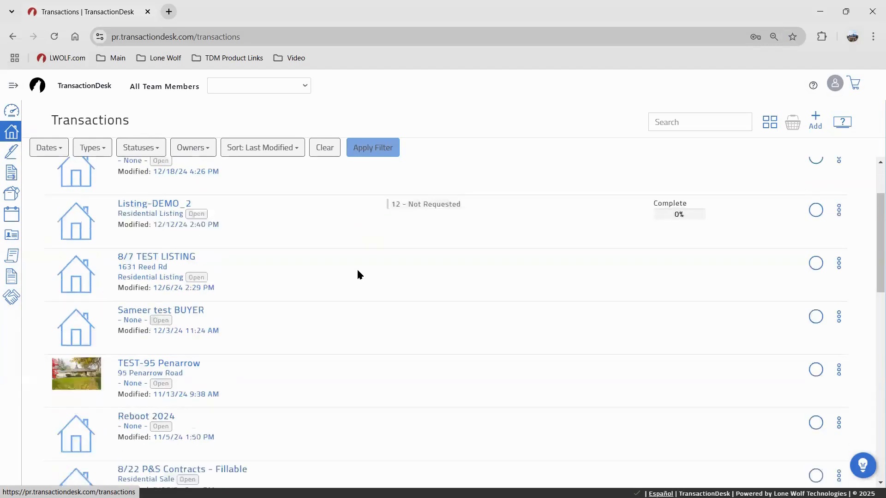
{"action": "scroll", "coordinate": [356, 272], "scroll_direction": "down", "scroll_amount": 2}
{"action": "scroll", "coordinate": [348, 281], "scroll_direction": "up", "scroll_amount": 4}
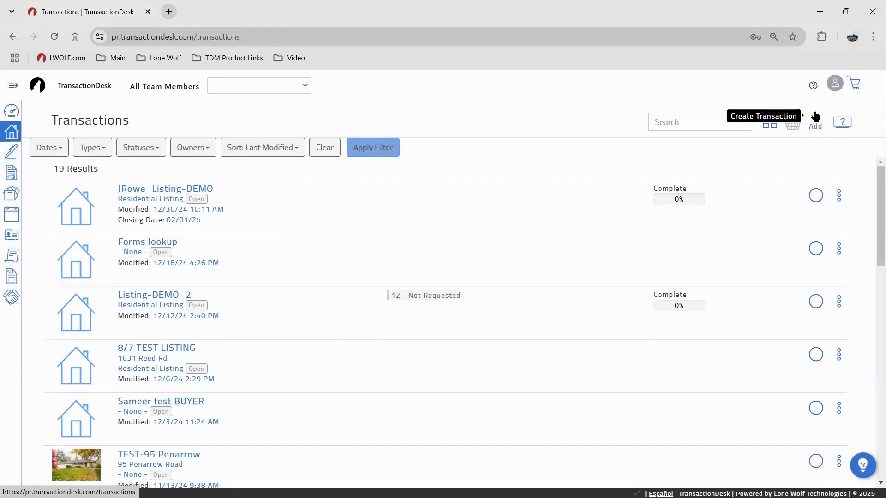
{"action": "left_click", "coordinate": [797, 139]}
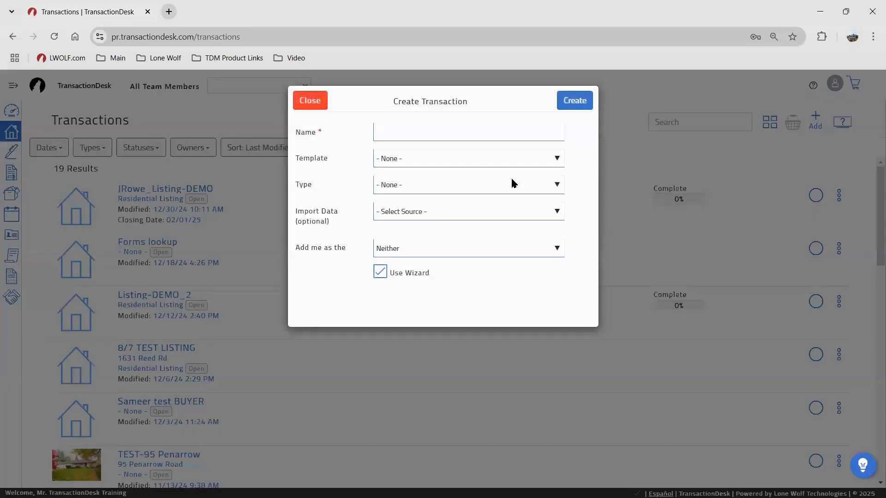
Name the transaction '123 Training Lane', keep Template as None, and set Type to Residential Sale
{"action": "left_click", "coordinate": [410, 127]}
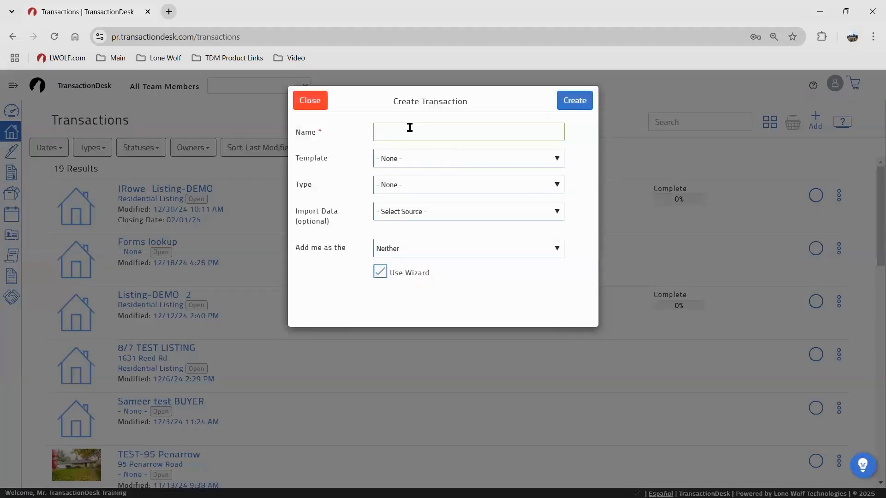
{"action": "type", "text": "123 Training Lane"}
{"action": "left_click", "coordinate": [408, 162]}
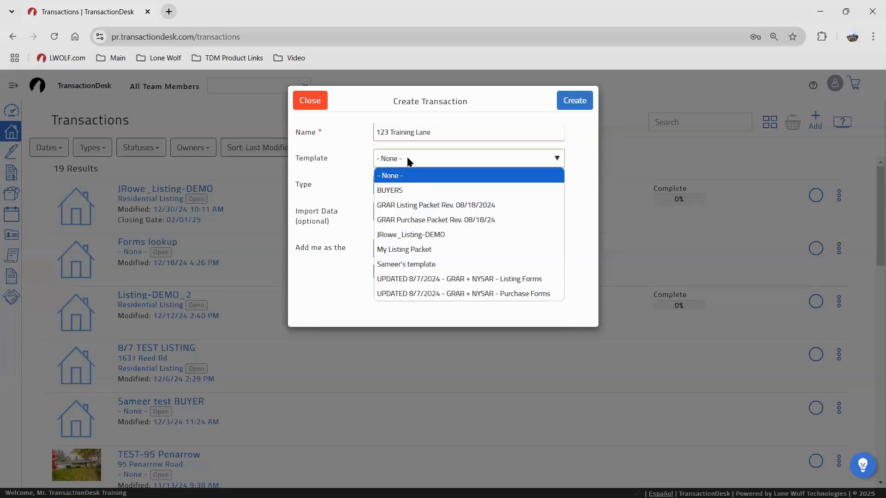
{"action": "left_click", "coordinate": [328, 165]}
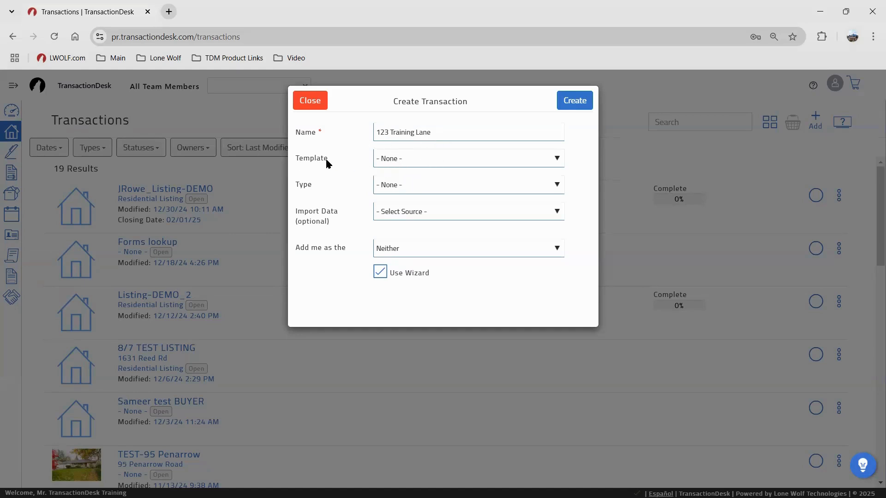
{"action": "left_click", "coordinate": [407, 190]}
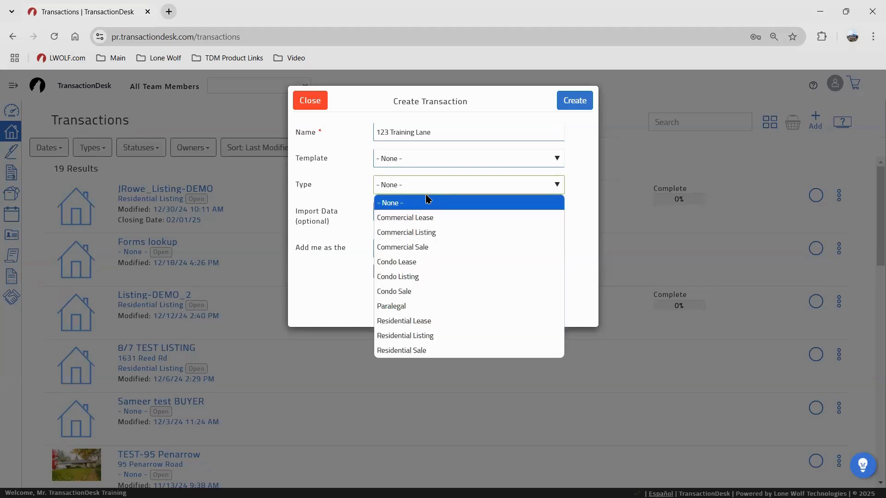
{"action": "left_click", "coordinate": [440, 351]}
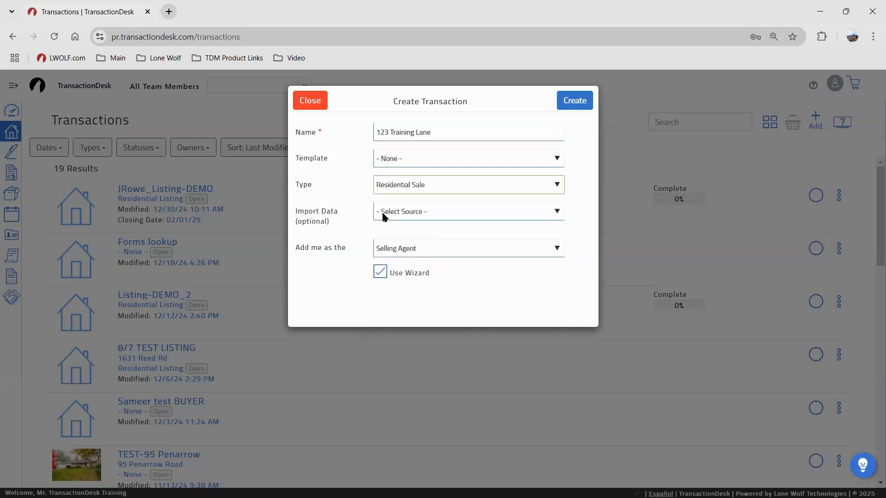
Choose Greater Lansing MLS (Web API) as the import source and paste the MLS listing number
{"action": "left_click", "coordinate": [384, 215]}
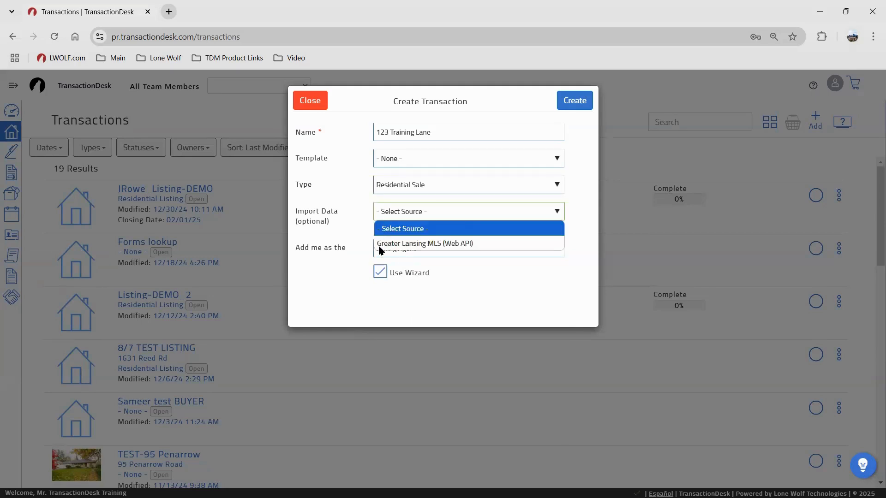
{"action": "left_click", "coordinate": [400, 244]}
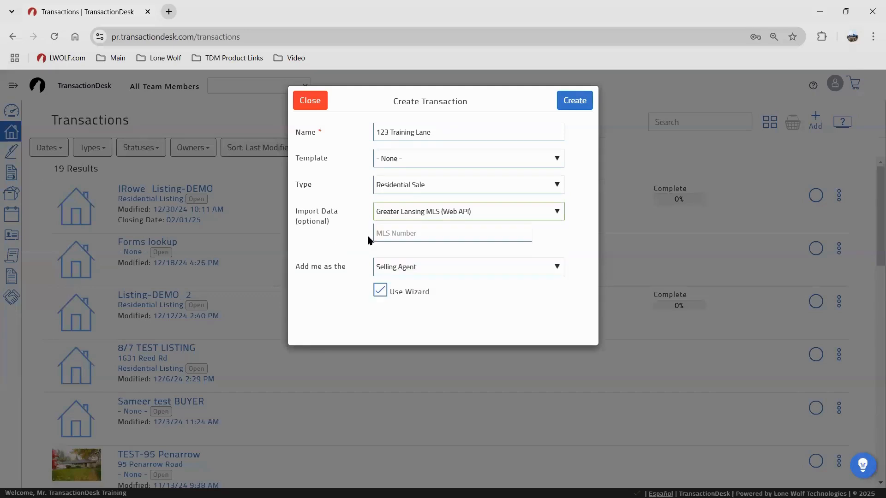
{"action": "left_click", "coordinate": [382, 234]}
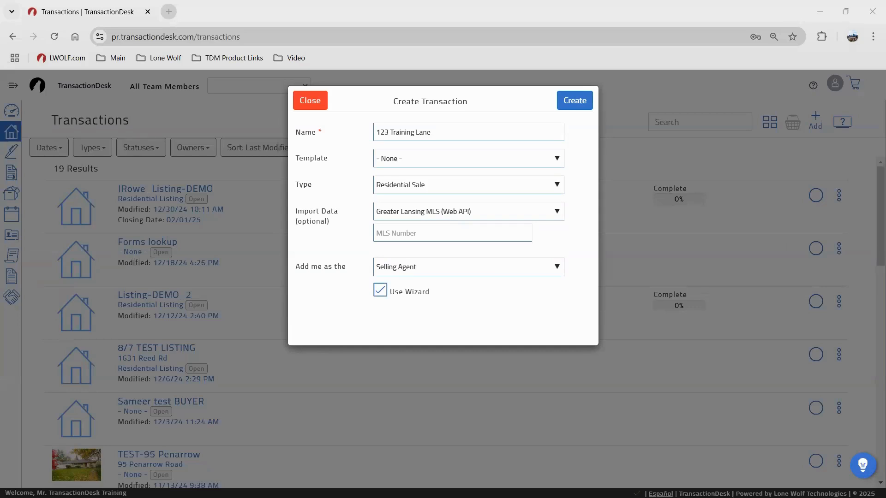
{"action": "left_click", "coordinate": [425, 235]}
{"action": "left_click", "coordinate": [431, 232]}
{"action": "type", "text": "R1583086"}
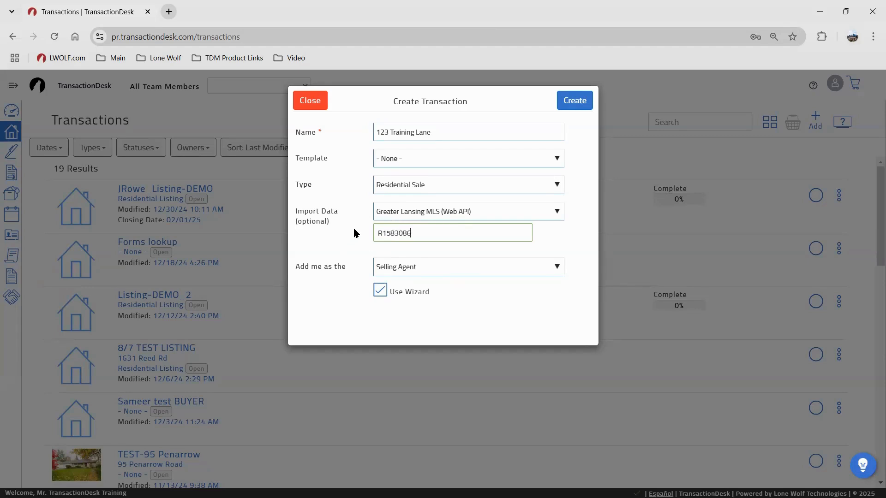
Reset the import source to Select Source, keep Selling Agent and Use Wizard, and create the transaction
{"action": "left_click", "coordinate": [384, 215]}
{"action": "left_click", "coordinate": [385, 227]}
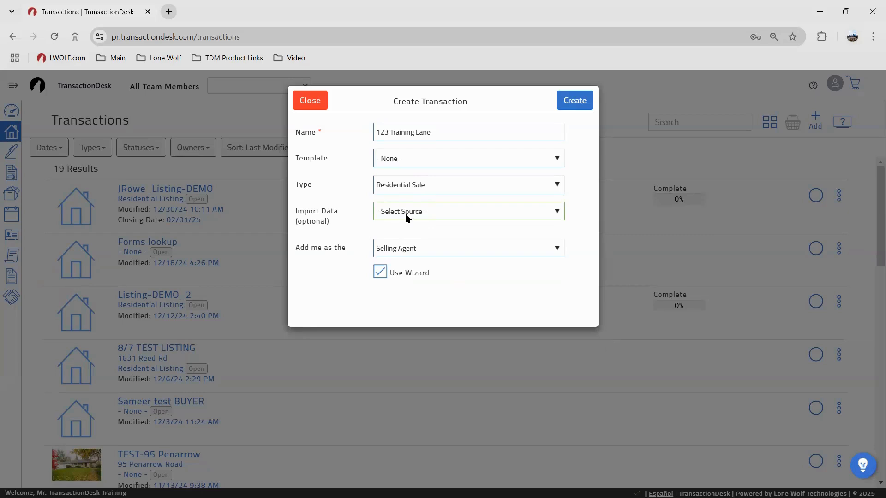
{"action": "left_click", "coordinate": [413, 249]}
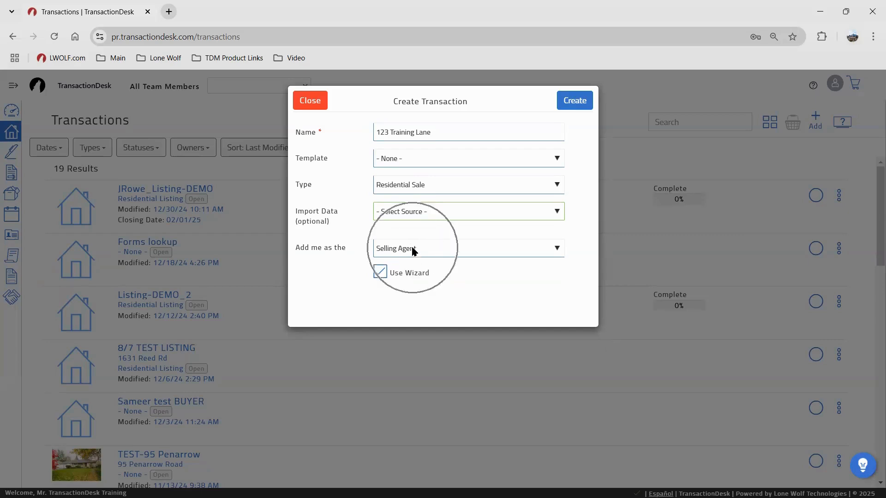
{"action": "left_click", "coordinate": [399, 274]}
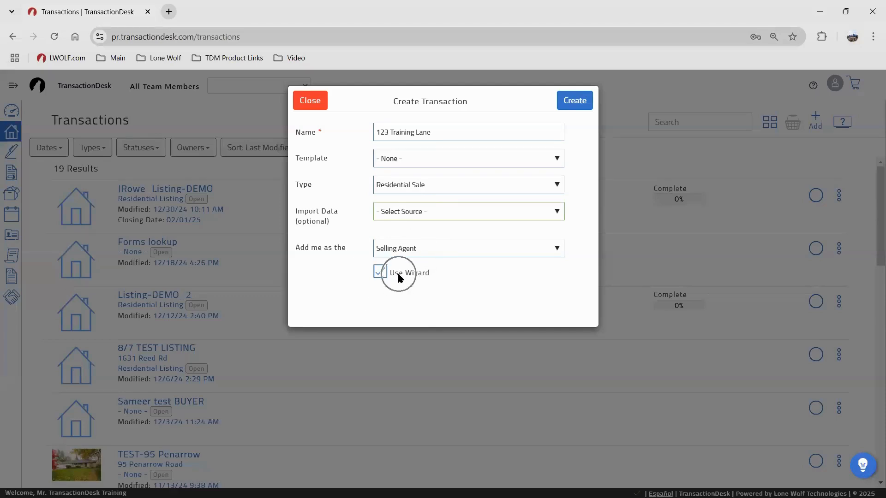
{"action": "left_click", "coordinate": [570, 102]}
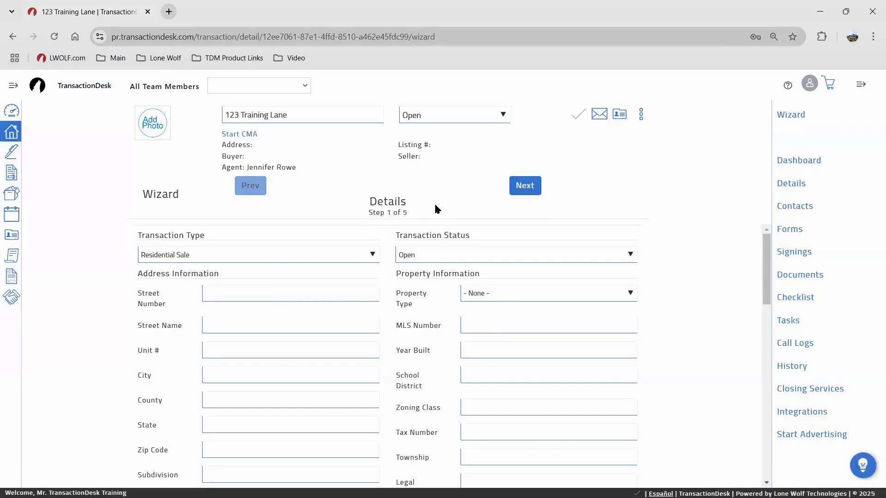
Enter the property address 123 Training Lane, Rochester, NY
{"action": "left_click", "coordinate": [381, 206]}
{"action": "left_click", "coordinate": [209, 294]}
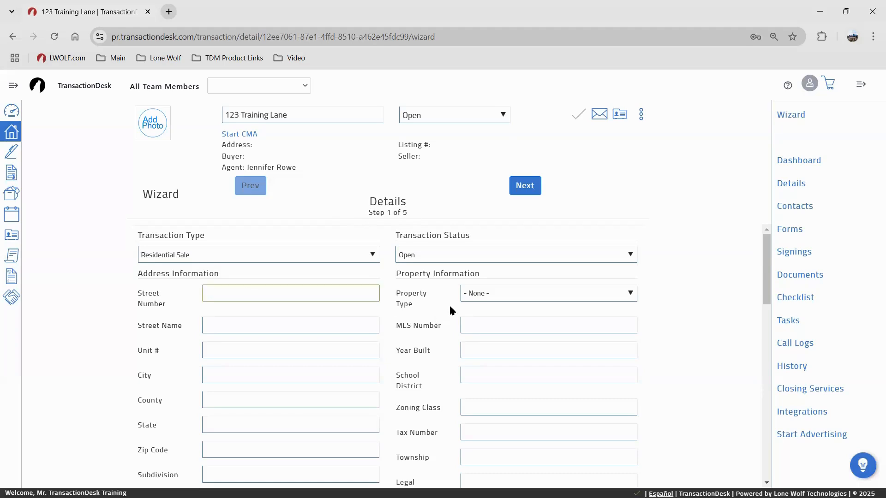
{"action": "type", "text": "123"}
{"action": "key", "text": "Tab"}
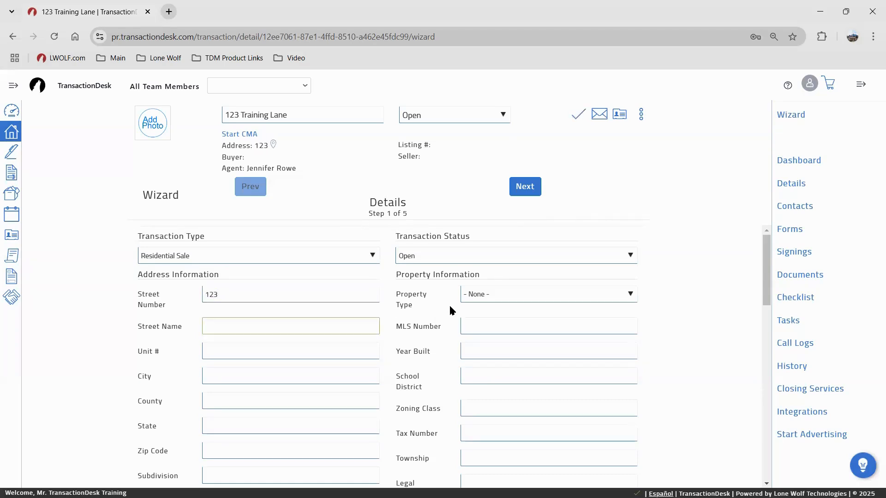
{"action": "type", "text": "Training Lane"}
{"action": "key", "text": "Tab"}
{"action": "key", "text": "Tab"}
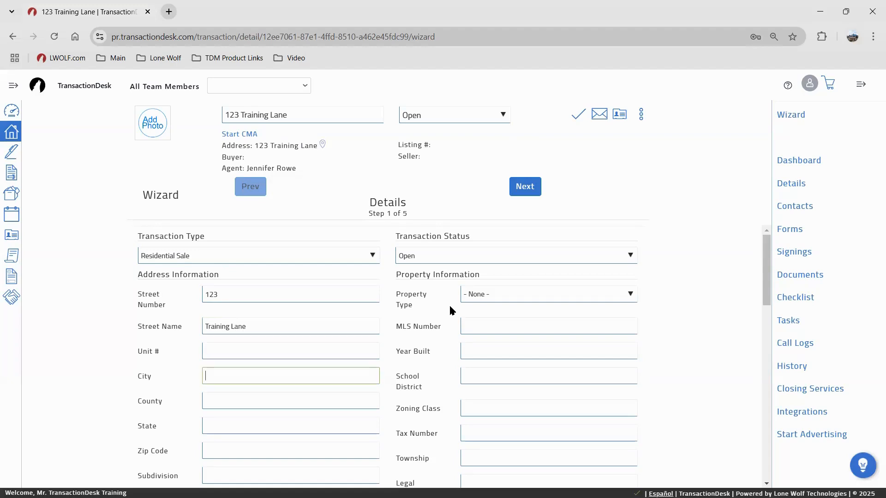
{"action": "type", "text": "Rochester"}
{"action": "key", "text": "Tab"}
{"action": "key", "text": "Tab"}
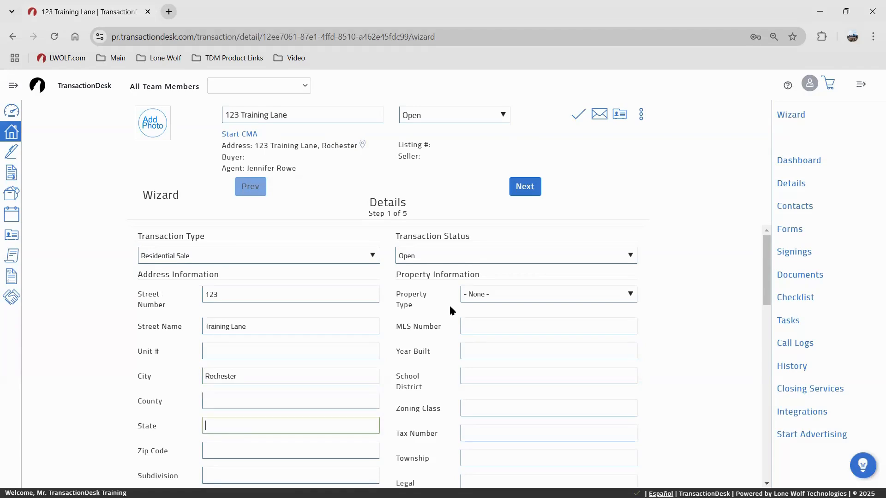
{"action": "type", "text": "NY"}
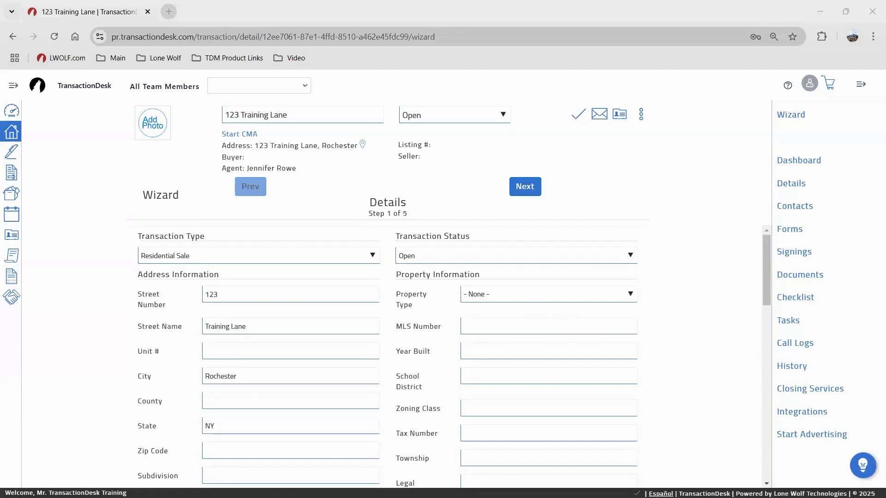
Set Year Built to 1962 and Property Type to Residential, then continue to the next step
{"action": "left_click", "coordinate": [485, 350]}
{"action": "type", "text": "19"}
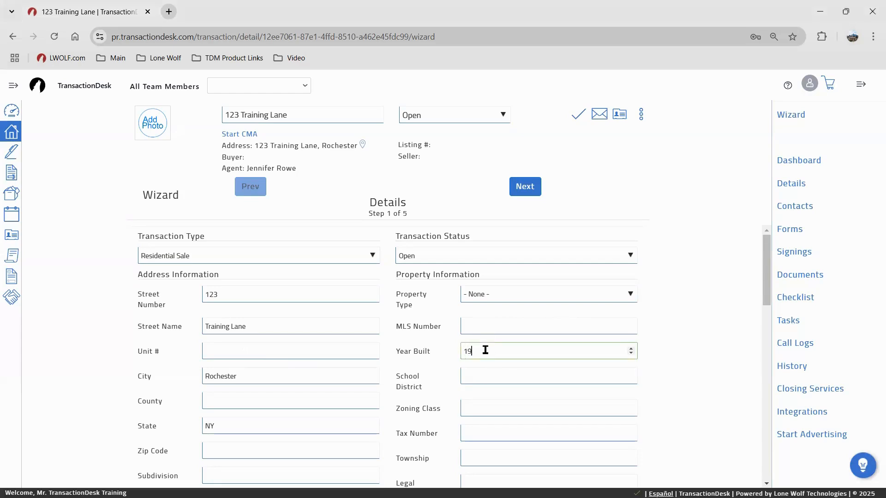
{"action": "type", "text": "62"}
{"action": "scroll", "coordinate": [342, 402], "scroll_direction": "down", "scroll_amount": 1}
{"action": "left_click", "coordinate": [513, 235]}
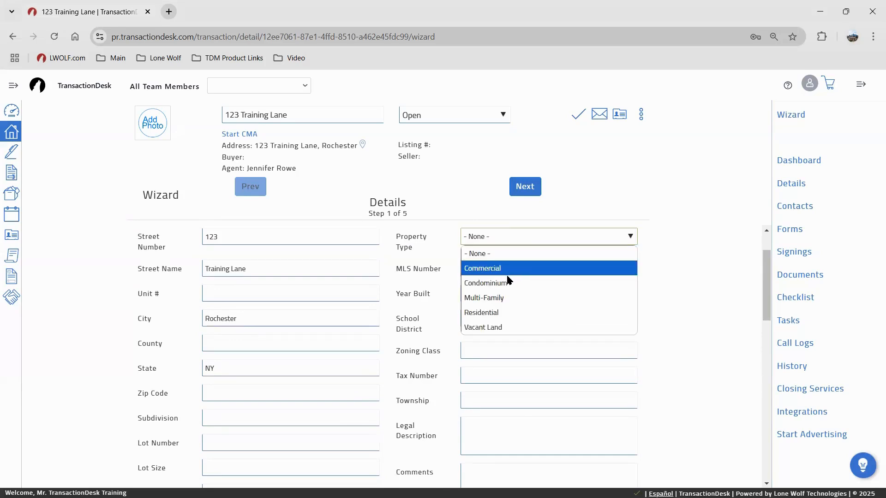
{"action": "left_click", "coordinate": [509, 313]}
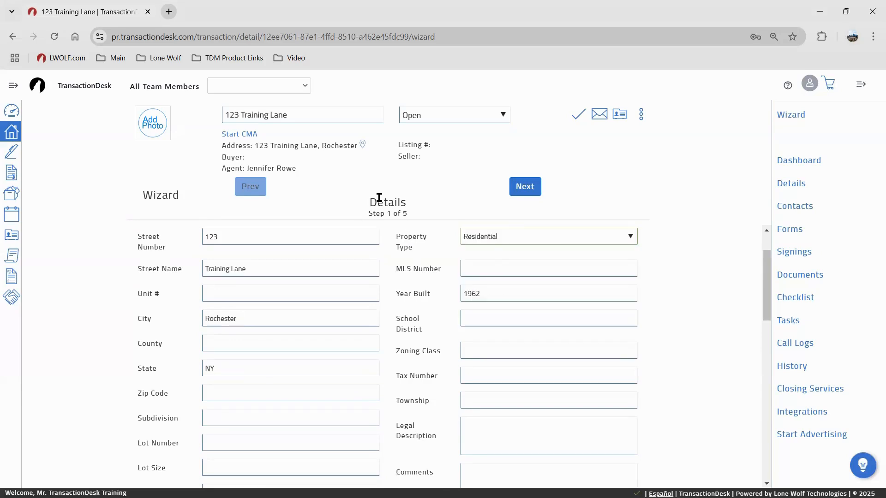
{"action": "scroll", "coordinate": [390, 306], "scroll_direction": "down", "scroll_amount": 2}
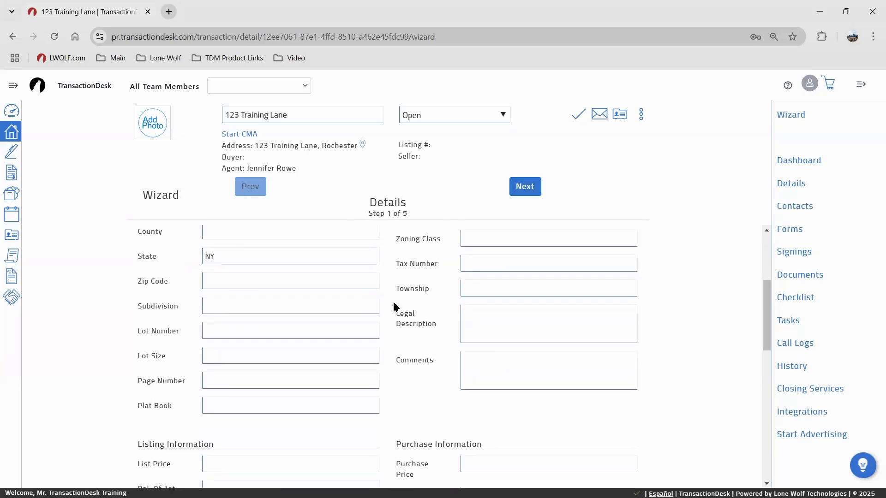
{"action": "scroll", "coordinate": [391, 307], "scroll_direction": "up", "scroll_amount": 3}
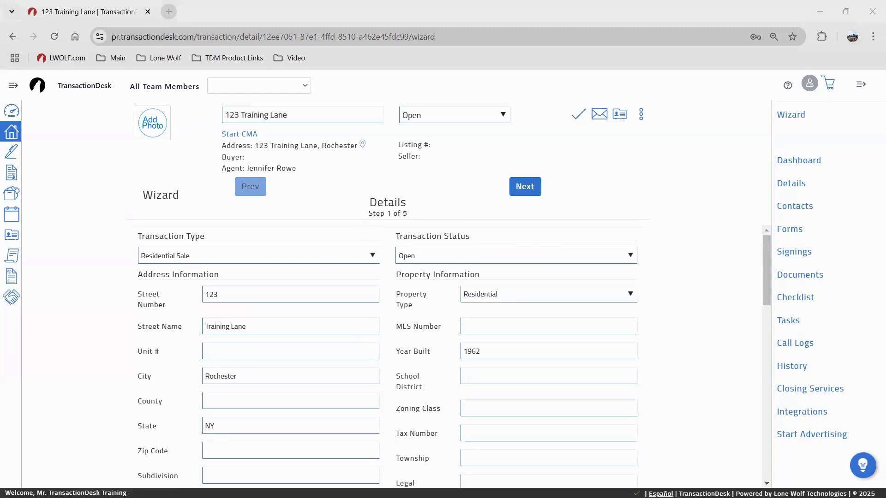
{"action": "left_click", "coordinate": [526, 186]}
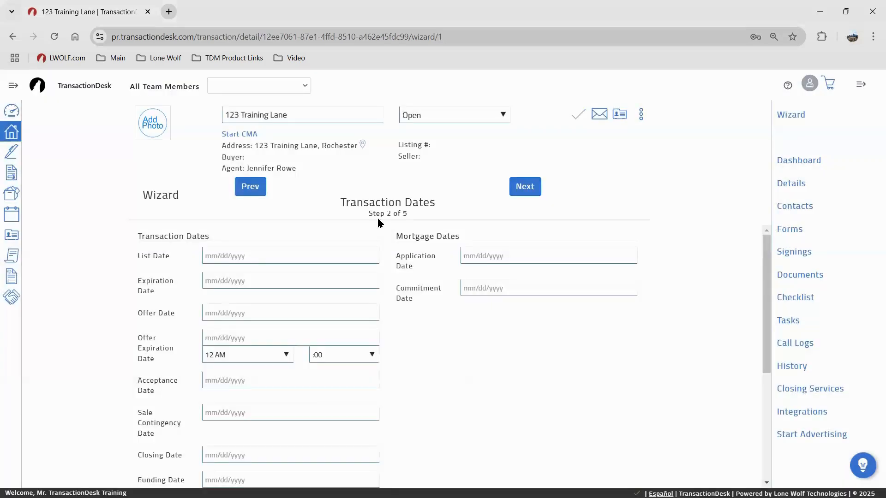
Pick January 10, 2025 as the List Date and advance to the Contacts step
{"action": "left_click", "coordinate": [270, 264]}
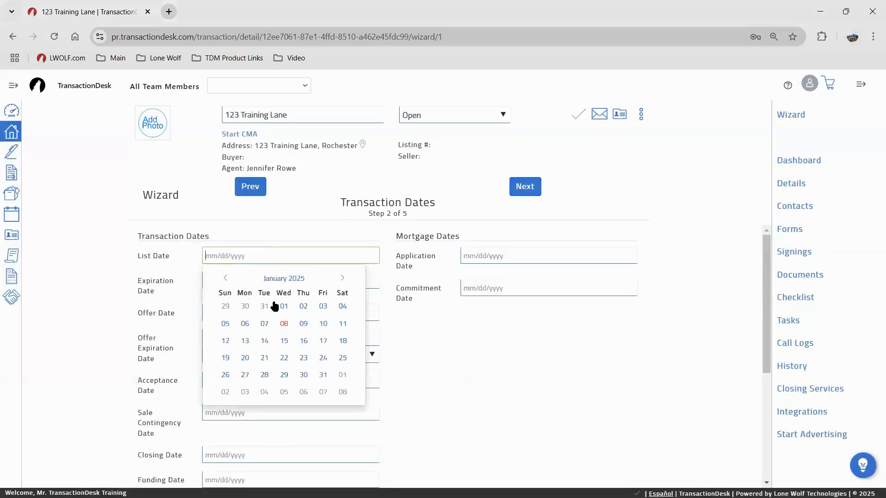
{"action": "left_click", "coordinate": [281, 321]}
{"action": "left_click", "coordinate": [246, 253]}
{"action": "left_click", "coordinate": [325, 322]}
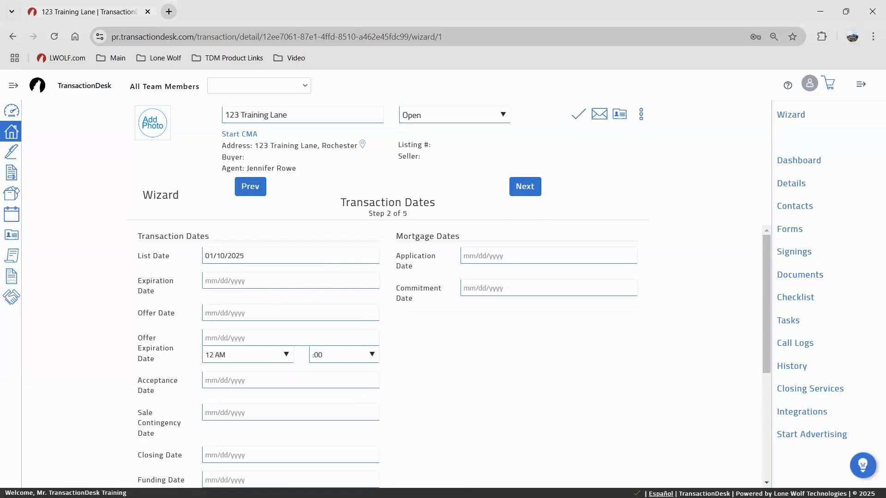
{"action": "left_click", "coordinate": [535, 194]}
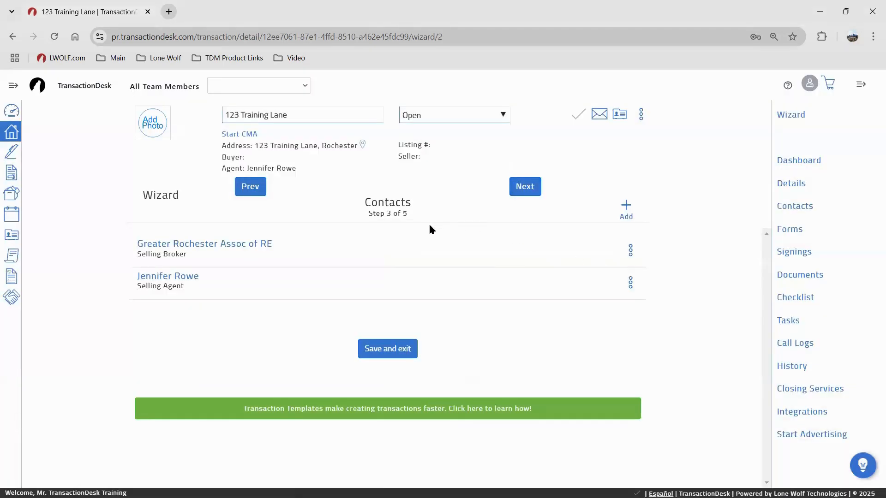
Choose Create new transaction contact from the Contacts step's + Add menu
{"action": "left_click", "coordinate": [194, 281]}
{"action": "left_click", "coordinate": [184, 279]}
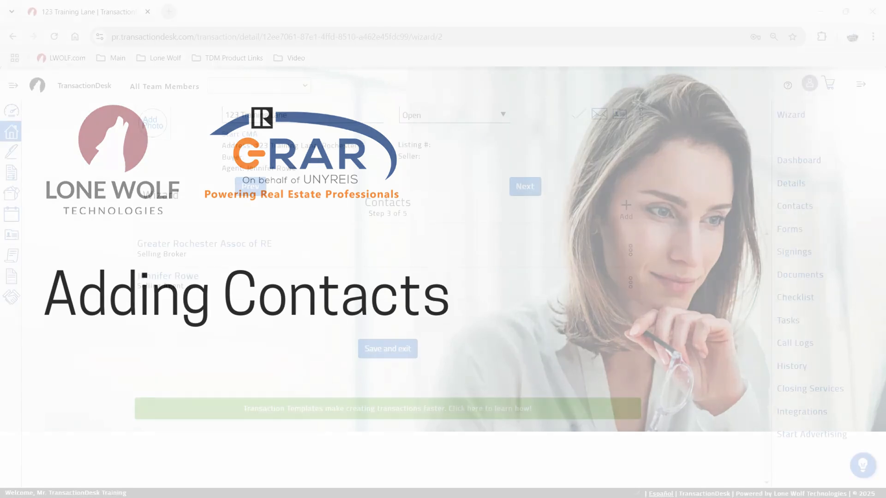
{"action": "left_click", "coordinate": [631, 207]}
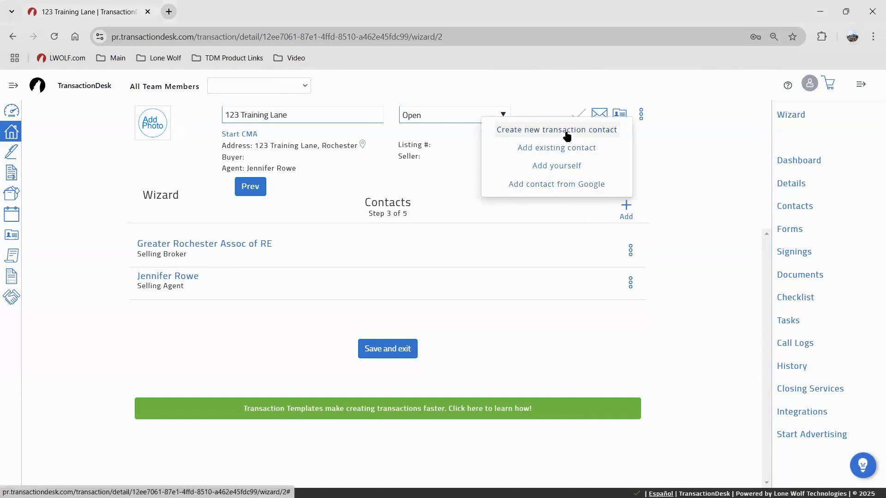
{"action": "left_click", "coordinate": [568, 135]}
Make the new contact a Buyer and fill in the buyer's first name, last name and e-mail
{"action": "left_click", "coordinate": [389, 157]}
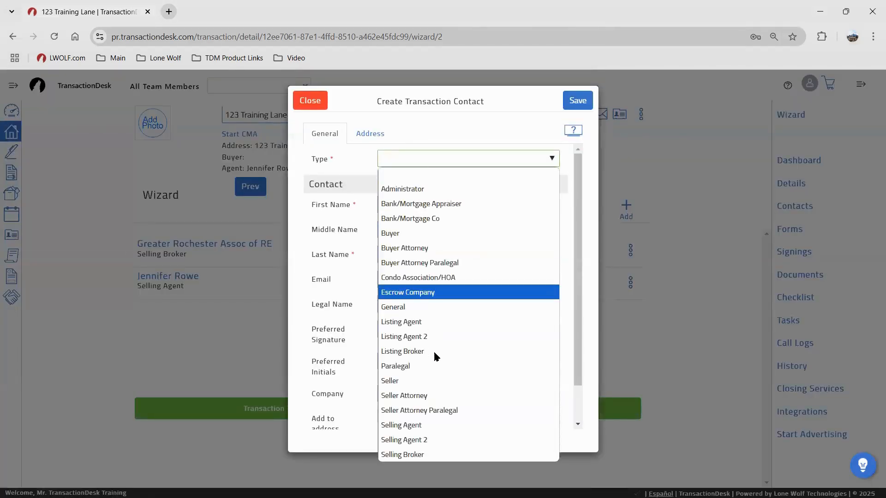
{"action": "left_click", "coordinate": [417, 235]}
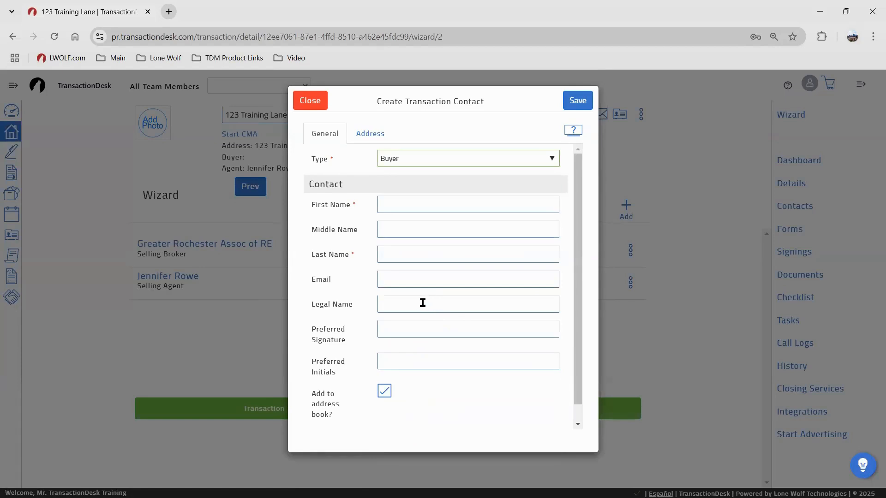
{"action": "left_click", "coordinate": [386, 209]}
{"action": "type", "text": "Mister"}
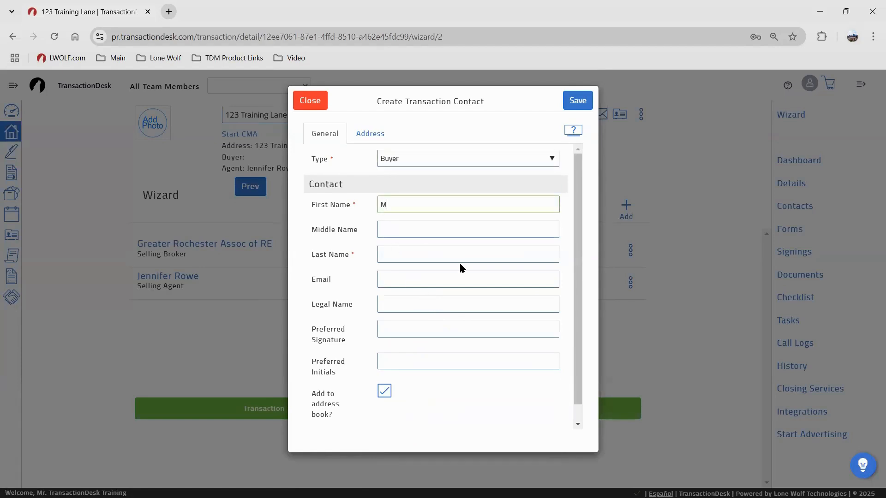
{"action": "key", "text": "Tab"}
{"action": "key", "text": "Tab"}
{"action": "type", "text": "Buyer"}
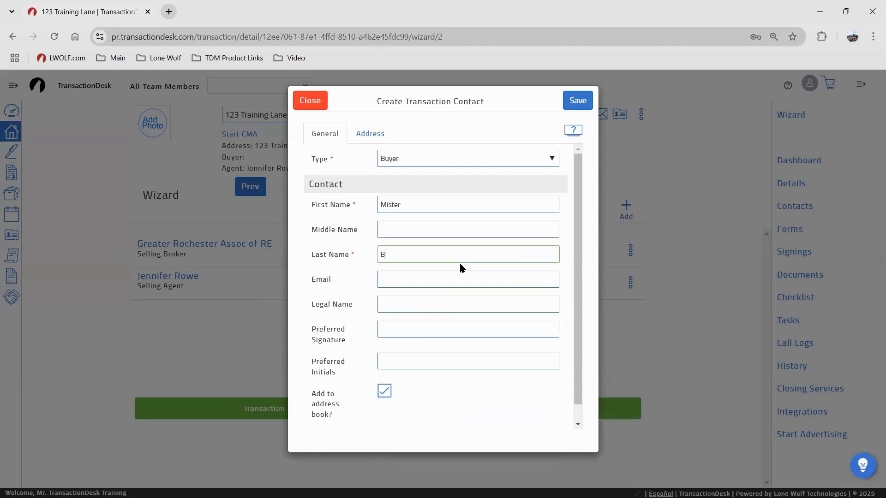
{"action": "key", "text": "Tab"}
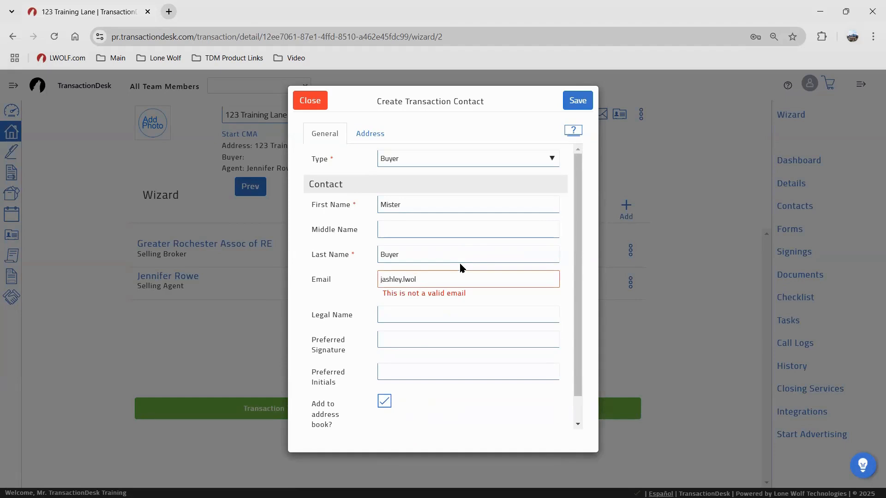
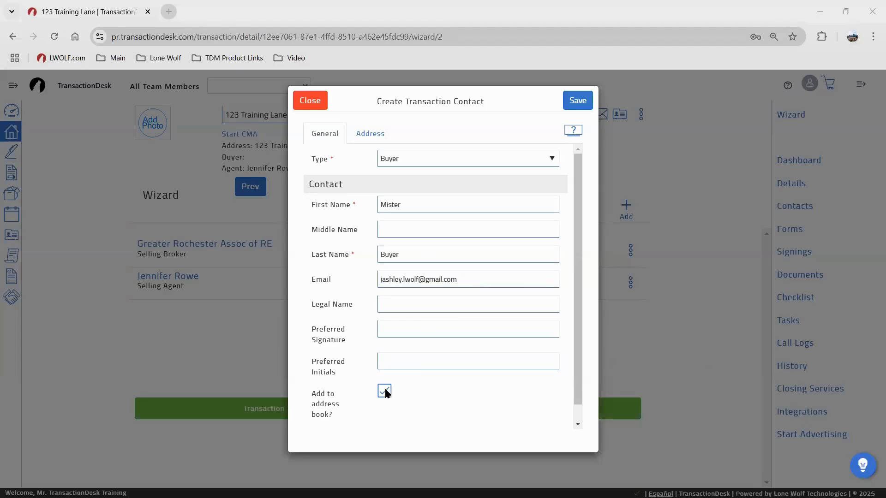
Exclude the buyer from the address book and save the contact
{"action": "key", "text": "ctrl"}
{"action": "key", "text": "ctrl"}
{"action": "key", "text": "ctrl"}
{"action": "left_click", "coordinate": [385, 392]}
{"action": "key", "text": "ctrl"}
{"action": "left_click", "coordinate": [578, 100]}
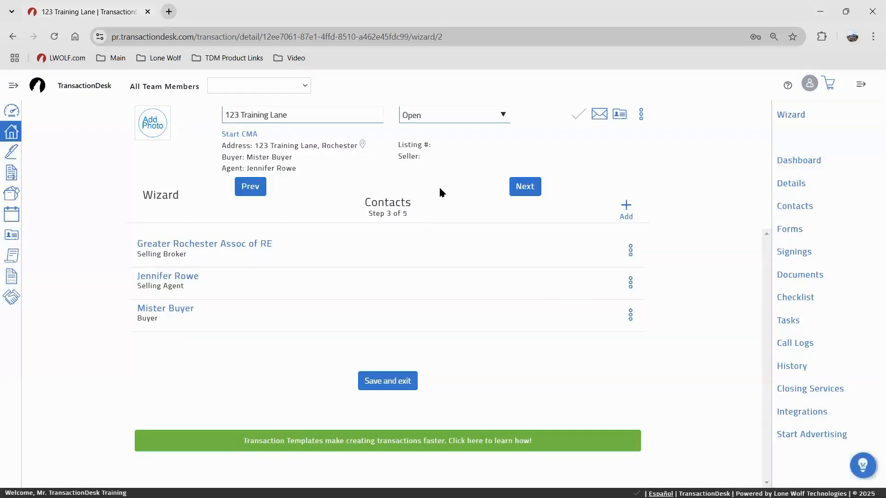
{"action": "key", "text": "ctrl"}
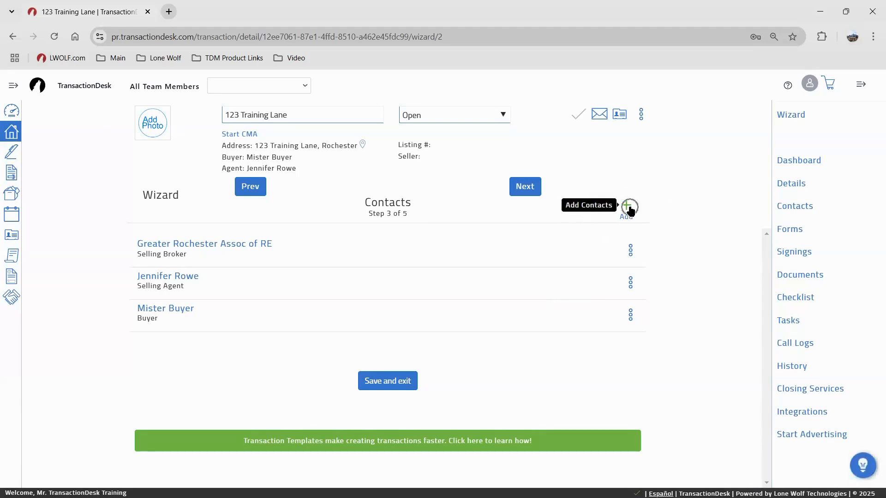
Start another new transaction contact with its Type set to Buyer
{"action": "left_click", "coordinate": [609, 207]}
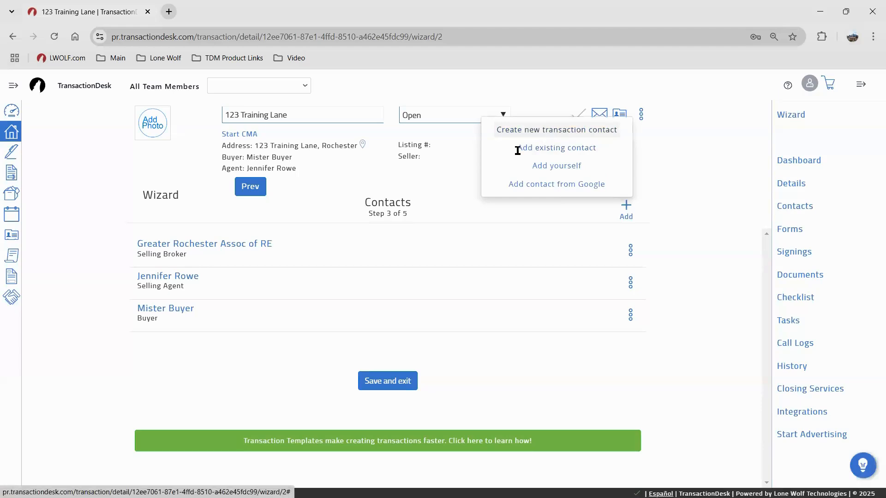
{"action": "left_click", "coordinate": [544, 132]}
{"action": "left_click", "coordinate": [422, 157]}
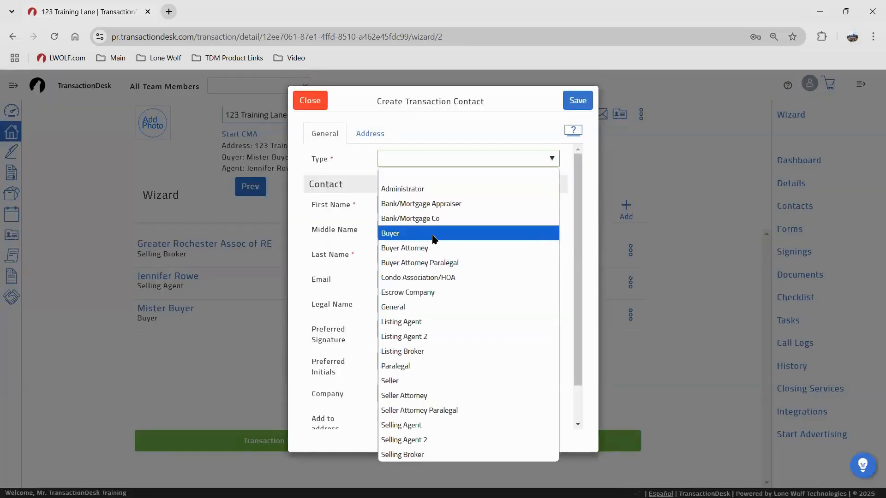
{"action": "left_click", "coordinate": [434, 233]}
Fill in the second buyer's first name, last name and e-mail, and exclude it from the address book
{"action": "left_click", "coordinate": [411, 209]}
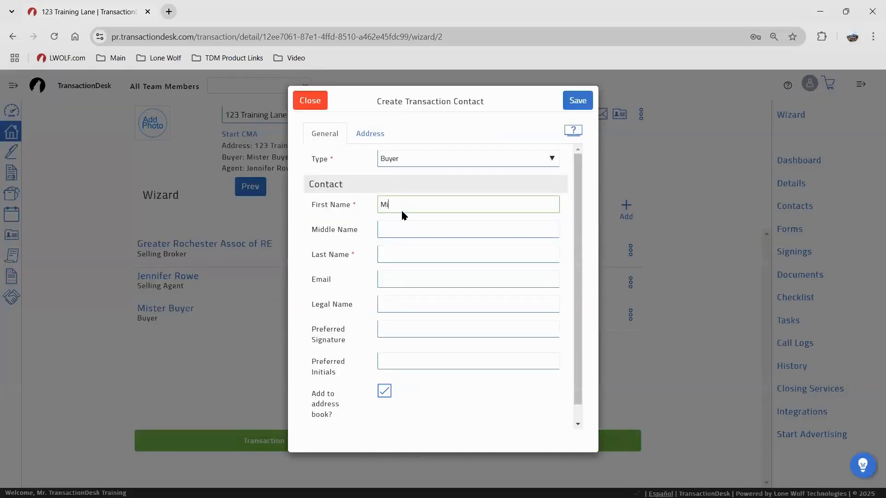
{"action": "type", "text": "Missus"}
{"action": "key", "text": "Tab"}
{"action": "type", "text": "B"}
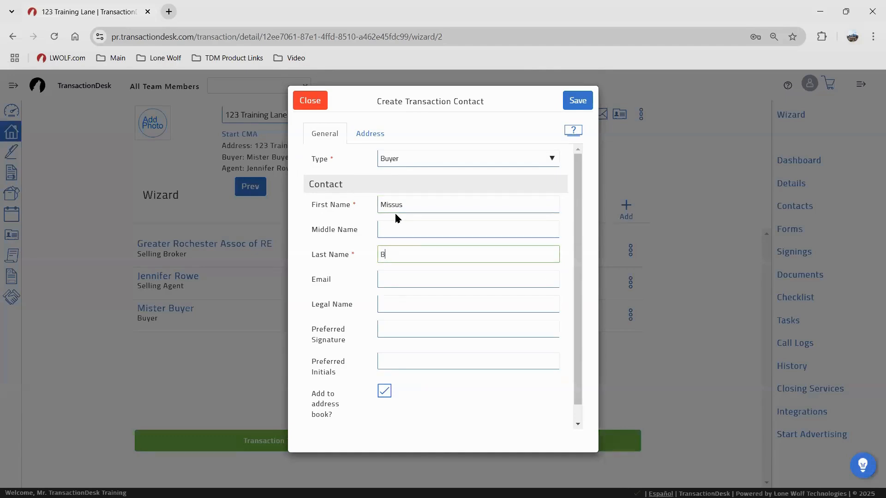
{"action": "type", "text": "uyer"}
{"action": "key", "text": "Tab"}
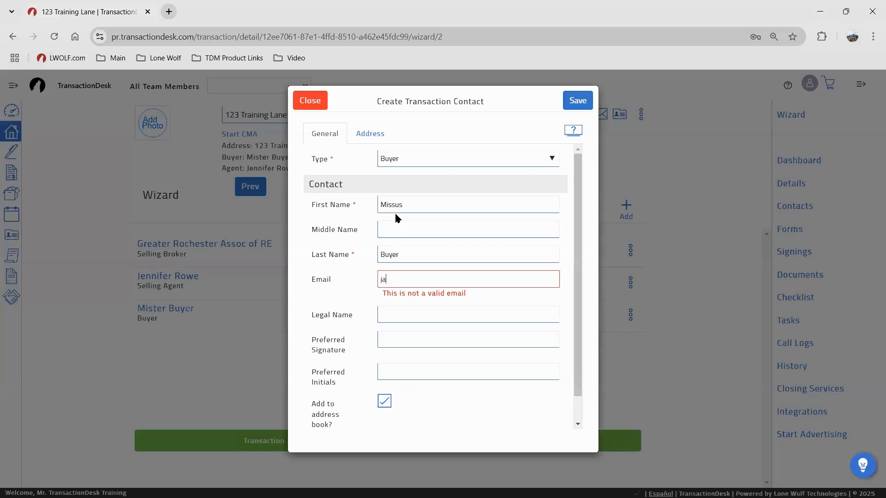
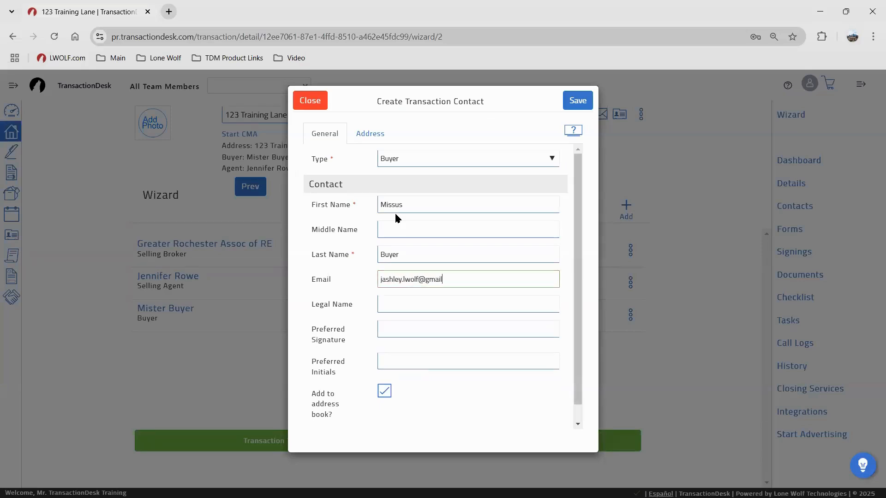
{"action": "left_click", "coordinate": [384, 393]}
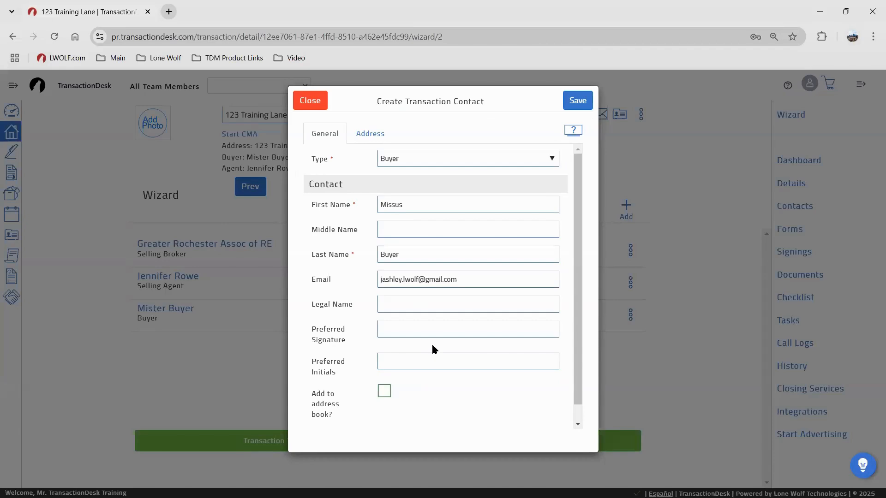
{"action": "left_click", "coordinate": [391, 201]}
Save the second buyer contact and advance the wizard to the Forms step
{"action": "left_click", "coordinate": [403, 260]}
{"action": "left_click", "coordinate": [572, 101]}
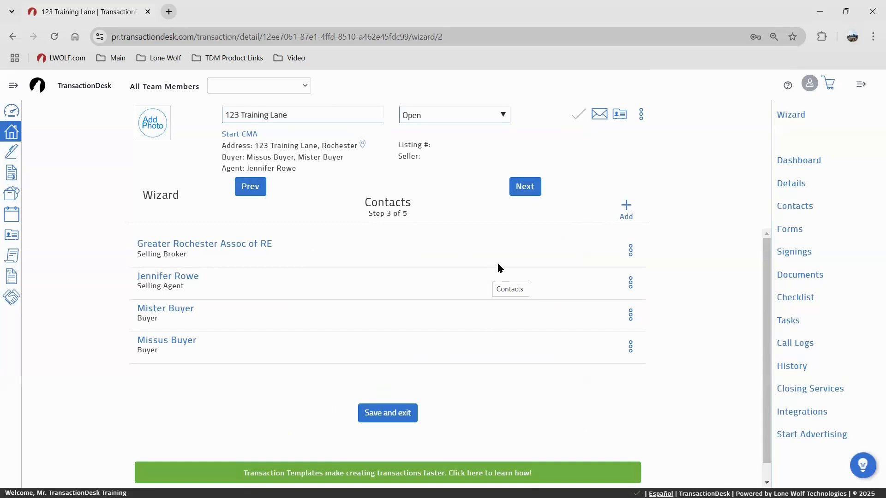
{"action": "left_click", "coordinate": [527, 186]}
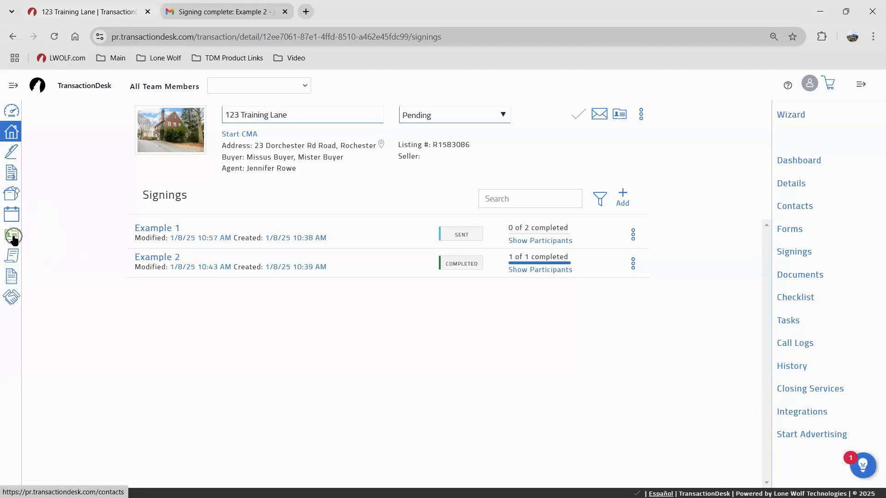
Visit the contacts address book from the main navigation menu
{"action": "left_click", "coordinate": [13, 86]}
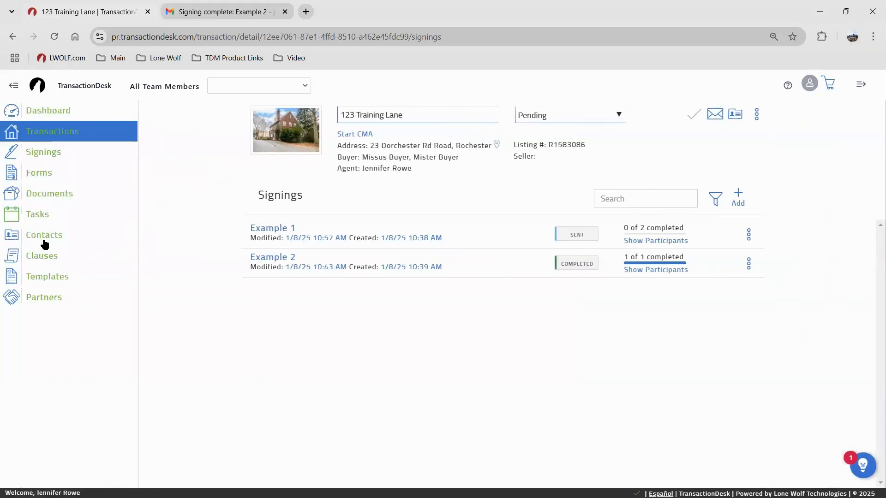
{"action": "left_click", "coordinate": [42, 236]}
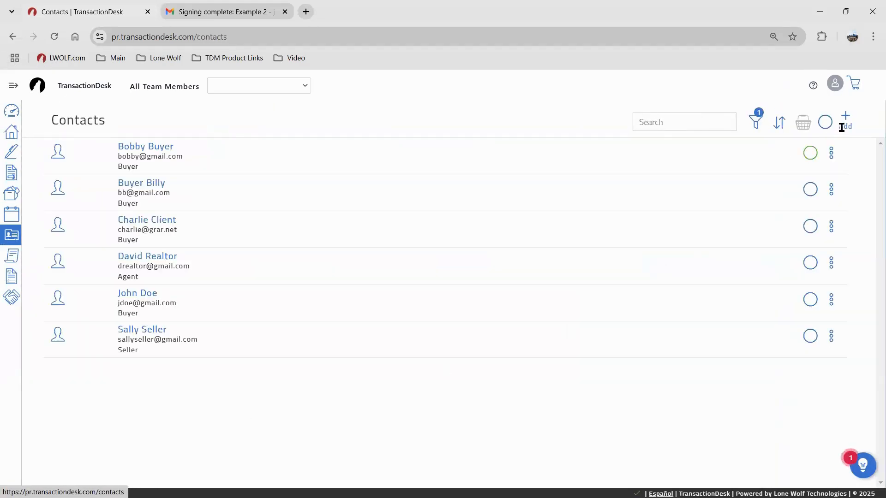
{"action": "left_click", "coordinate": [845, 121]}
Open 123 Training Lane's Contacts page and show the add-contact options
{"action": "left_click", "coordinate": [12, 132]}
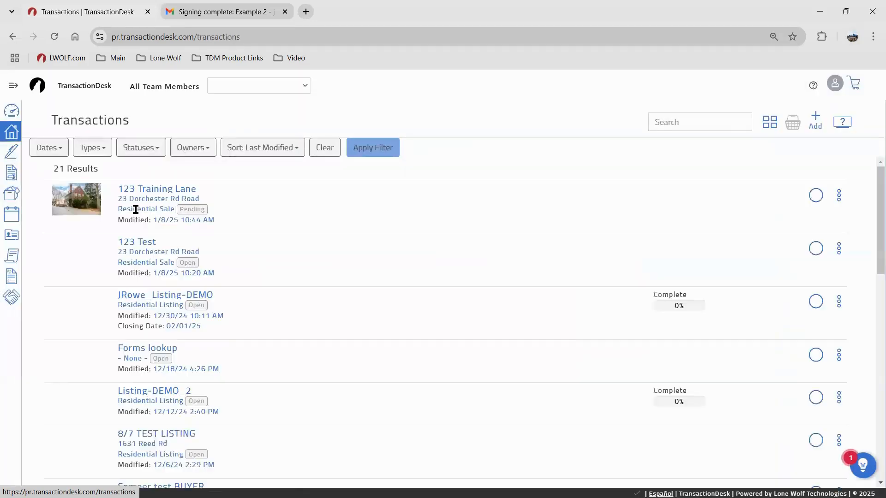
{"action": "left_click", "coordinate": [174, 205]}
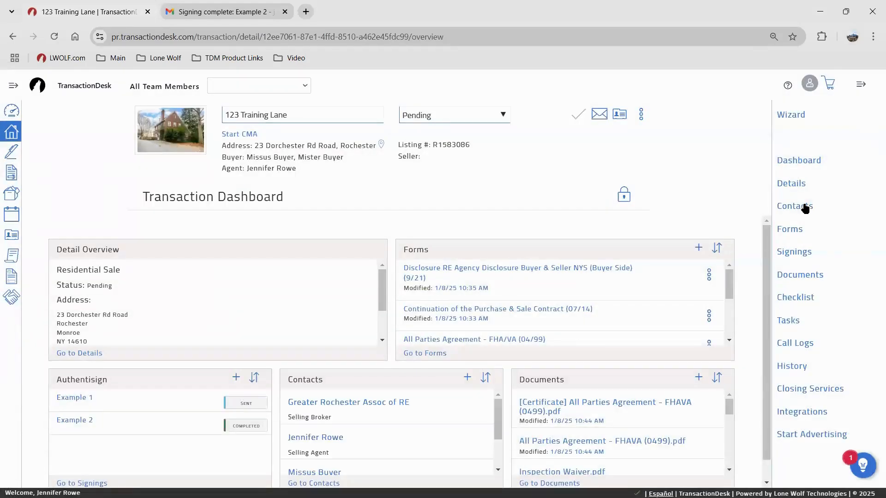
{"action": "left_click", "coordinate": [803, 207]}
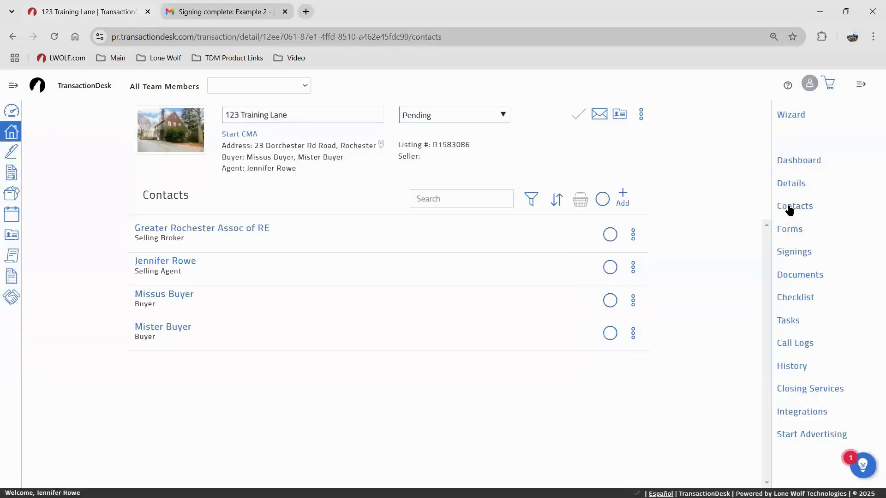
{"action": "left_click", "coordinate": [630, 199]}
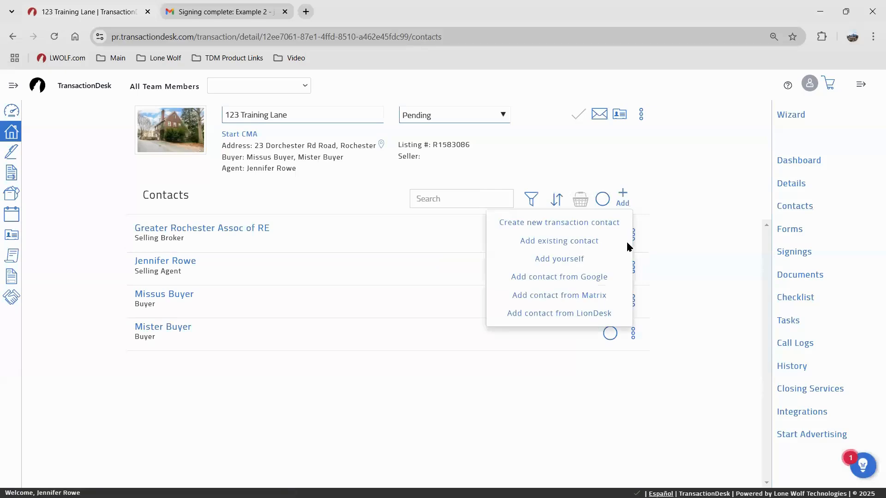
Add an existing buyer from the address book as the third buyer contact on 123 Training Lane
{"action": "left_click", "coordinate": [590, 242]}
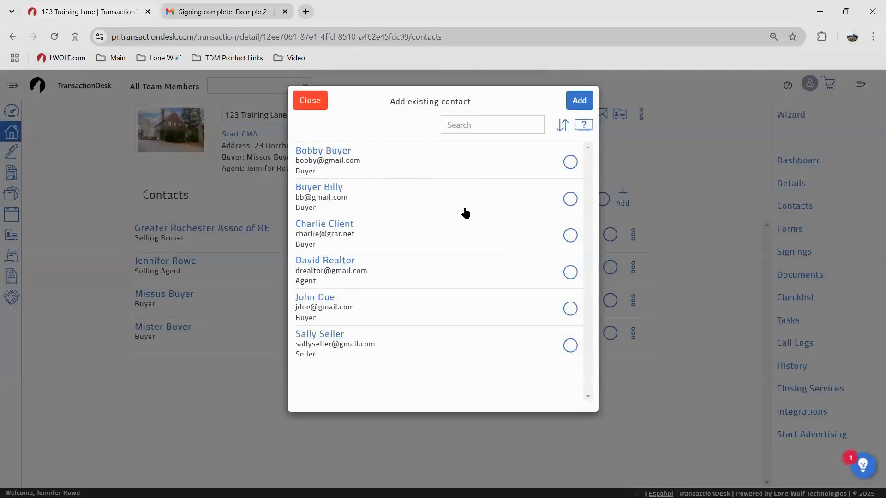
{"action": "left_click", "coordinate": [570, 308]}
{"action": "left_click", "coordinate": [578, 101]}
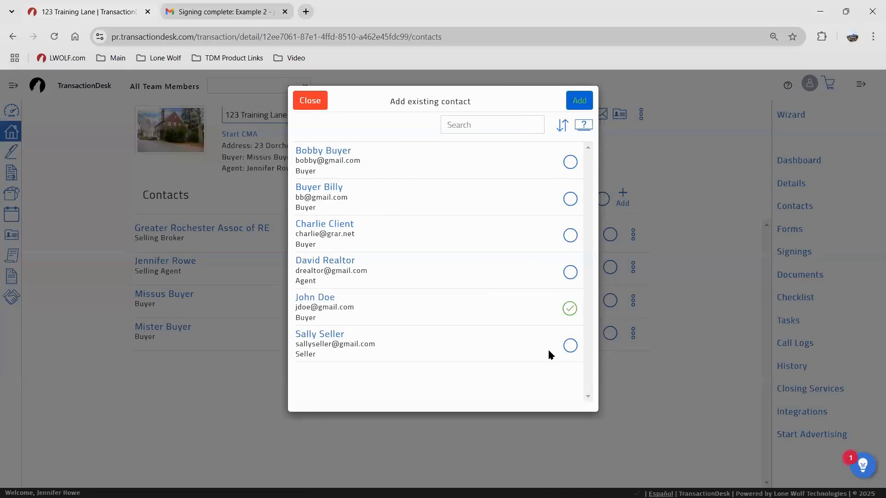
{"action": "left_click", "coordinate": [572, 101]}
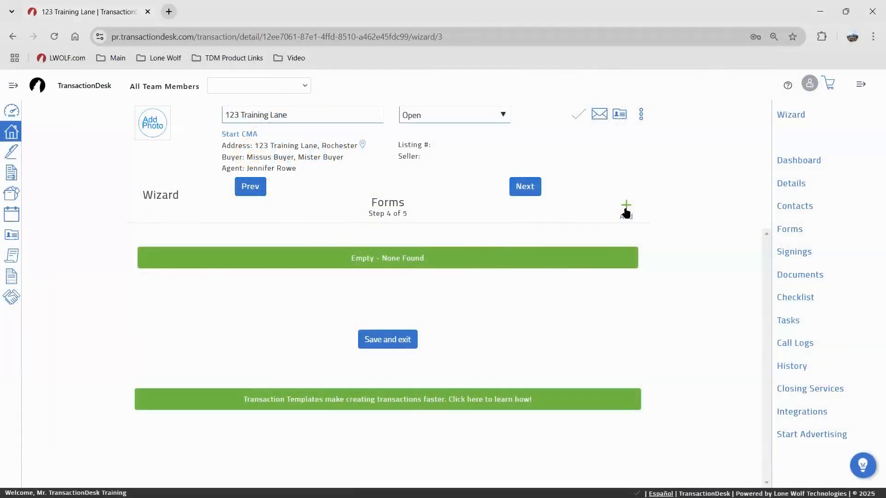
Open the forms library, look through the NYSAR Forms folder, return to the folders and focus Search
{"action": "left_click", "coordinate": [626, 210]}
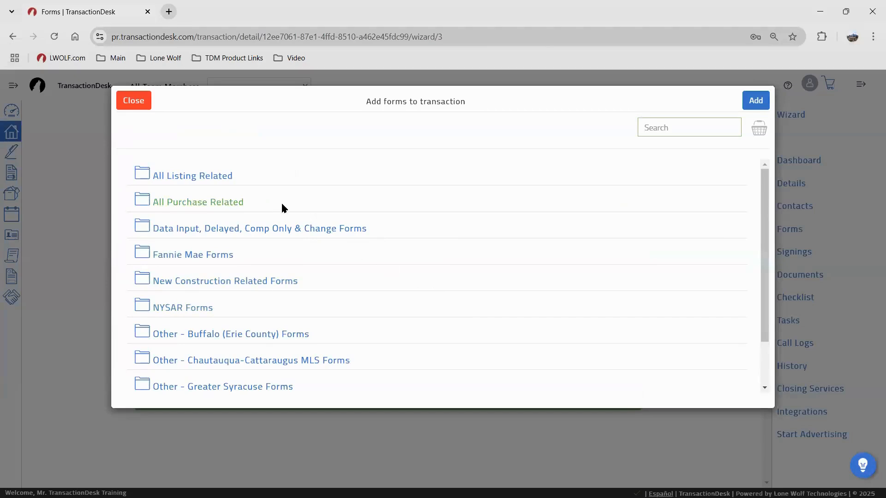
{"action": "scroll", "coordinate": [258, 240], "scroll_direction": "down", "scroll_amount": 2}
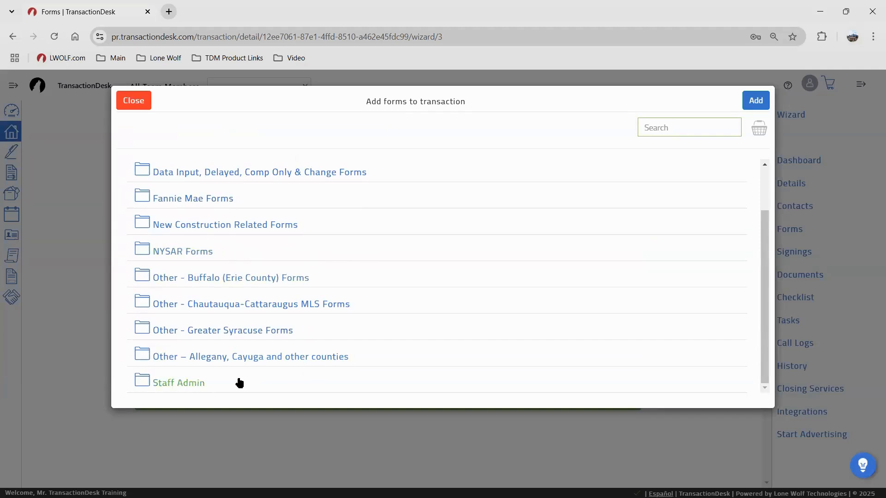
{"action": "scroll", "coordinate": [306, 356], "scroll_direction": "up", "scroll_amount": 3}
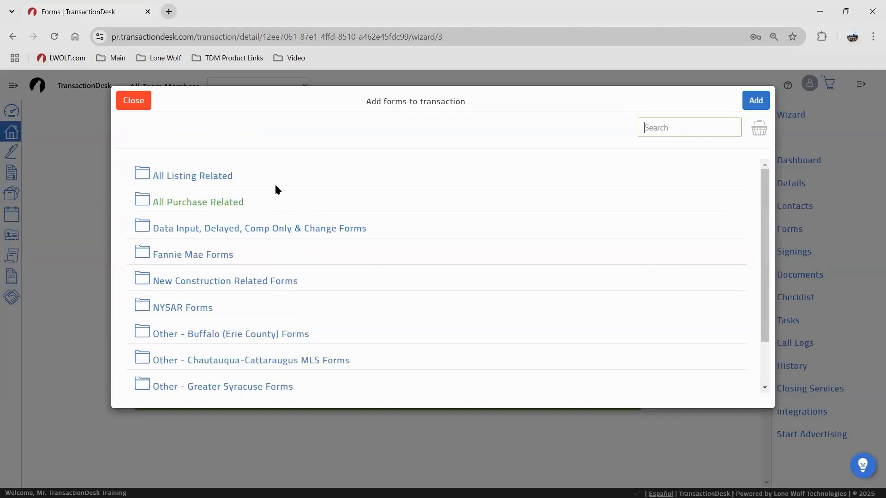
{"action": "left_click", "coordinate": [176, 307]}
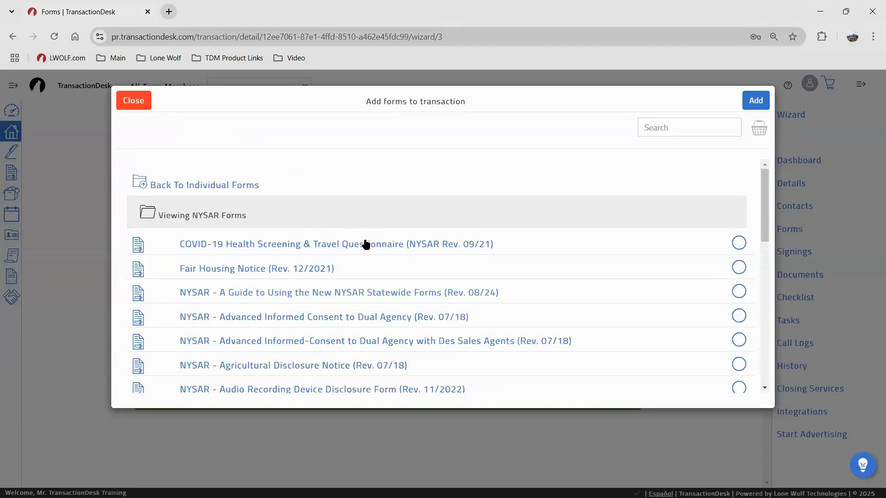
{"action": "scroll", "coordinate": [392, 253], "scroll_direction": "down", "scroll_amount": 3}
{"action": "scroll", "coordinate": [396, 260], "scroll_direction": "up", "scroll_amount": 3}
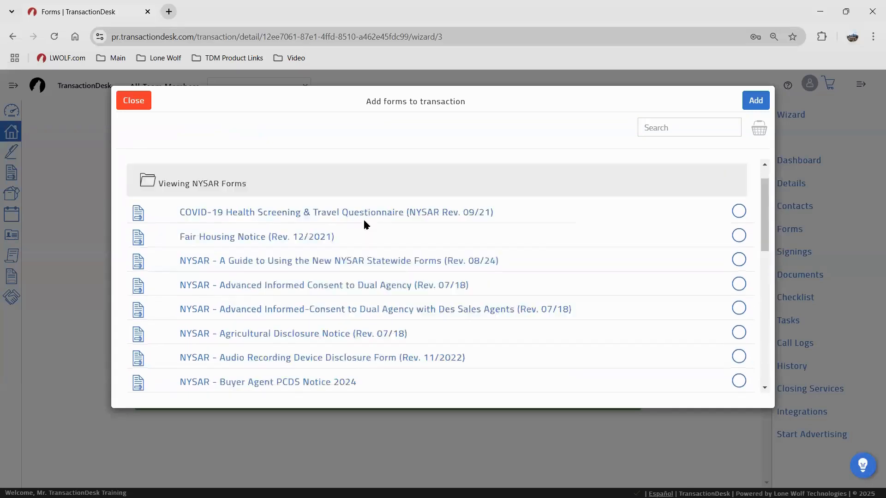
{"action": "left_click", "coordinate": [206, 185]}
{"action": "left_click", "coordinate": [683, 127]}
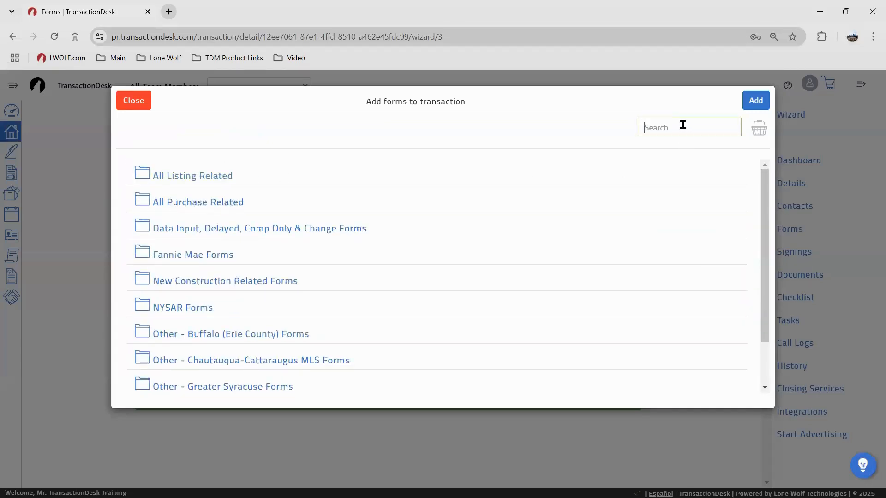
{"action": "left_click", "coordinate": [683, 125]}
Search the library for 'agreement' and select the All Parties Agreement - FHA/VA form
{"action": "type", "text": "disc"}
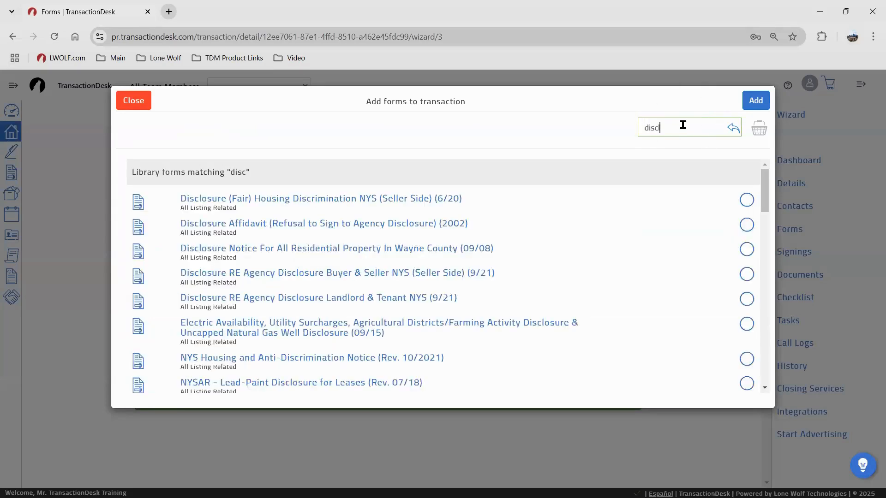
{"action": "type", "text": "losure"}
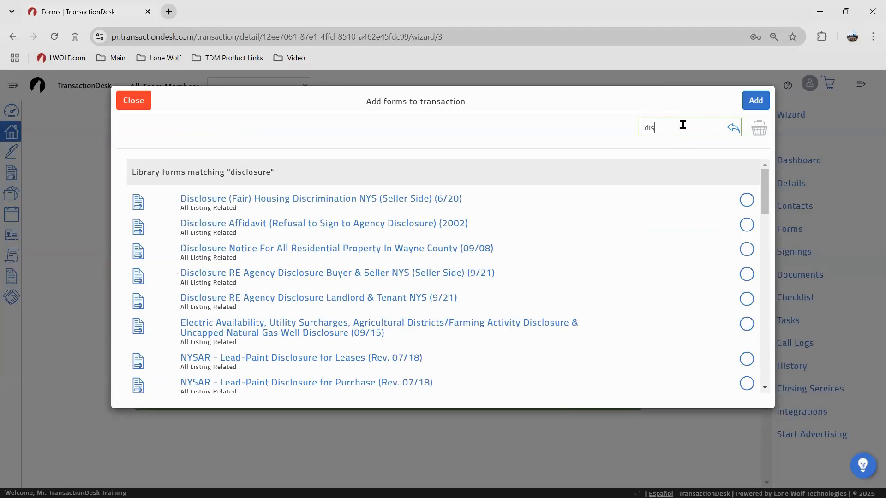
{"action": "key", "text": "BackSpace"}
{"action": "key", "text": "BackSpace"}
{"action": "key", "text": "BackSpace"}
{"action": "type", "text": "agr"}
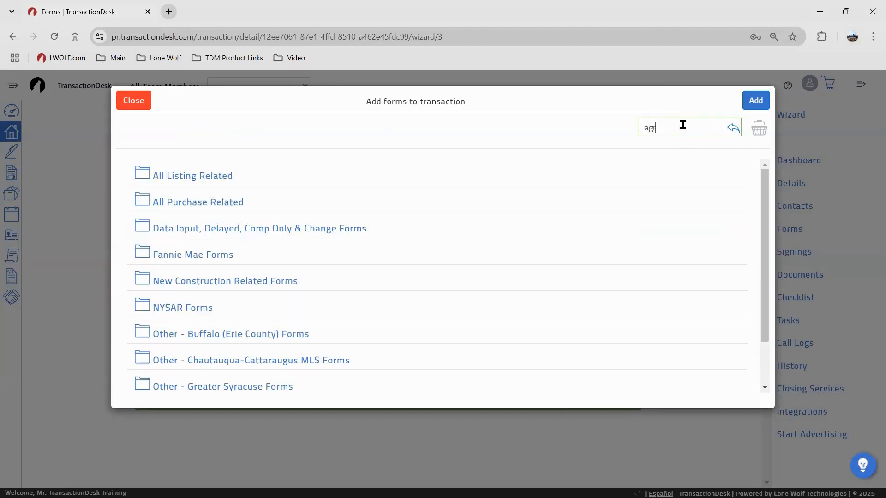
{"action": "type", "text": "eement"}
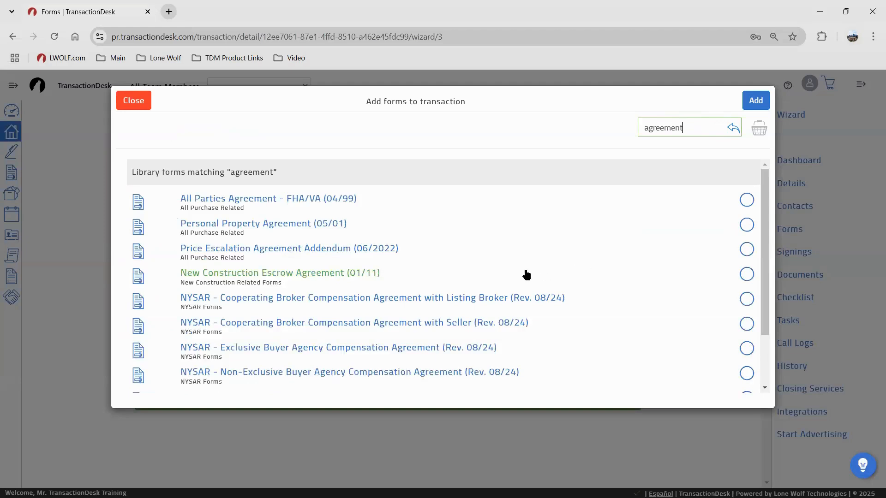
{"action": "left_click", "coordinate": [747, 200]}
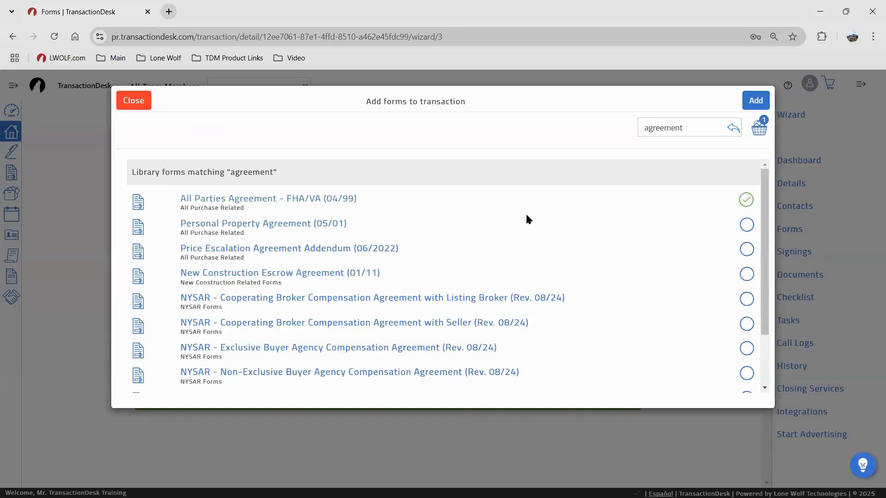
Clear the 'agreement' text from the library Search box
{"action": "scroll", "coordinate": [525, 224], "scroll_direction": "down", "scroll_amount": 1}
{"action": "scroll", "coordinate": [387, 212], "scroll_direction": "down", "scroll_amount": 1}
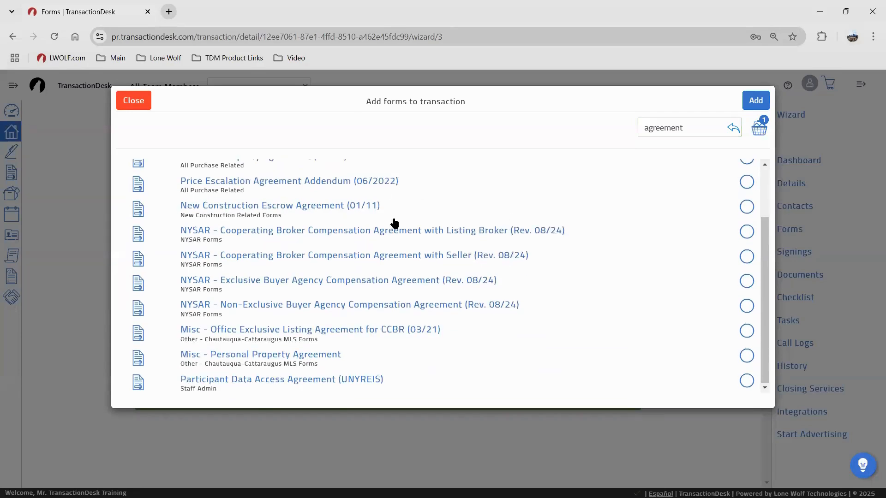
{"action": "scroll", "coordinate": [520, 184], "scroll_direction": "up", "scroll_amount": 2}
{"action": "left_click", "coordinate": [692, 131]}
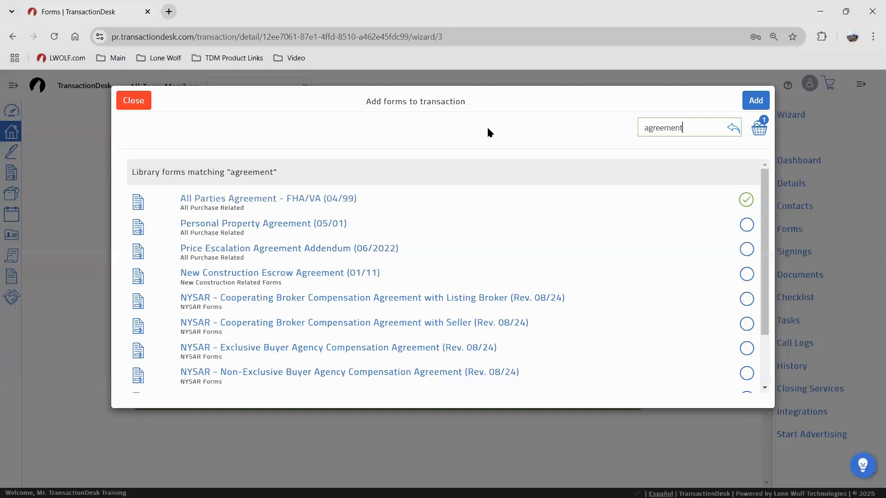
{"action": "key", "text": "ctrl+a"}
{"action": "key", "text": "BackSpace"}
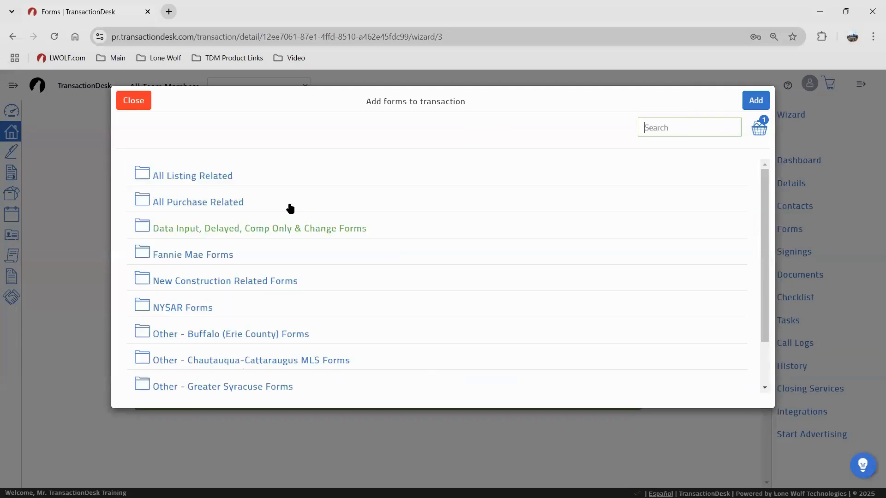
Open the All Purchase Related forms folder
{"action": "left_click", "coordinate": [240, 205]}
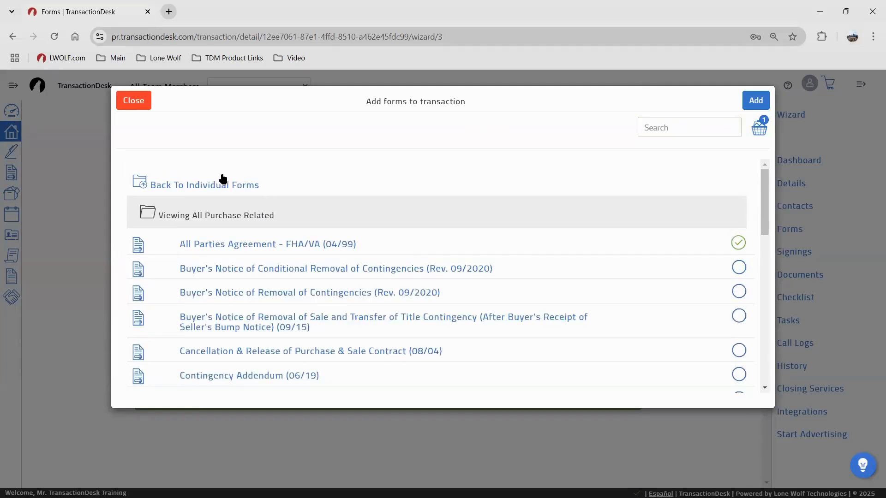
{"action": "left_click", "coordinate": [222, 181]}
{"action": "left_click", "coordinate": [212, 203]}
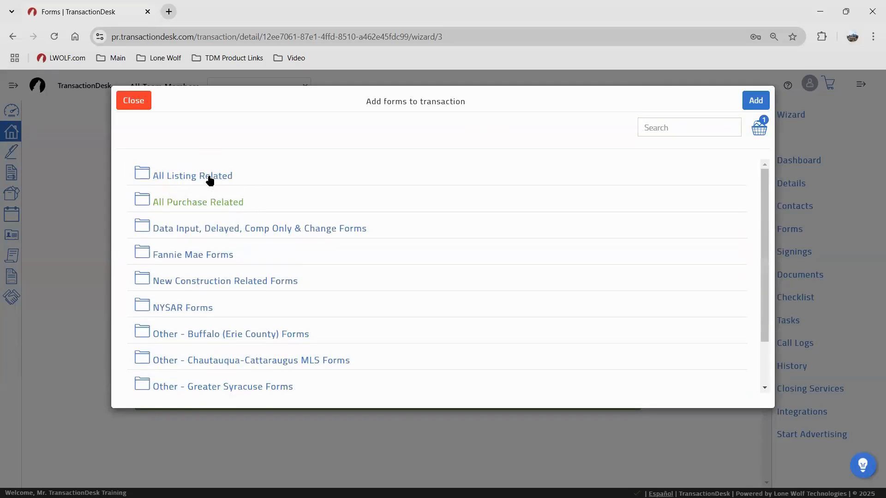
{"action": "left_click", "coordinate": [209, 177]}
{"action": "left_click", "coordinate": [219, 201]}
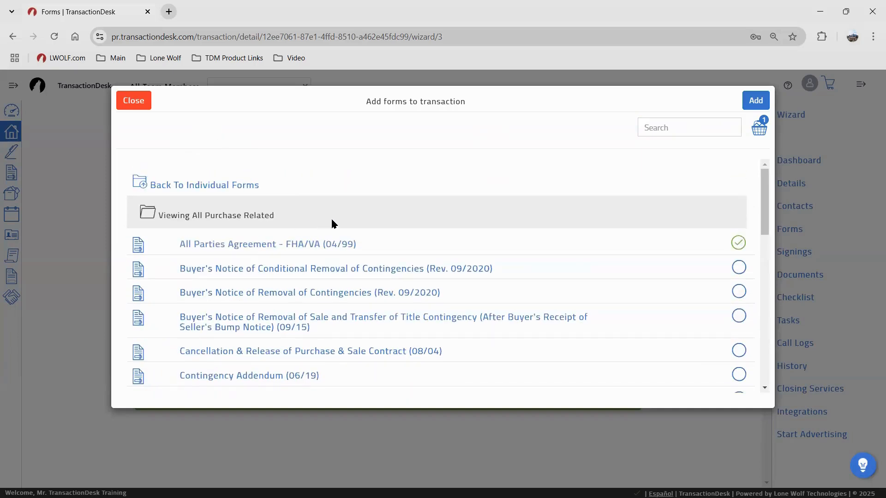
{"action": "scroll", "coordinate": [459, 242], "scroll_direction": "down", "scroll_amount": 1}
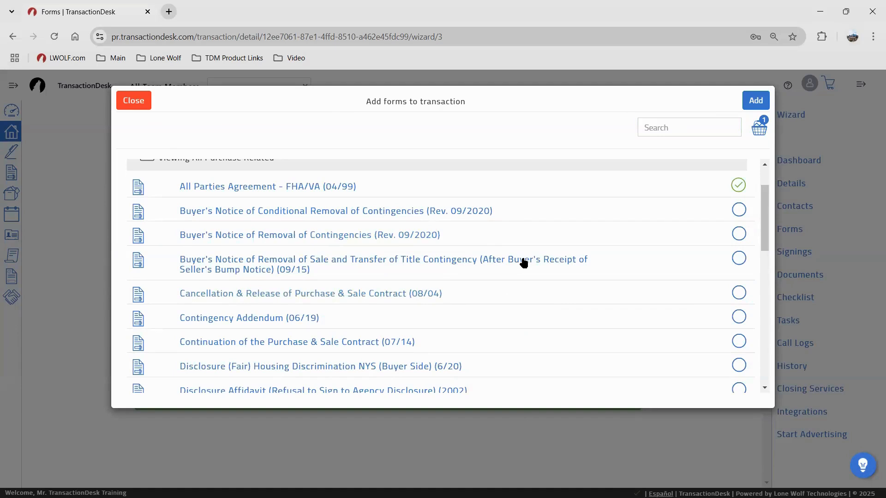
{"action": "scroll", "coordinate": [521, 263], "scroll_direction": "down", "scroll_amount": 1}
{"action": "scroll", "coordinate": [518, 263], "scroll_direction": "down", "scroll_amount": 1}
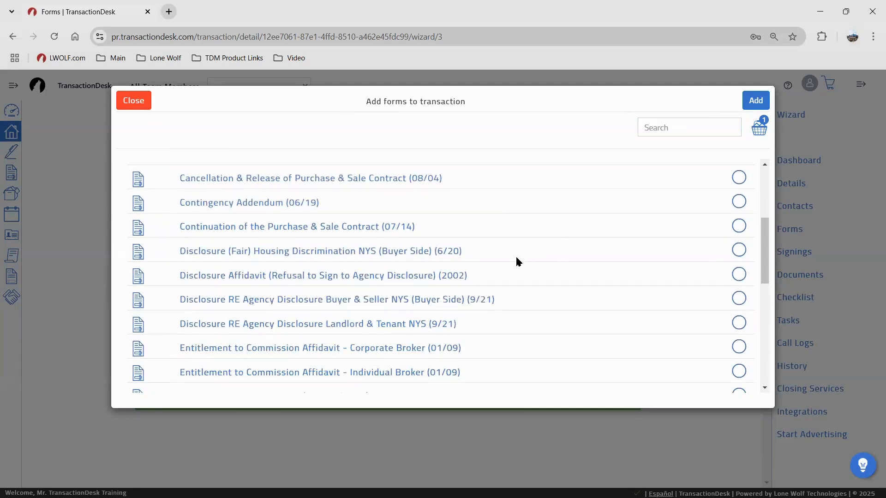
Select Continuation of the Purchase & Sale Contract and the Fair Housing and Buyer & Seller agency disclosures (Buyer Side)
{"action": "left_click", "coordinate": [738, 225]}
{"action": "scroll", "coordinate": [586, 210], "scroll_direction": "down", "scroll_amount": 1}
{"action": "left_click", "coordinate": [738, 193]}
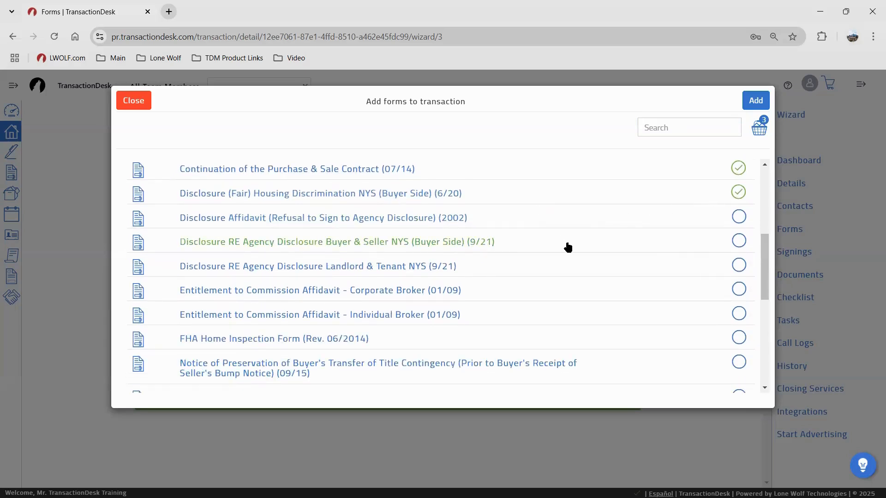
{"action": "left_click", "coordinate": [738, 240]}
{"action": "scroll", "coordinate": [558, 247], "scroll_direction": "down", "scroll_amount": 1}
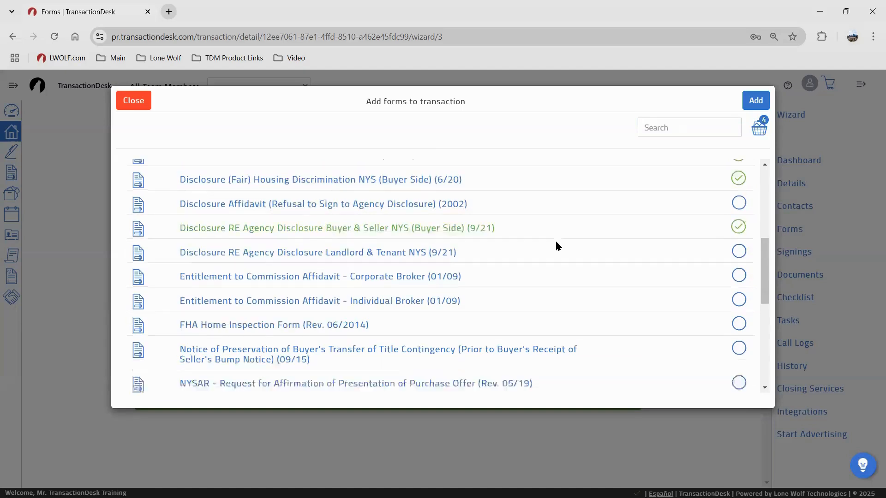
{"action": "scroll", "coordinate": [557, 244], "scroll_direction": "down", "scroll_amount": 1}
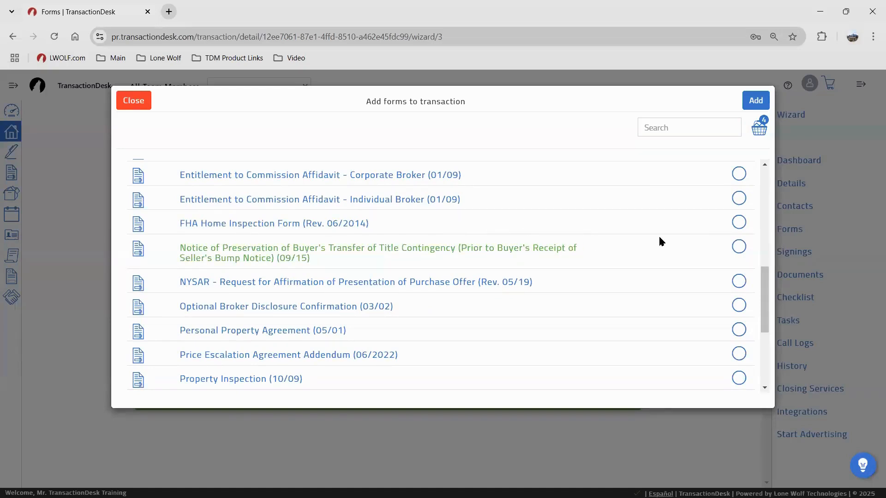
Add the FHA Home Inspection Form and Property Inspection form to the basket
{"action": "left_click", "coordinate": [738, 222]}
{"action": "scroll", "coordinate": [580, 245], "scroll_direction": "down", "scroll_amount": 2}
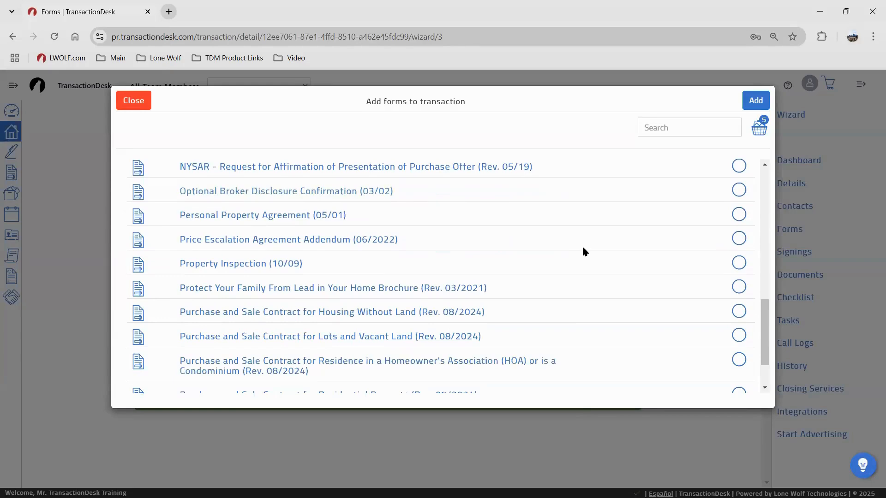
{"action": "left_click", "coordinate": [739, 263]}
{"action": "scroll", "coordinate": [659, 233], "scroll_direction": "down", "scroll_amount": 1}
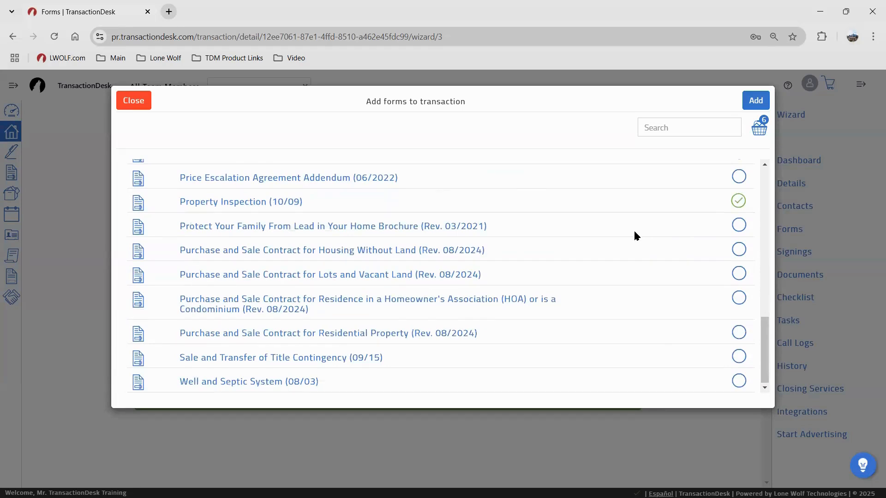
{"action": "scroll", "coordinate": [586, 218], "scroll_direction": "up", "scroll_amount": 10}
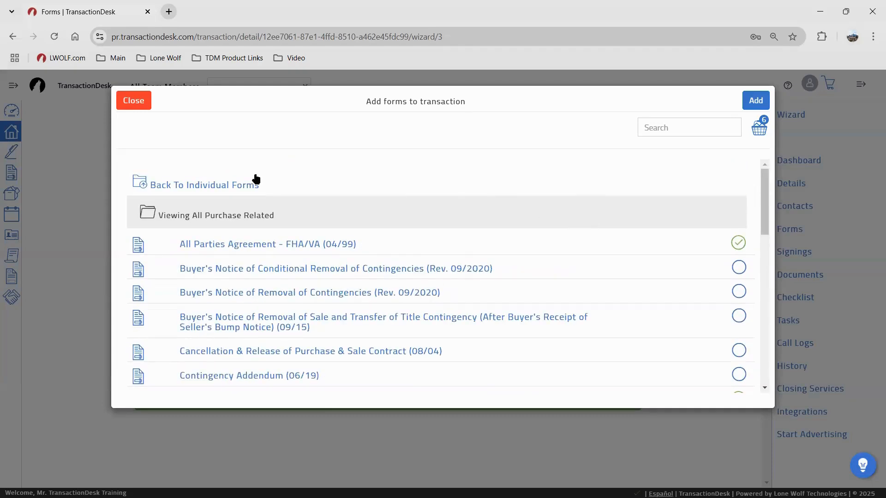
Look through the Data Input, Delayed, Comp Only & Change Forms folder, then add the six basket forms
{"action": "left_click", "coordinate": [252, 183]}
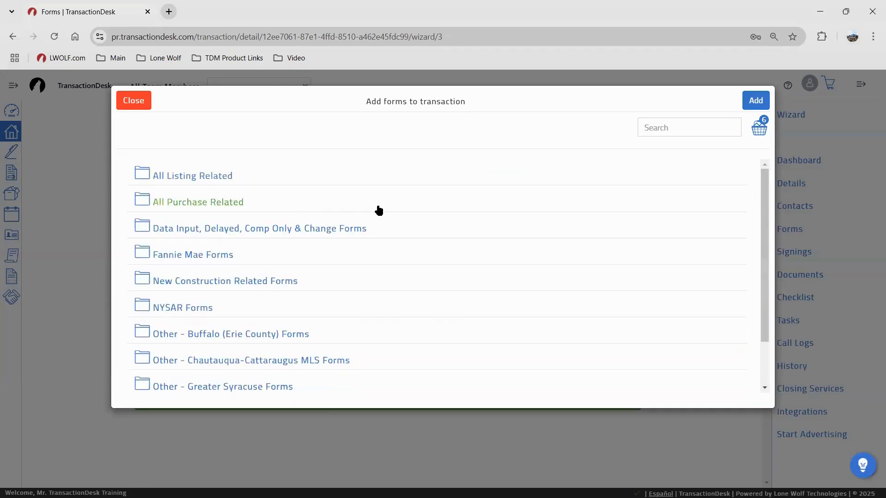
{"action": "left_click", "coordinate": [346, 229]}
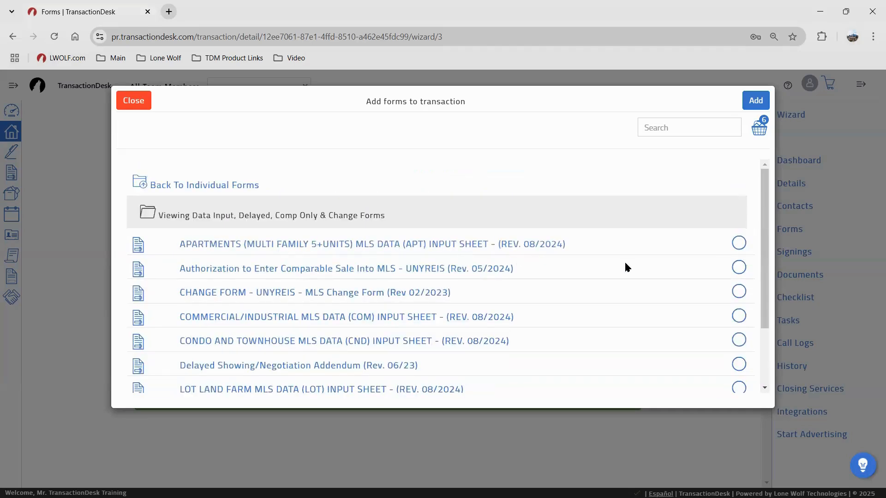
{"action": "scroll", "coordinate": [734, 269], "scroll_direction": "down", "scroll_amount": 2}
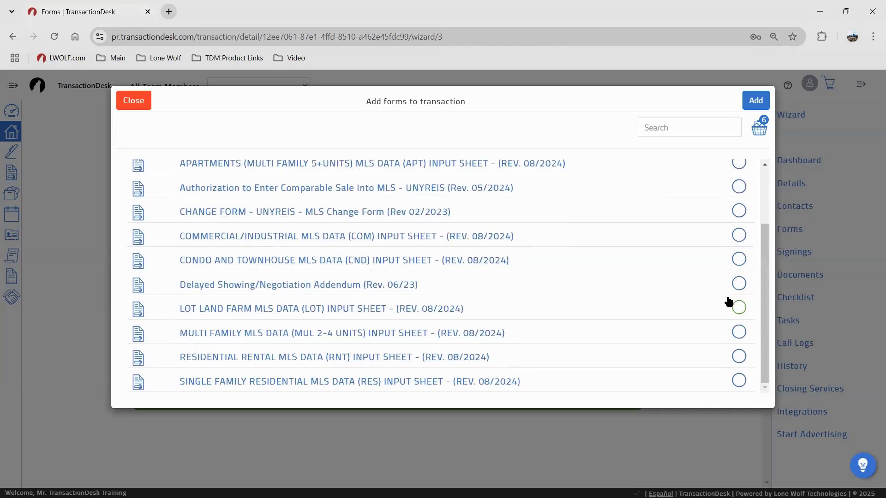
{"action": "scroll", "coordinate": [733, 277], "scroll_direction": "up", "scroll_amount": 2}
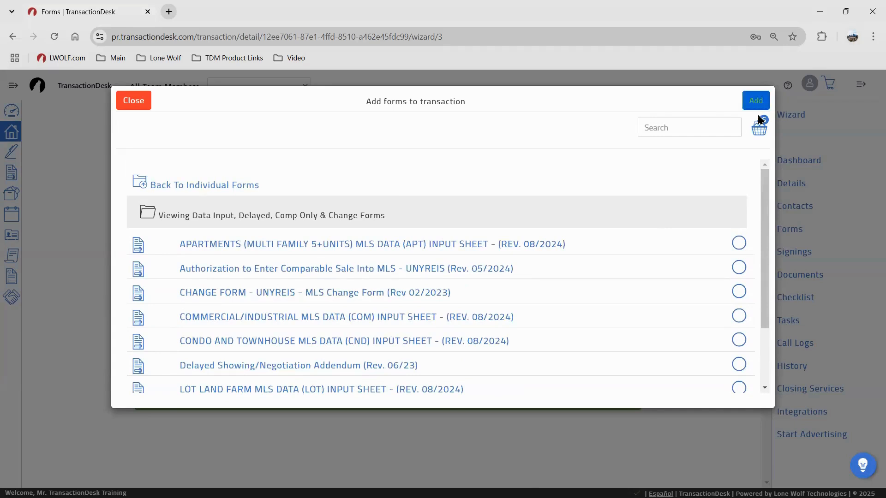
{"action": "key", "text": "ctrl"}
{"action": "key", "text": "ctrl"}
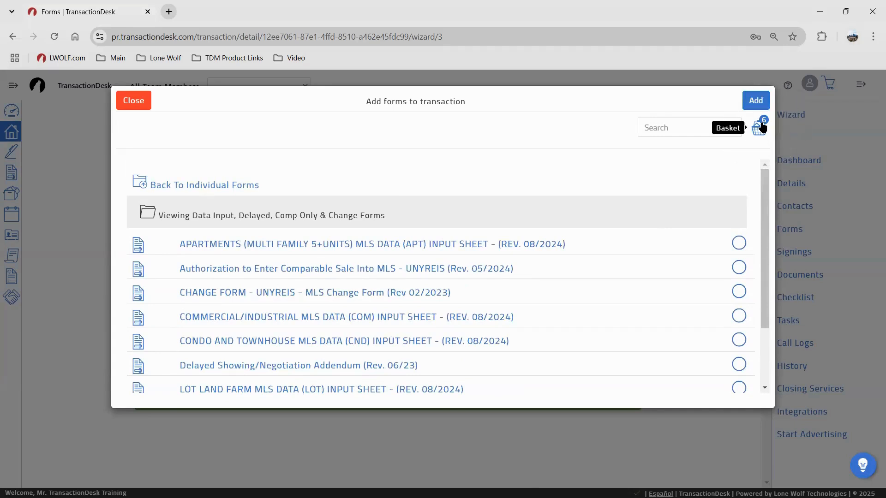
{"action": "left_click", "coordinate": [761, 97]}
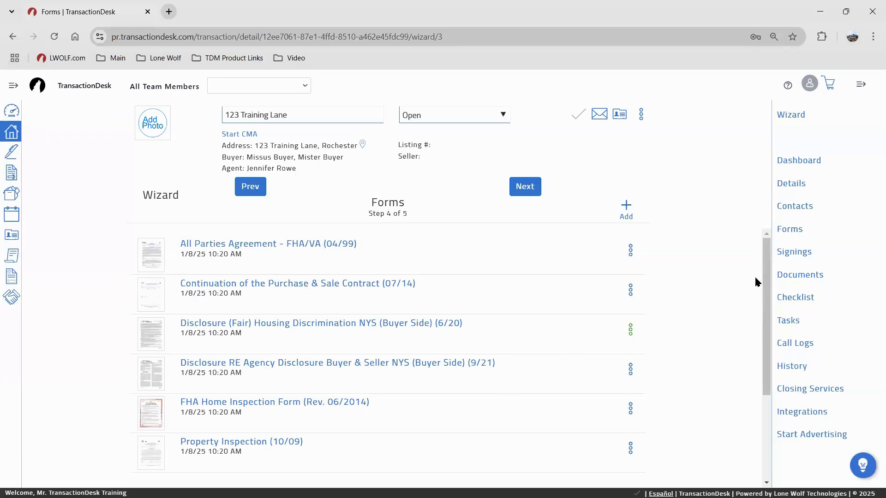
Let the forms finish adding, then continue to the wizard's Documents step
{"action": "left_click", "coordinate": [792, 208]}
Upload Lead-Based Paint Disclosure - Signed.pdf on the Documents step and finish the wizard
{"action": "left_click", "coordinate": [522, 189]}
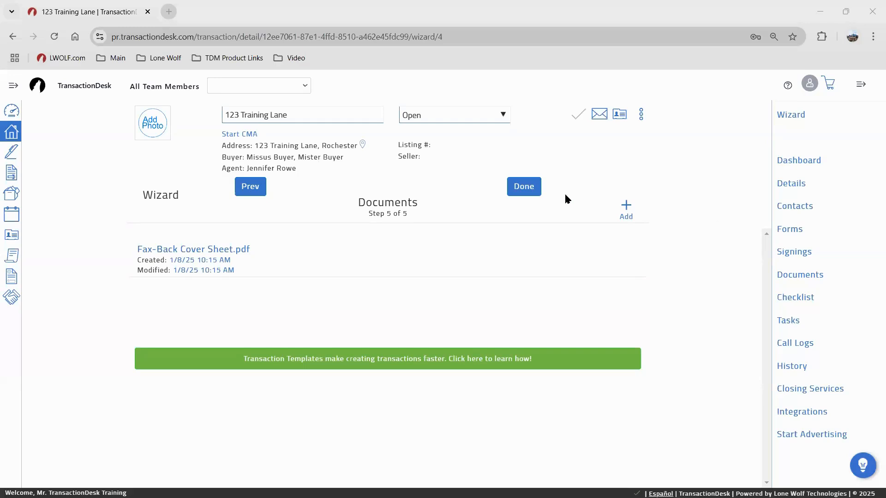
{"action": "left_click", "coordinate": [625, 212]}
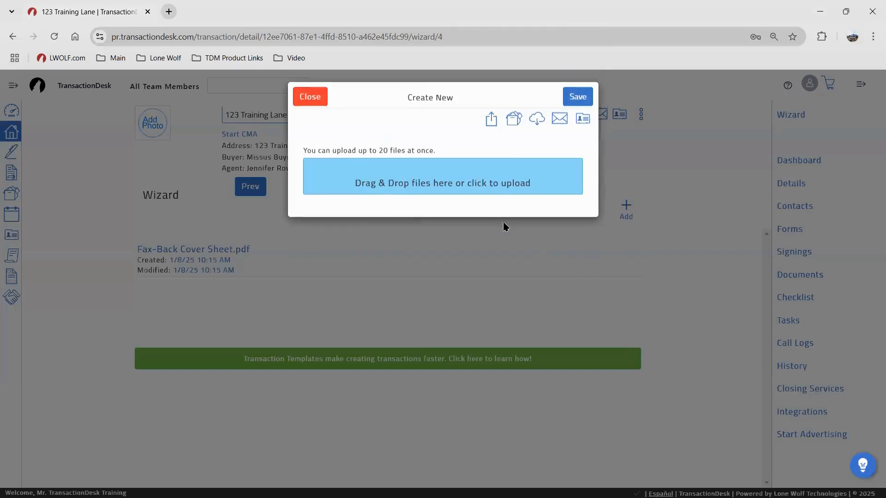
{"action": "left_click", "coordinate": [460, 188]}
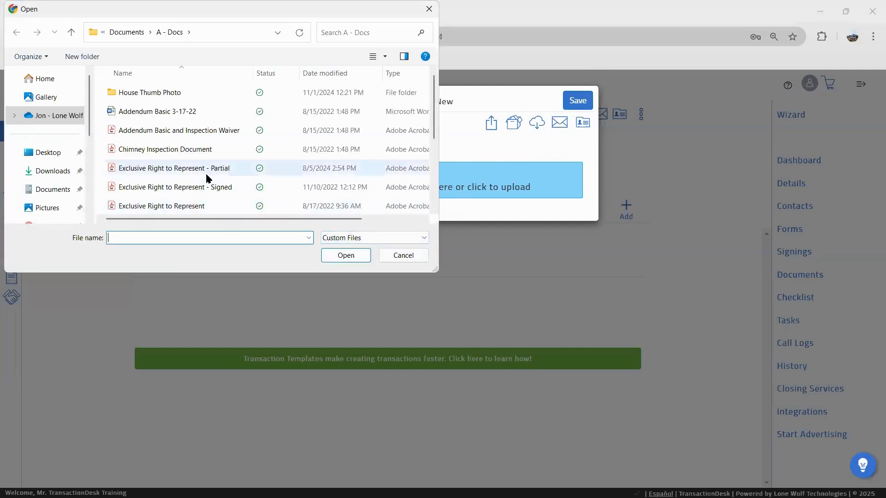
{"action": "scroll", "coordinate": [205, 178], "scroll_direction": "down", "scroll_amount": 2}
{"action": "scroll", "coordinate": [206, 176], "scroll_direction": "down", "scroll_amount": 1}
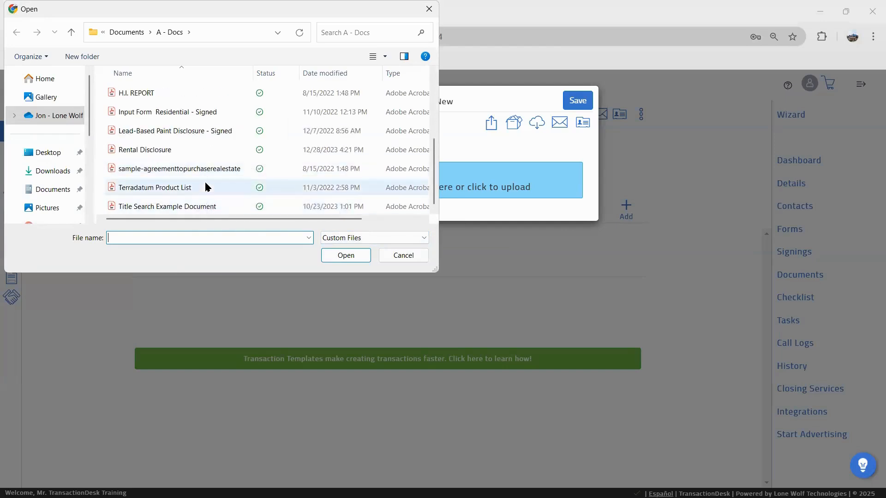
{"action": "left_click", "coordinate": [202, 131]}
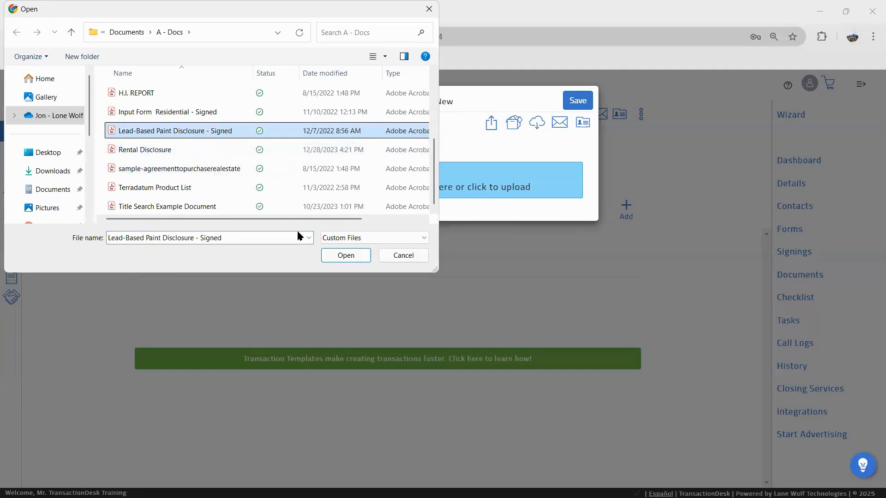
{"action": "left_click", "coordinate": [345, 255]}
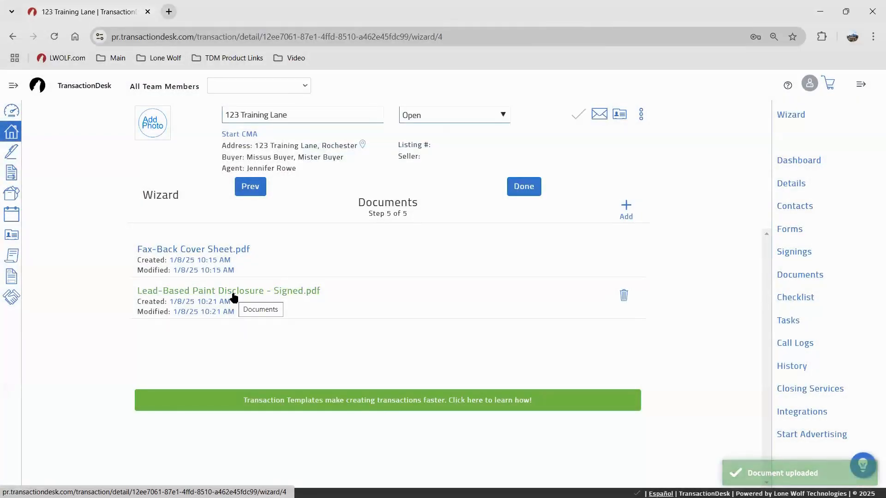
{"action": "left_click", "coordinate": [233, 293]}
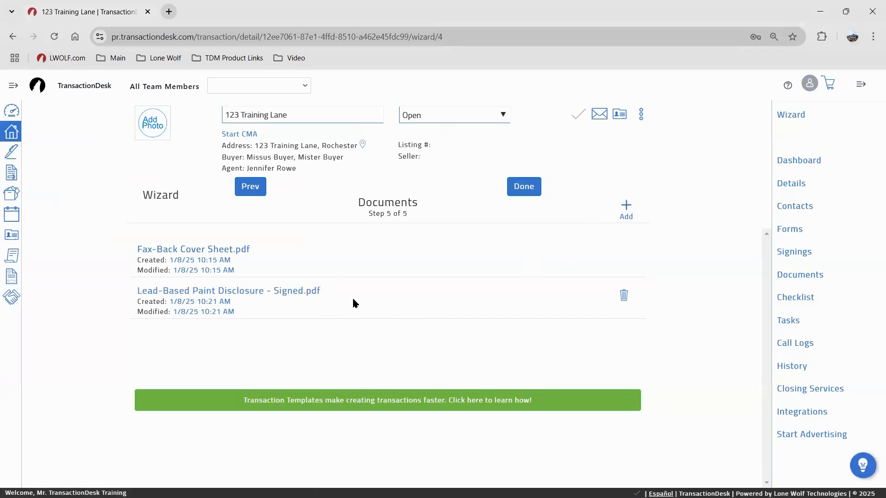
{"action": "left_click", "coordinate": [531, 187]}
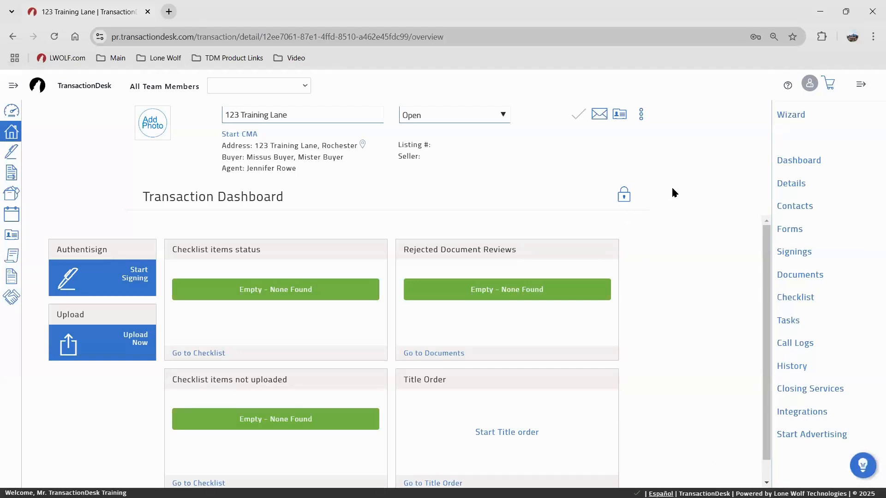
Unlock the 123 Training Lane dashboard for customizing, showing widgets like Forms, Documents, Overview and Contacts
{"action": "left_click", "coordinate": [788, 116]}
{"action": "left_click", "coordinate": [794, 163]}
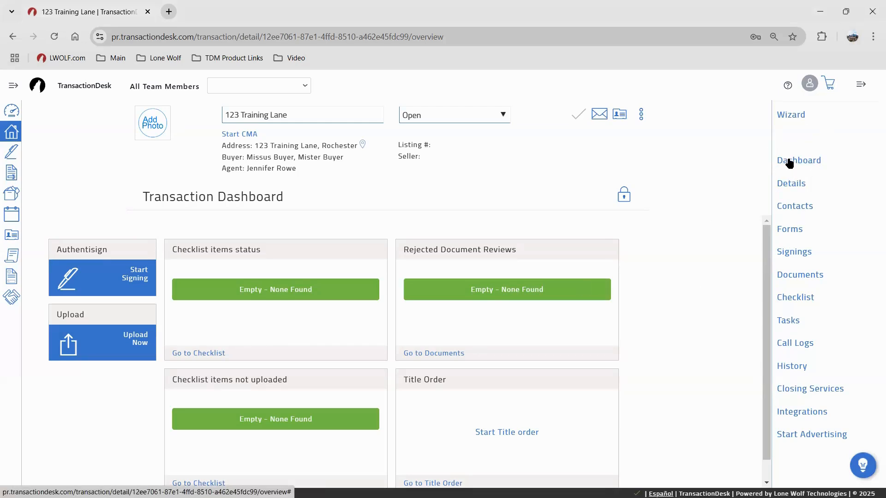
{"action": "left_click", "coordinate": [788, 165]}
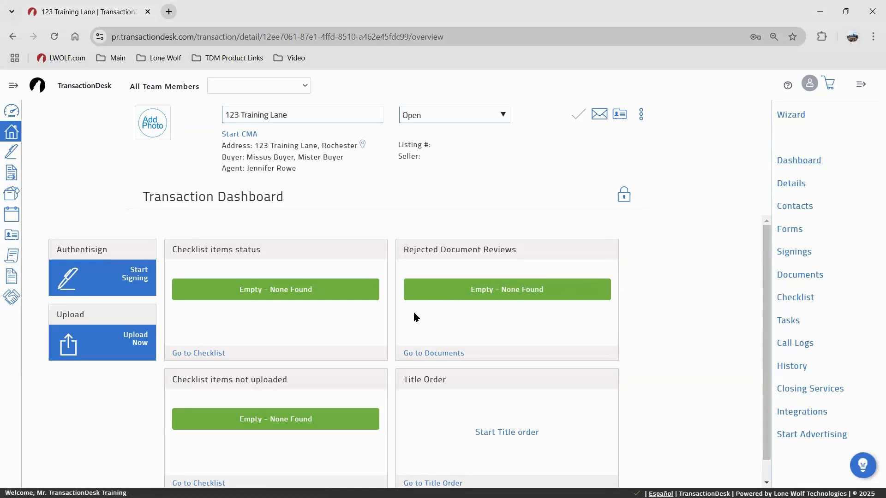
{"action": "left_click", "coordinate": [132, 275]}
{"action": "left_click", "coordinate": [141, 346]}
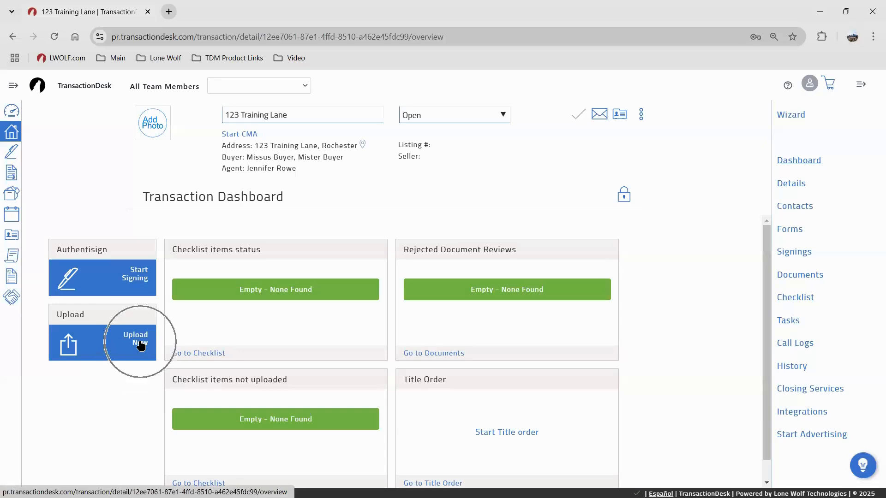
{"action": "left_click", "coordinate": [627, 199]}
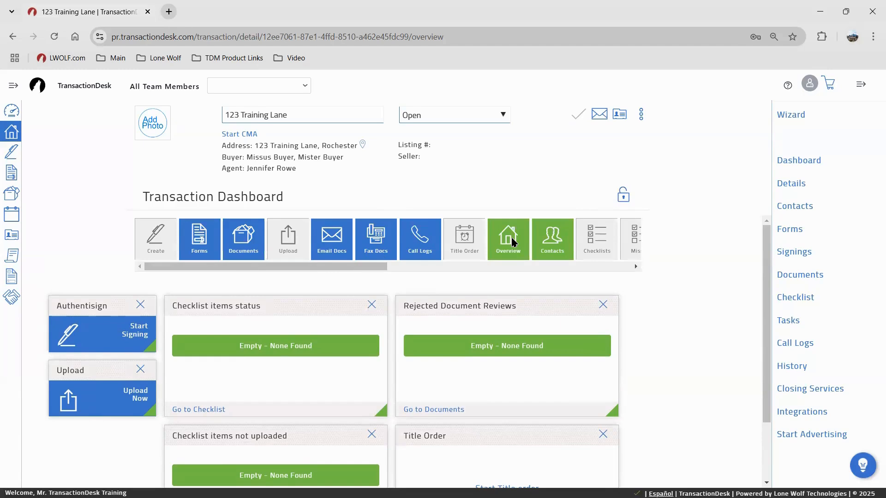
{"action": "left_click", "coordinate": [622, 196]}
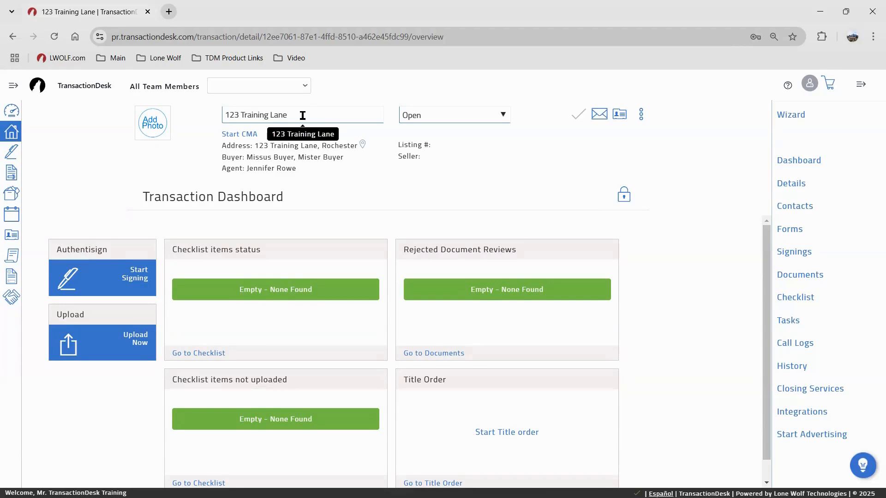
{"action": "left_click_drag", "start_coordinate": [302, 116], "coordinate": [209, 119]}
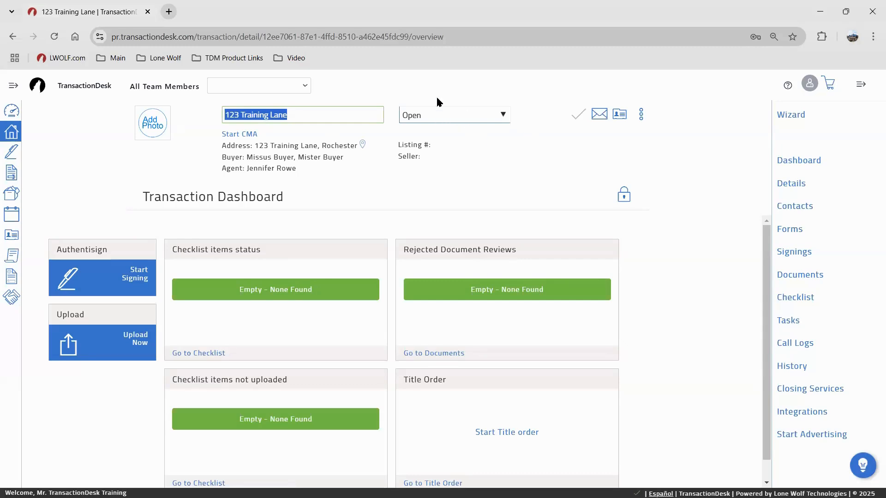
Change the transaction status from Open to Pending and save it
{"action": "left_click", "coordinate": [452, 115]}
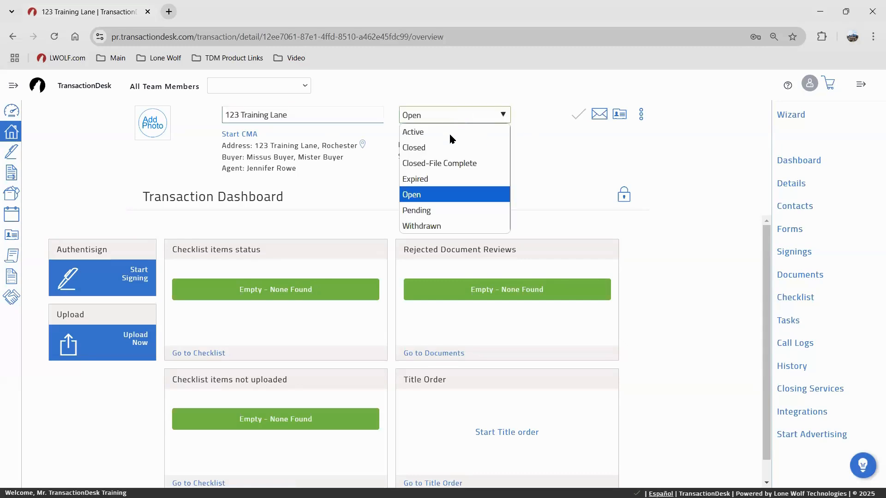
{"action": "left_click", "coordinate": [459, 209]}
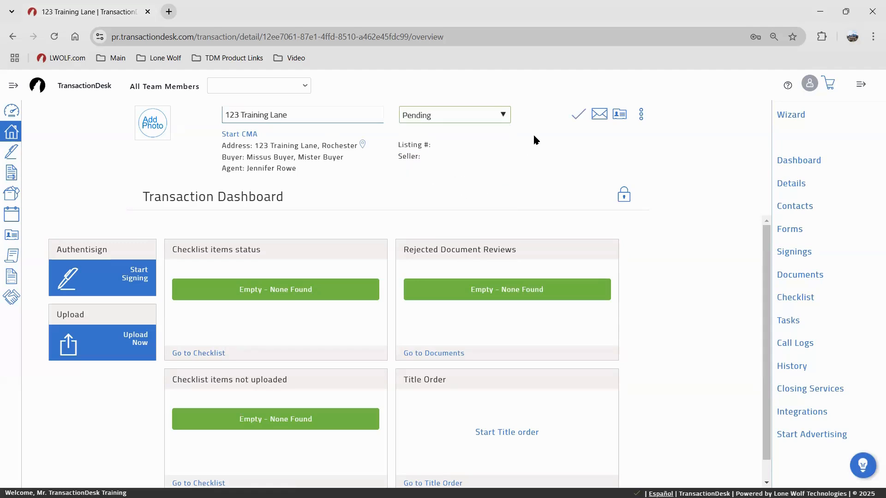
{"action": "left_click", "coordinate": [572, 118]}
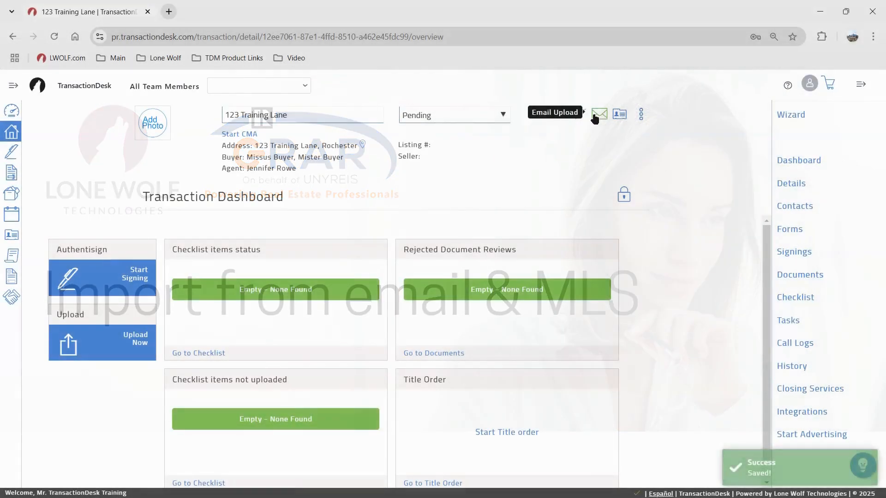
View the transaction's Email Upload Information address, then close the dialog
{"action": "left_click", "coordinate": [596, 116]}
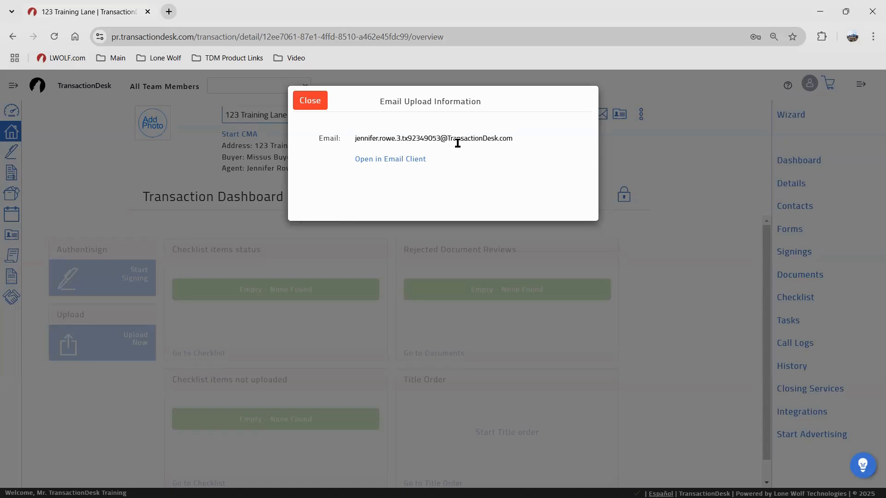
{"action": "left_click", "coordinate": [313, 112]}
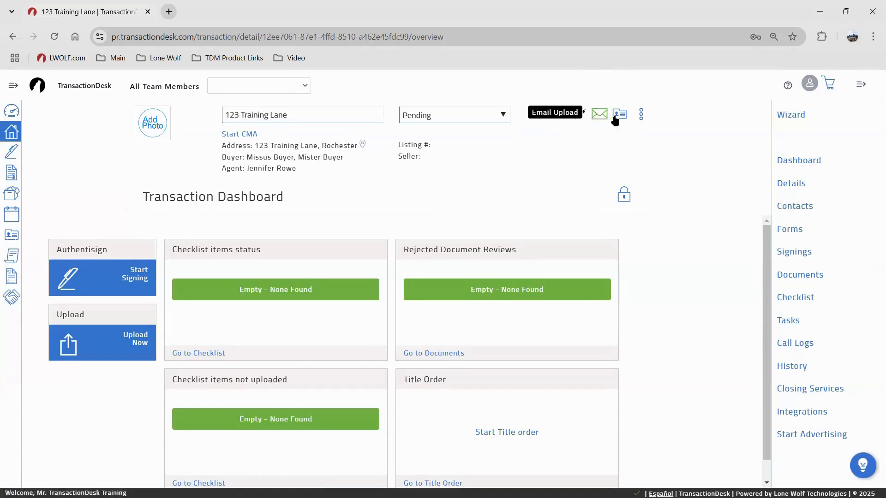
{"action": "key", "text": "ctrl"}
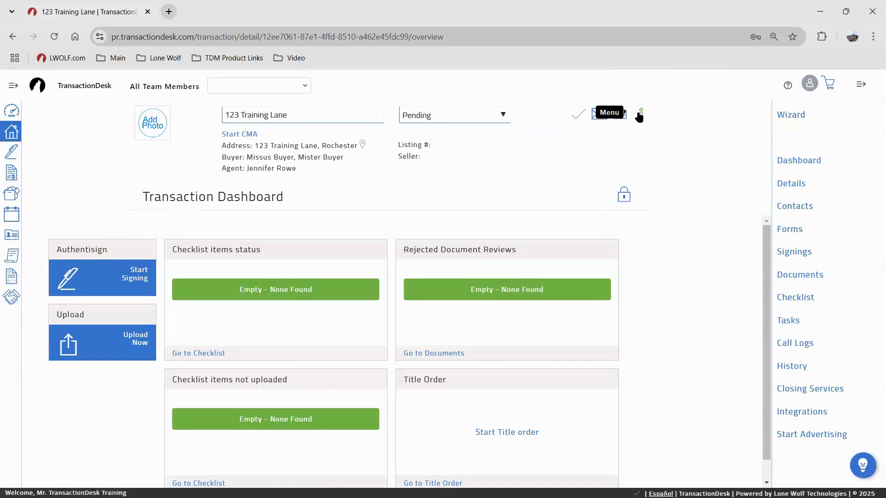
Open Import data, clear the preselected Greater Lansing MLS source, then close without importing
{"action": "left_click", "coordinate": [640, 115]}
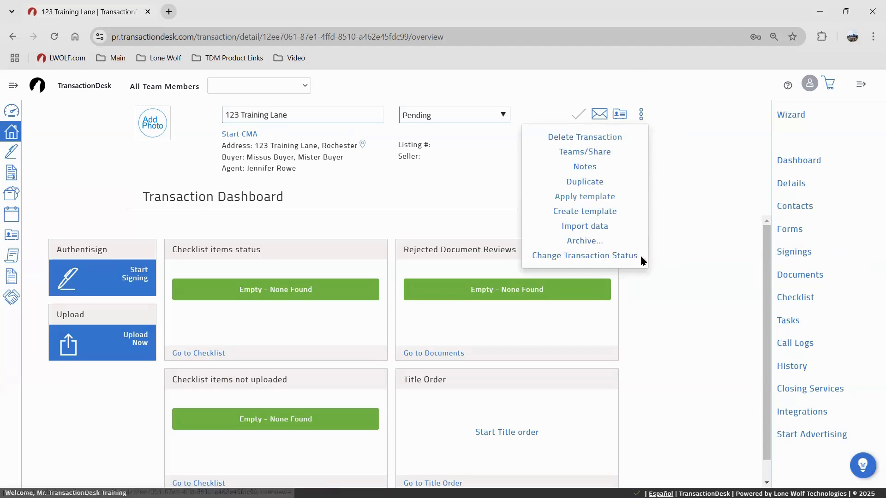
{"action": "left_click", "coordinate": [570, 227]}
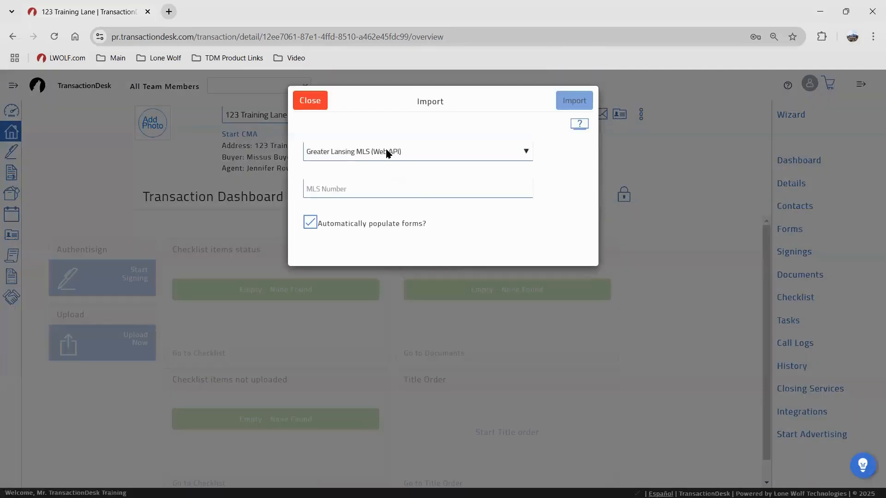
{"action": "left_click", "coordinate": [387, 152]}
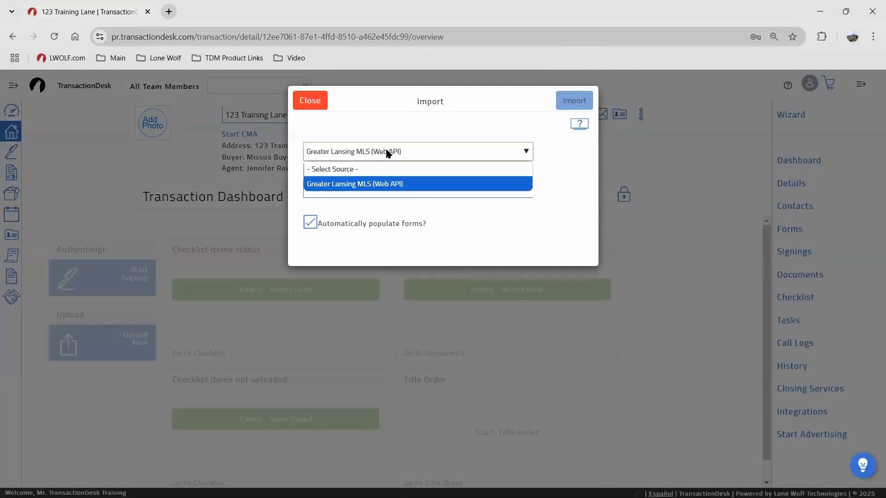
{"action": "left_click", "coordinate": [381, 168]}
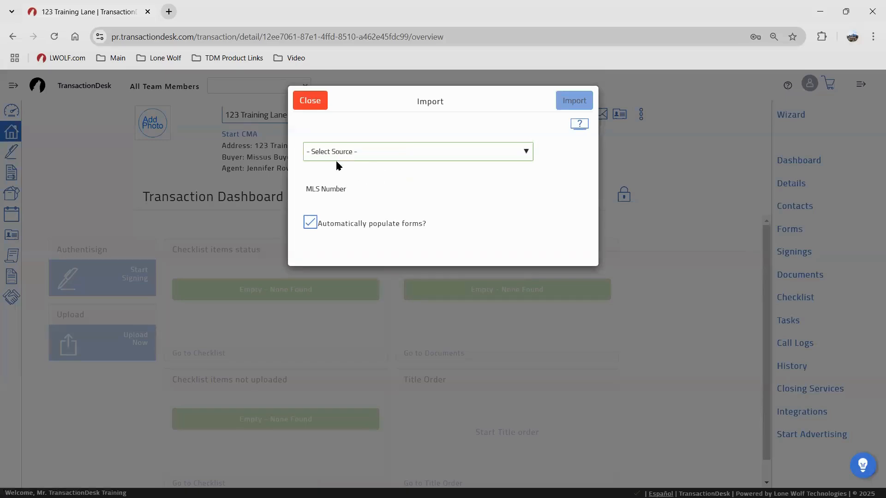
{"action": "left_click", "coordinate": [319, 102]}
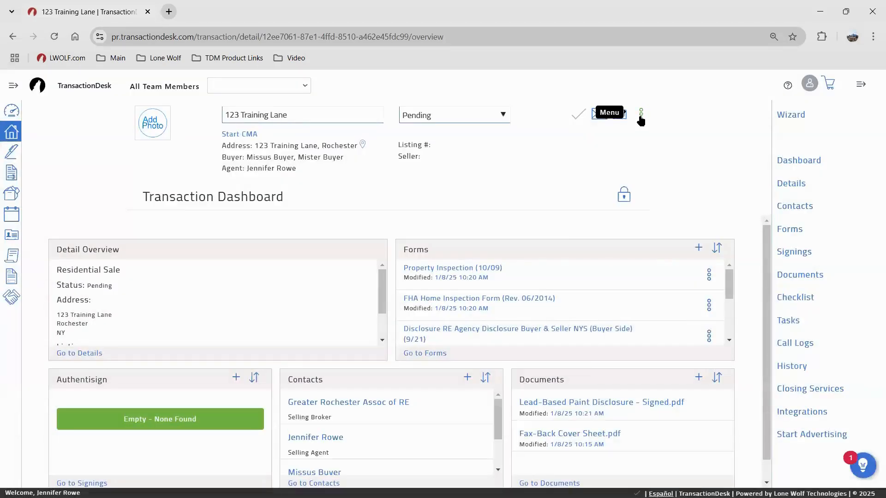
Import listing R1583086 from New York State Alliance MLS, replacing existing listing agents and sellers
{"action": "left_click", "coordinate": [641, 114]}
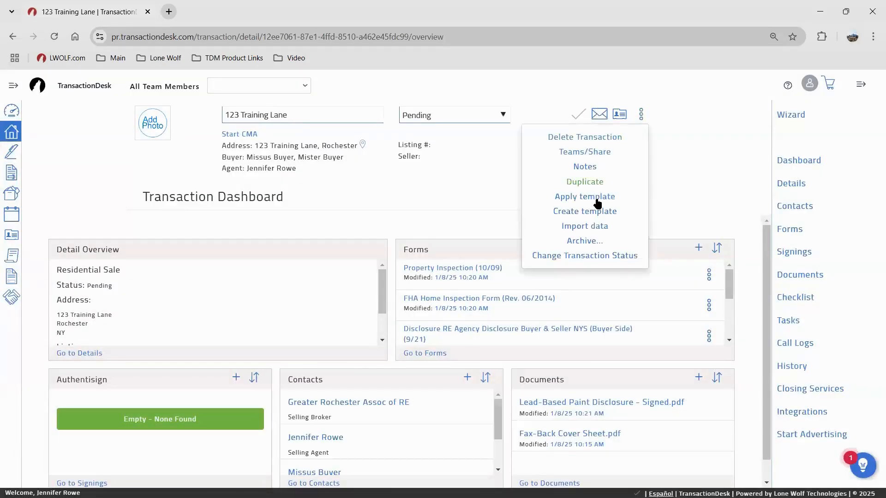
{"action": "left_click", "coordinate": [592, 226]}
{"action": "left_click", "coordinate": [348, 154]}
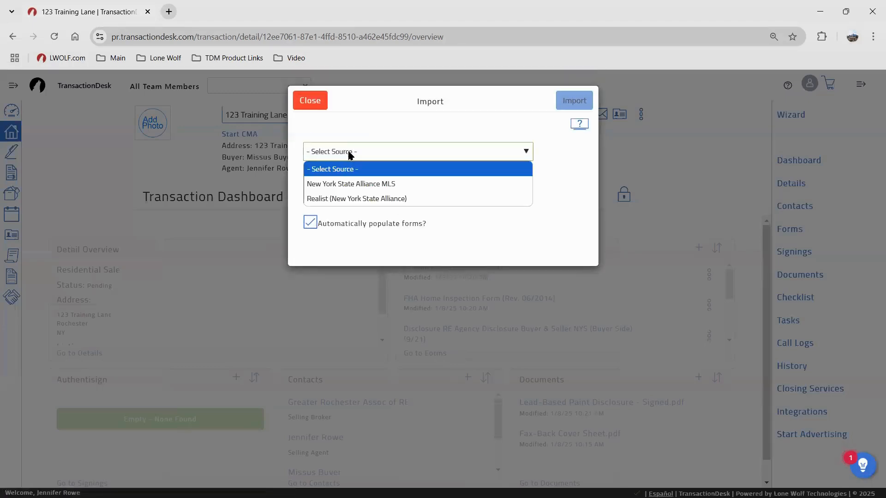
{"action": "left_click", "coordinate": [360, 184]}
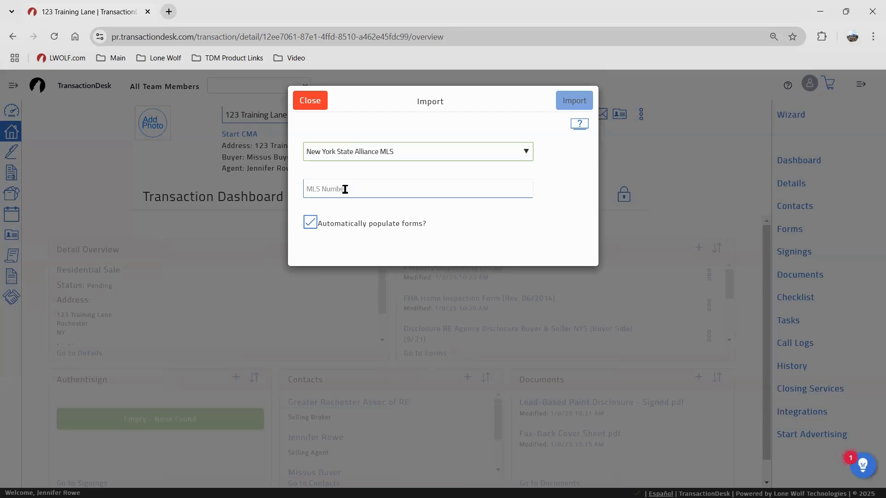
{"action": "left_click", "coordinate": [345, 189]}
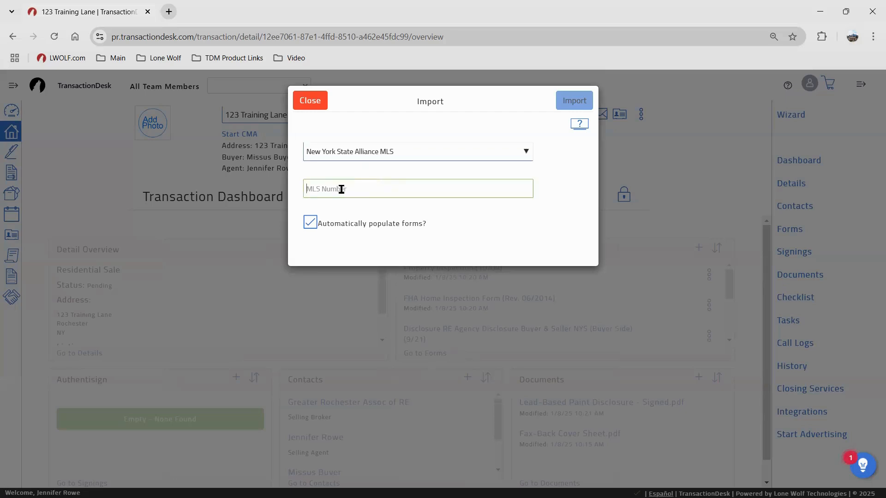
{"action": "type", "text": "R1583086"}
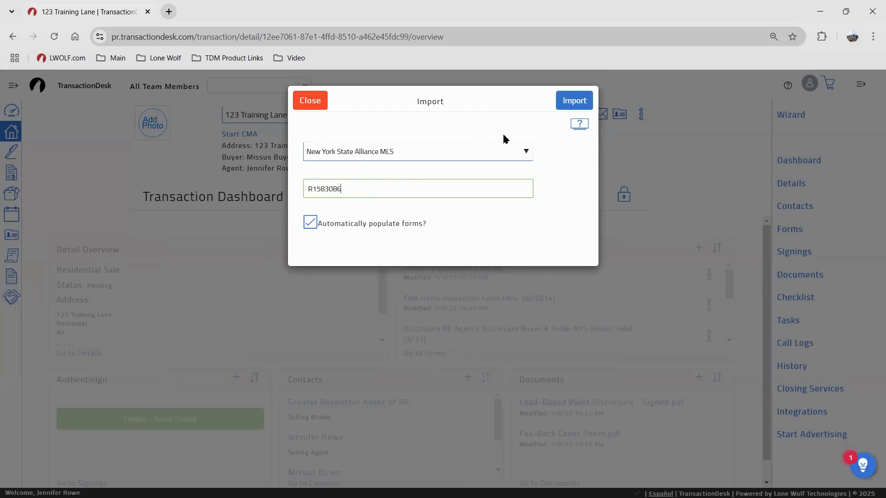
{"action": "left_click", "coordinate": [574, 103]}
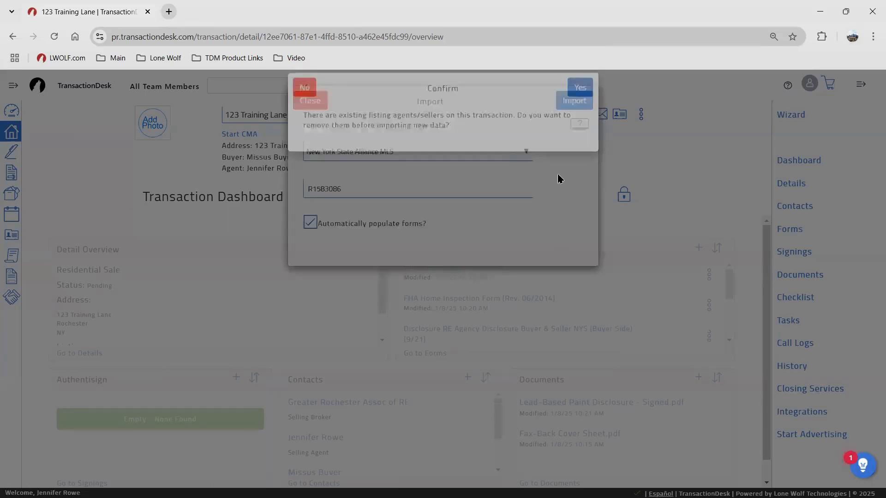
{"action": "left_click", "coordinate": [575, 100]}
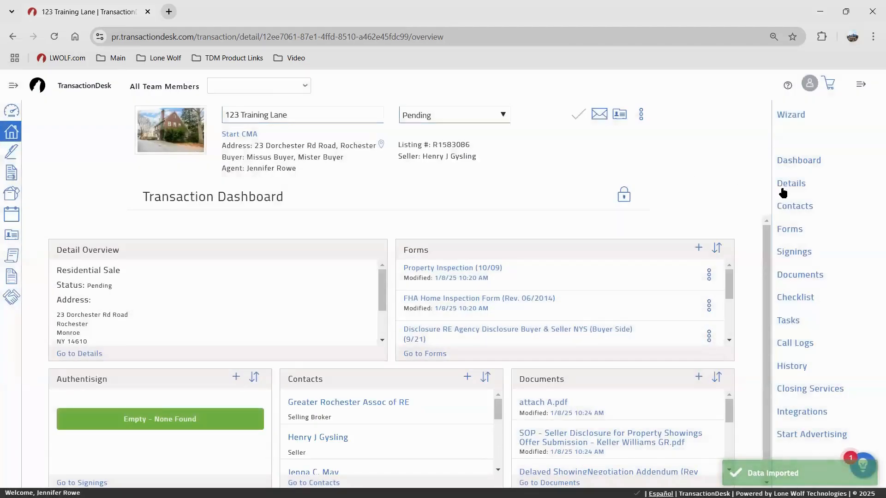
Review the imported fields in Details, then view the imported seller, listing agent and broker in Contacts
{"action": "left_click", "coordinate": [783, 186]}
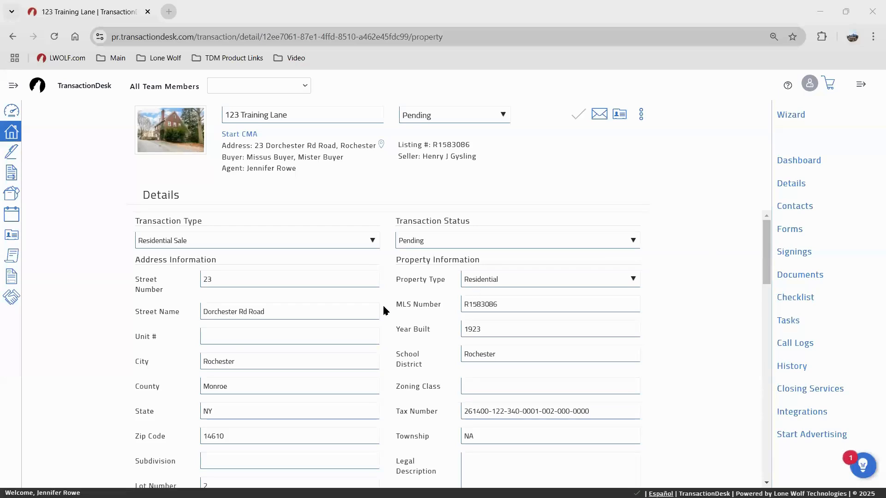
{"action": "scroll", "coordinate": [294, 292], "scroll_direction": "down", "scroll_amount": 3}
{"action": "scroll", "coordinate": [394, 298], "scroll_direction": "down", "scroll_amount": 6}
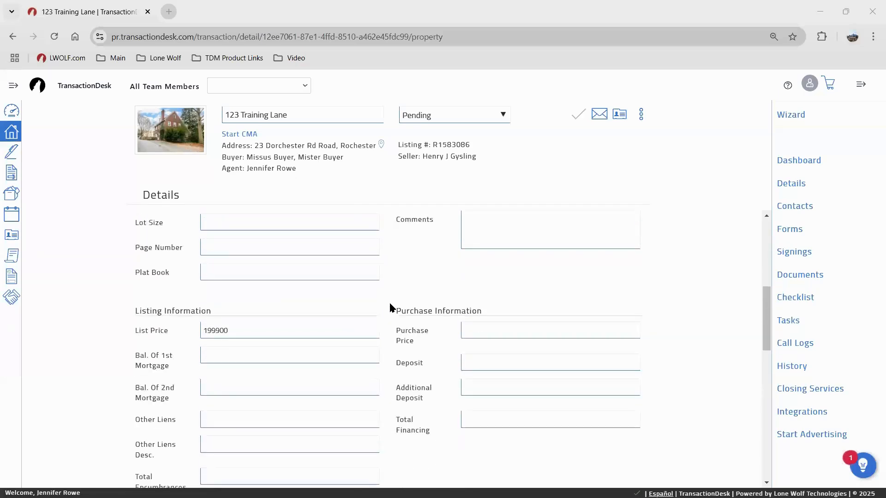
{"action": "scroll", "coordinate": [476, 322], "scroll_direction": "down", "scroll_amount": 8}
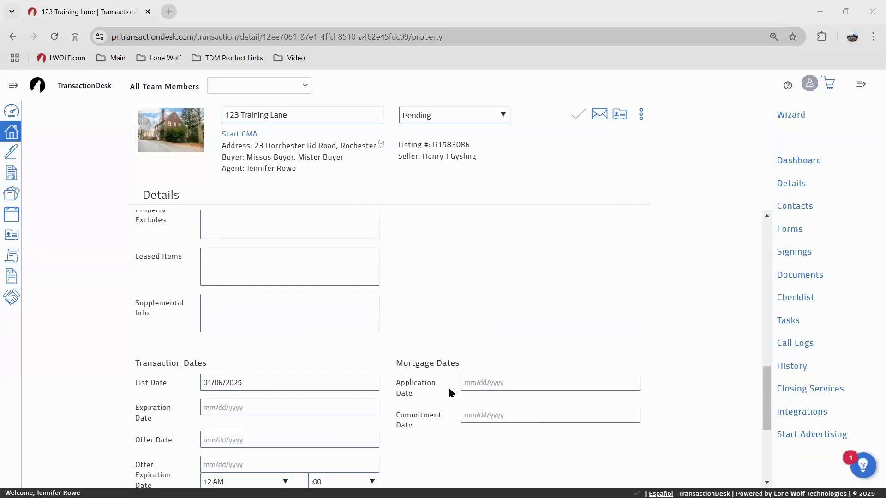
{"action": "scroll", "coordinate": [359, 338], "scroll_direction": "up", "scroll_amount": 8}
{"action": "scroll", "coordinate": [359, 339], "scroll_direction": "up", "scroll_amount": 10}
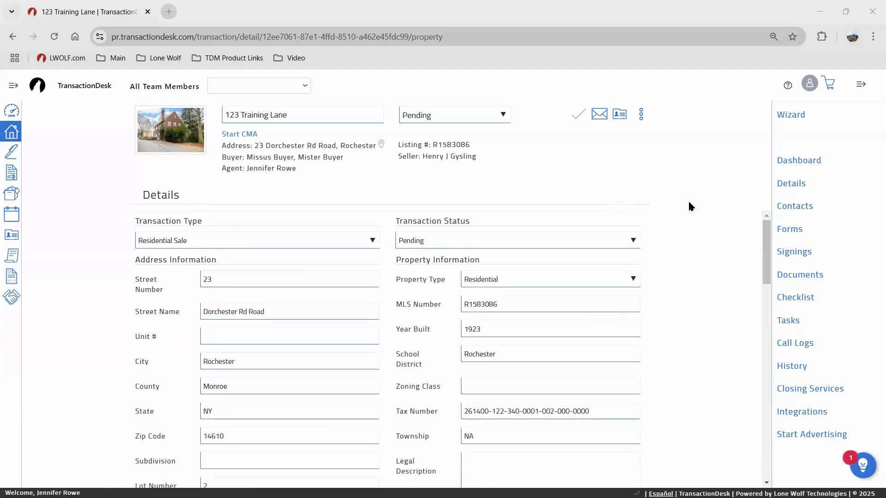
{"action": "left_click", "coordinate": [786, 208]}
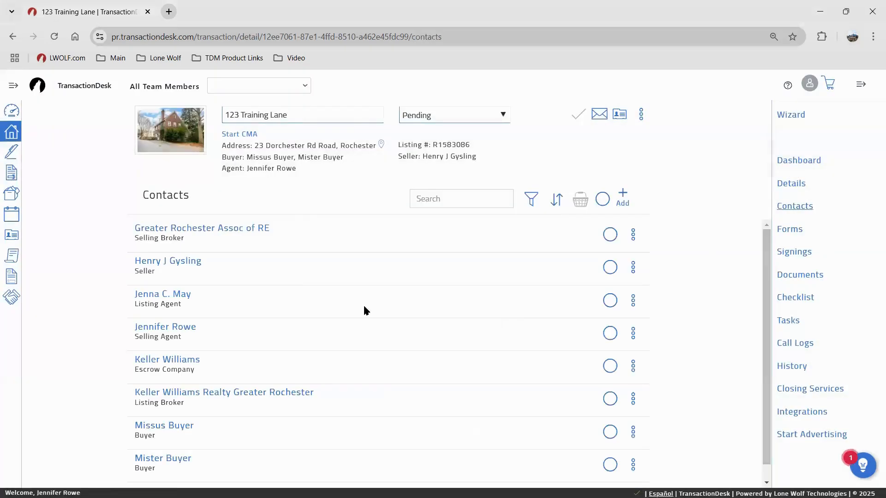
Delete the listing broker and escrow company contacts from the transaction
{"action": "scroll", "coordinate": [240, 290], "scroll_direction": "down", "scroll_amount": 1}
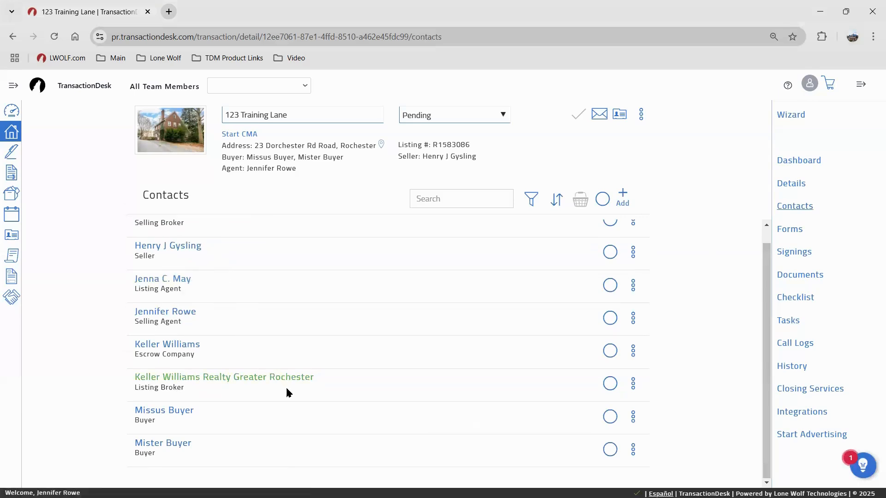
{"action": "left_click", "coordinate": [633, 384]}
{"action": "left_click", "coordinate": [594, 361]}
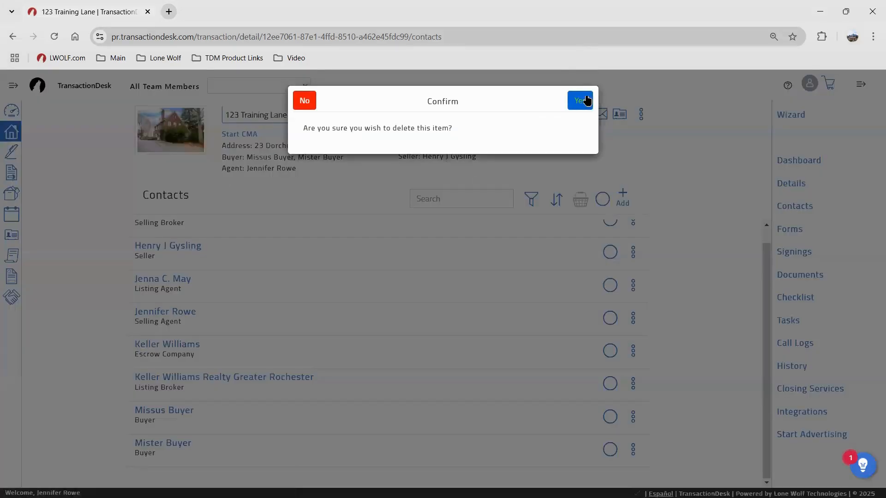
{"action": "left_click", "coordinate": [582, 94]}
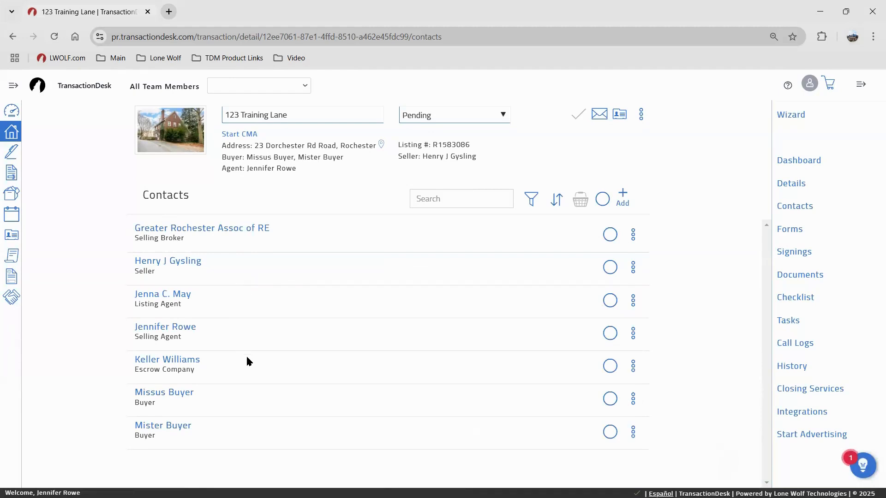
{"action": "left_click", "coordinate": [632, 371]}
{"action": "left_click", "coordinate": [580, 343]}
{"action": "left_click", "coordinate": [580, 100]}
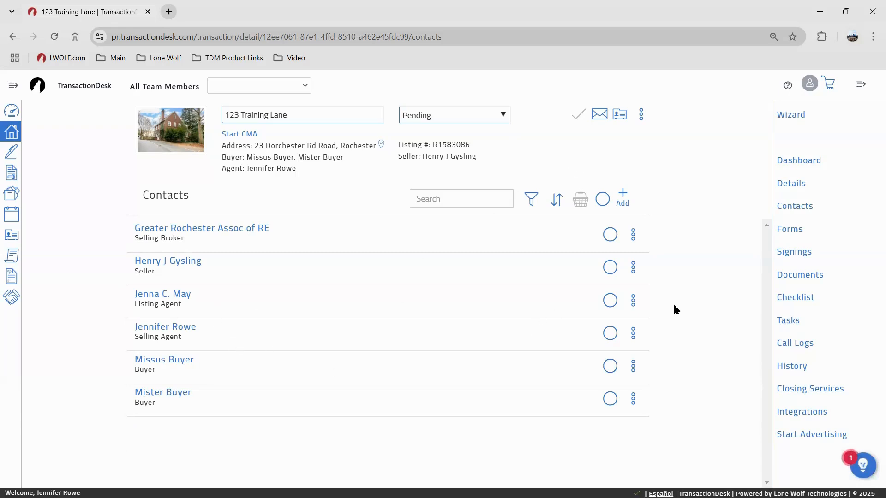
Delete the listing agent and seller contacts, then go to the Forms list
{"action": "left_click", "coordinate": [633, 300]}
{"action": "left_click", "coordinate": [584, 372]}
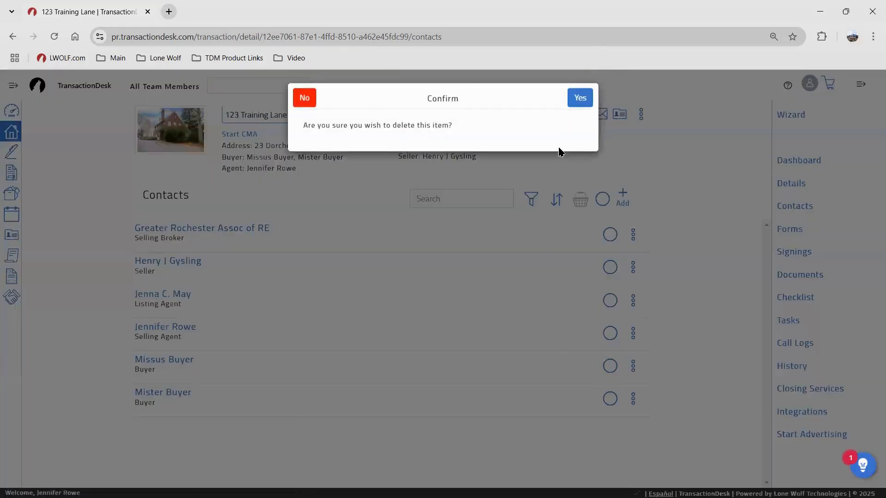
{"action": "left_click", "coordinate": [572, 102]}
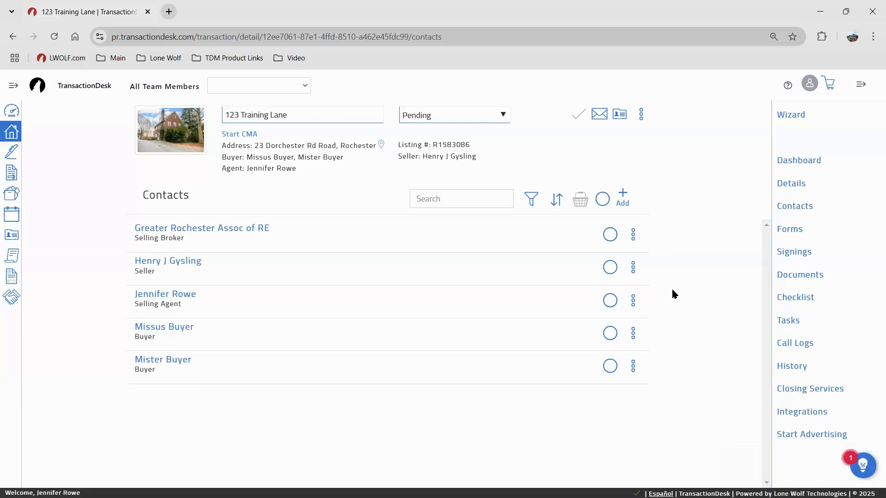
{"action": "left_click", "coordinate": [636, 270]}
{"action": "left_click", "coordinate": [590, 326]}
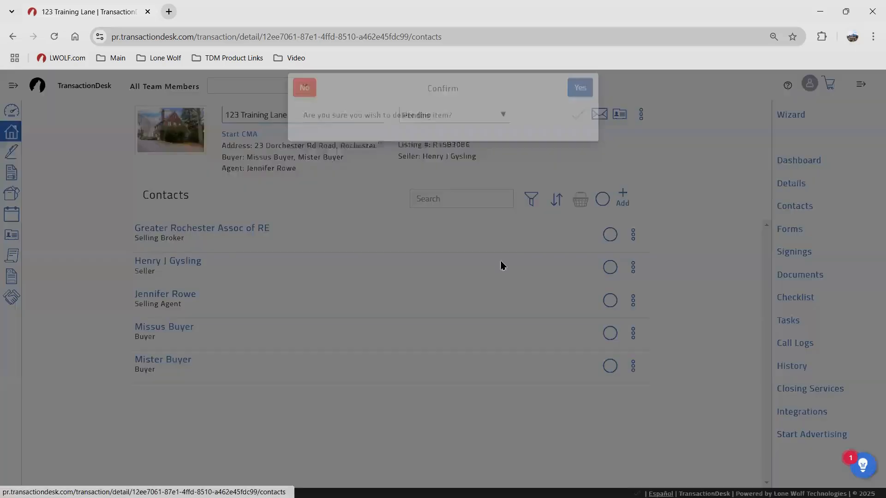
{"action": "left_click", "coordinate": [580, 101]}
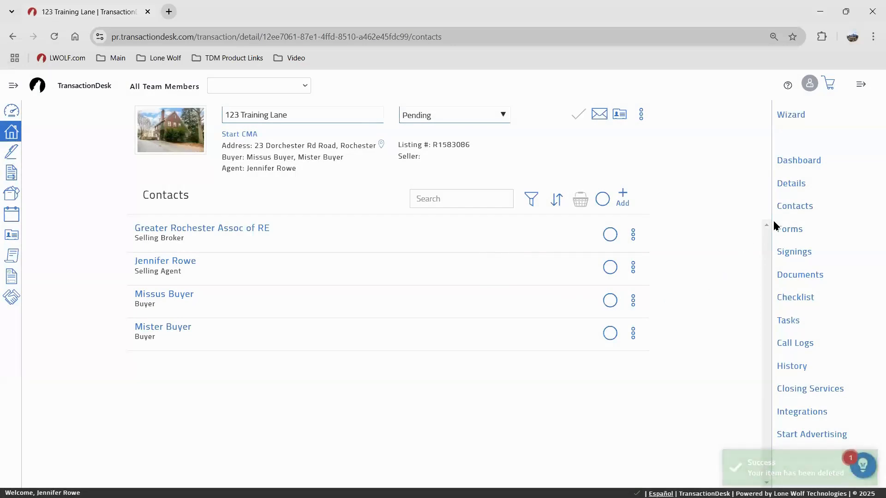
{"action": "left_click", "coordinate": [783, 230]}
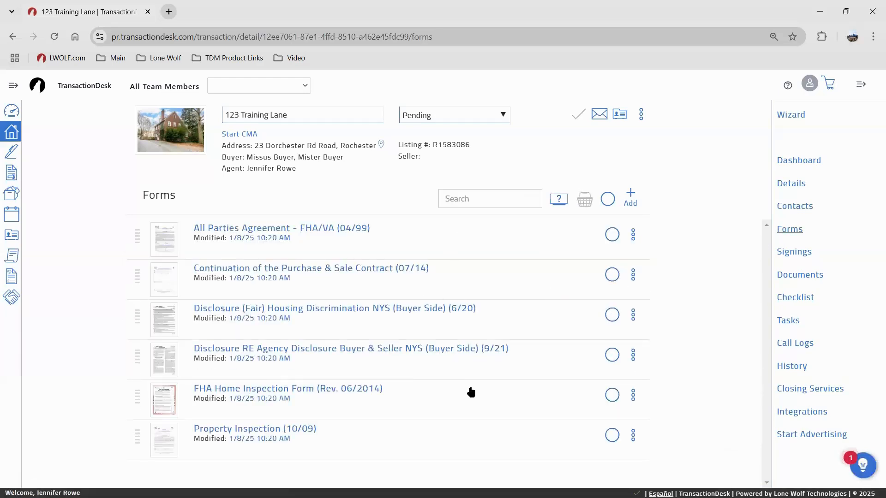
Open the Add forms dialog and dismiss it without adding any forms
{"action": "left_click", "coordinate": [631, 199]}
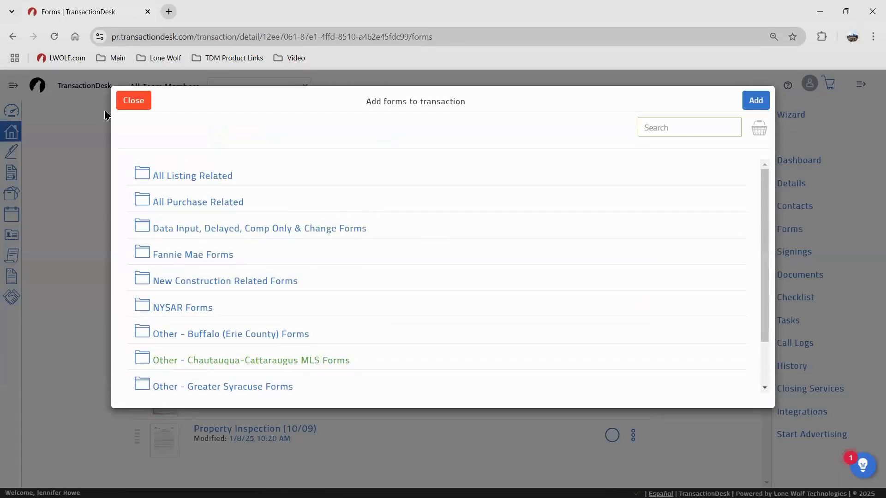
{"action": "left_click", "coordinate": [127, 102]}
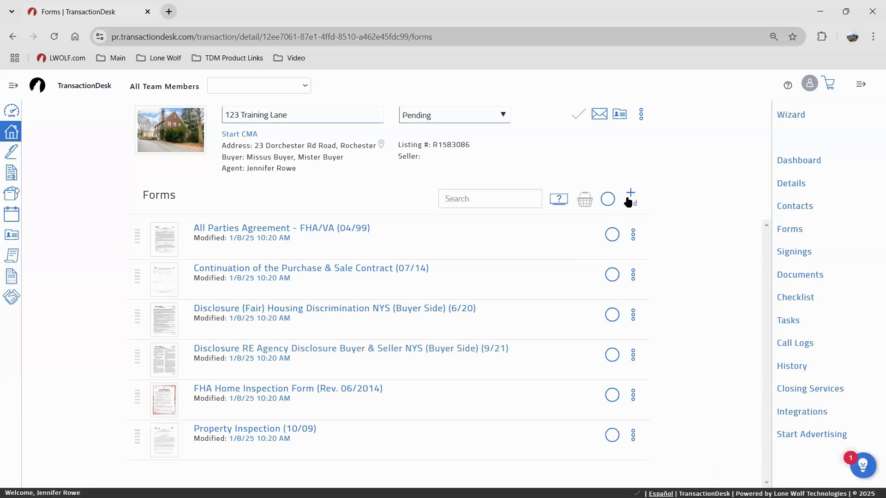
Delete the SOP seller disclosure document from Documents, then move on to the empty Checklist
{"action": "left_click", "coordinate": [790, 277]}
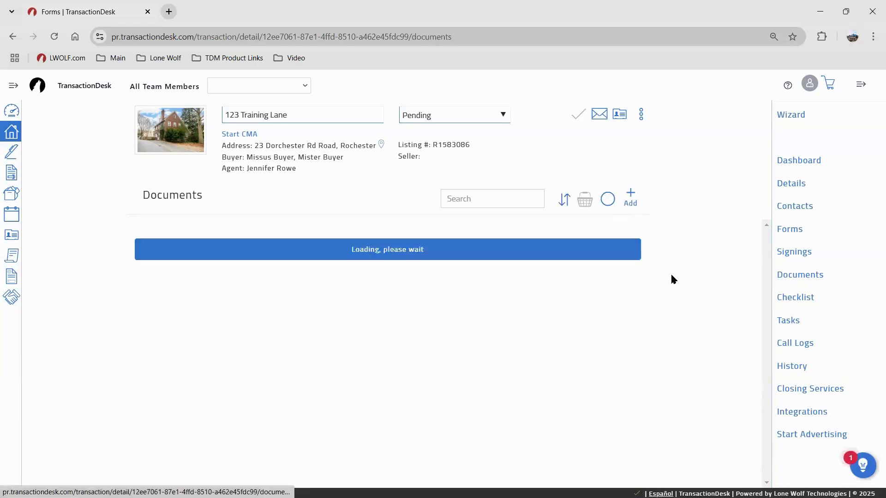
{"action": "scroll", "coordinate": [446, 302], "scroll_direction": "down", "scroll_amount": 2}
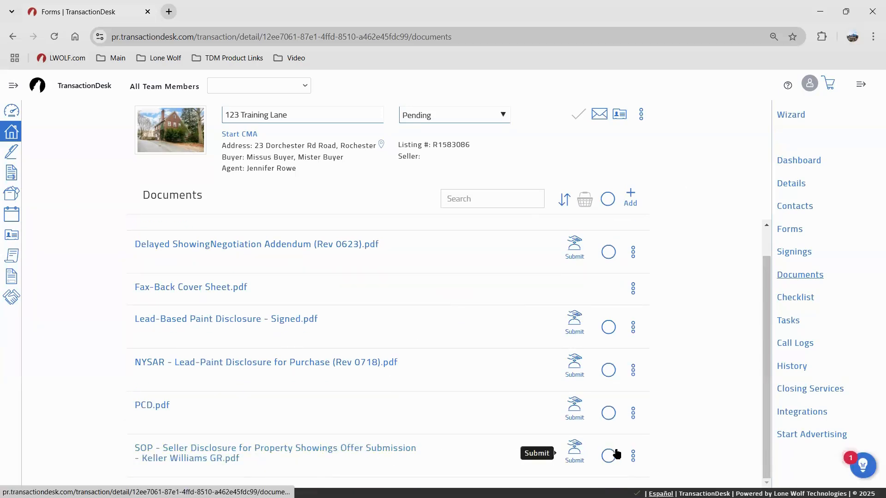
{"action": "left_click", "coordinate": [634, 457]}
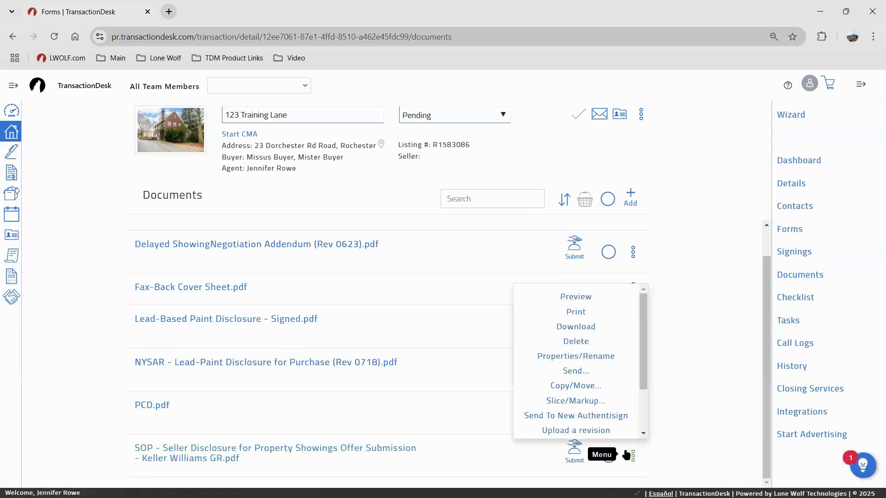
{"action": "left_click", "coordinate": [575, 342]}
{"action": "left_click", "coordinate": [580, 100]}
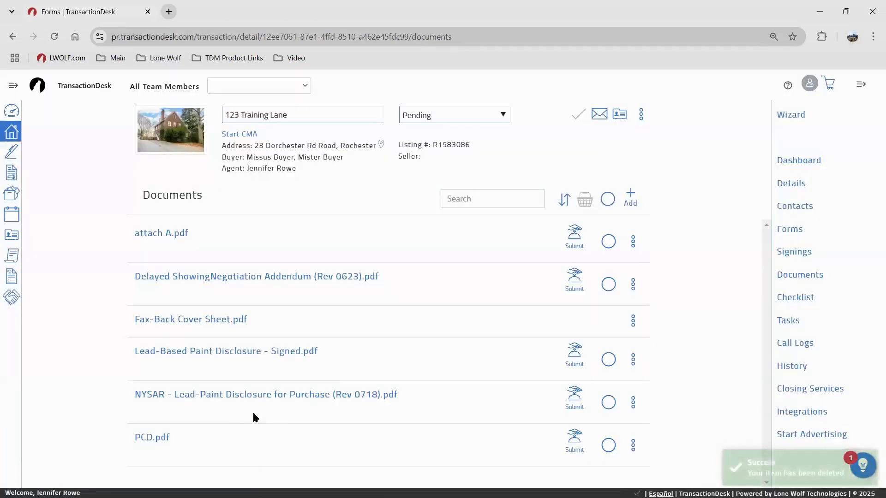
{"action": "key", "text": "ctrl"}
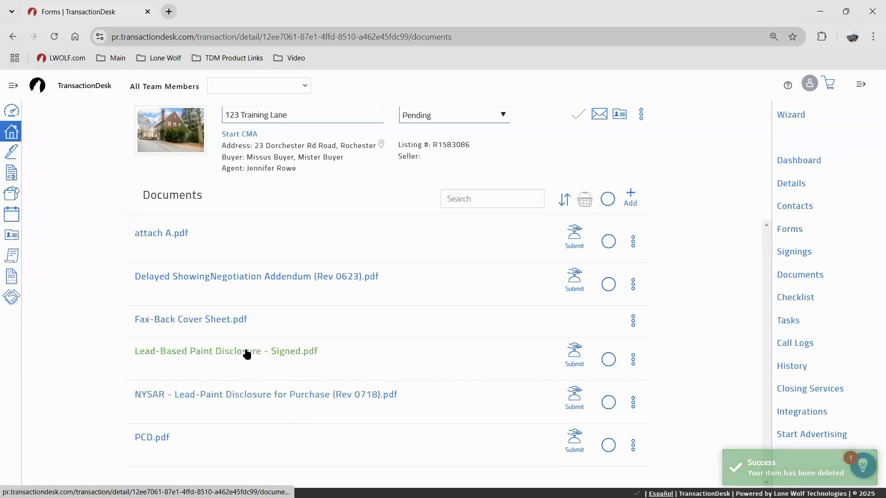
{"action": "key", "text": "ctrl"}
{"action": "key", "text": "ctrl"}
{"action": "key", "text": "ctrl"}
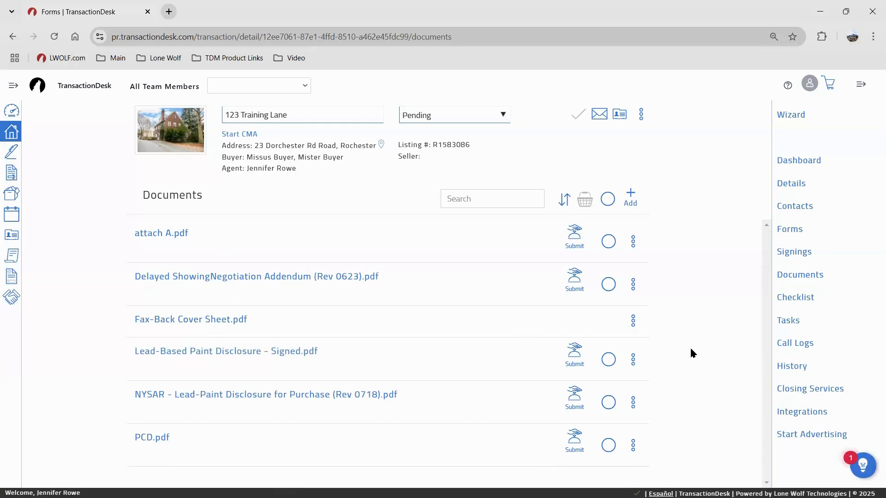
{"action": "left_click", "coordinate": [181, 235]}
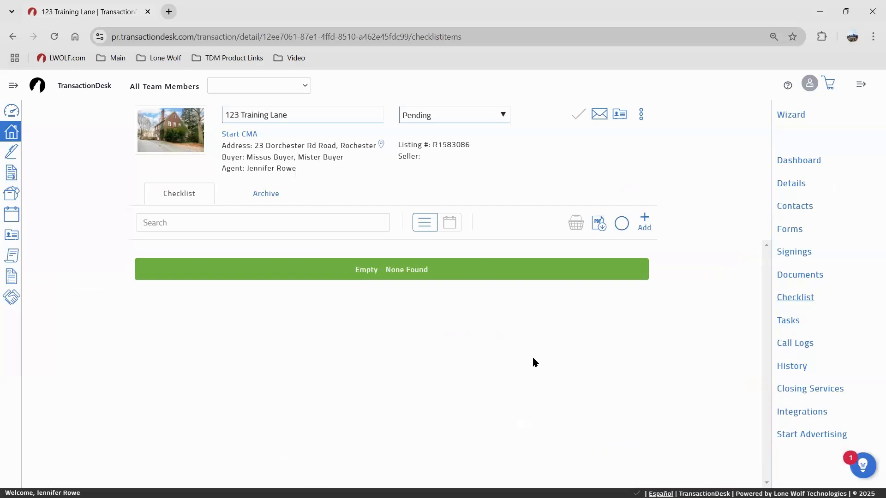
View the empty Tasks and Call Logs pages, then scroll through the History log
{"action": "left_click", "coordinate": [790, 321]}
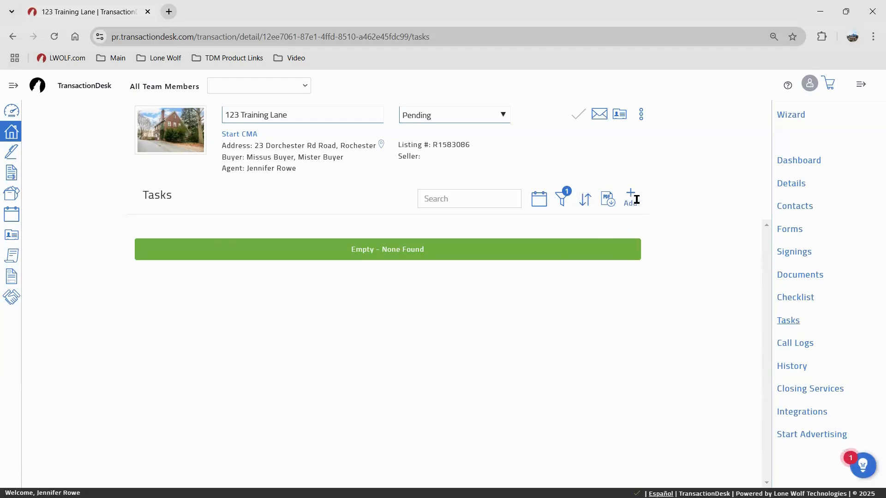
{"action": "left_click", "coordinate": [795, 345]}
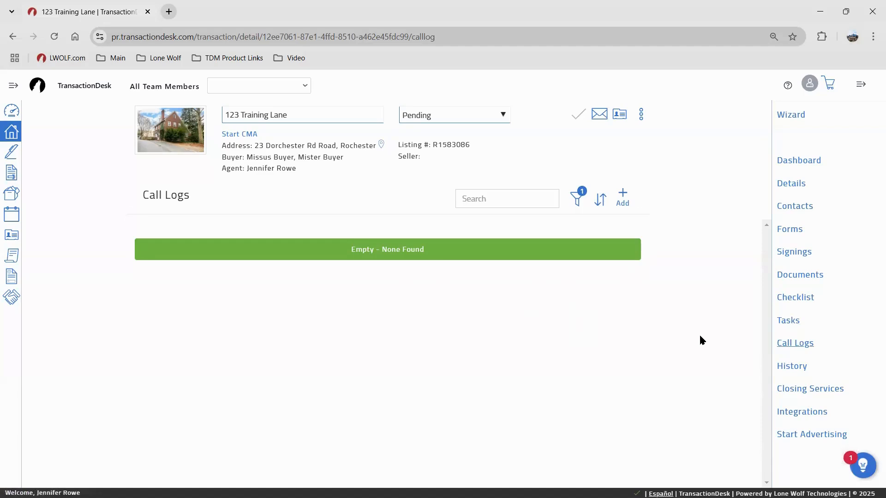
{"action": "left_click", "coordinate": [787, 346]}
{"action": "left_click", "coordinate": [792, 365]}
{"action": "scroll", "coordinate": [369, 251], "scroll_direction": "down", "scroll_amount": 5}
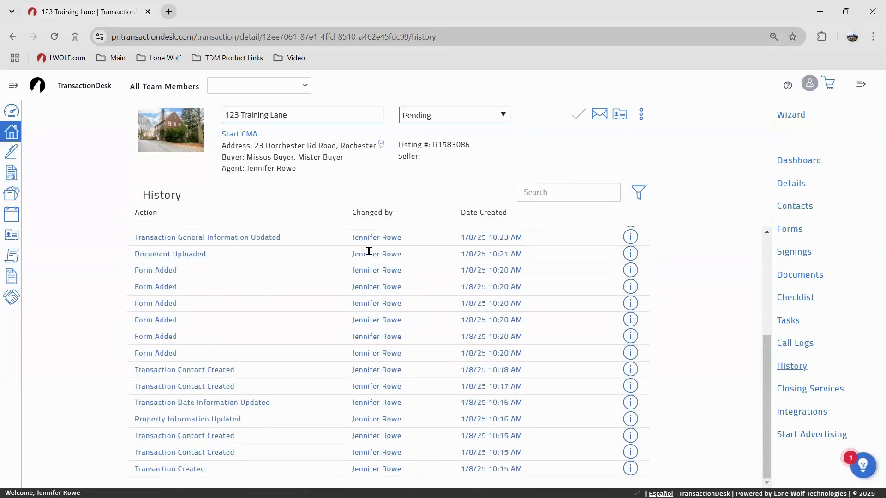
{"action": "scroll", "coordinate": [369, 251], "scroll_direction": "up", "scroll_amount": 5}
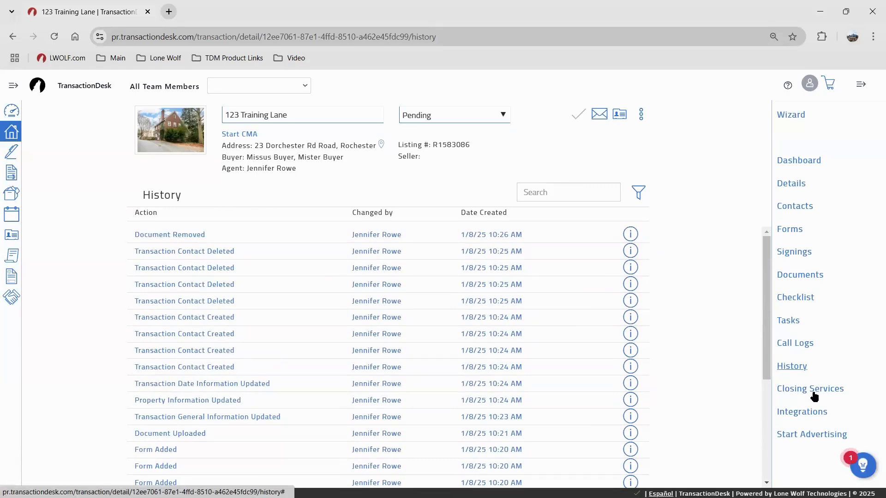
Scroll through the partner cards on the Integrations page
{"action": "left_click", "coordinate": [804, 414]}
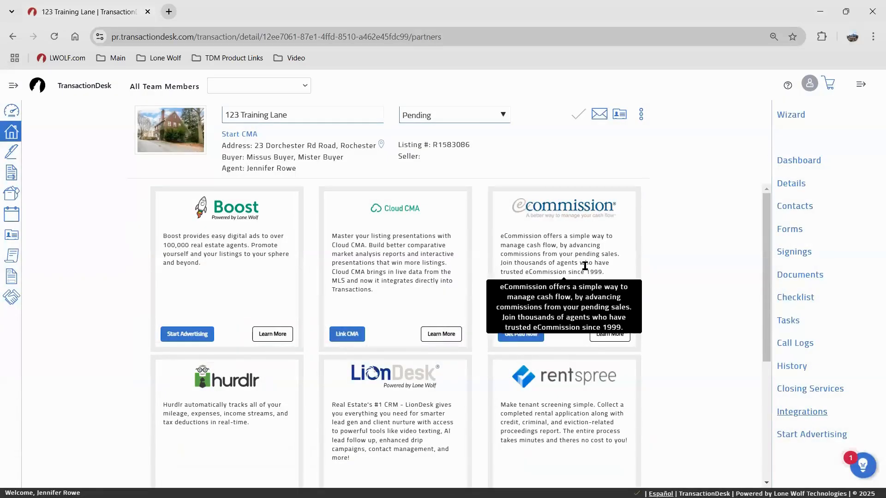
{"action": "scroll", "coordinate": [665, 268], "scroll_direction": "down", "scroll_amount": 3}
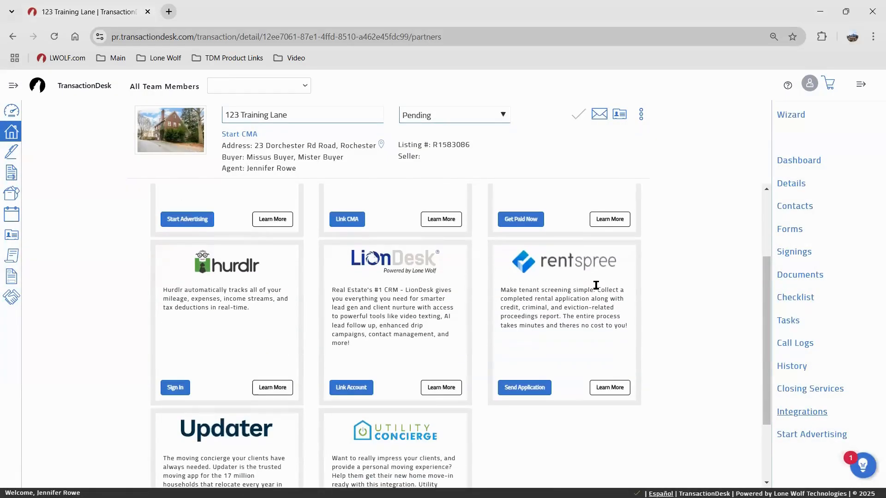
{"action": "scroll", "coordinate": [694, 334], "scroll_direction": "down", "scroll_amount": 2}
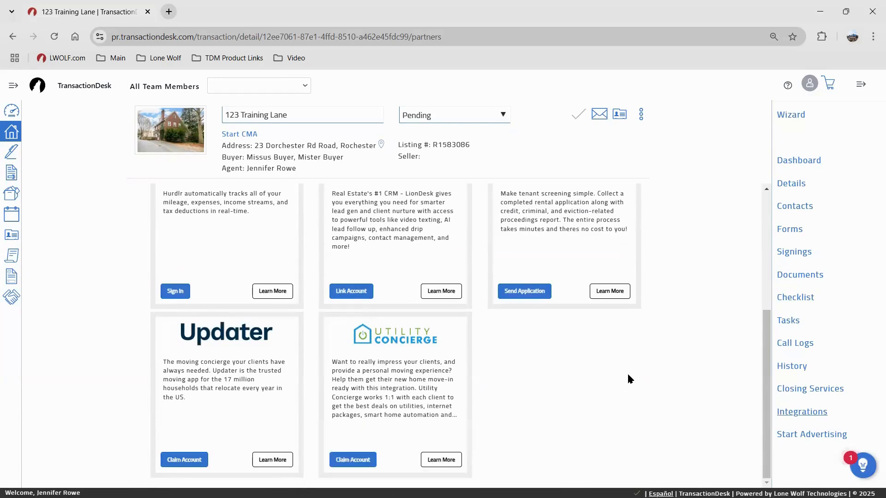
{"action": "scroll", "coordinate": [543, 352], "scroll_direction": "up", "scroll_amount": 5}
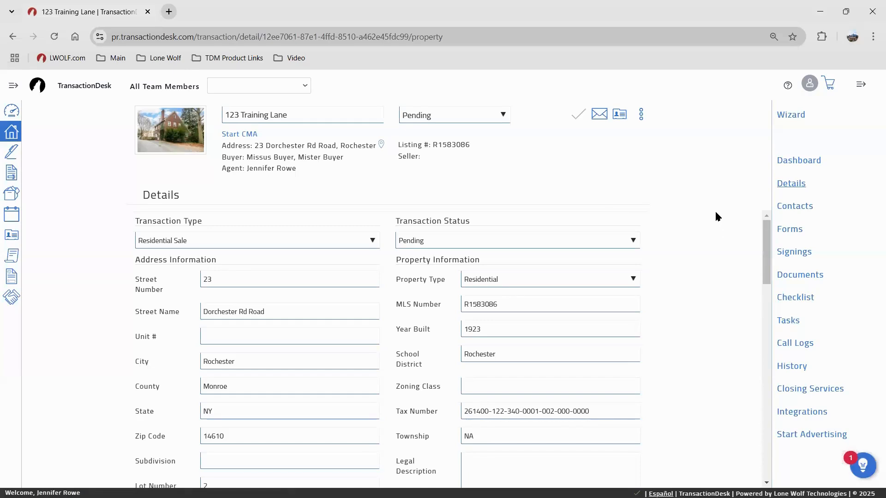
Enter a purchase price of 200000 in Details, save it, and go to Documents
{"action": "left_click", "coordinate": [792, 185]}
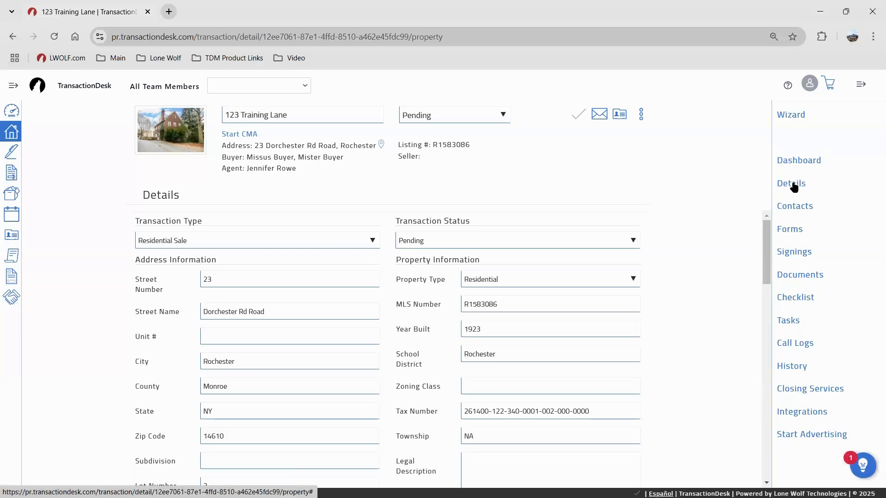
{"action": "scroll", "coordinate": [574, 286], "scroll_direction": "down", "scroll_amount": 5}
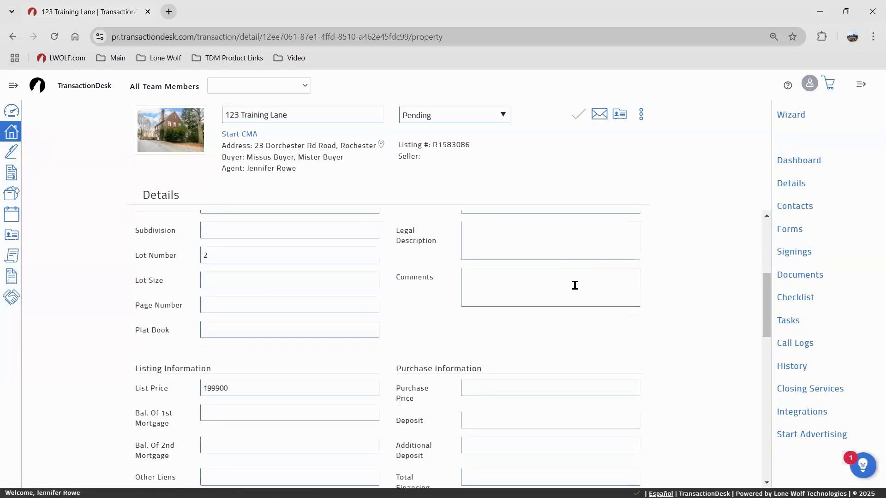
{"action": "scroll", "coordinate": [568, 295], "scroll_direction": "up", "scroll_amount": 5}
{"action": "scroll", "coordinate": [558, 350], "scroll_direction": "down", "scroll_amount": 6}
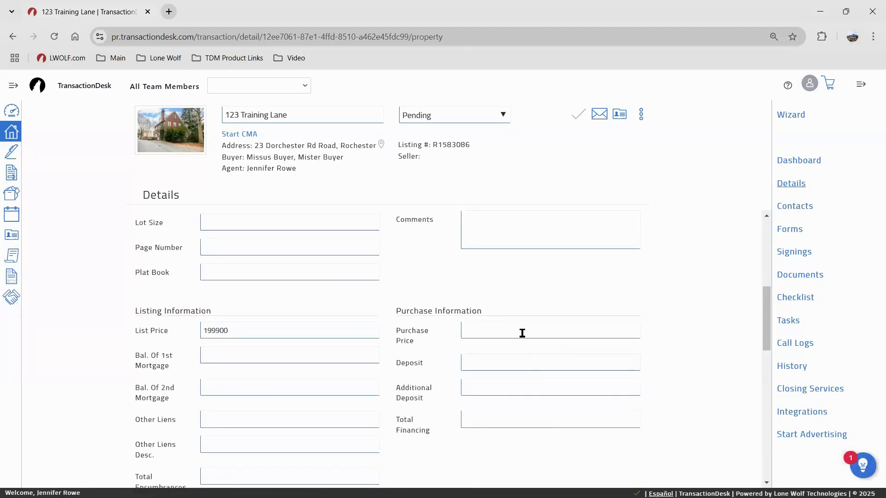
{"action": "left_click", "coordinate": [522, 331]}
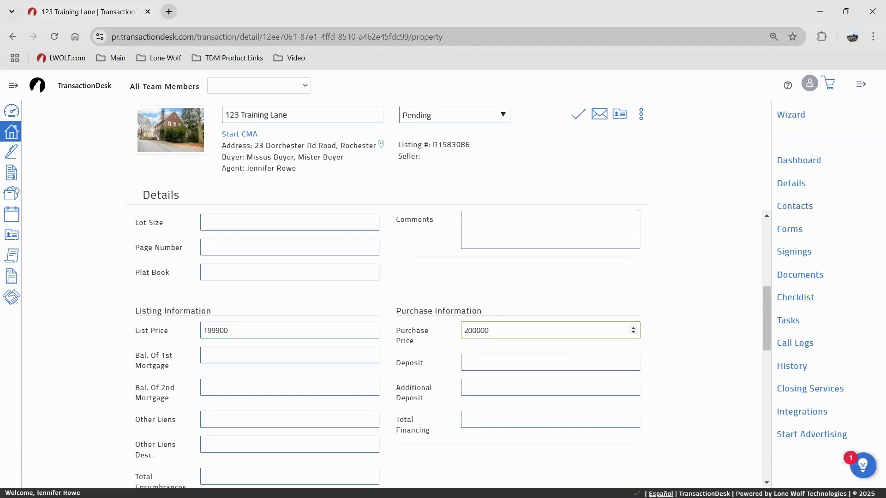
{"action": "left_click", "coordinate": [787, 206]}
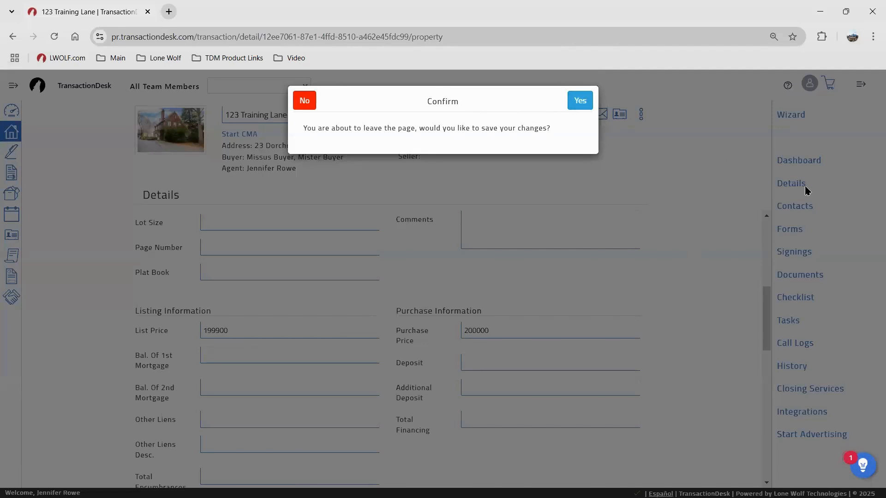
{"action": "left_click", "coordinate": [574, 102]}
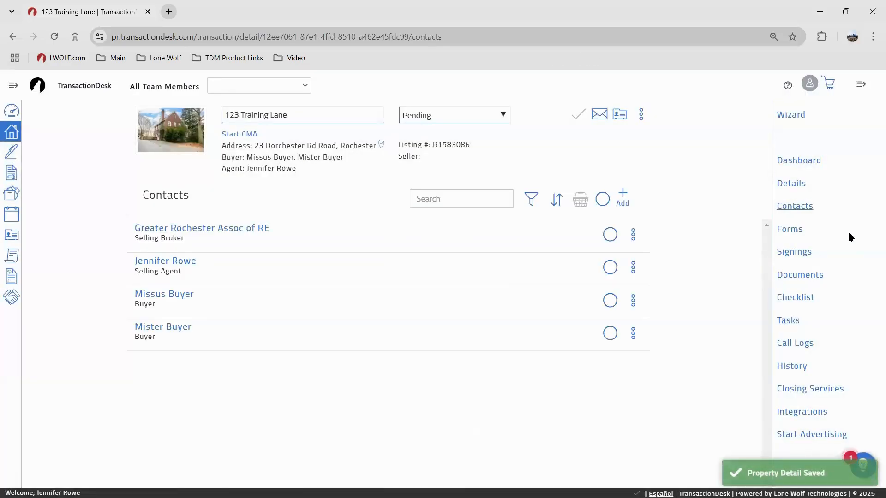
{"action": "left_click", "coordinate": [789, 231]}
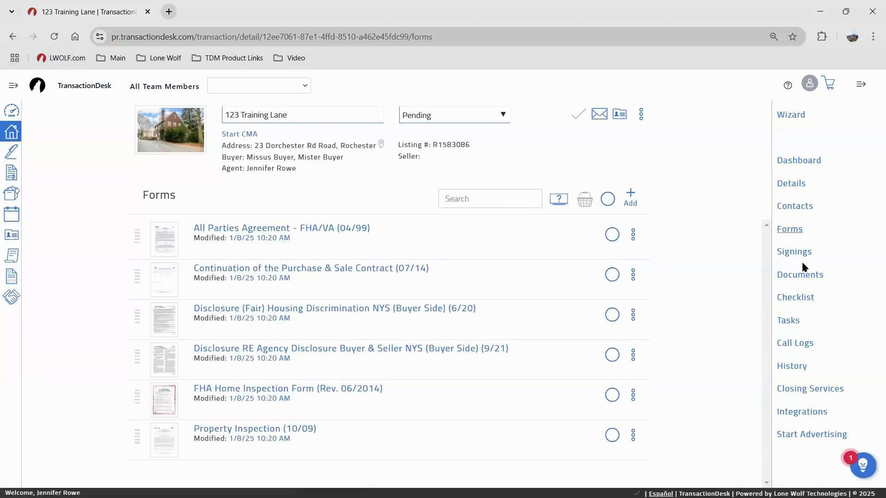
{"action": "left_click", "coordinate": [798, 277]}
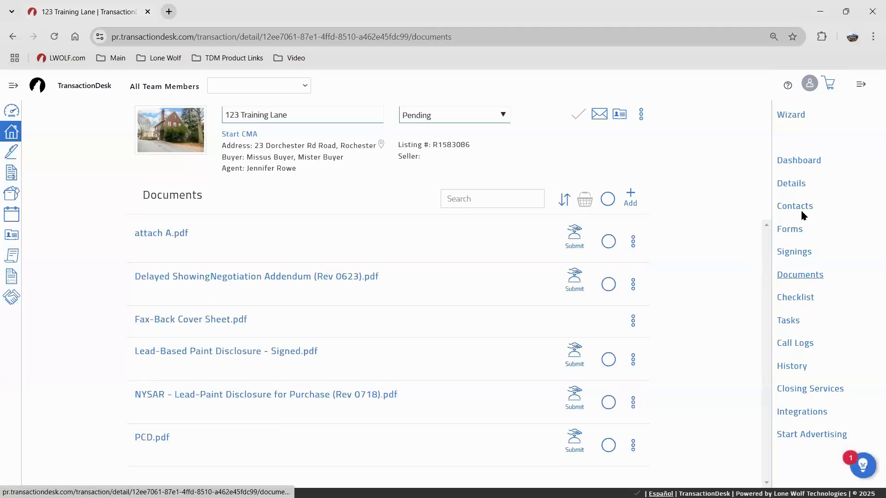
Return to Forms and open the All Parties Agreement - FHA/VA form
{"action": "left_click", "coordinate": [791, 229]}
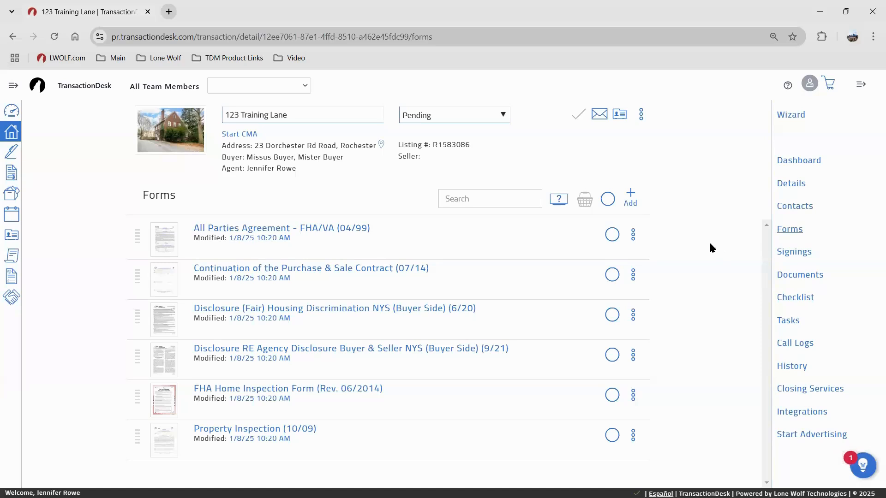
{"action": "left_click", "coordinate": [305, 230]}
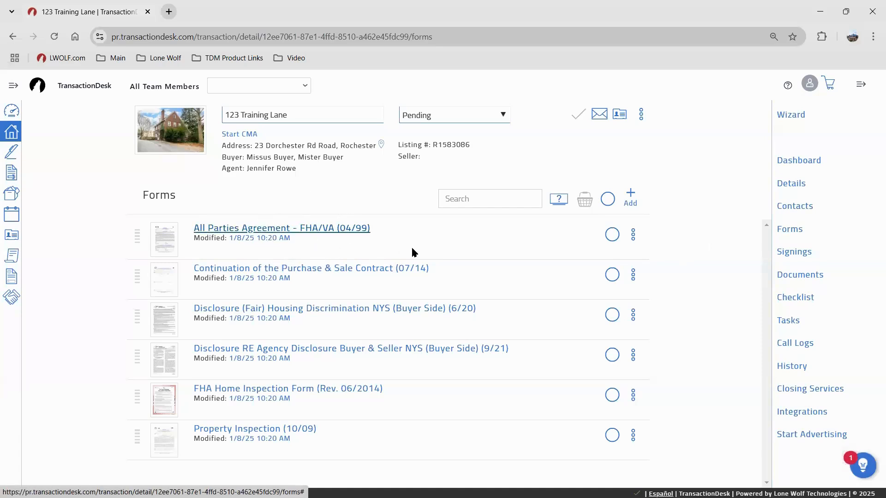
Check the All Parties Agreement's contract-dated and appraised-value fields, then Save/Exit the form
{"action": "left_click", "coordinate": [355, 229]}
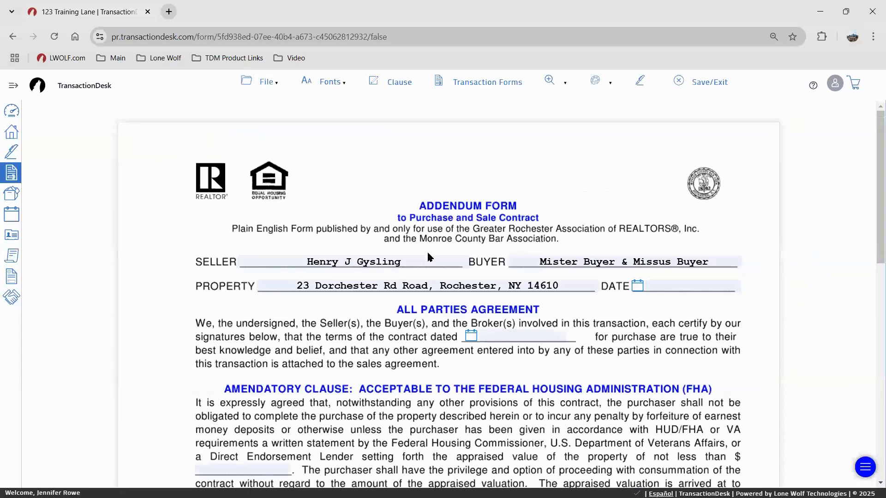
{"action": "scroll", "coordinate": [477, 231], "scroll_direction": "down", "scroll_amount": 3}
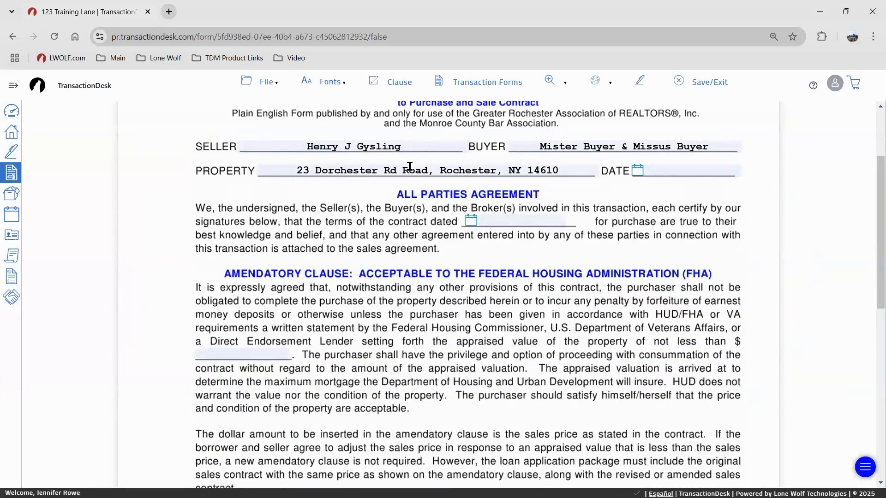
{"action": "left_click", "coordinate": [499, 217]}
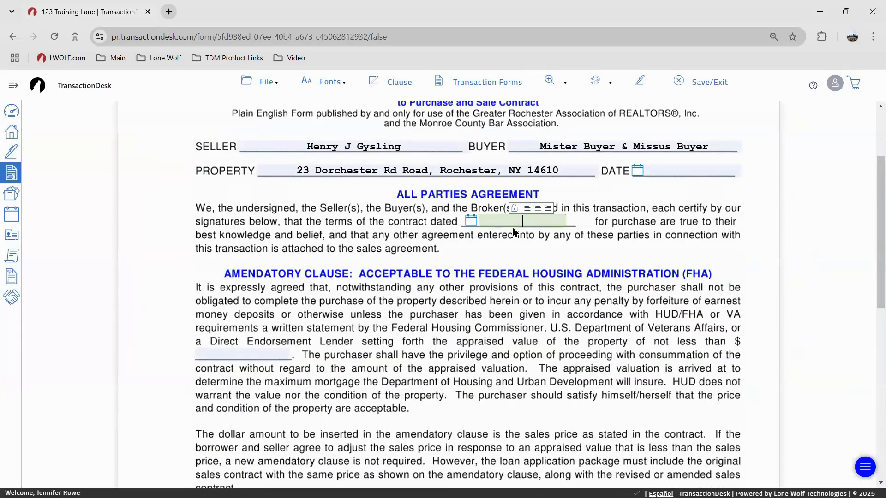
{"action": "scroll", "coordinate": [251, 297], "scroll_direction": "down", "scroll_amount": 1}
{"action": "left_click", "coordinate": [251, 297]}
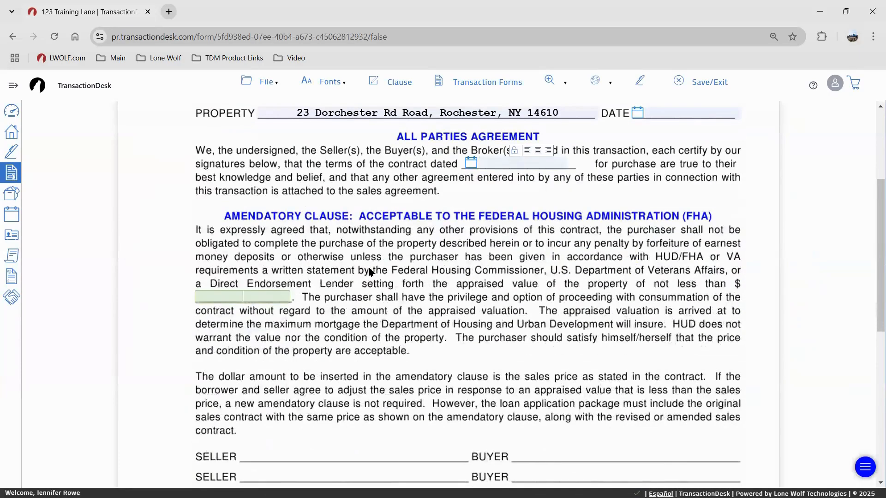
{"action": "scroll", "coordinate": [371, 272], "scroll_direction": "down", "scroll_amount": 5}
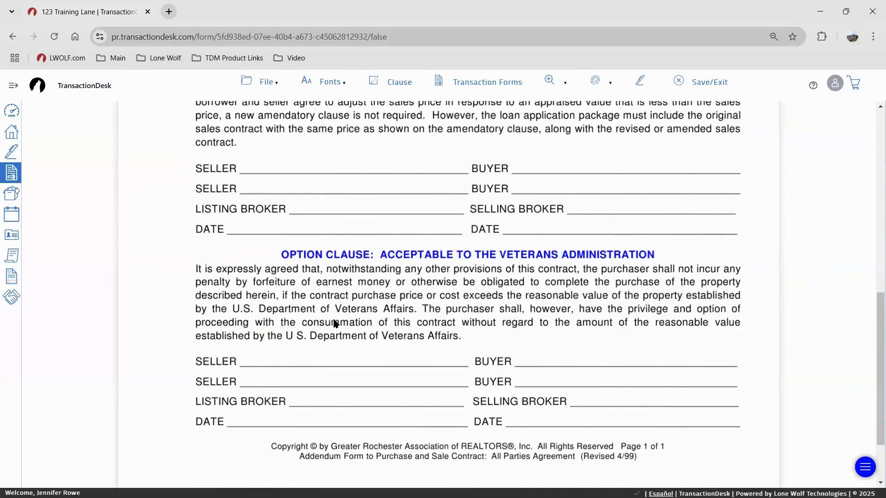
{"action": "scroll", "coordinate": [331, 327], "scroll_direction": "down", "scroll_amount": 1}
{"action": "scroll", "coordinate": [328, 321], "scroll_direction": "up", "scroll_amount": 3}
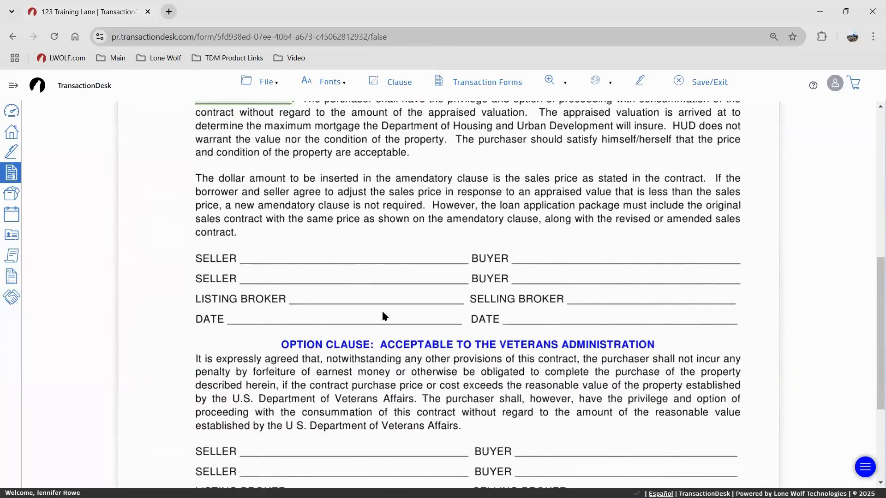
{"action": "scroll", "coordinate": [384, 313], "scroll_direction": "up", "scroll_amount": 6}
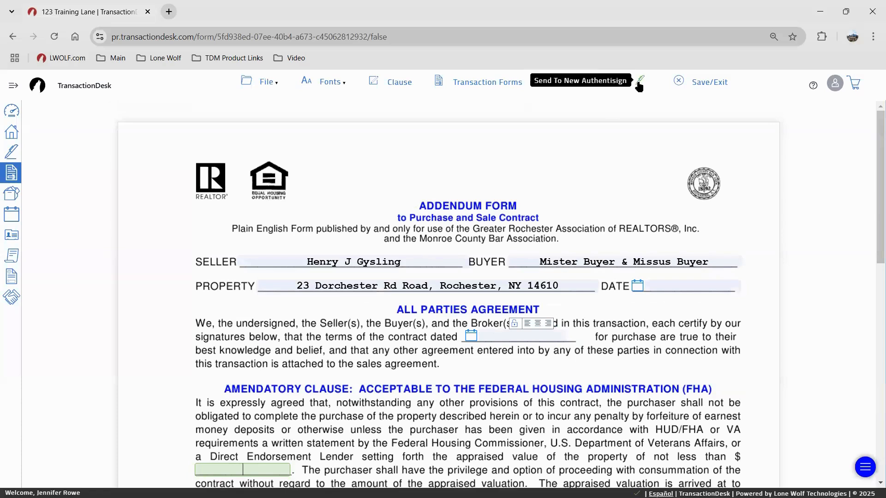
{"action": "key", "text": "ctrl"}
{"action": "key", "text": "ctrl"}
{"action": "key", "text": "ctrl"}
{"action": "key", "text": "ctrl"}
{"action": "key", "text": "ctrl"}
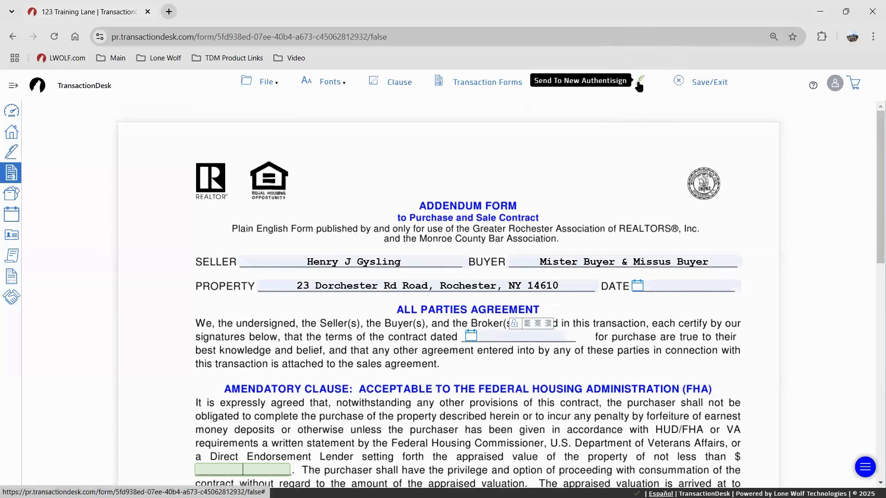
{"action": "left_click", "coordinate": [683, 84]}
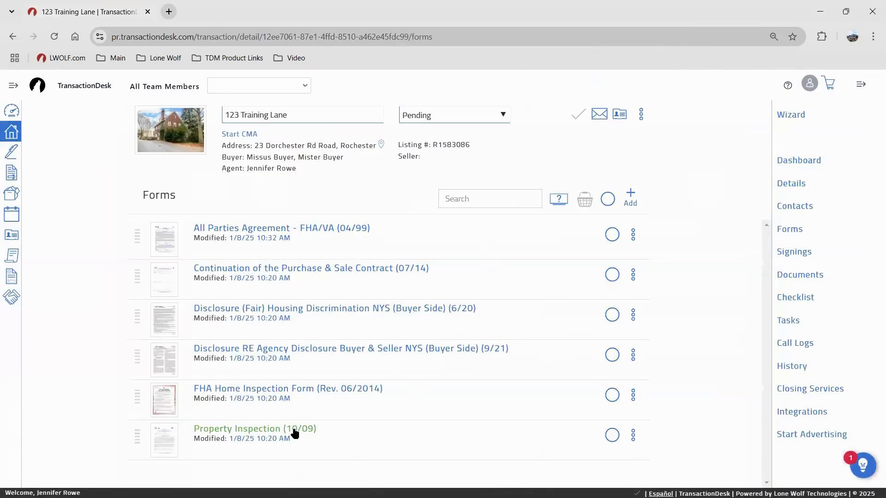
Open the Continuation of the Purchase & Sale Contract and click into its DATED field and clause area
{"action": "left_click", "coordinate": [383, 274]}
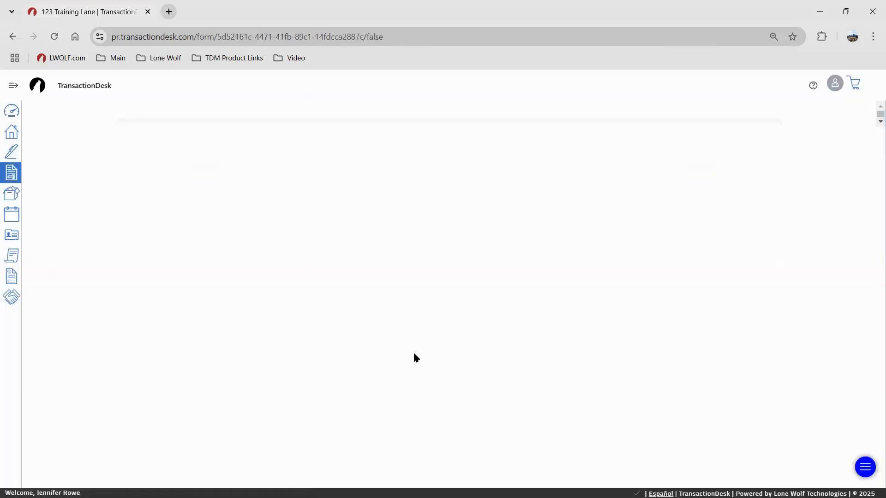
{"action": "scroll", "coordinate": [452, 302], "scroll_direction": "down", "scroll_amount": 2}
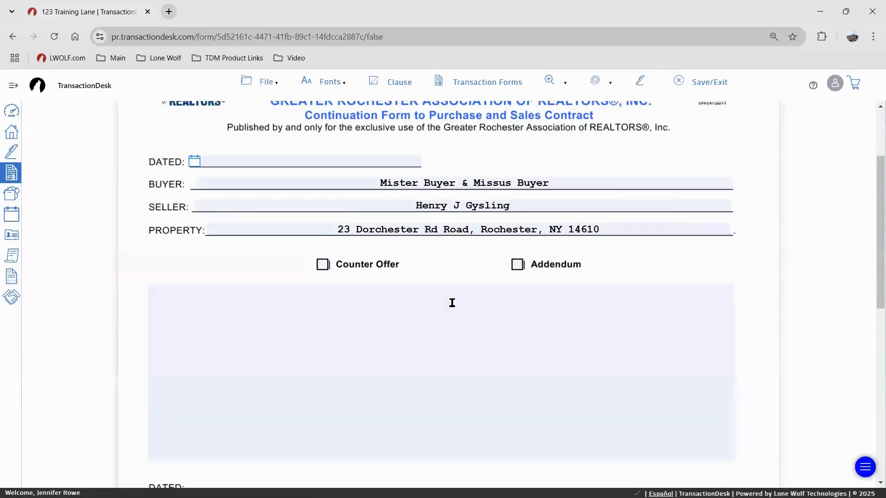
{"action": "scroll", "coordinate": [438, 291], "scroll_direction": "down", "scroll_amount": 1}
{"action": "scroll", "coordinate": [434, 284], "scroll_direction": "up", "scroll_amount": 3}
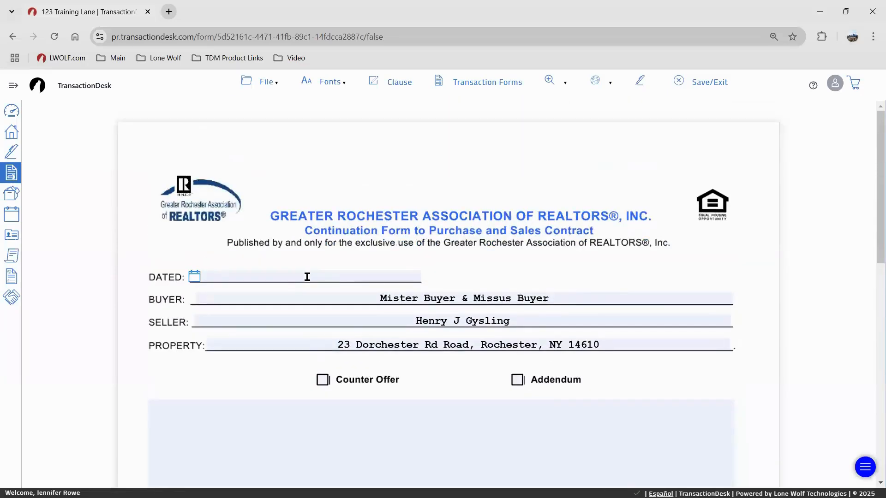
{"action": "left_click", "coordinate": [295, 277]}
{"action": "scroll", "coordinate": [461, 300], "scroll_direction": "down", "scroll_amount": 3}
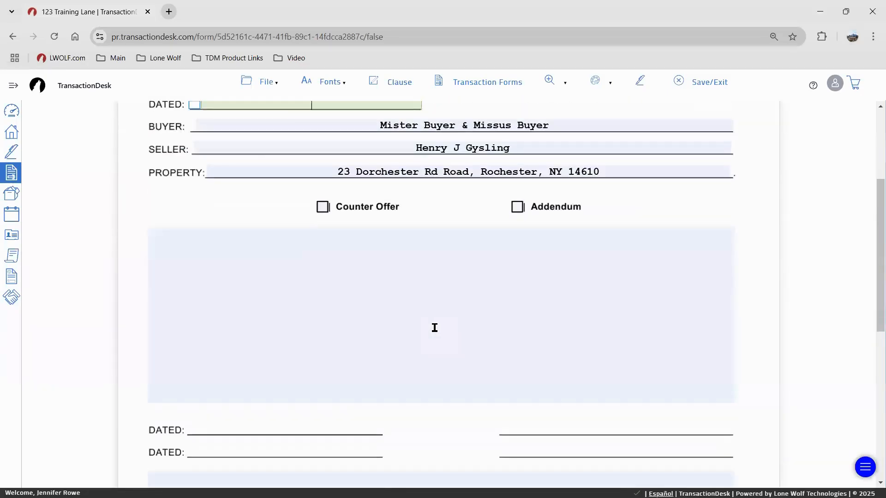
{"action": "left_click", "coordinate": [435, 327]}
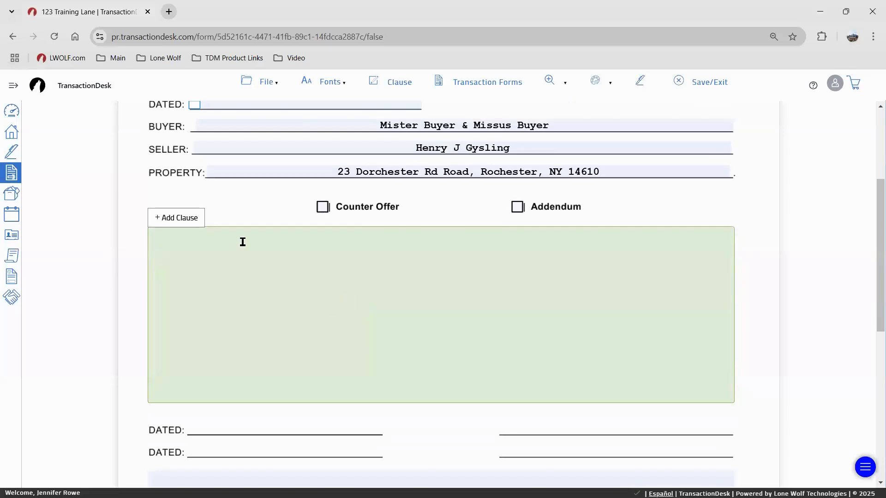
{"action": "left_click", "coordinate": [185, 218]}
{"action": "left_click", "coordinate": [185, 218]}
{"action": "scroll", "coordinate": [309, 158], "scroll_direction": "up", "scroll_amount": 1}
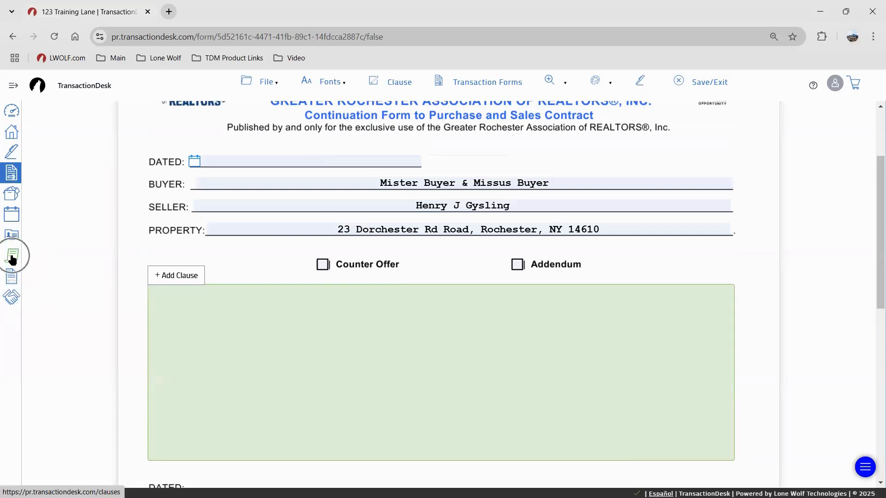
Open the clause picker, glance at System Clauses, and close it without inserting
{"action": "left_click", "coordinate": [179, 277]}
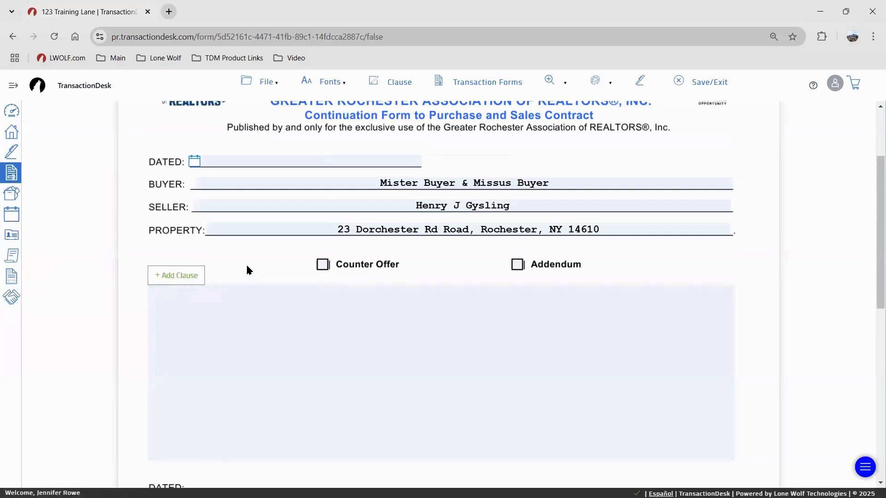
{"action": "left_click", "coordinate": [369, 220]}
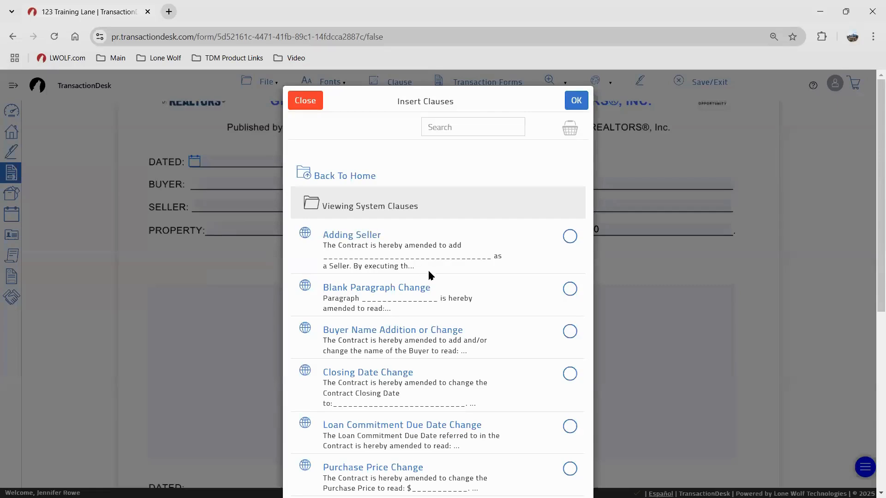
{"action": "left_click", "coordinate": [318, 175]}
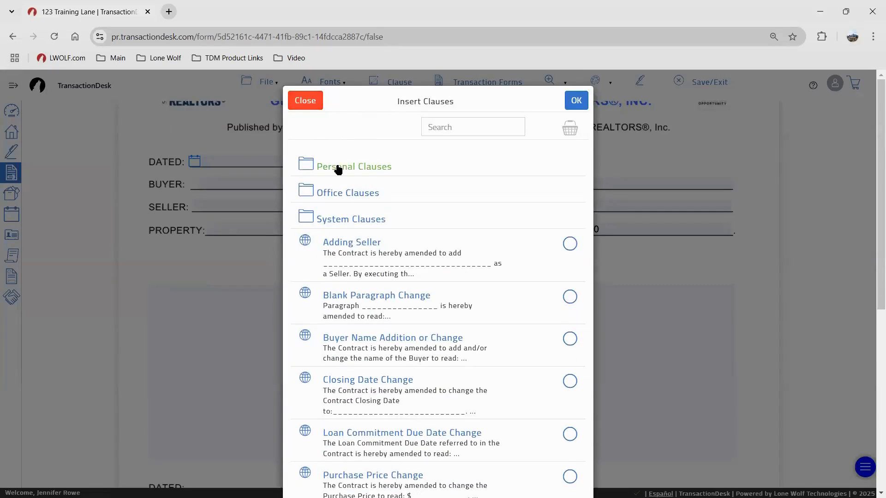
{"action": "left_click", "coordinate": [305, 100]}
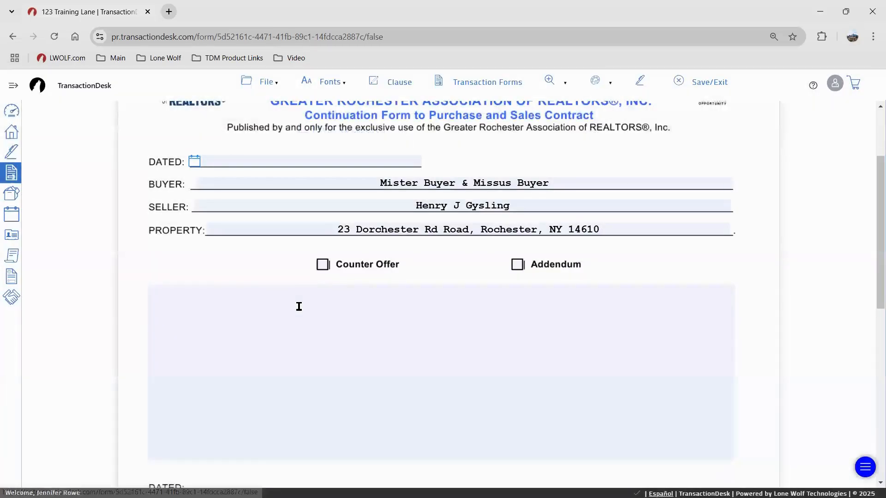
Browse the full System Clauses list, close it without adding, and Save/Exit the continuation form
{"action": "left_click", "coordinate": [174, 277]}
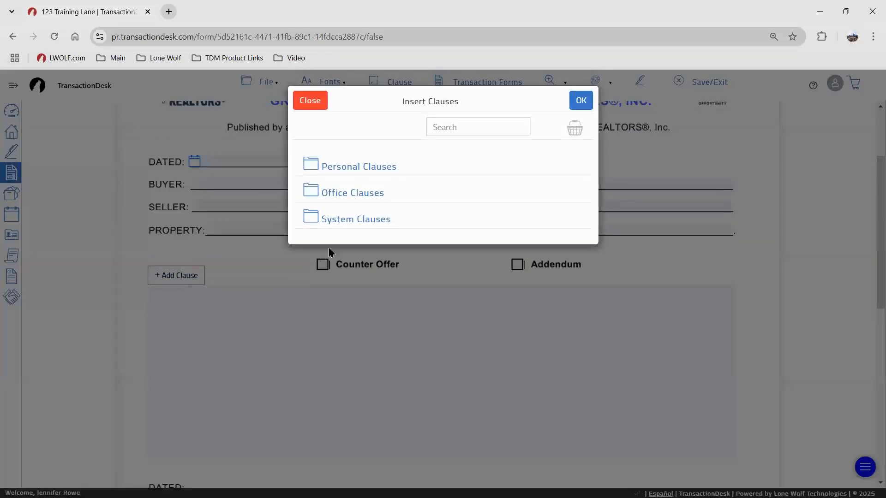
{"action": "left_click", "coordinate": [356, 217]}
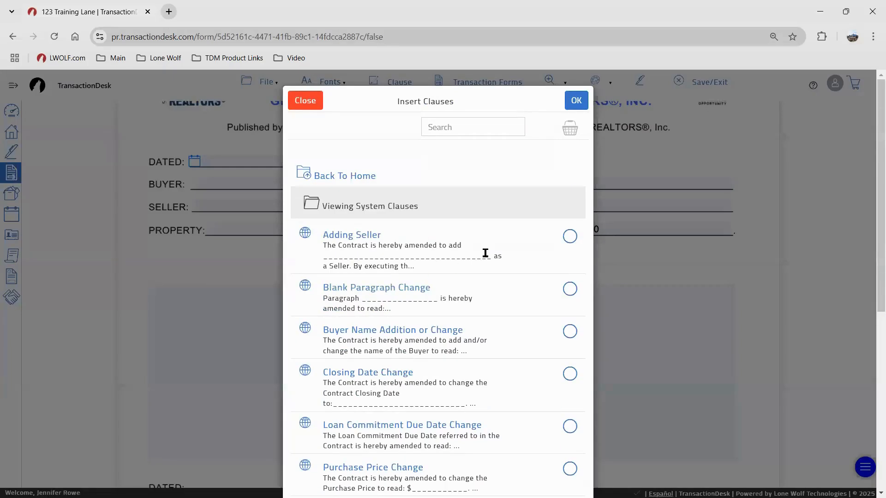
{"action": "scroll", "coordinate": [488, 254], "scroll_direction": "down", "scroll_amount": 3}
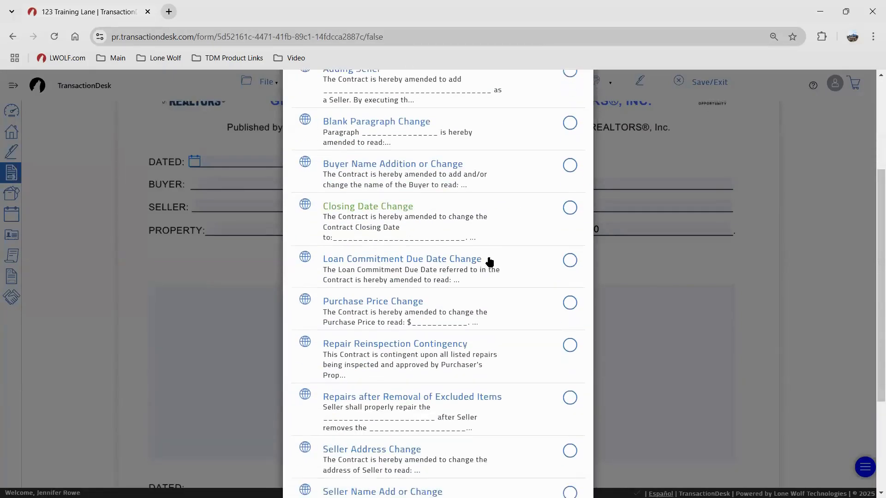
{"action": "scroll", "coordinate": [489, 261], "scroll_direction": "down", "scroll_amount": 1}
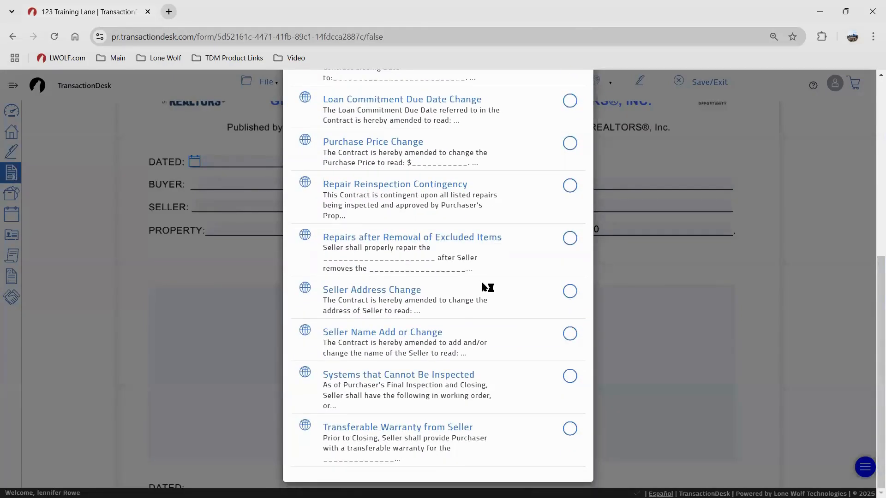
{"action": "scroll", "coordinate": [504, 410], "scroll_direction": "up", "scroll_amount": 1}
{"action": "scroll", "coordinate": [489, 369], "scroll_direction": "up", "scroll_amount": 5}
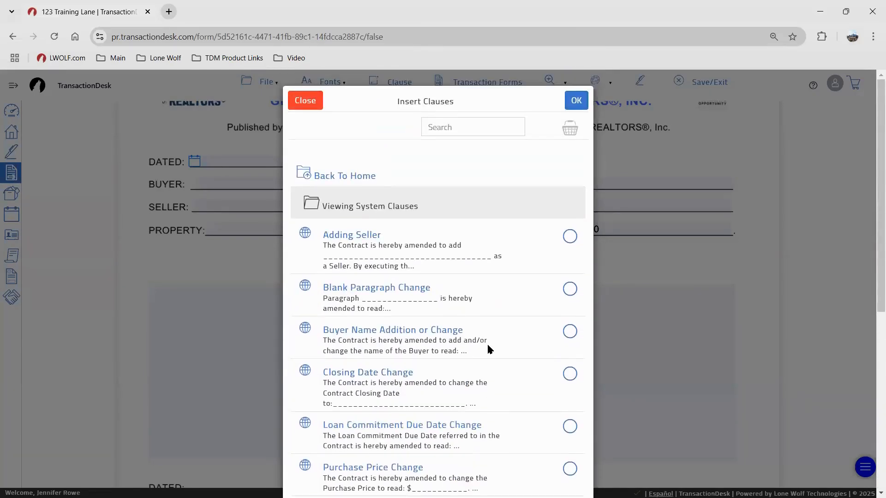
{"action": "scroll", "coordinate": [491, 312], "scroll_direction": "down", "scroll_amount": 4}
{"action": "scroll", "coordinate": [491, 312], "scroll_direction": "up", "scroll_amount": 4}
{"action": "left_click", "coordinate": [305, 101]}
{"action": "scroll", "coordinate": [406, 312], "scroll_direction": "up", "scroll_amount": 3}
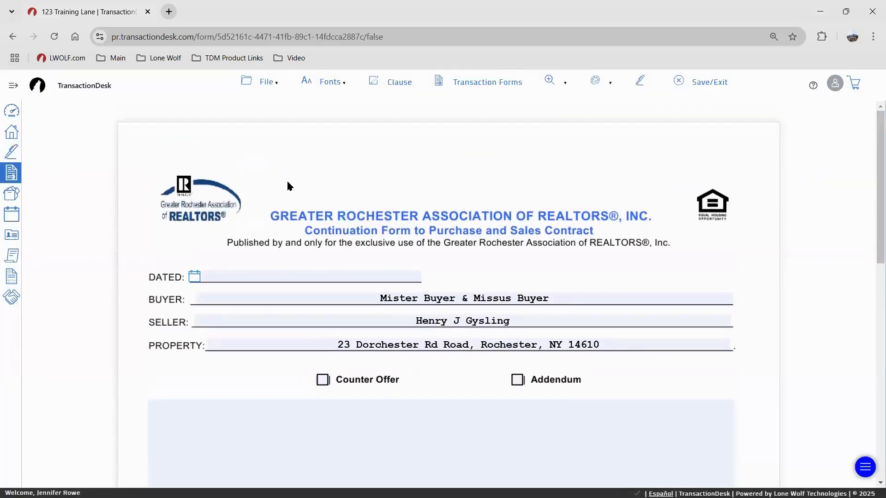
{"action": "left_click", "coordinate": [706, 82]}
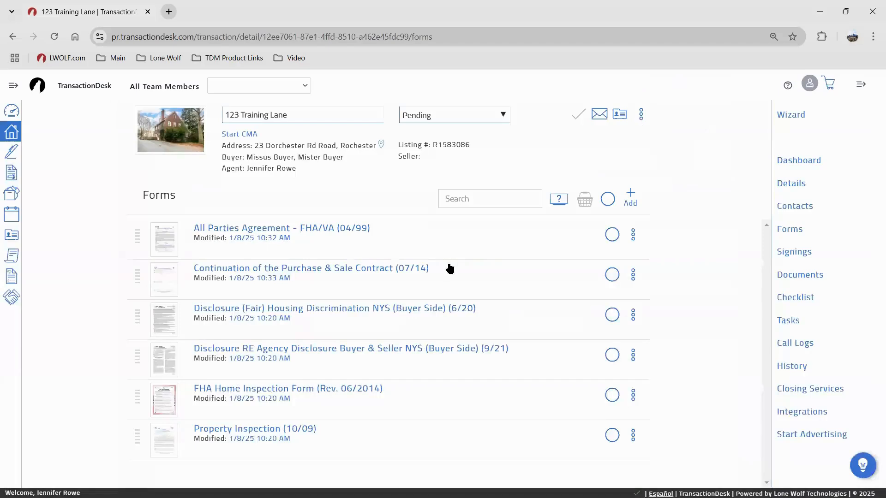
Open the NYS Buyer & Seller agency disclosure (Buyer Side) and check its prefilled licensee, brokerage and buyers
{"action": "left_click", "coordinate": [411, 351]}
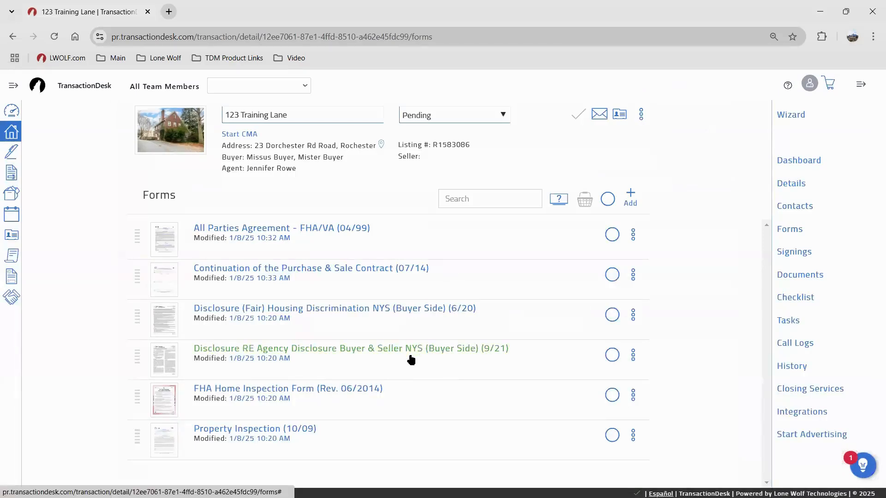
{"action": "left_click", "coordinate": [417, 351]}
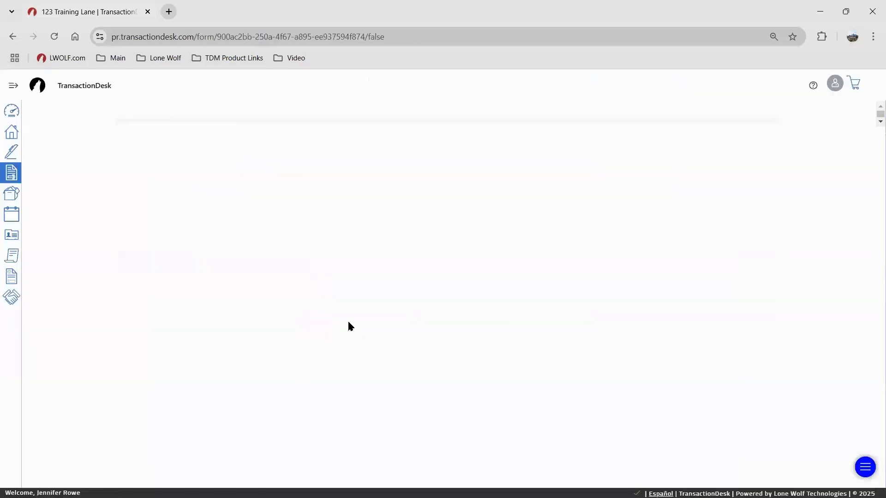
{"action": "scroll", "coordinate": [457, 305], "scroll_direction": "down", "scroll_amount": 10}
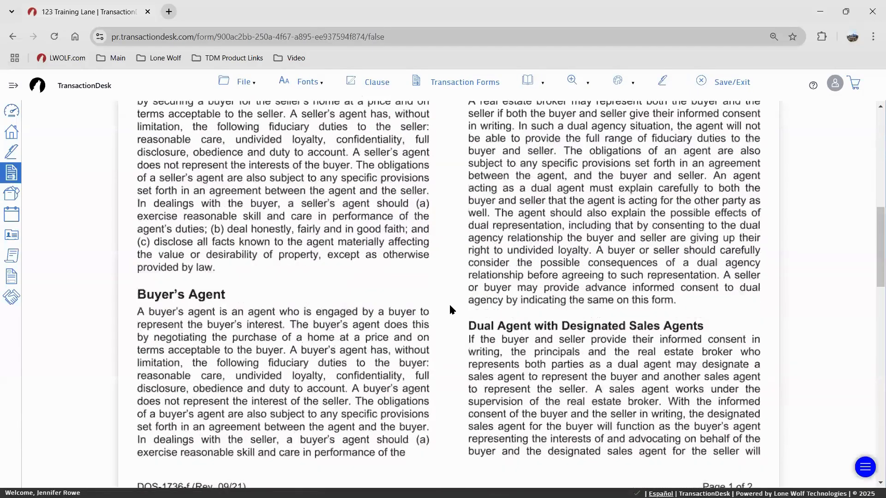
{"action": "scroll", "coordinate": [447, 308], "scroll_direction": "down", "scroll_amount": 15}
{"action": "scroll", "coordinate": [318, 270], "scroll_direction": "up", "scroll_amount": 1}
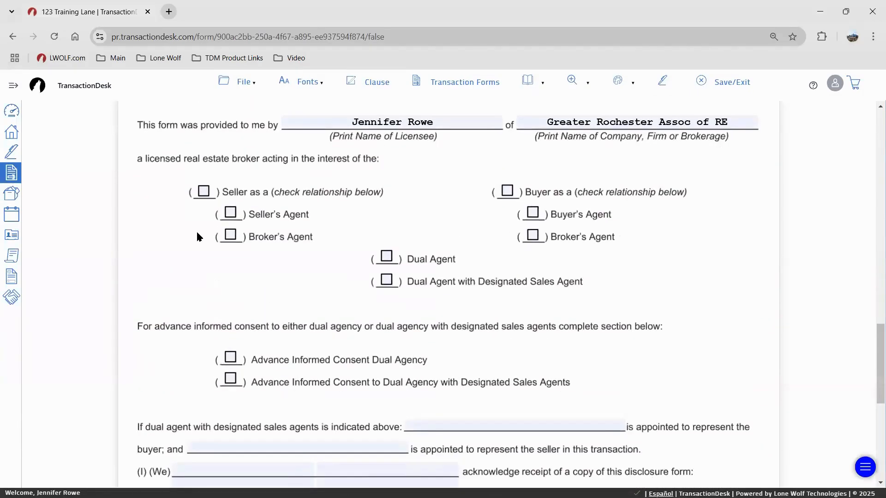
{"action": "scroll", "coordinate": [312, 275], "scroll_direction": "up", "scroll_amount": 3}
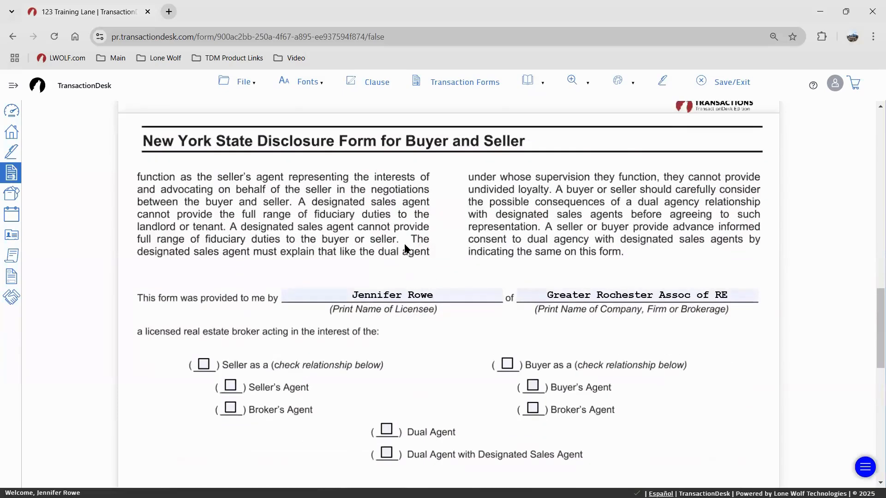
{"action": "scroll", "coordinate": [422, 286], "scroll_direction": "down", "scroll_amount": 7}
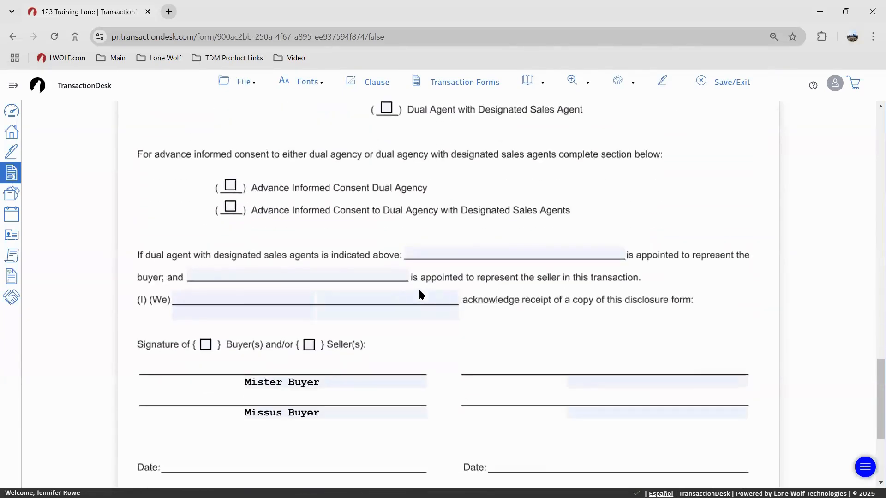
{"action": "scroll", "coordinate": [417, 284], "scroll_direction": "up", "scroll_amount": 7}
Start an email with the Disclosure RE Agency form sent as a link, allowing recipients to edit forms
{"action": "left_click", "coordinate": [243, 82]}
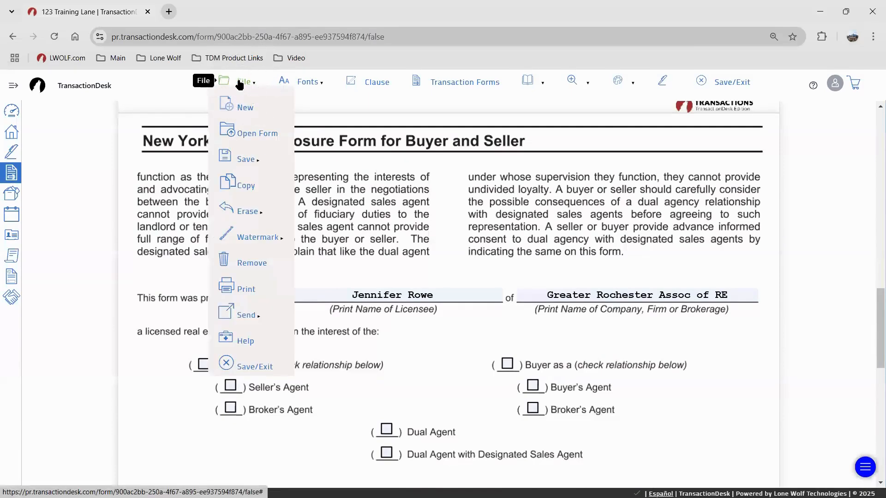
{"action": "mouse_move", "coordinate": [251, 315]}
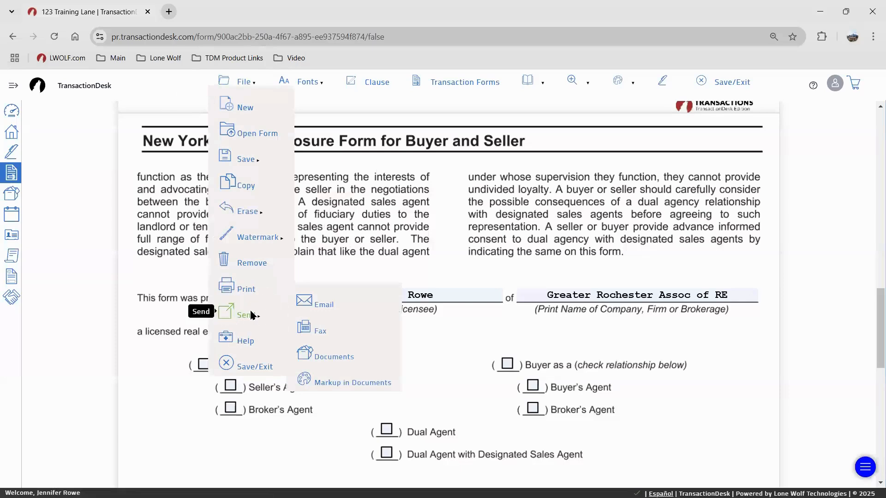
{"action": "left_click", "coordinate": [330, 305]}
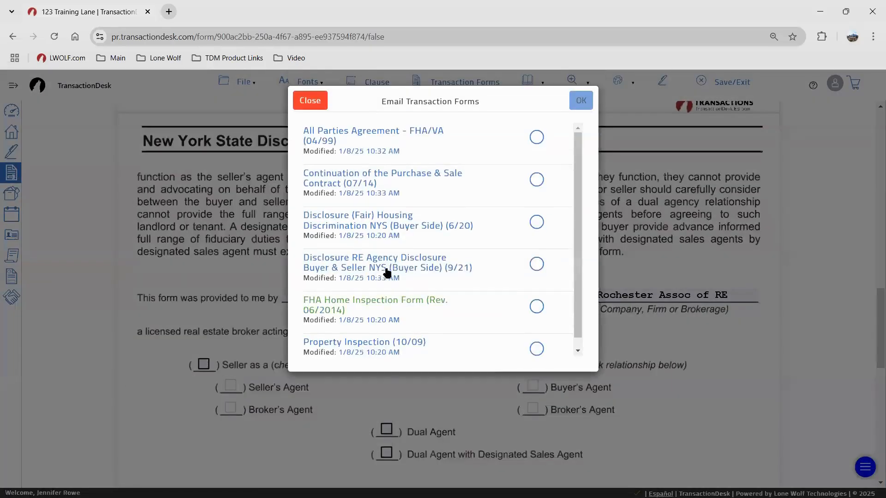
{"action": "left_click", "coordinate": [539, 267]}
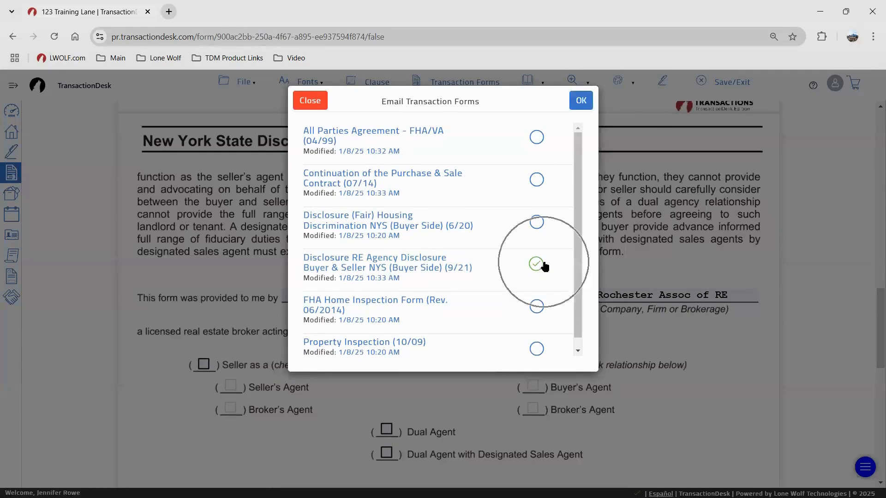
{"action": "left_click", "coordinate": [581, 100]}
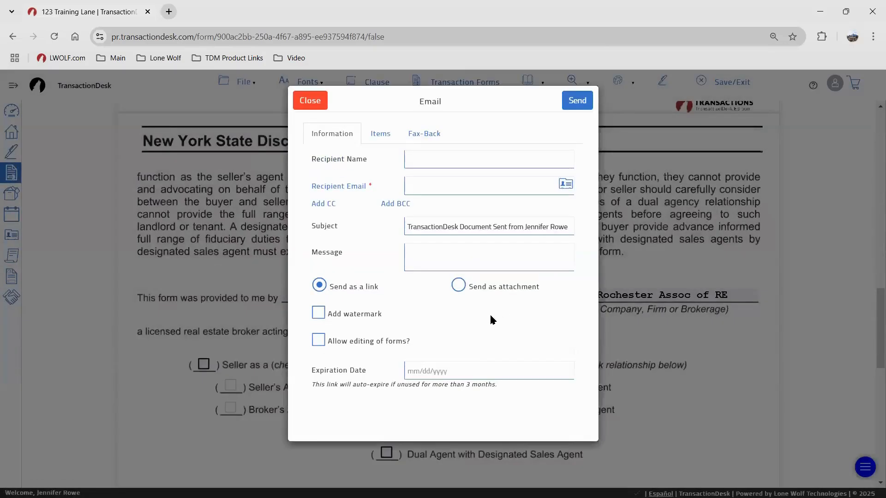
{"action": "left_click", "coordinate": [317, 341]}
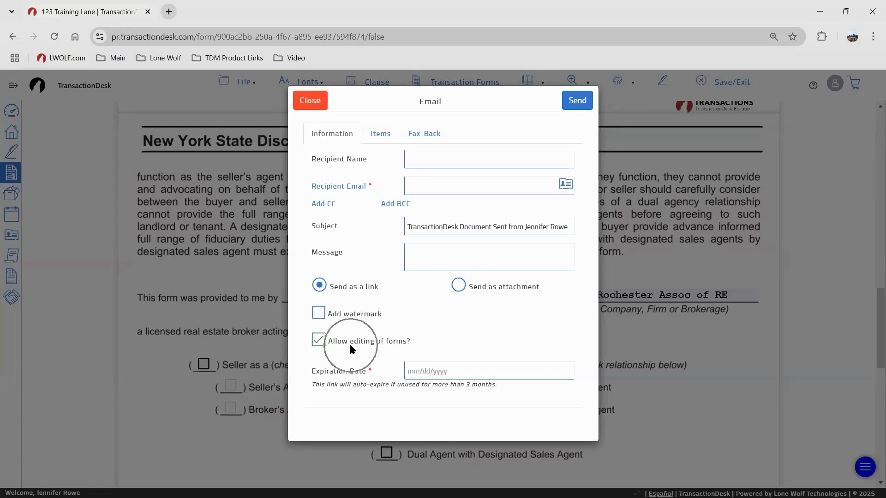
Close the email window without sending and tick 'Buyer as a' on the disclosure form
{"action": "left_click", "coordinate": [316, 104]}
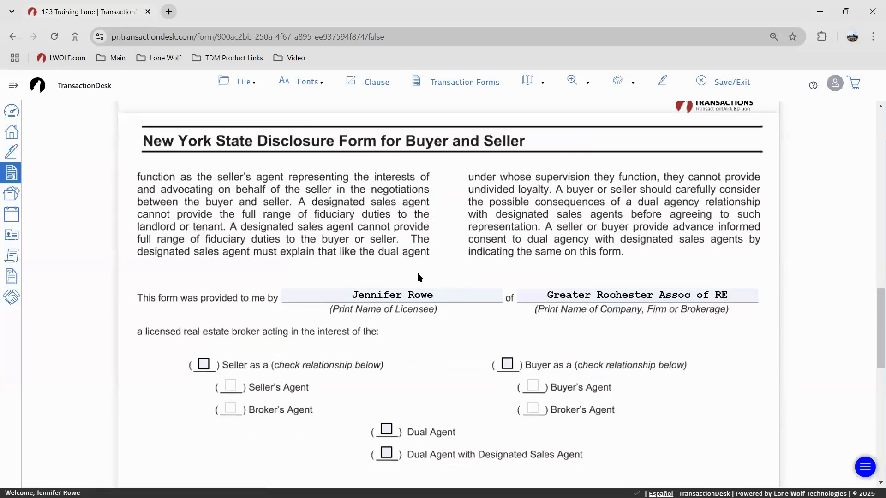
{"action": "left_click", "coordinate": [507, 364]}
Tick 'Buyer's Agent' and look through the File menu's email sending option
{"action": "left_click", "coordinate": [533, 386]}
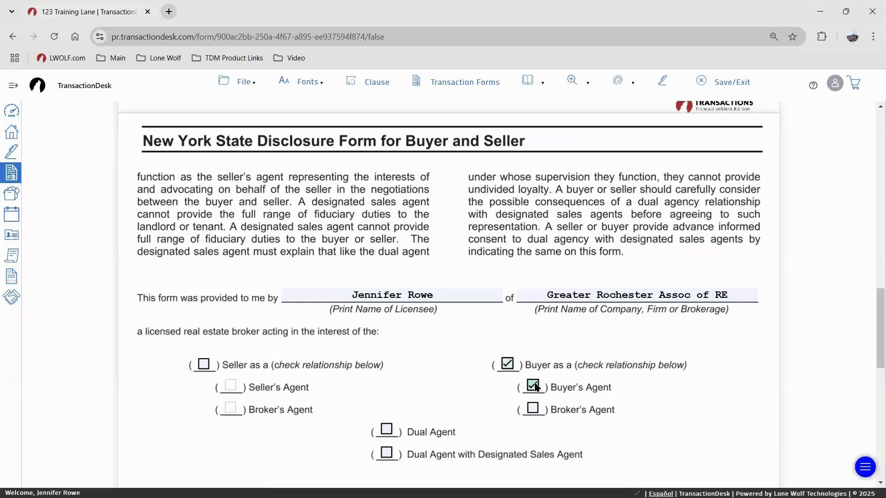
{"action": "scroll", "coordinate": [437, 359], "scroll_direction": "down", "scroll_amount": 1}
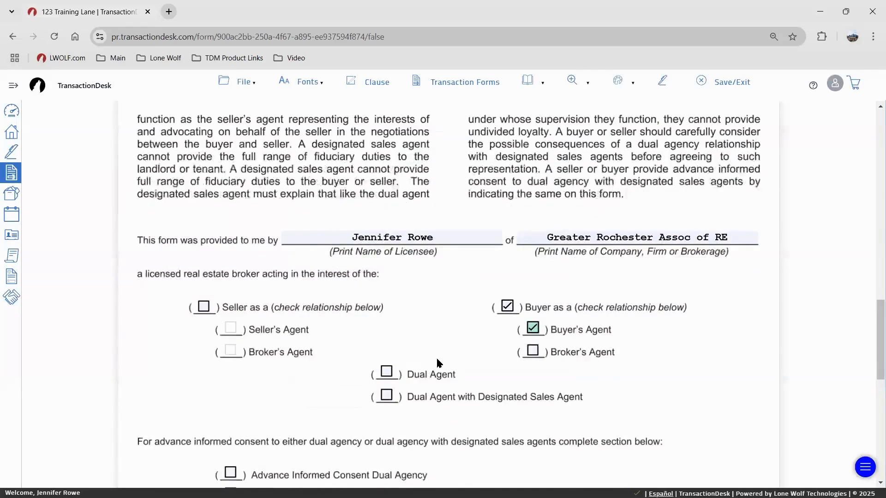
{"action": "left_click", "coordinate": [230, 81]}
{"action": "mouse_move", "coordinate": [234, 311]}
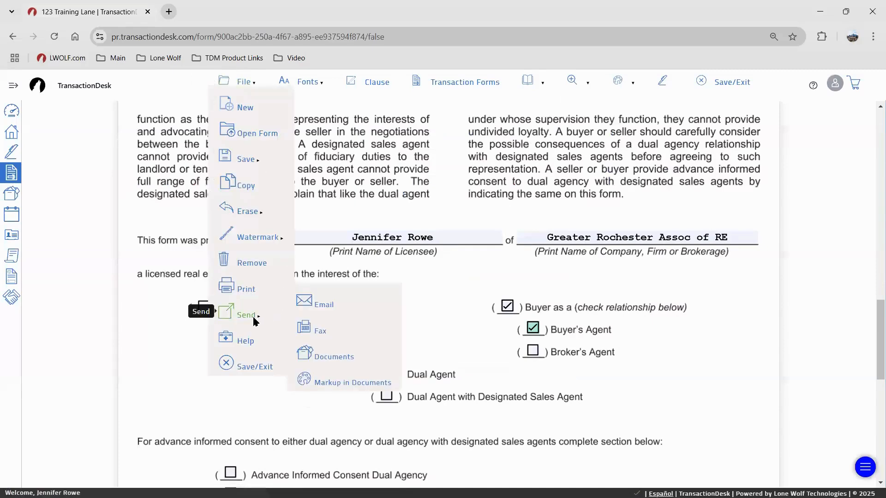
{"action": "left_click", "coordinate": [315, 306]}
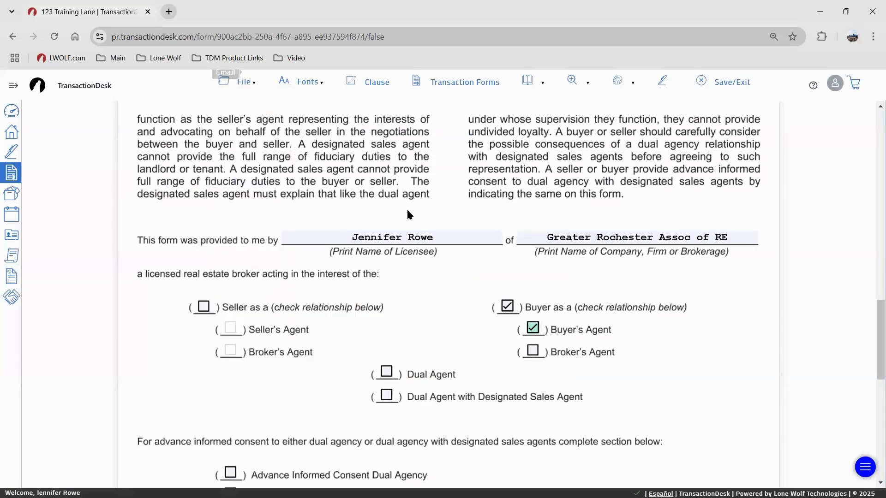
{"action": "scroll", "coordinate": [420, 258], "scroll_direction": "down", "scroll_amount": 2}
{"action": "scroll", "coordinate": [426, 258], "scroll_direction": "down", "scroll_amount": 4}
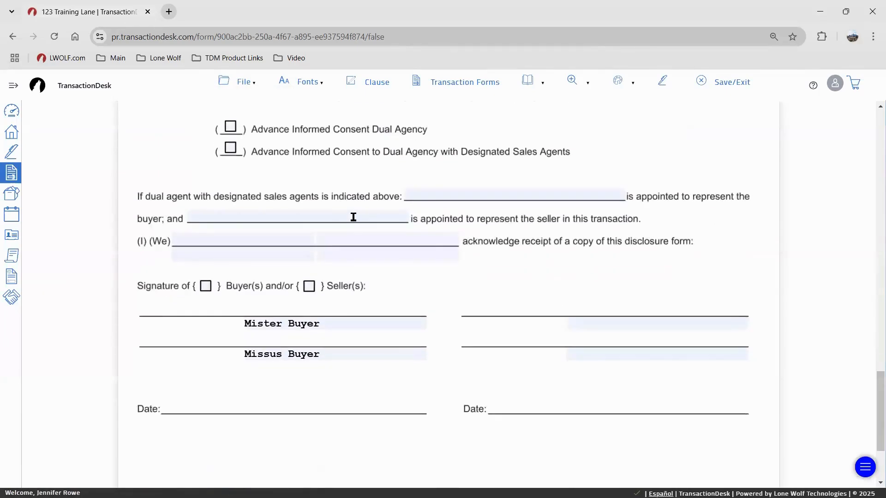
{"action": "scroll", "coordinate": [363, 291], "scroll_direction": "up", "scroll_amount": 10}
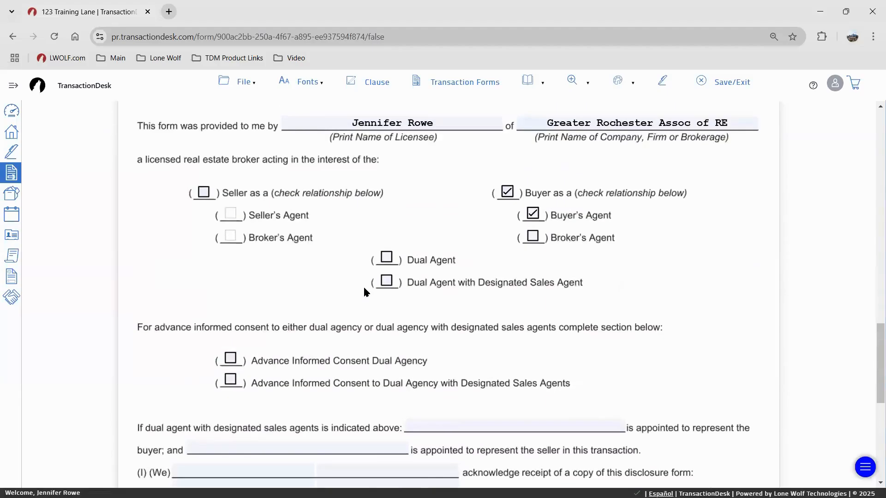
{"action": "scroll", "coordinate": [364, 291], "scroll_direction": "up", "scroll_amount": 4}
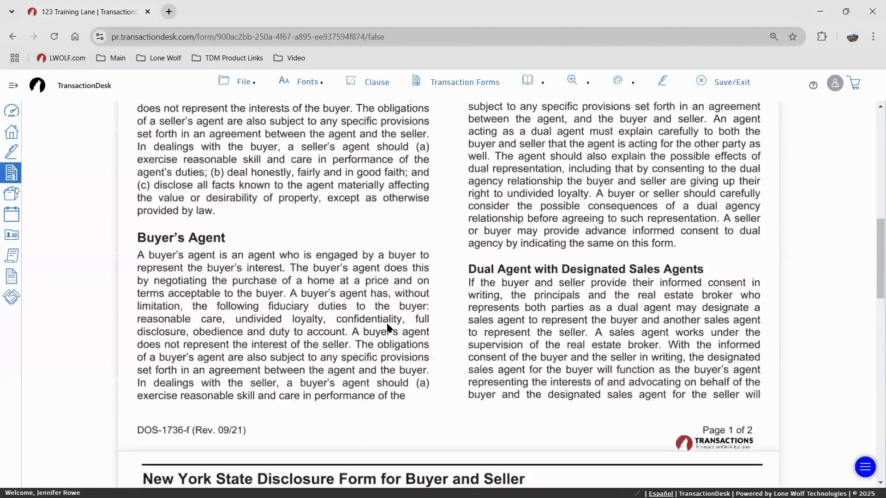
{"action": "scroll", "coordinate": [422, 283], "scroll_direction": "down", "scroll_amount": 2}
{"action": "scroll", "coordinate": [422, 282], "scroll_direction": "up", "scroll_amount": 8}
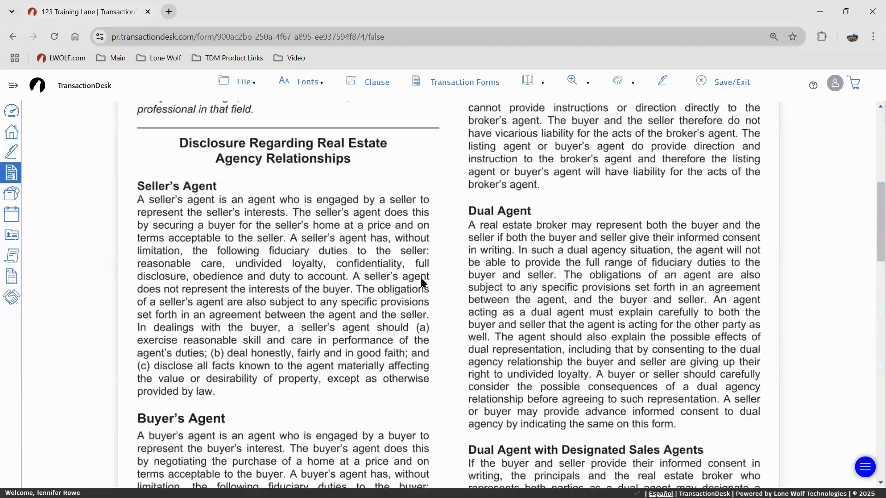
{"action": "scroll", "coordinate": [422, 282], "scroll_direction": "up", "scroll_amount": 3}
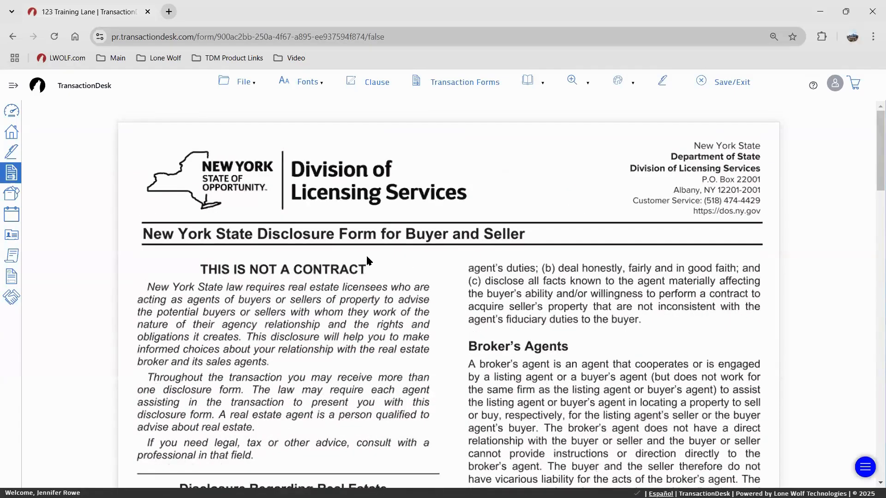
Browse the Fonts and File watermark and print options, then Save/Exit to the forms list
{"action": "left_click", "coordinate": [309, 82]}
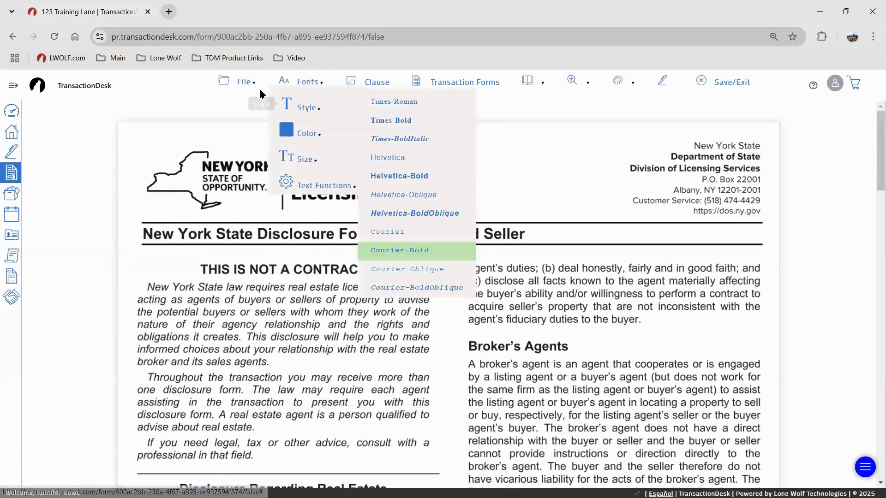
{"action": "left_click", "coordinate": [240, 82]}
{"action": "mouse_move", "coordinate": [261, 237]}
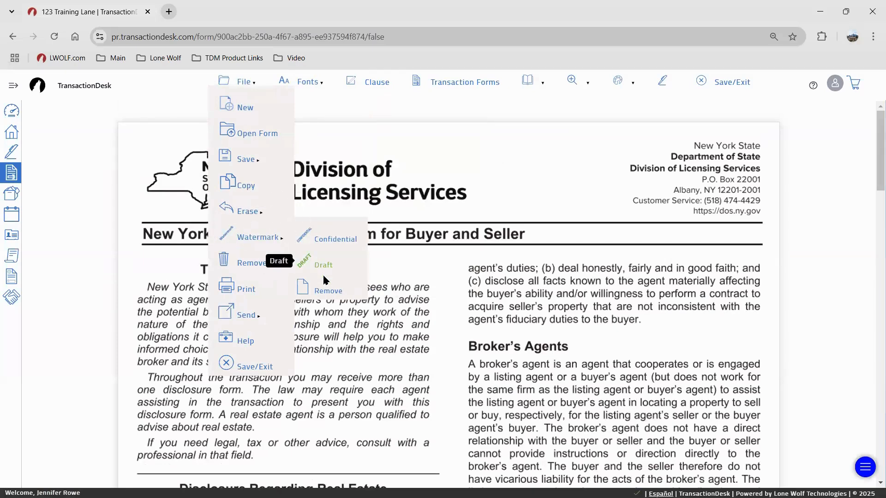
{"action": "left_click", "coordinate": [256, 285]}
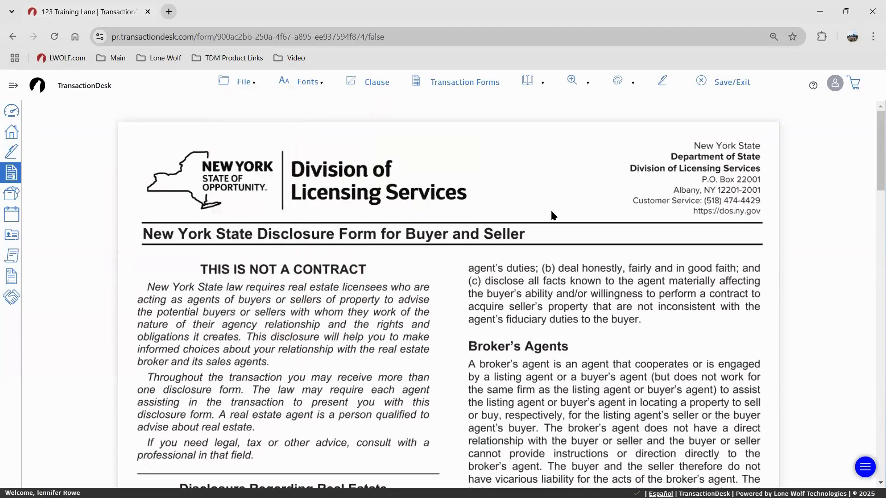
{"action": "left_click", "coordinate": [734, 82]}
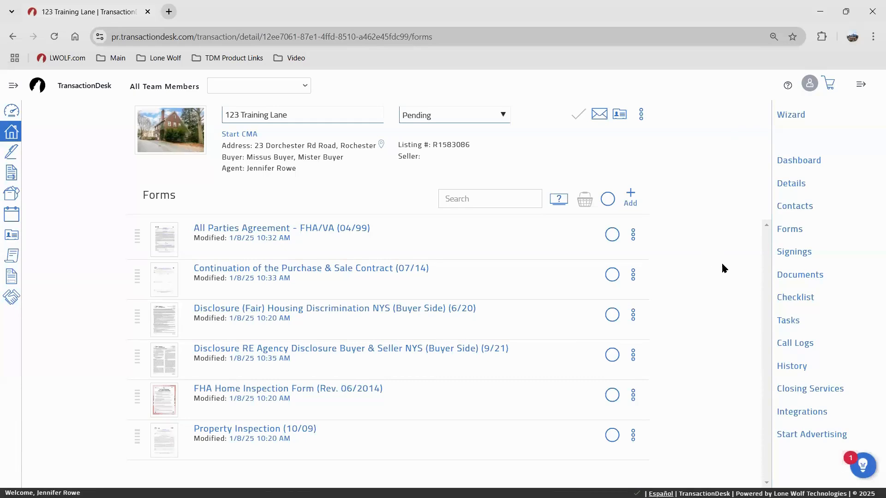
Go to the transaction's Documents list and view the NYSAR Lead-Paint Disclosure for Purchase (Rev 0718)
{"action": "left_click", "coordinate": [787, 278]}
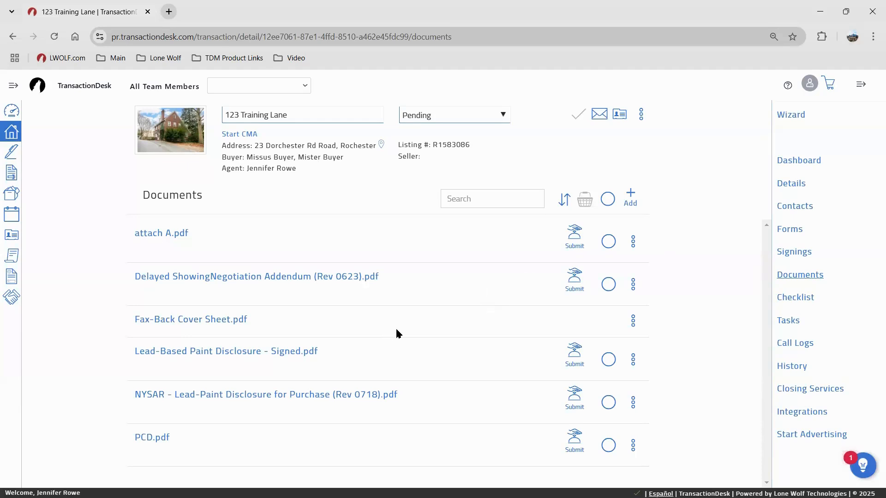
{"action": "left_click", "coordinate": [299, 400]}
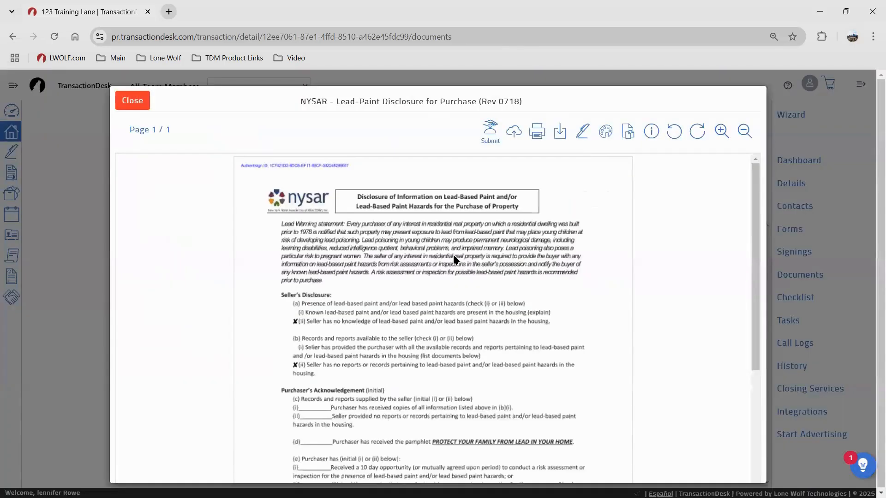
{"action": "left_click", "coordinate": [605, 131]}
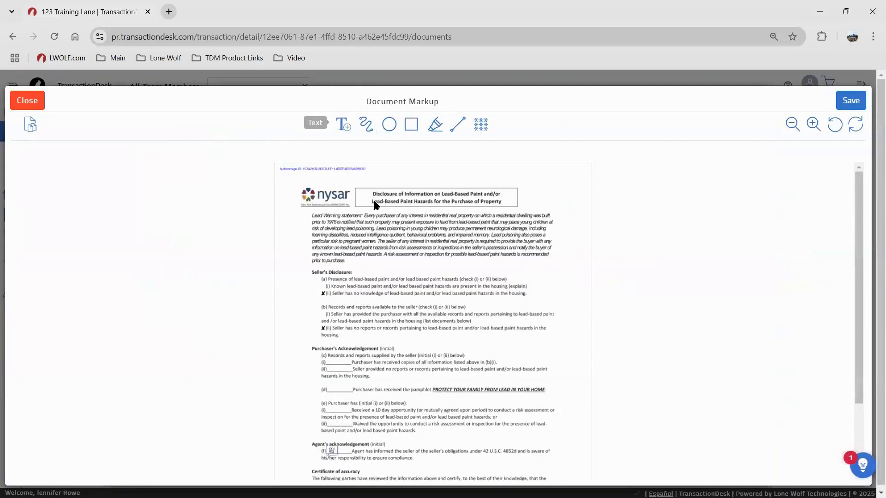
{"action": "scroll", "coordinate": [374, 203], "scroll_direction": "down", "scroll_amount": 2}
{"action": "scroll", "coordinate": [373, 208], "scroll_direction": "up", "scroll_amount": 2}
{"action": "left_click", "coordinate": [32, 101]}
{"action": "left_click", "coordinate": [575, 104]}
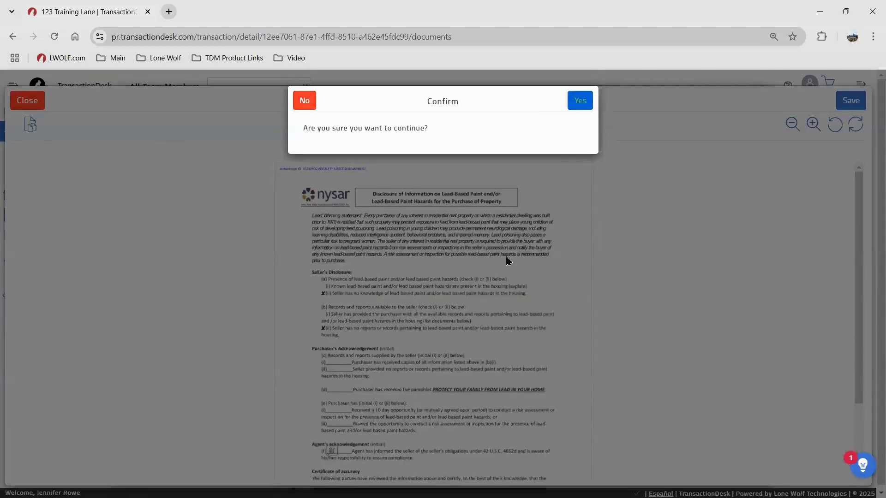
{"action": "left_click", "coordinate": [217, 352]}
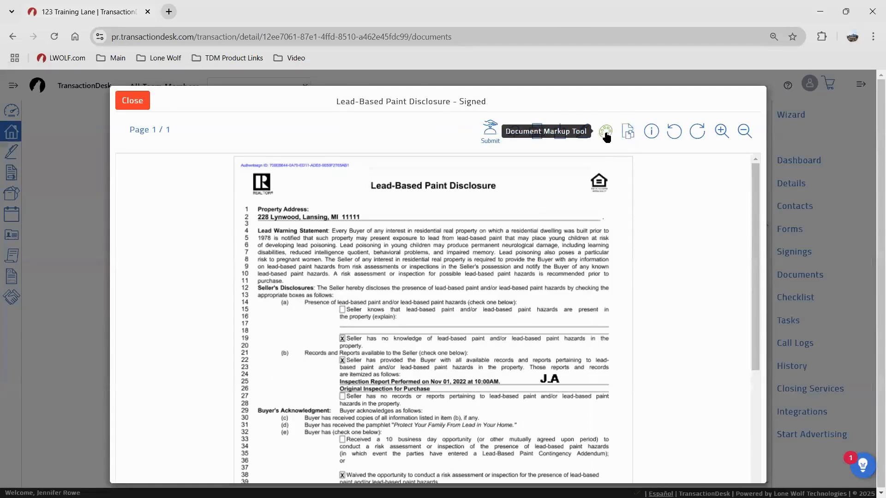
{"action": "left_click", "coordinate": [605, 133]}
{"action": "scroll", "coordinate": [410, 346], "scroll_direction": "down", "scroll_amount": 2}
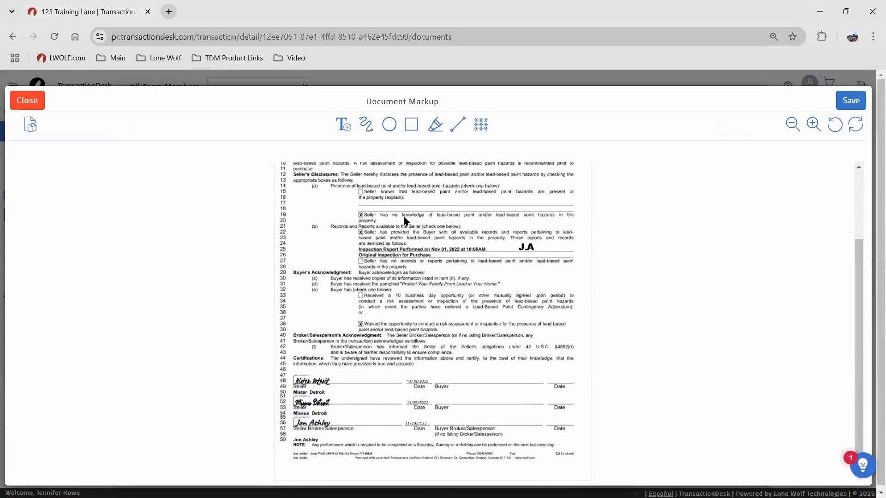
{"action": "left_click", "coordinate": [344, 123]}
{"action": "left_click", "coordinate": [432, 129]}
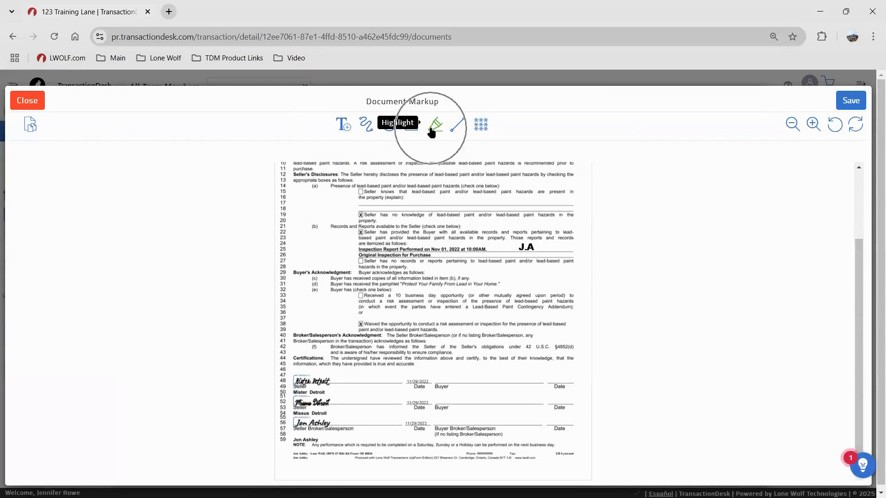
{"action": "left_click", "coordinate": [36, 99]}
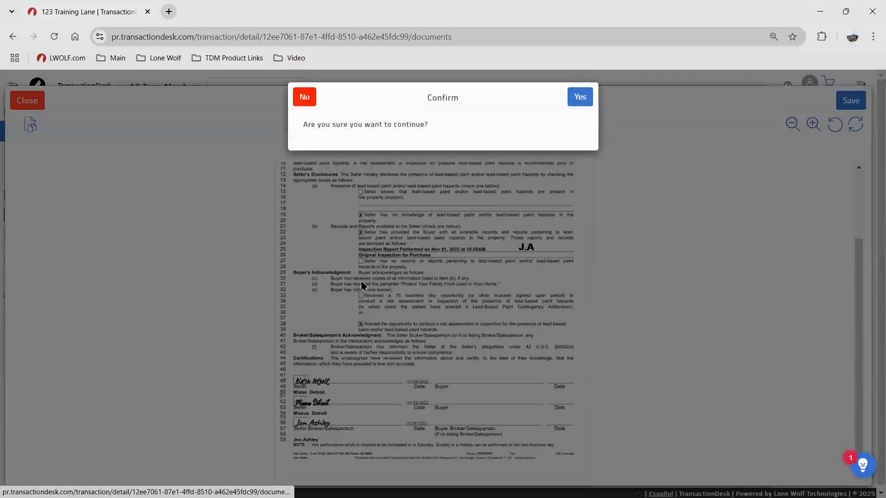
{"action": "left_click", "coordinate": [580, 96]}
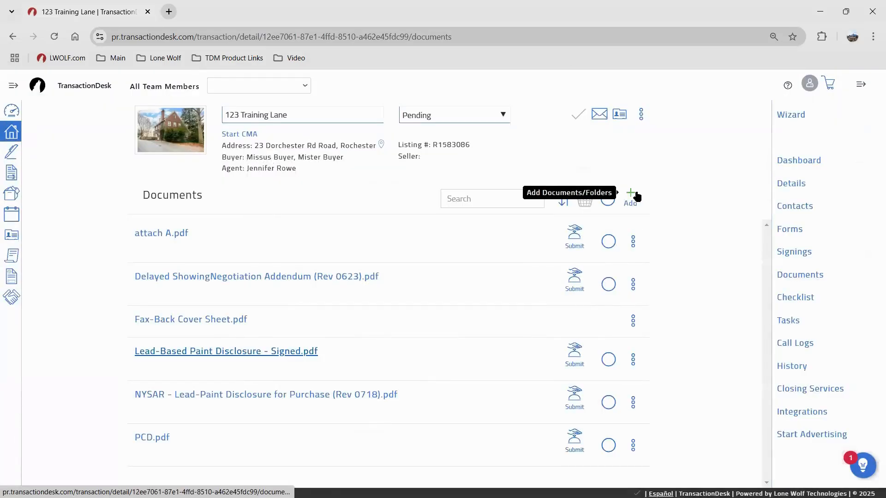
{"action": "left_click", "coordinate": [630, 198]}
Upload 'Addendum Basic and Inspection Waiver' from the A - Docs folder as a new document
{"action": "left_click", "coordinate": [596, 235]}
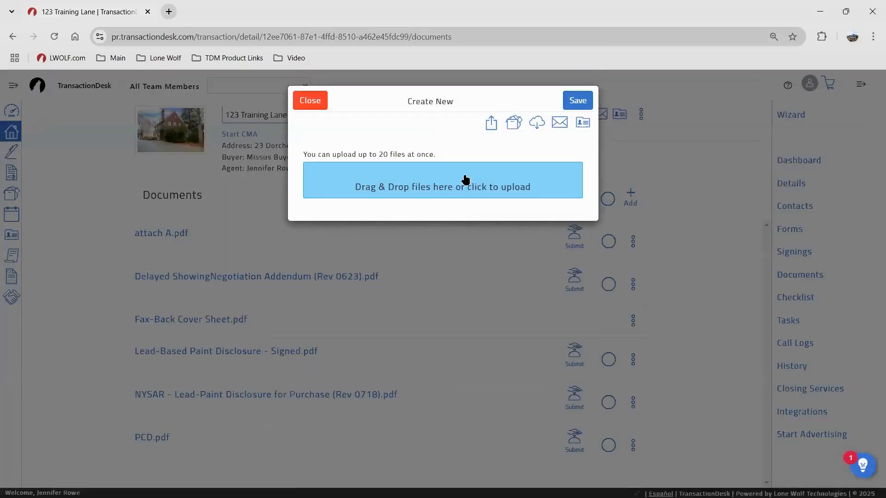
{"action": "left_click", "coordinate": [471, 178]}
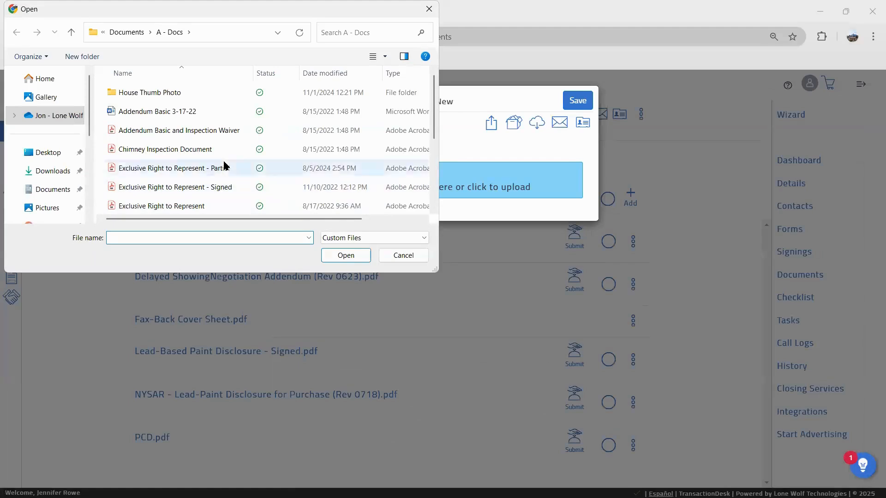
{"action": "left_click", "coordinate": [208, 93]}
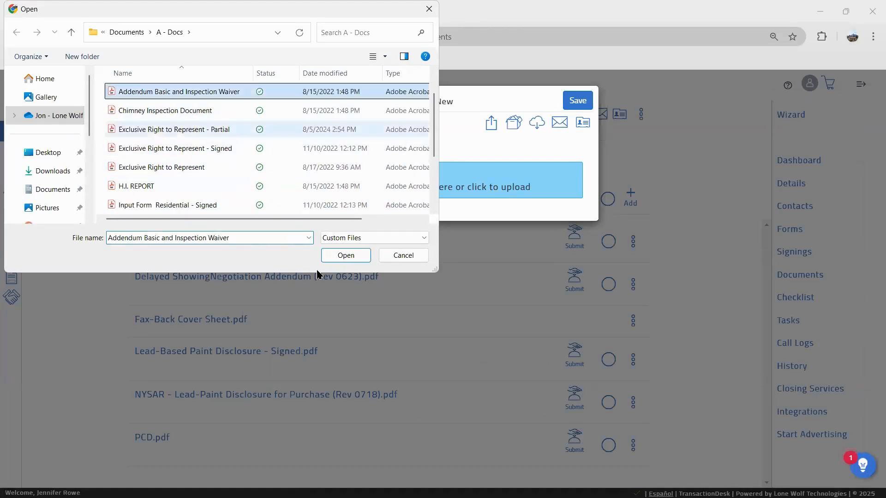
{"action": "left_click", "coordinate": [346, 256]}
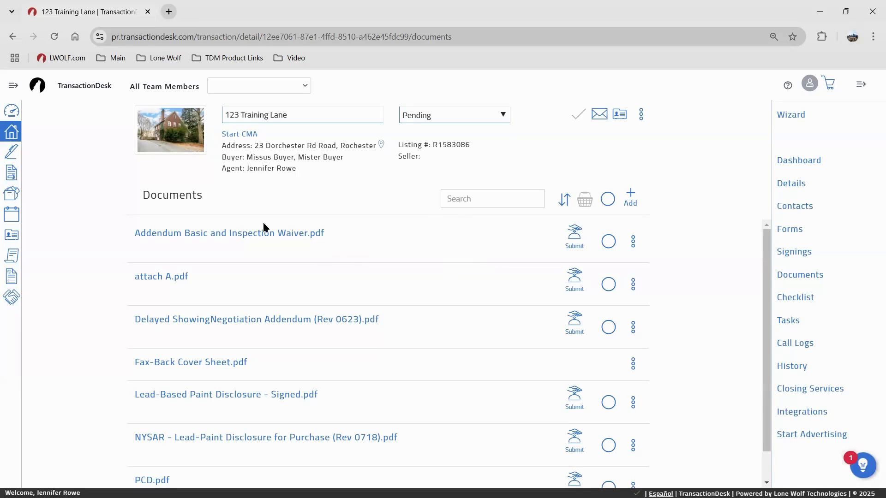
Open the uploaded addendum in Document Slicer and delete page 2
{"action": "left_click", "coordinate": [289, 239]}
{"action": "left_click", "coordinate": [290, 237]}
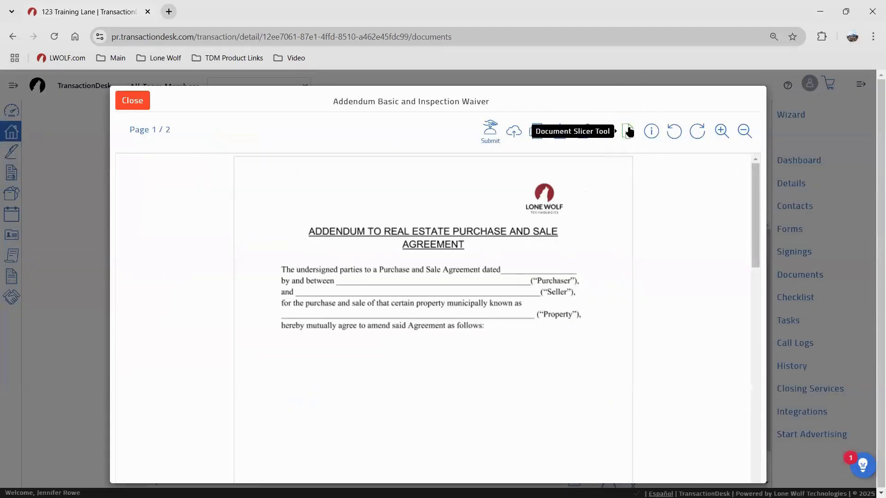
{"action": "left_click", "coordinate": [629, 132]}
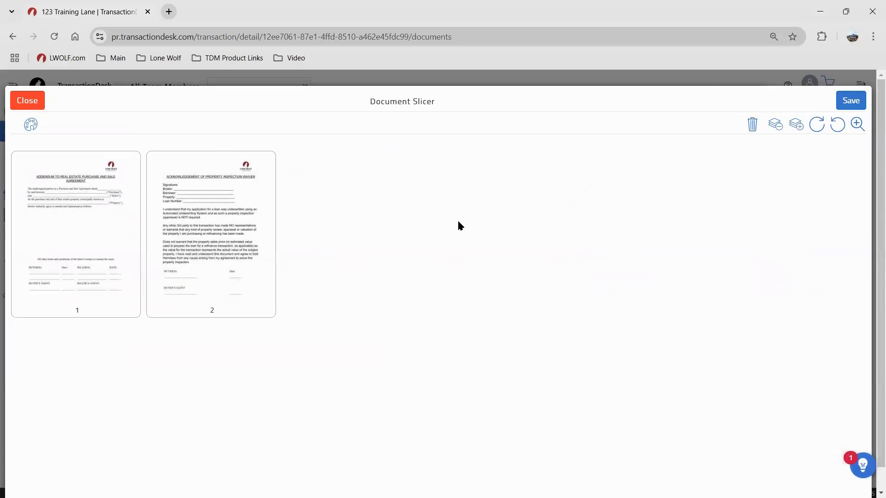
{"action": "left_click", "coordinate": [227, 219]}
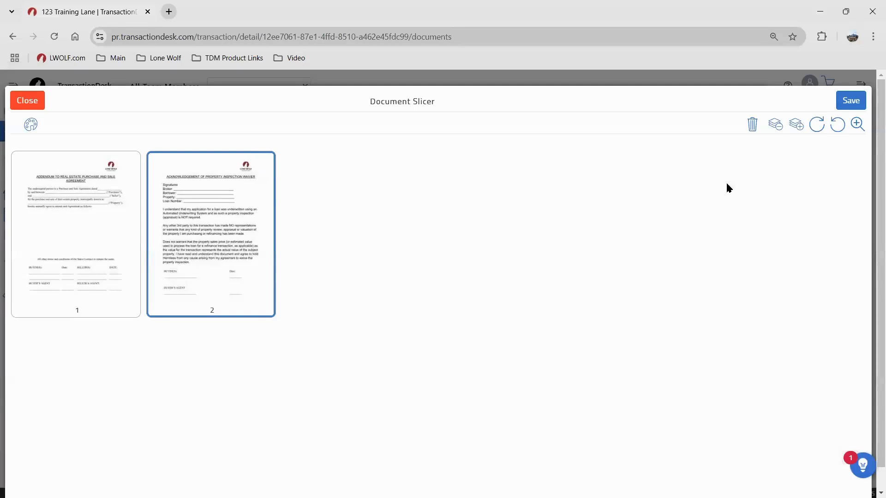
{"action": "left_click", "coordinate": [752, 126]}
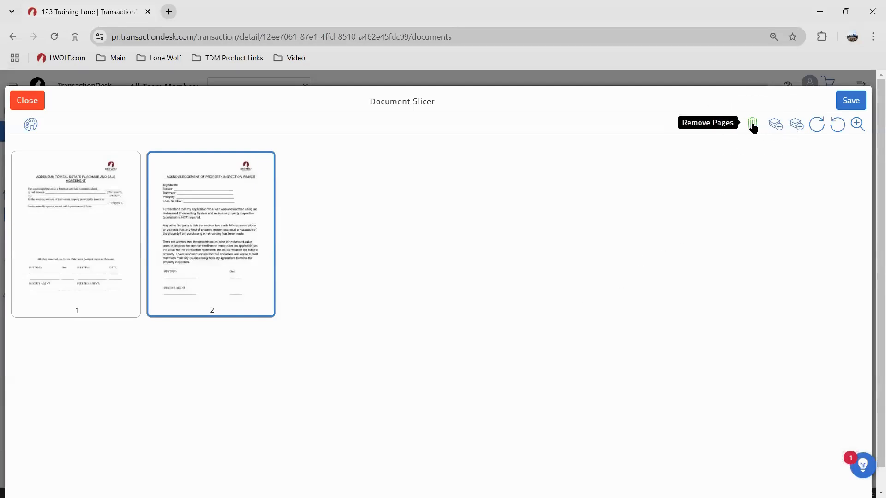
{"action": "left_click", "coordinate": [753, 125]}
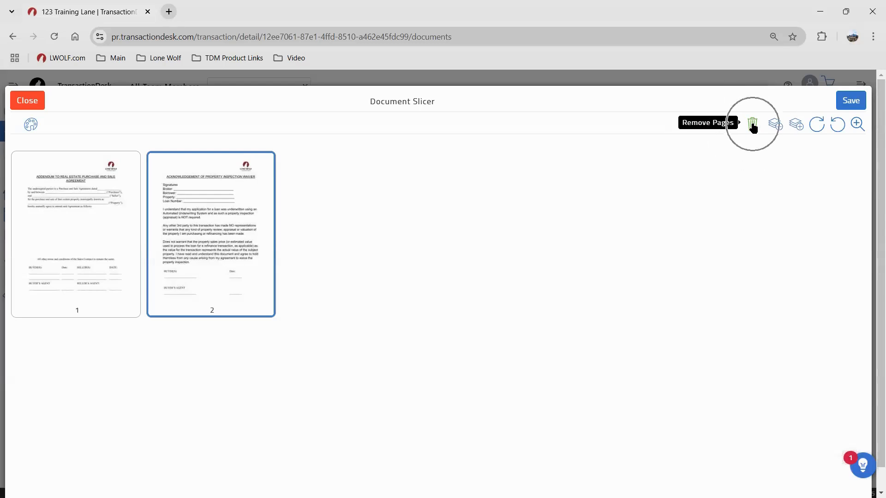
{"action": "left_click", "coordinate": [582, 101]}
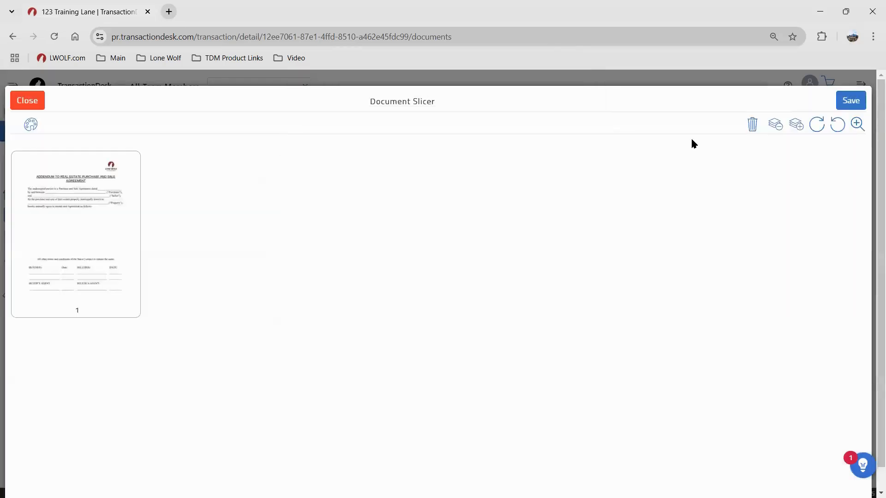
Save the remaining page as a new document named 'Addendum' and close the slicer
{"action": "left_click", "coordinate": [851, 100]}
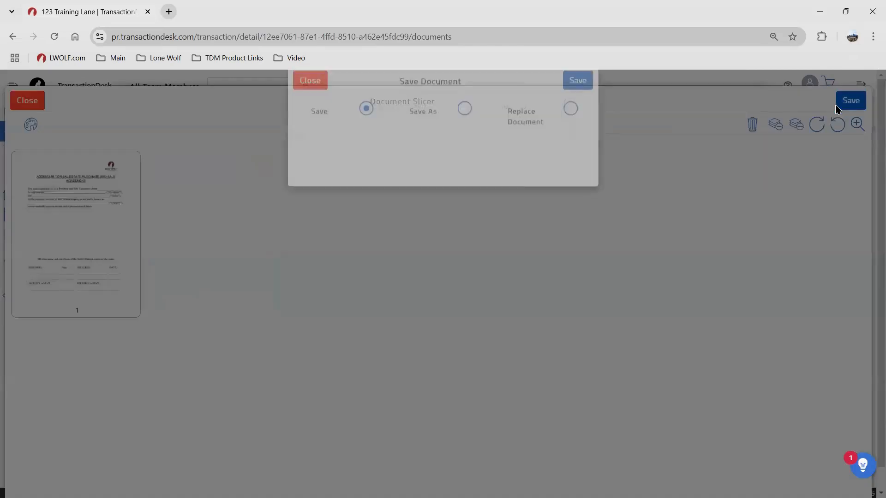
{"action": "left_click", "coordinate": [466, 129]}
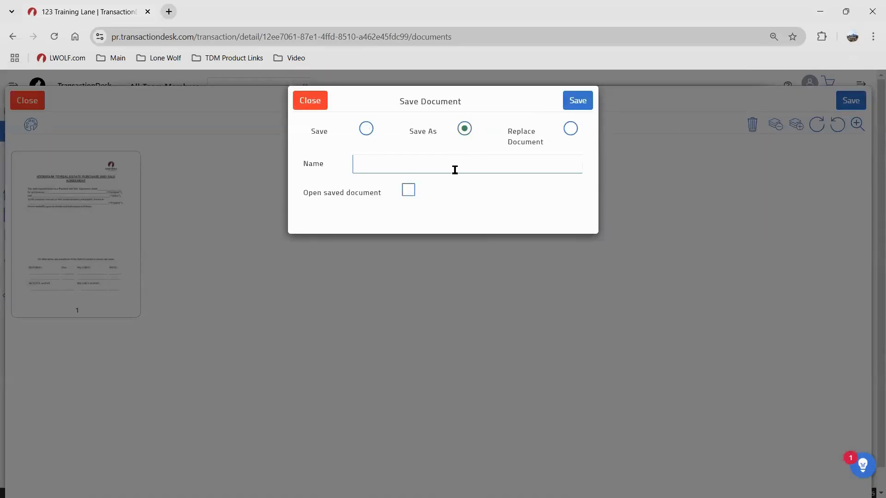
{"action": "left_click", "coordinate": [455, 169]}
{"action": "type", "text": "Adde"}
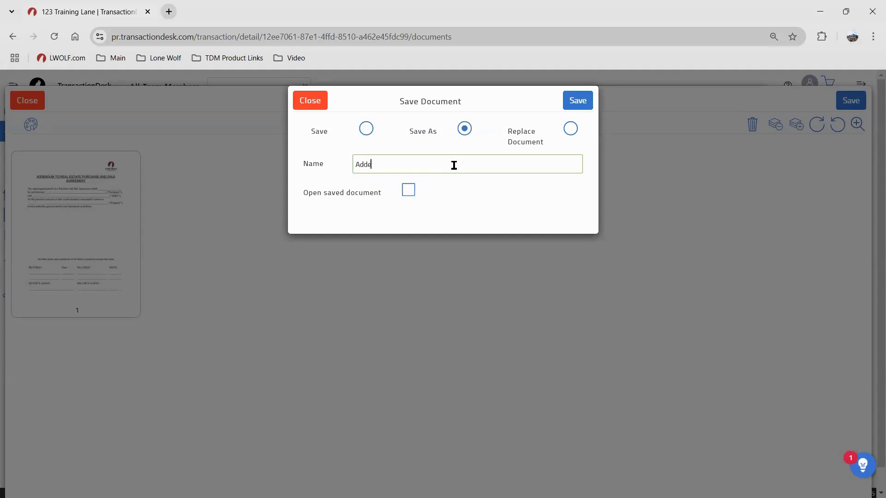
{"action": "type", "text": "ndum"}
{"action": "left_click", "coordinate": [583, 101]}
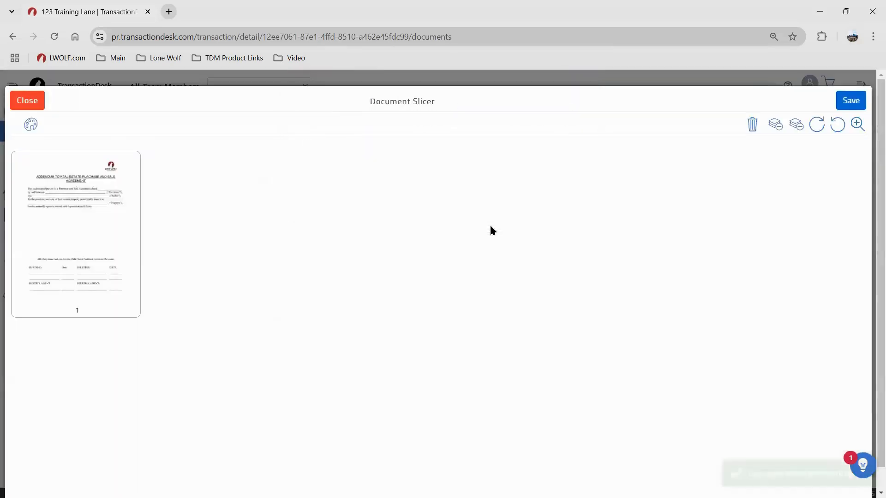
{"action": "left_click", "coordinate": [29, 100]}
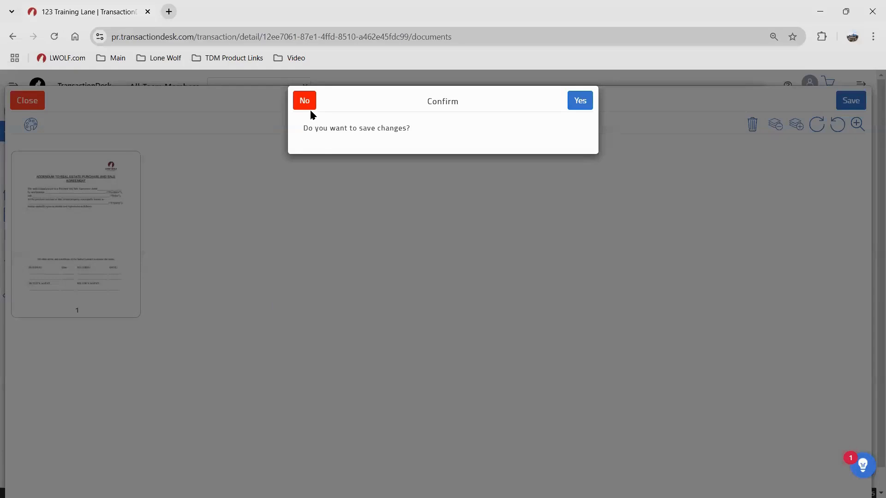
Discard changes to the original, reopen the waiver document in Document Slicer and delete page 1
{"action": "left_click", "coordinate": [311, 112]}
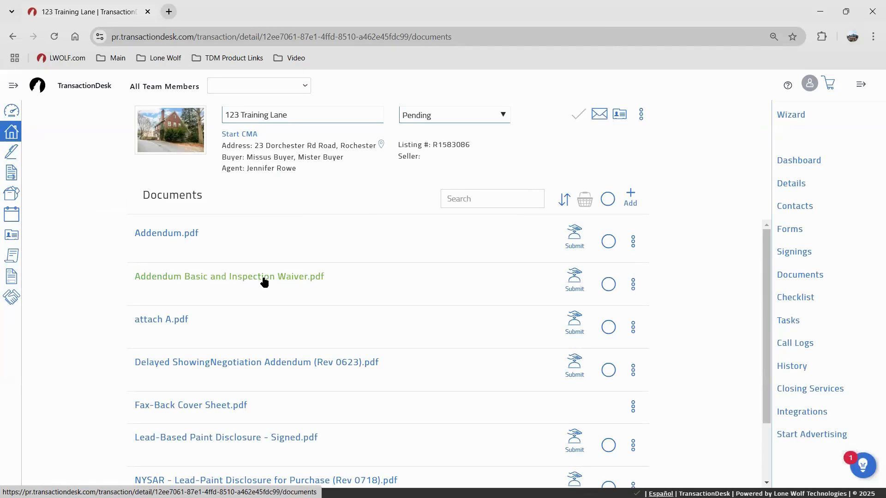
{"action": "left_click", "coordinate": [169, 234]}
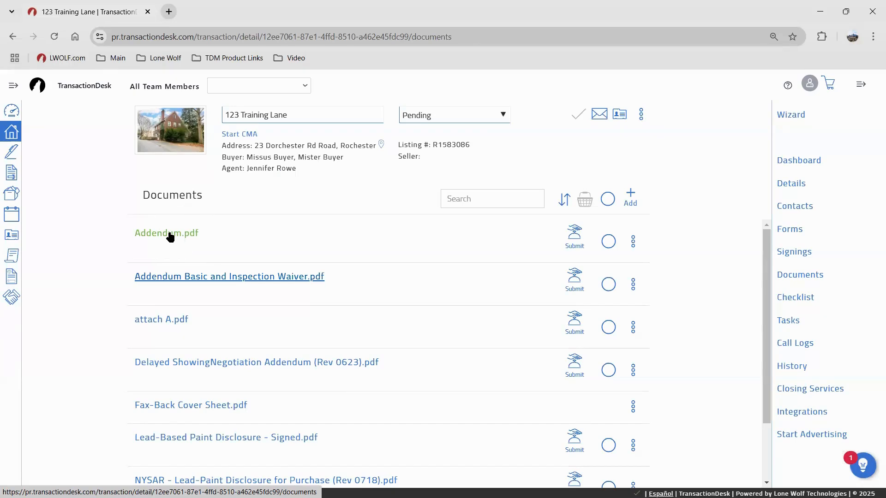
{"action": "left_click", "coordinate": [169, 235]}
{"action": "left_click", "coordinate": [187, 278]}
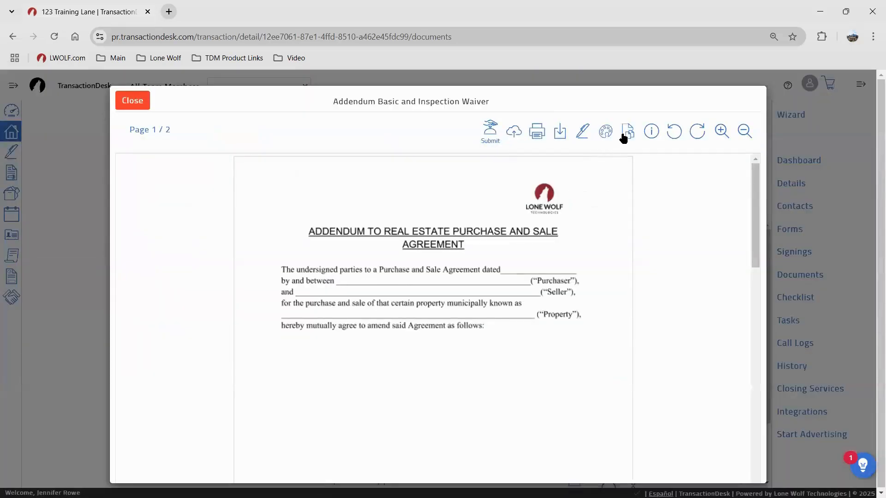
{"action": "left_click", "coordinate": [628, 131]}
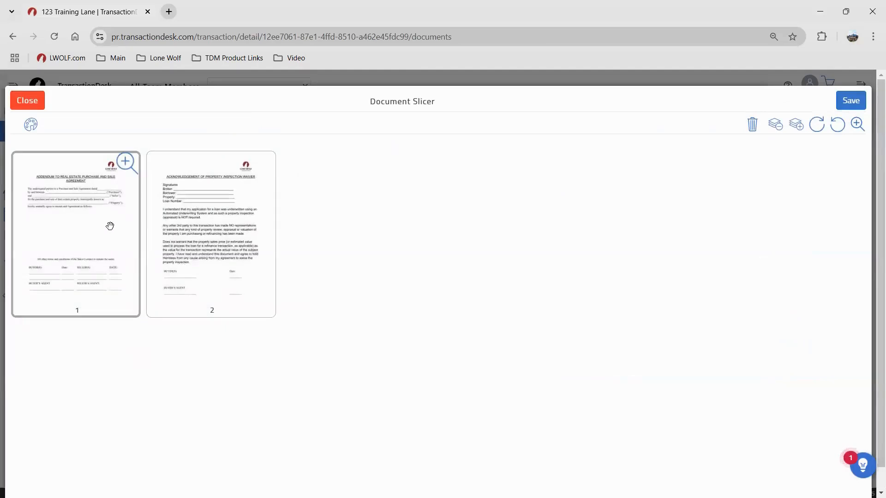
{"action": "left_click", "coordinate": [110, 226]}
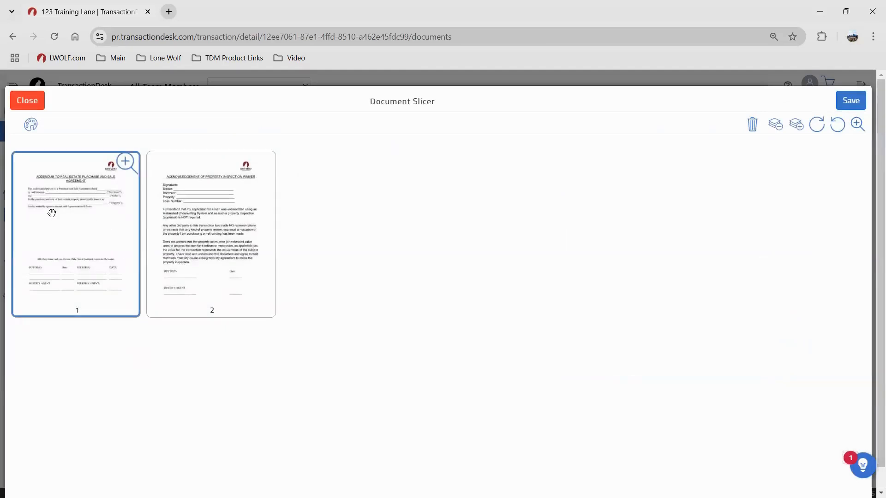
{"action": "left_click", "coordinate": [752, 125]}
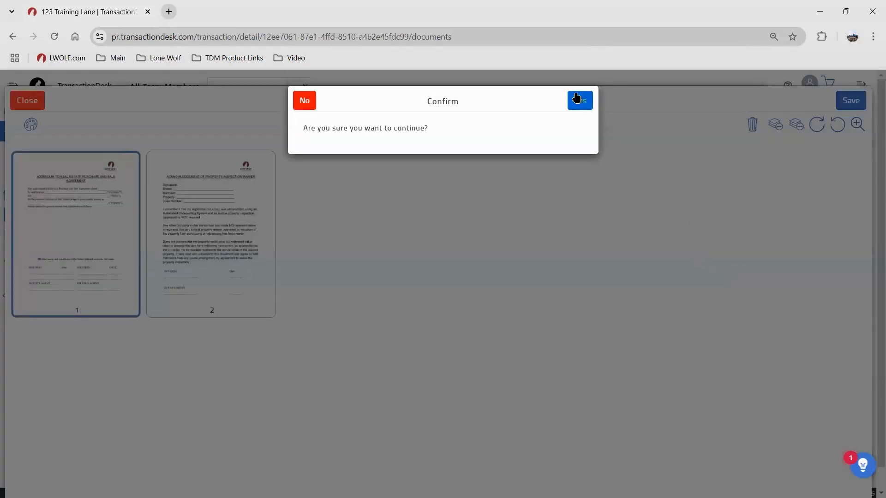
{"action": "left_click", "coordinate": [577, 100]}
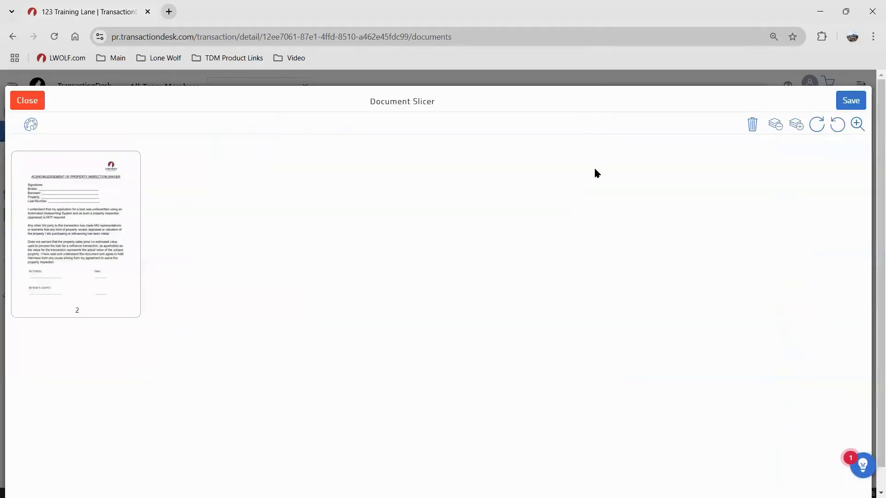
Save the remaining page as a new document named 'Inspection Waiver', close, and decline saving changes
{"action": "left_click", "coordinate": [851, 101]}
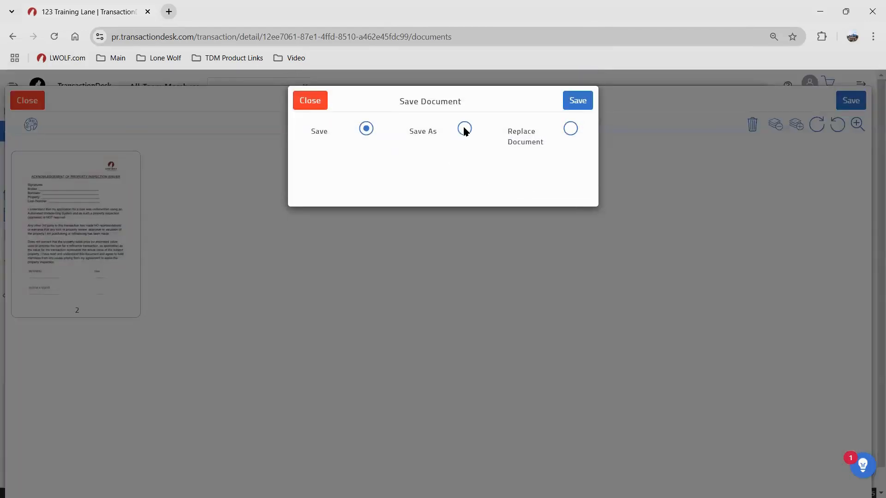
{"action": "left_click", "coordinate": [464, 129]}
{"action": "left_click", "coordinate": [454, 166]}
{"action": "type", "text": "Ins"}
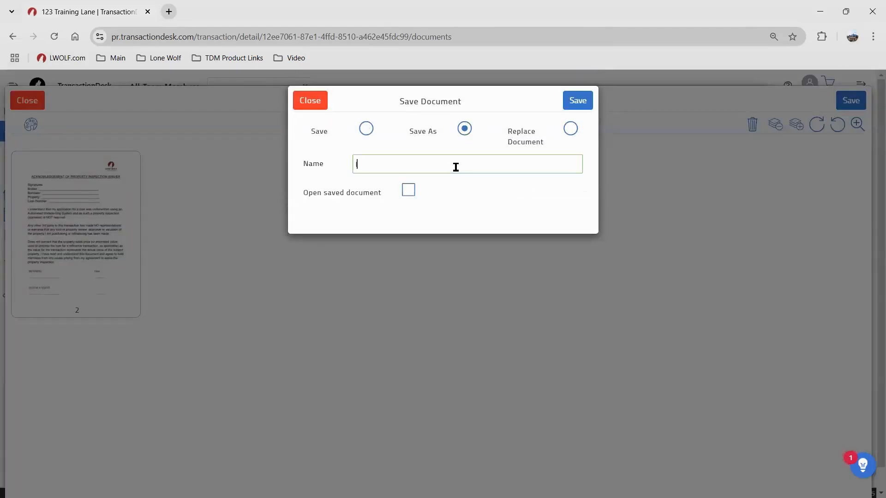
{"action": "type", "text": "pection Waiver"}
{"action": "left_click", "coordinate": [576, 101]}
{"action": "left_click", "coordinate": [36, 99]}
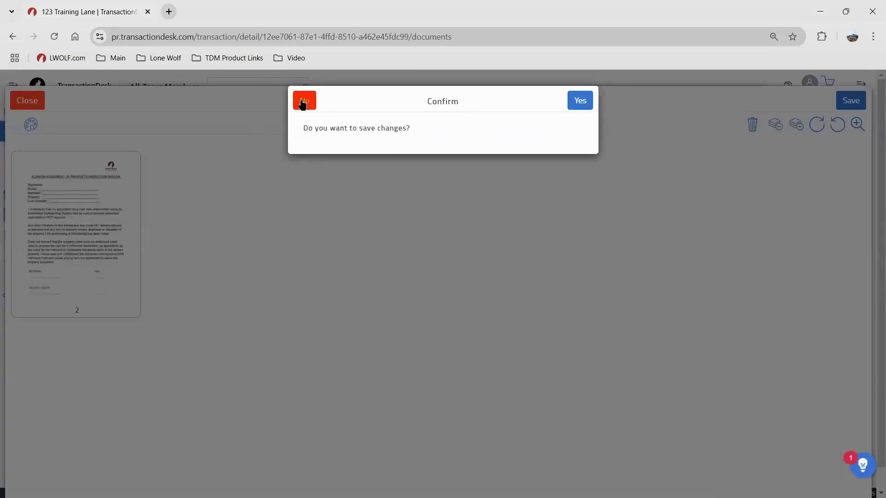
{"action": "left_click", "coordinate": [301, 103]}
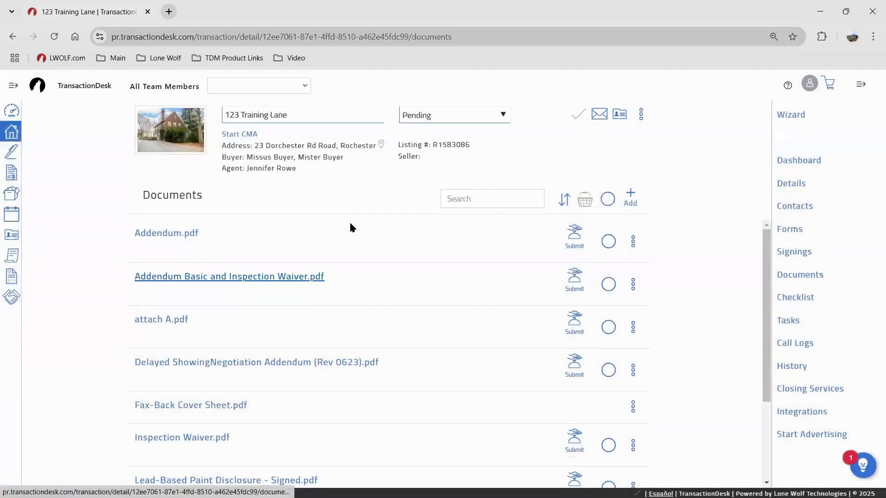
{"action": "left_click", "coordinate": [315, 278]}
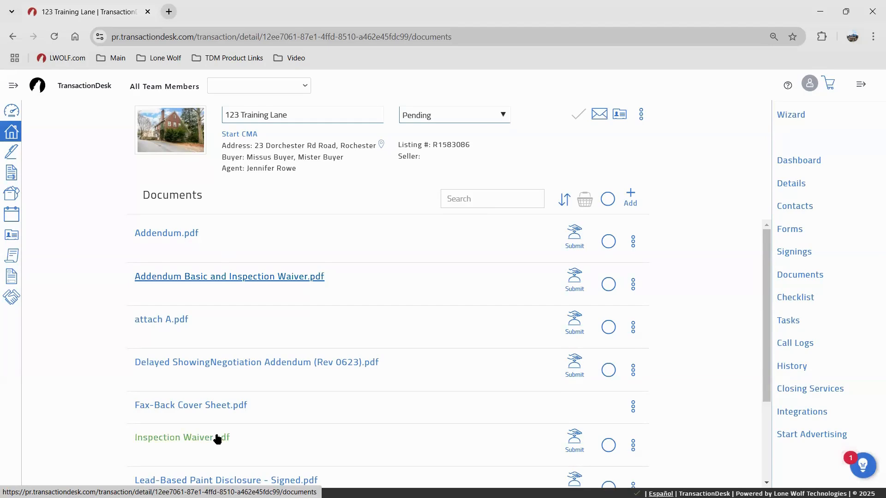
{"action": "left_click", "coordinate": [274, 278]}
{"action": "left_click", "coordinate": [792, 252]}
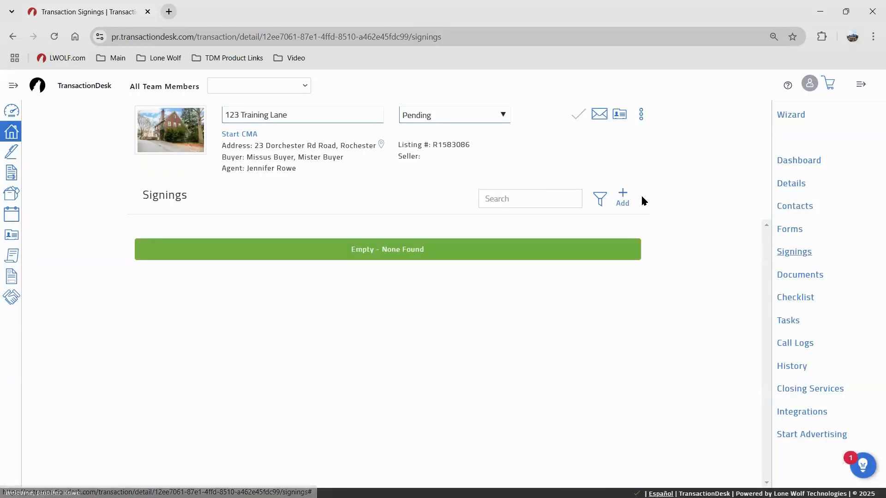
Add a new signing named 'Example 1' and save it
{"action": "left_click", "coordinate": [619, 211]}
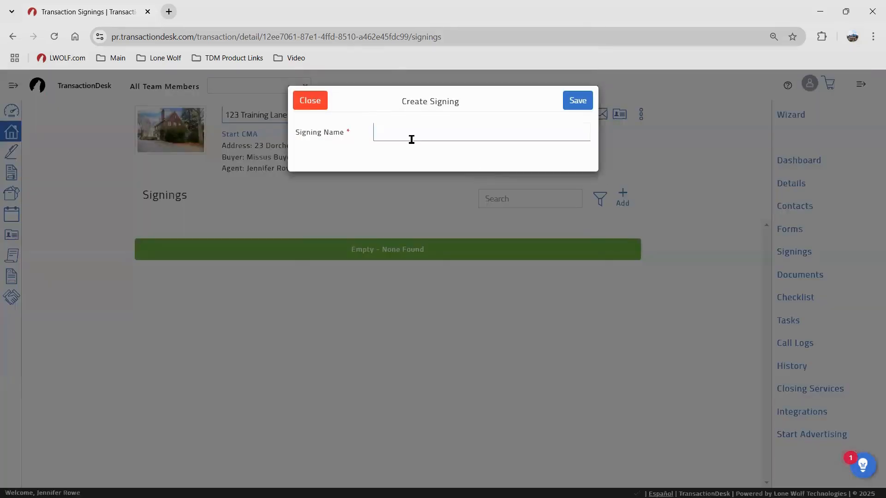
{"action": "type", "text": "Ex"}
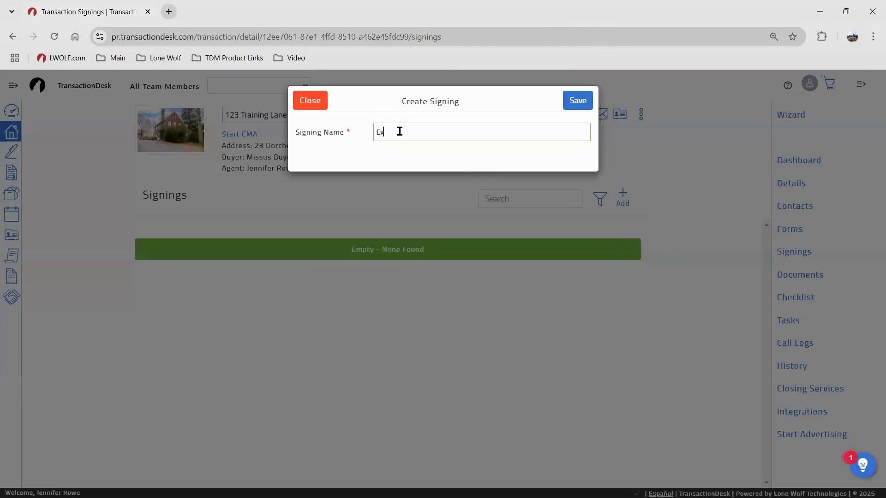
{"action": "type", "text": "ample 1"}
{"action": "left_click", "coordinate": [583, 102]}
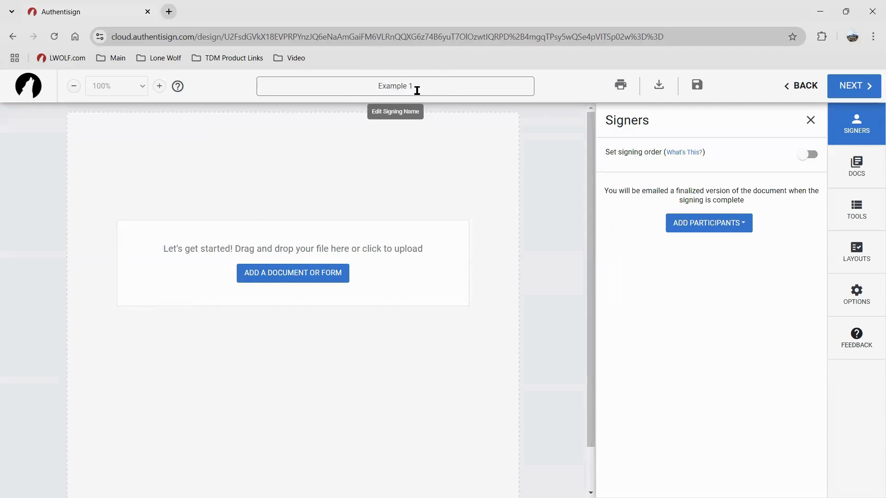
Tick both buyers in the Add from Transaction list and open the first buyer's type choices
{"action": "key", "text": "ctrl"}
{"action": "key", "text": "ctrl"}
{"action": "key", "text": "ctrl"}
{"action": "key", "text": "ctrl"}
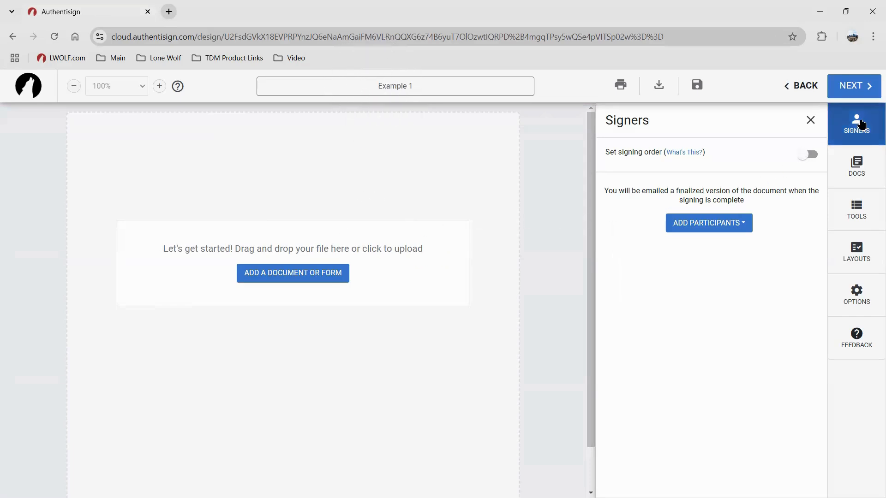
{"action": "key", "text": "ctrl"}
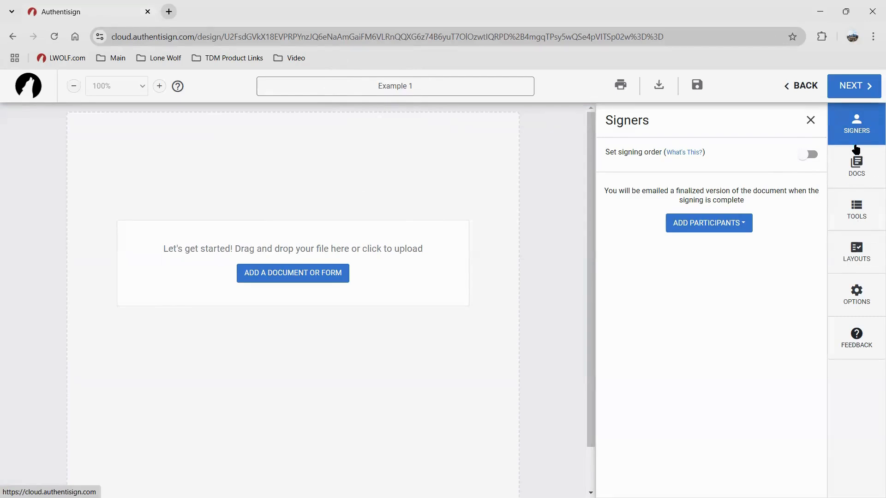
{"action": "key", "text": "ctrl"}
{"action": "key", "text": "ctrl"}
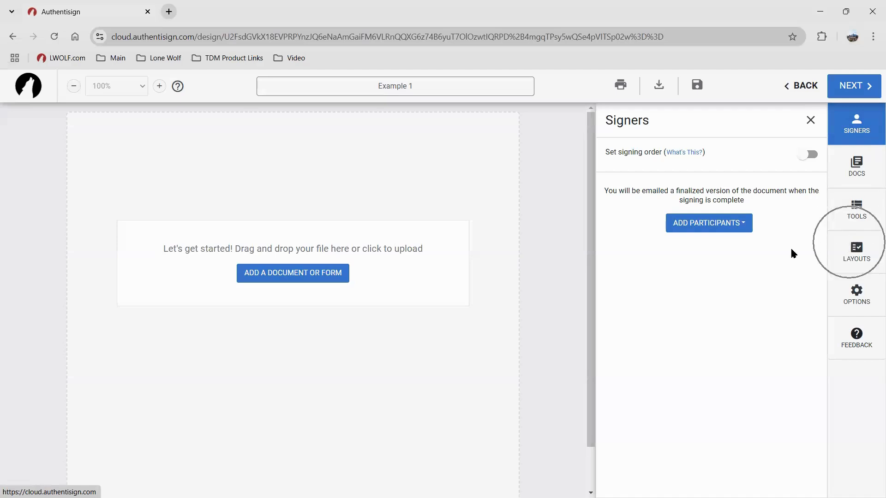
{"action": "key", "text": "ctrl"}
{"action": "left_click", "coordinate": [706, 226]}
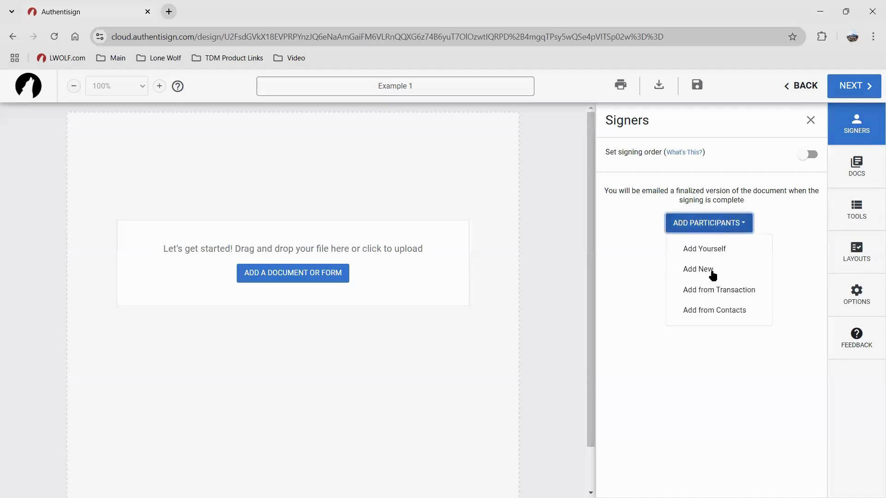
{"action": "key", "text": "ctrl"}
{"action": "left_click", "coordinate": [718, 291]}
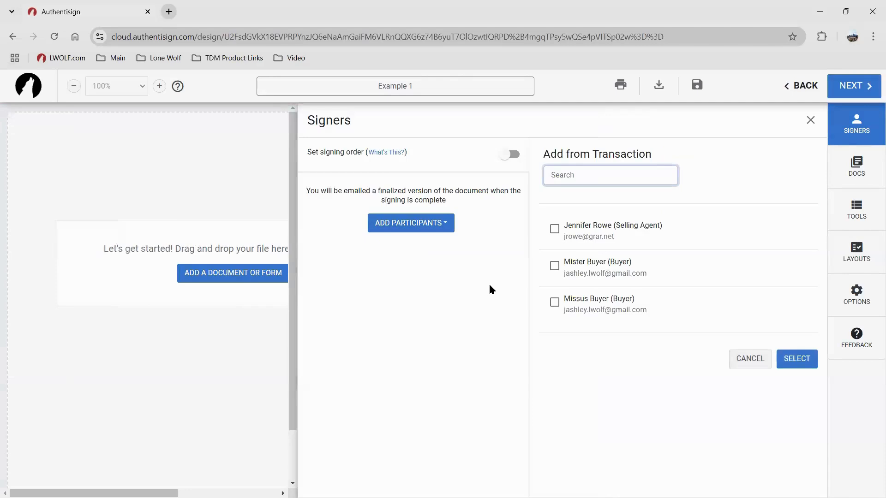
{"action": "left_click", "coordinate": [555, 267]}
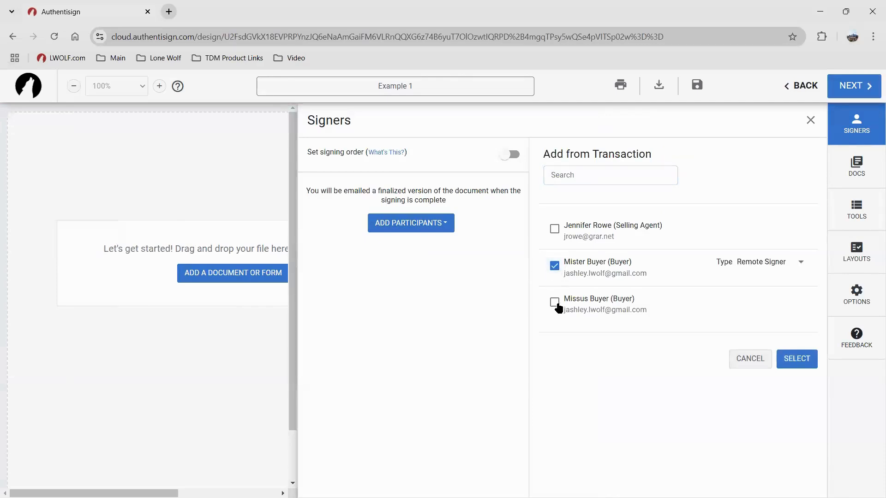
{"action": "left_click", "coordinate": [555, 302]}
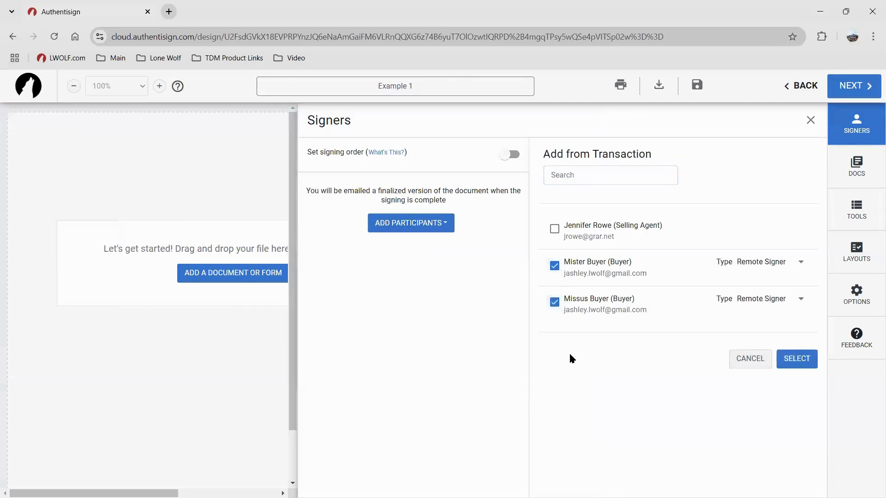
{"action": "left_click", "coordinate": [752, 269]}
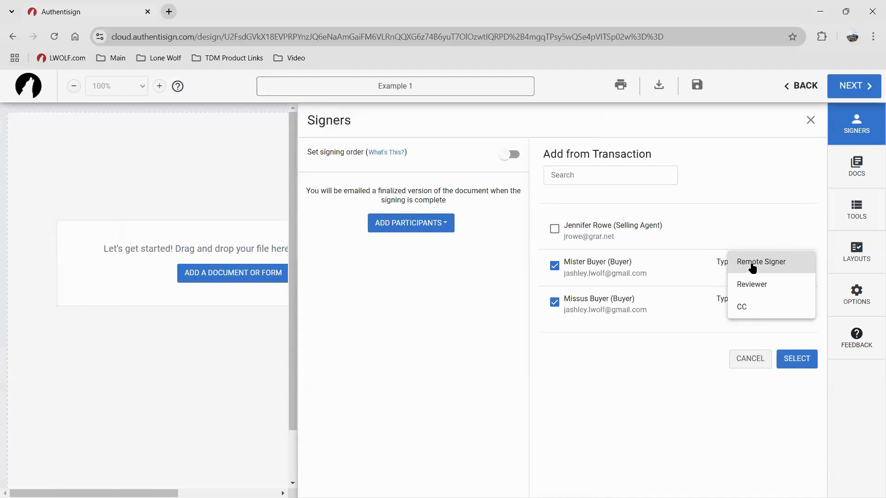
Set the first buyer's type back to Remote Signer and add both buyers as signers
{"action": "left_click", "coordinate": [753, 287]}
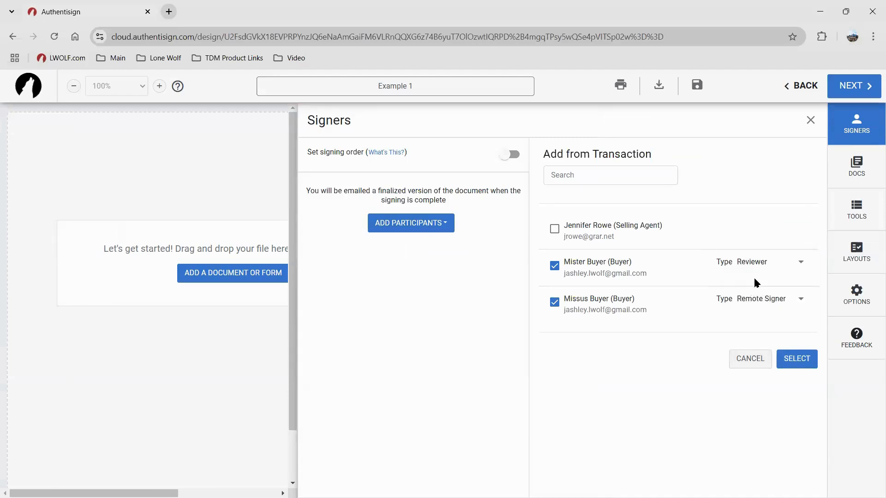
{"action": "left_click", "coordinate": [757, 261]}
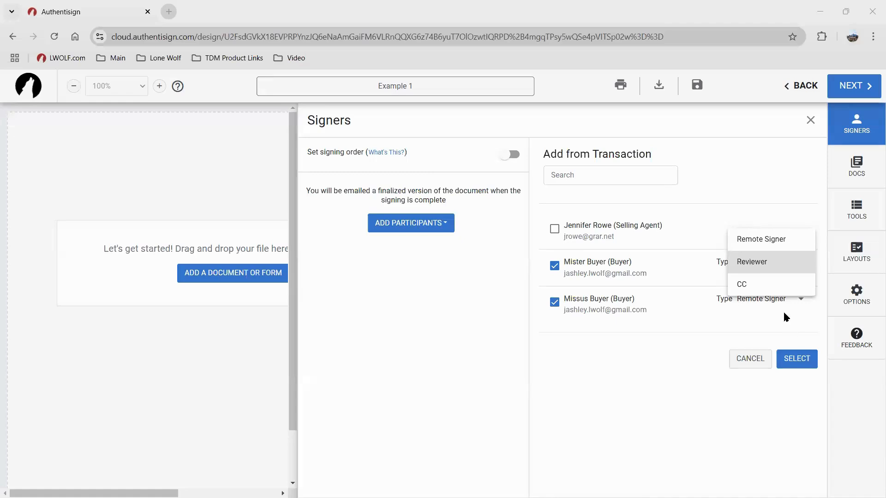
{"action": "left_click", "coordinate": [759, 239]}
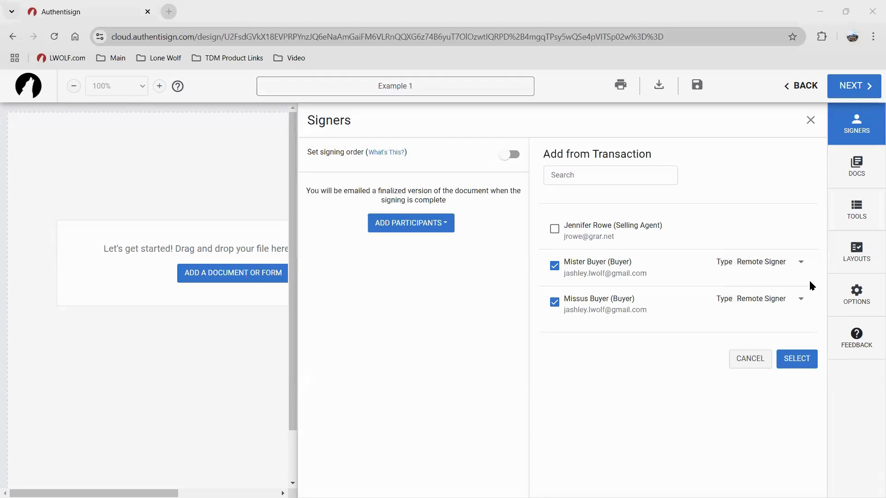
{"action": "left_click", "coordinate": [807, 359]}
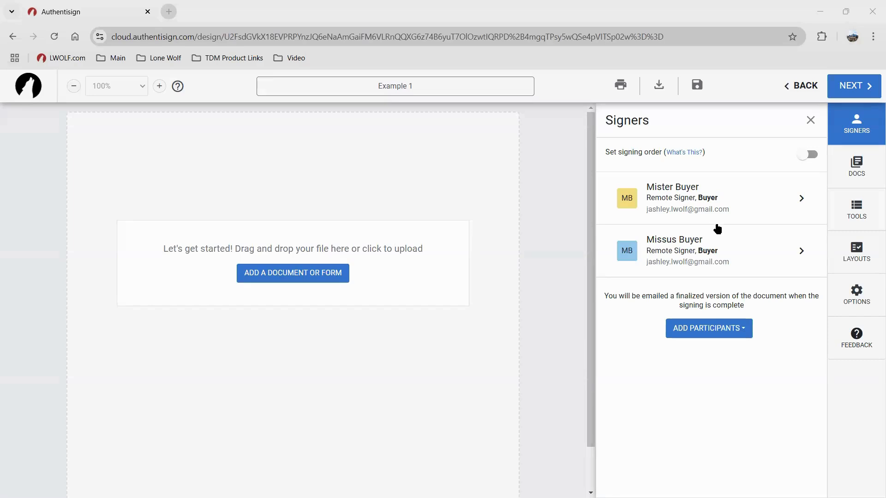
{"action": "left_click", "coordinate": [681, 200]}
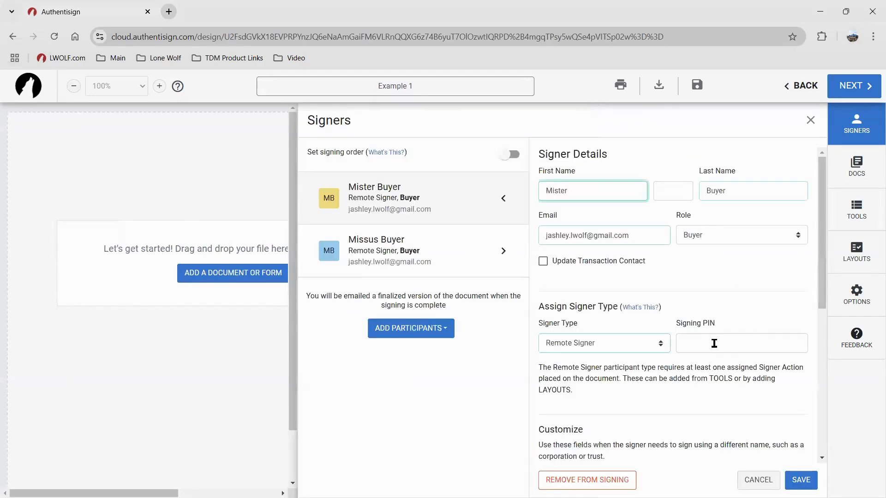
{"action": "key", "text": "ctrl"}
{"action": "key", "text": "ctrl"}
{"action": "key", "text": "ctrl"}
{"action": "key", "text": "ctrl"}
{"action": "key", "text": "ctrl"}
{"action": "key", "text": "ctrl"}
{"action": "key", "text": "ctrl"}
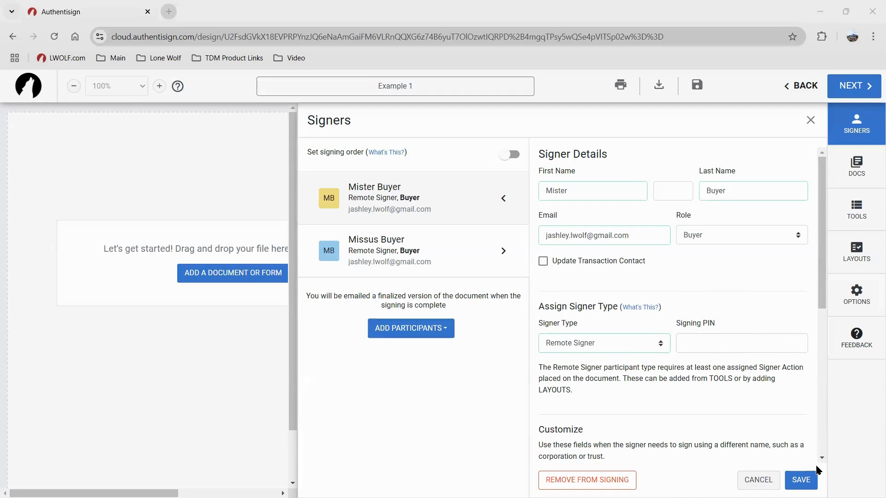
{"action": "left_click", "coordinate": [801, 480]}
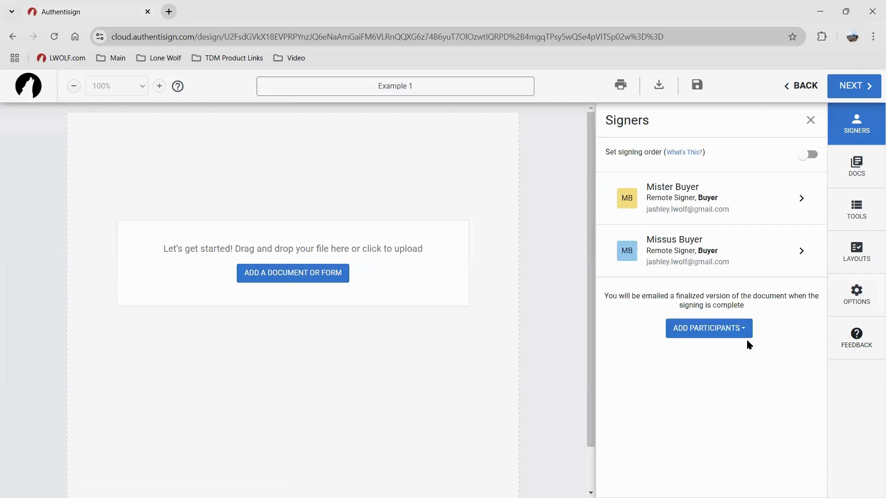
{"action": "left_click", "coordinate": [814, 156]}
{"action": "left_click", "coordinate": [813, 155]}
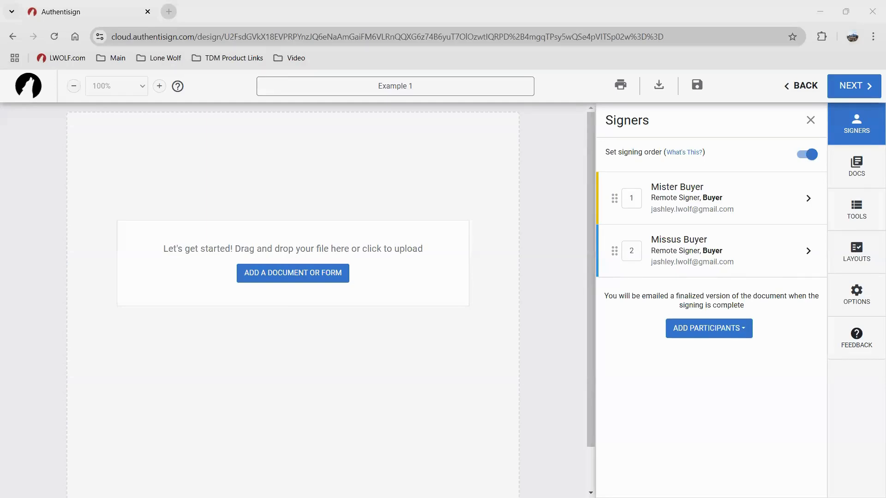
{"action": "left_click", "coordinate": [709, 198]}
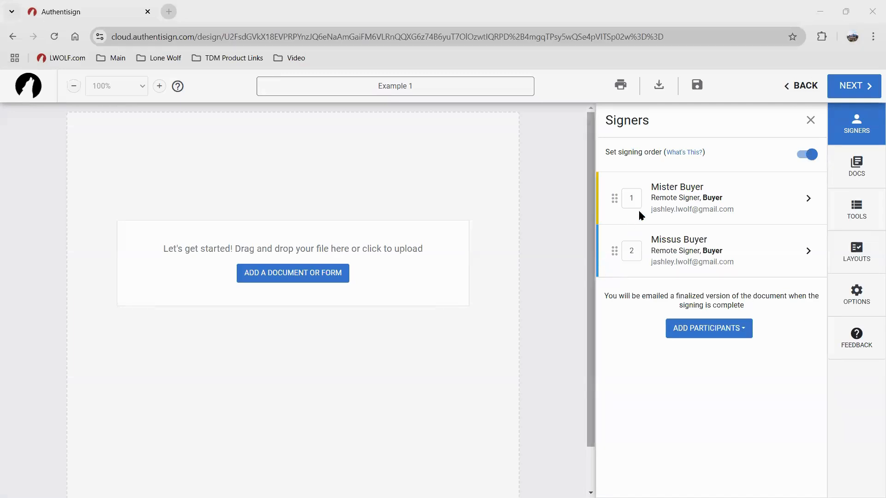
{"action": "key", "text": "ctrl"}
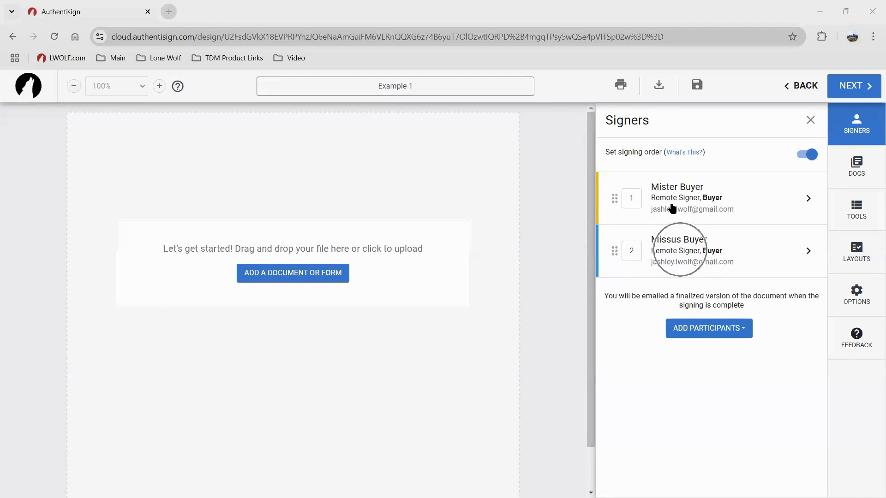
{"action": "key", "text": "ctrl"}
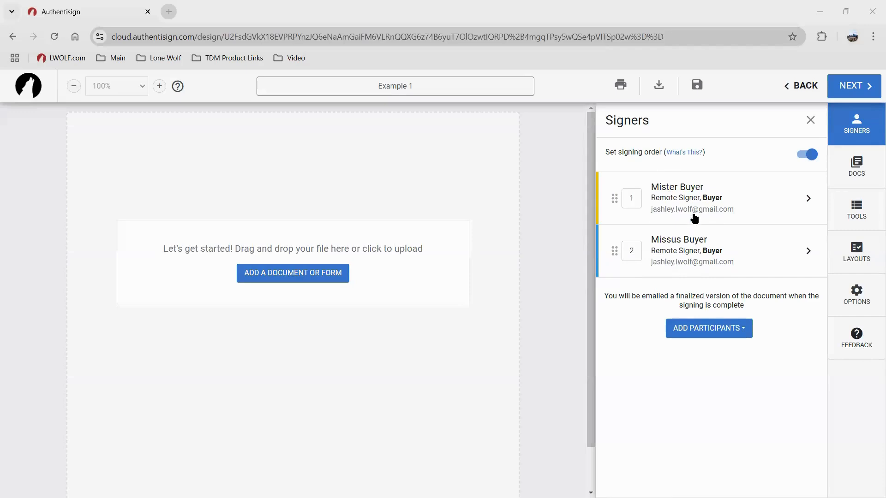
{"action": "left_click", "coordinate": [805, 155]}
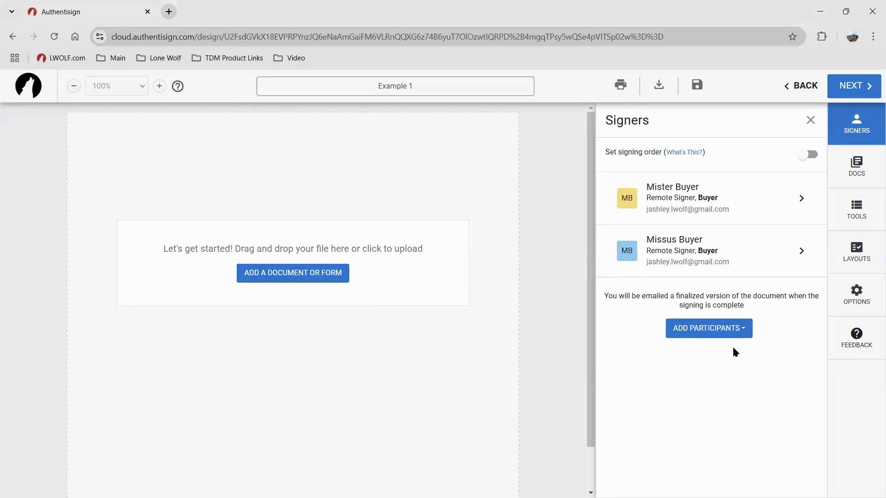
{"action": "left_click", "coordinate": [744, 330]}
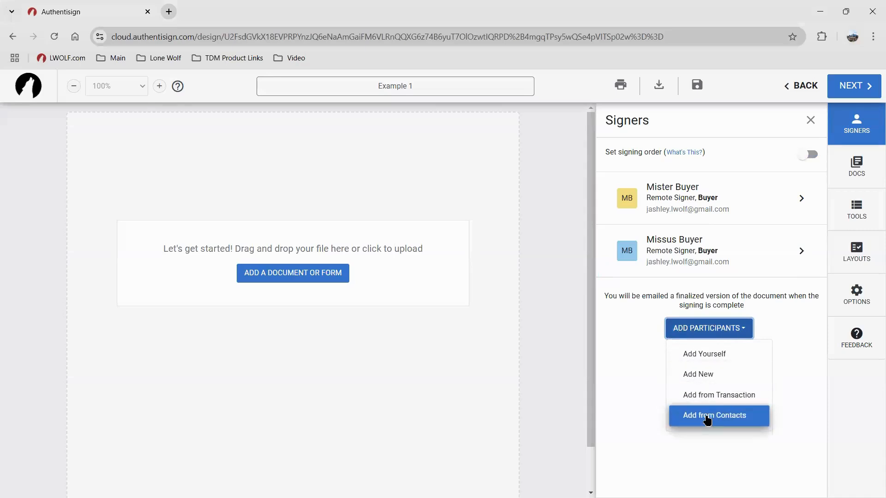
{"action": "left_click", "coordinate": [652, 367]}
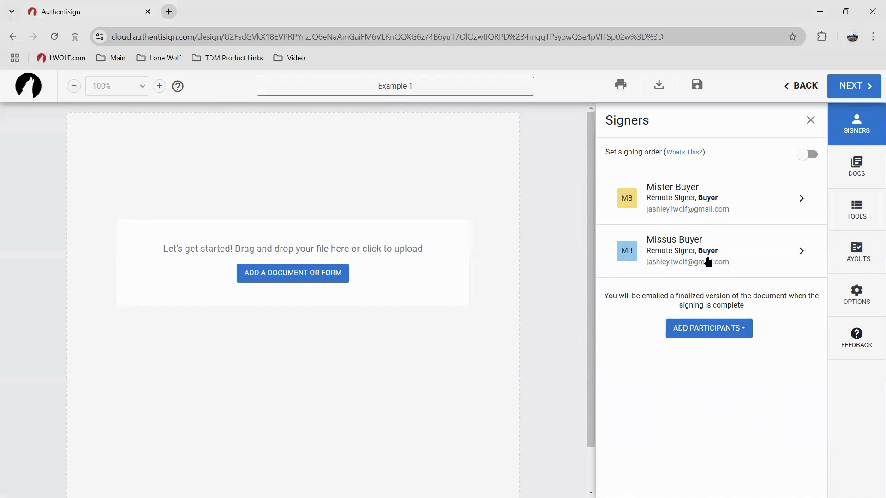
Open the Docs tab's list of documents and forms available to add
{"action": "left_click", "coordinate": [856, 169]}
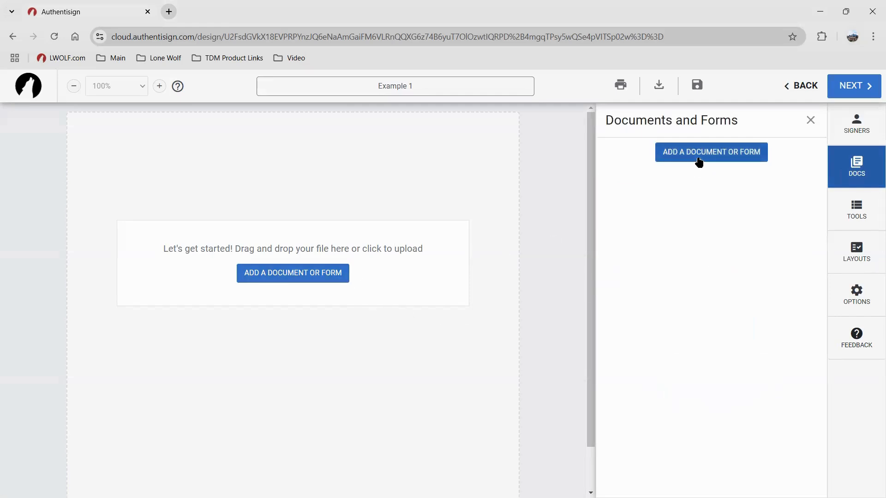
{"action": "left_click", "coordinate": [864, 173]}
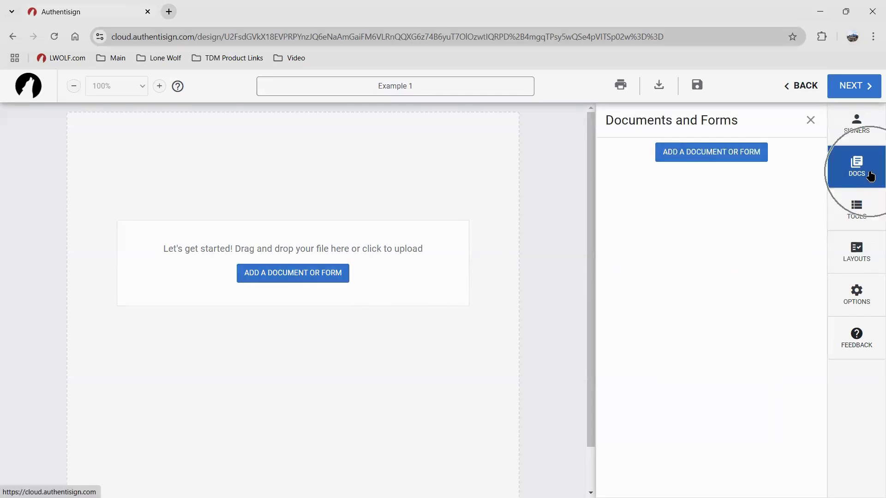
{"action": "left_click", "coordinate": [703, 156]}
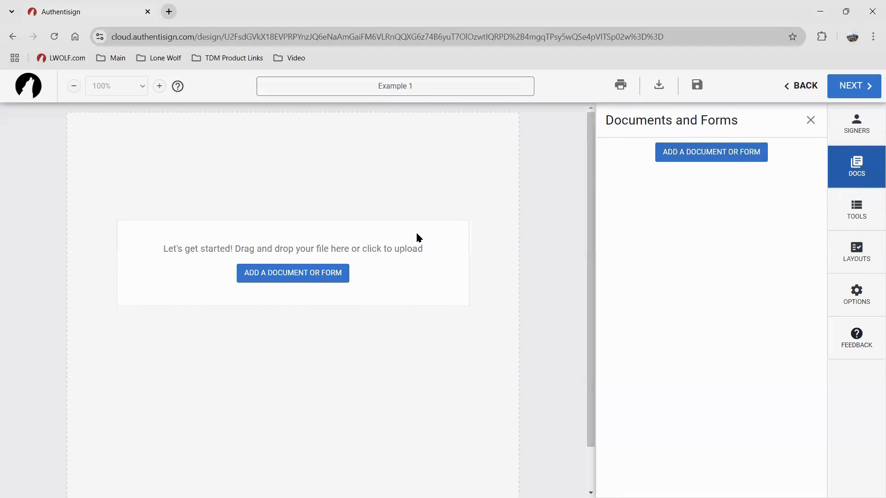
{"action": "left_click", "coordinate": [320, 278]}
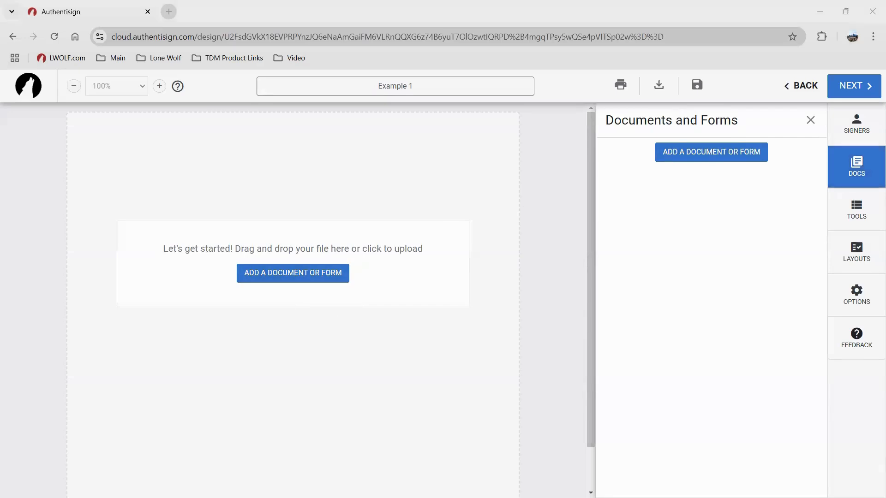
{"action": "left_click", "coordinate": [337, 281]}
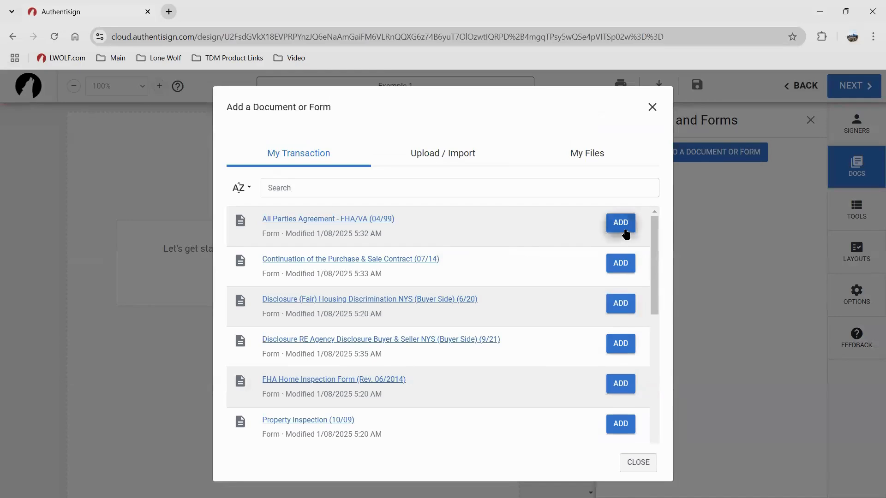
Add All Parties Agreement - FHA/VA, Lead-Based Paint Disclosure - Signed and Fair Housing Discrimination disclosure
{"action": "left_click", "coordinate": [621, 223]}
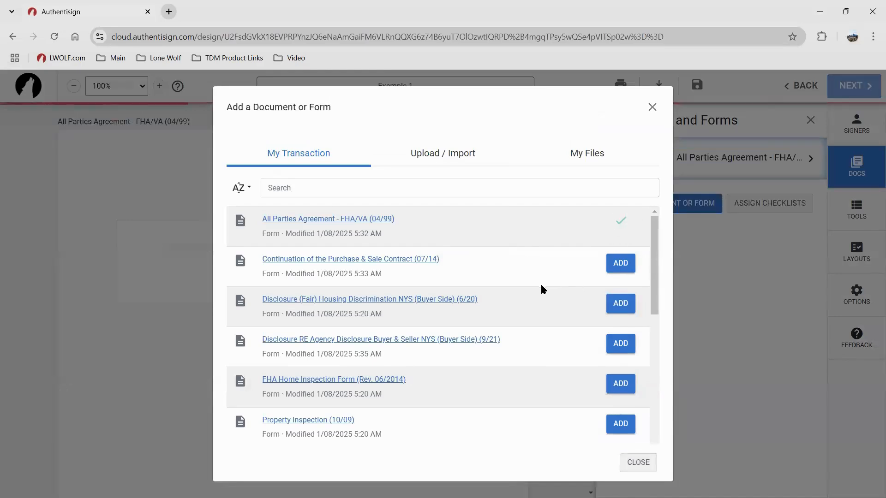
{"action": "scroll", "coordinate": [537, 282], "scroll_direction": "down", "scroll_amount": 1}
{"action": "scroll", "coordinate": [537, 282], "scroll_direction": "up", "scroll_amount": 1}
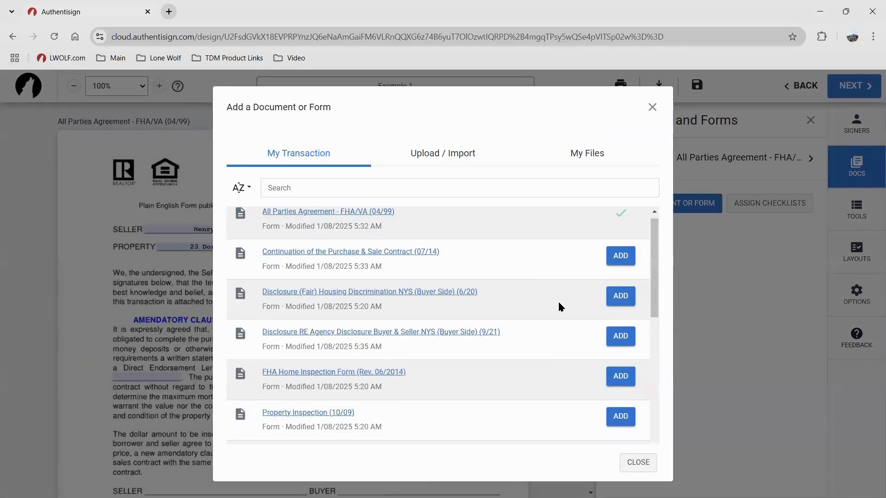
{"action": "scroll", "coordinate": [558, 307], "scroll_direction": "down", "scroll_amount": 3}
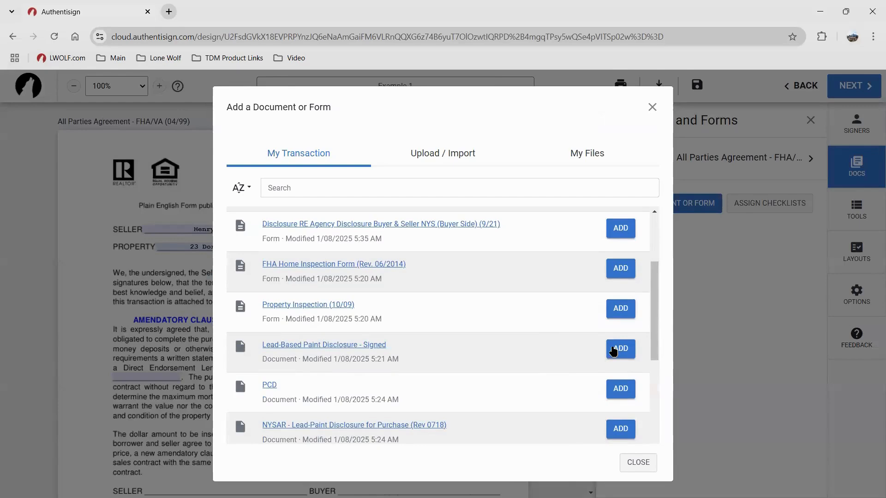
{"action": "left_click", "coordinate": [615, 348]}
{"action": "scroll", "coordinate": [481, 312], "scroll_direction": "down", "scroll_amount": 3}
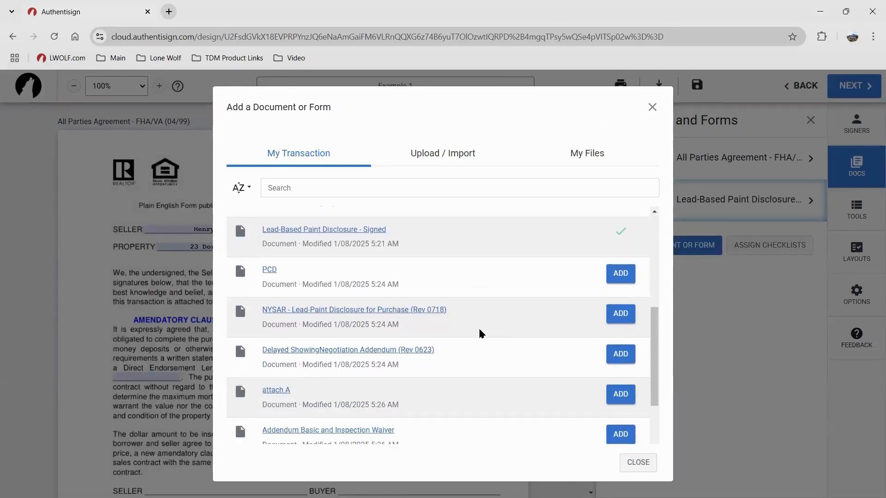
{"action": "scroll", "coordinate": [484, 329], "scroll_direction": "up", "scroll_amount": 6}
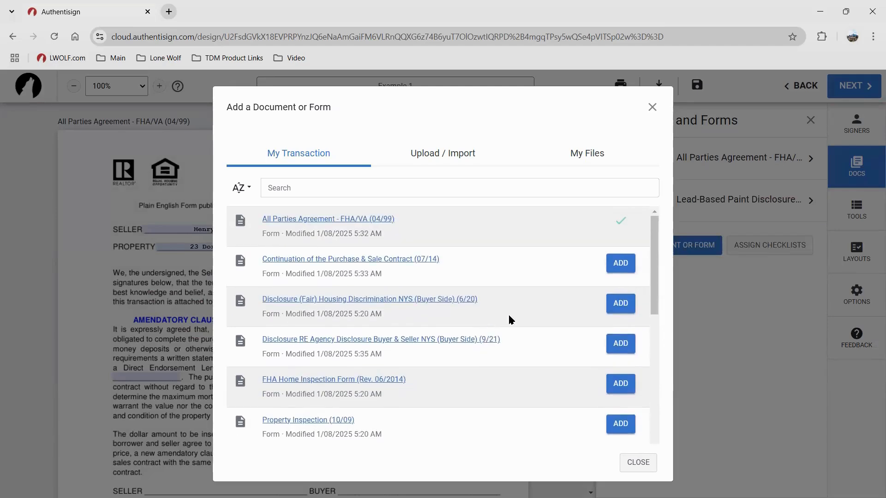
{"action": "left_click", "coordinate": [617, 303]}
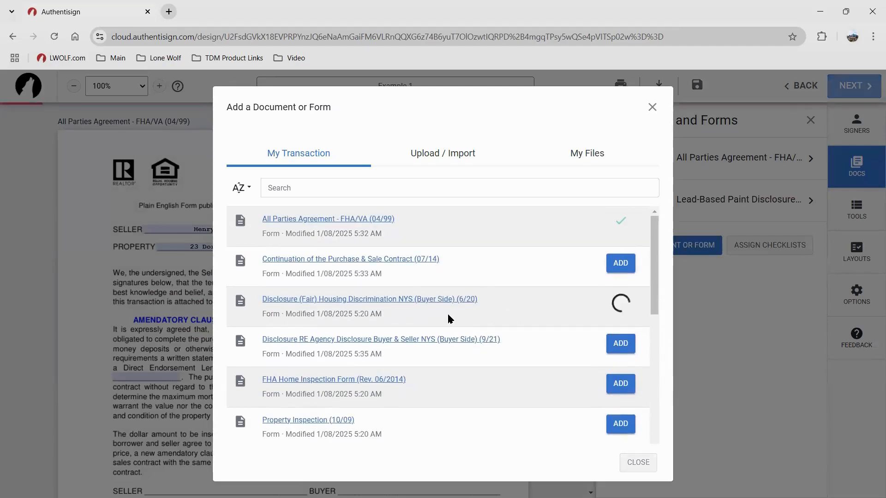
{"action": "left_click", "coordinate": [637, 463]}
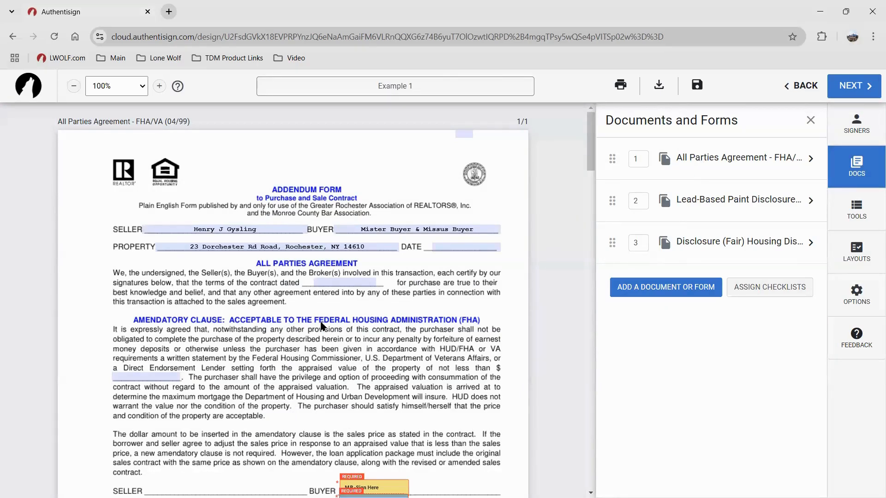
{"action": "scroll", "coordinate": [322, 327], "scroll_direction": "down", "scroll_amount": 3}
Inspect the dollar-amount, contract dated and DATE fields on the All Parties Agreement
{"action": "key", "text": "ctrl"}
{"action": "key", "text": "ctrl"}
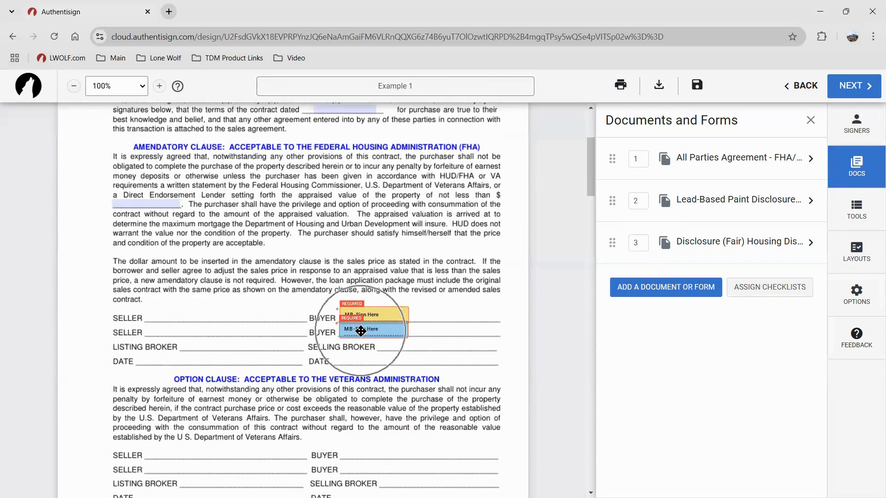
{"action": "scroll", "coordinate": [228, 300], "scroll_direction": "up", "scroll_amount": 2}
{"action": "left_click", "coordinate": [164, 320]}
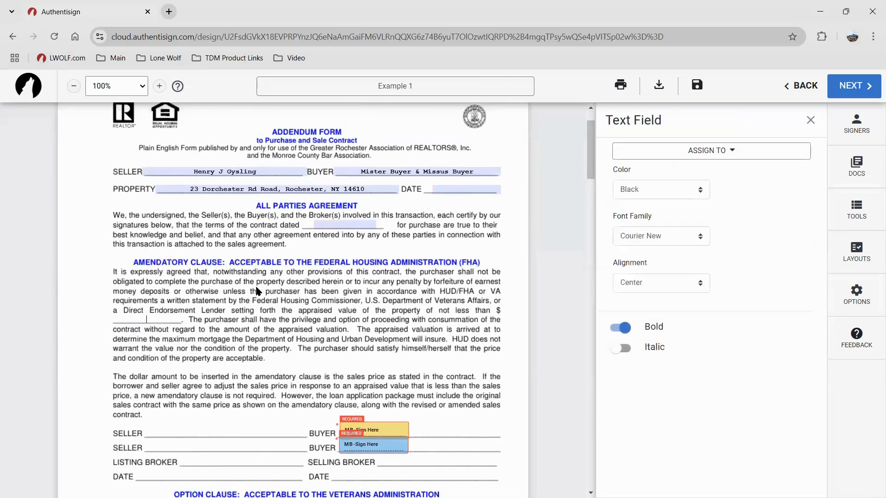
{"action": "left_click", "coordinate": [336, 226]}
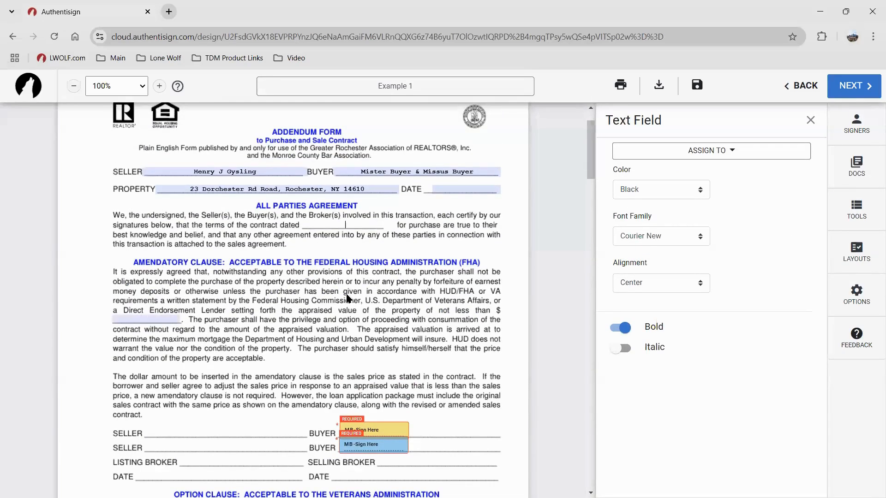
{"action": "left_click", "coordinate": [449, 192]}
{"action": "left_click", "coordinate": [437, 307]}
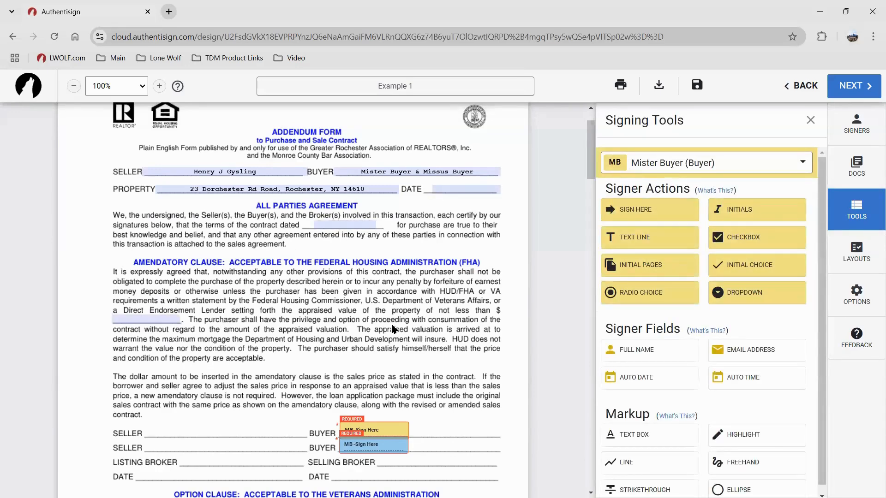
Check the Mister Buyer and Missus Buyer name fields further down the agreement
{"action": "scroll", "coordinate": [374, 346], "scroll_direction": "down", "scroll_amount": 3}
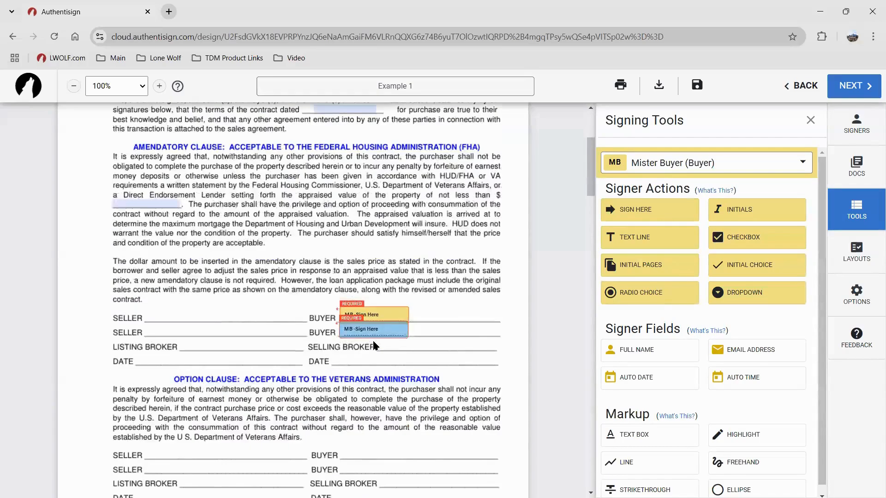
{"action": "scroll", "coordinate": [373, 341], "scroll_direction": "down", "scroll_amount": 20}
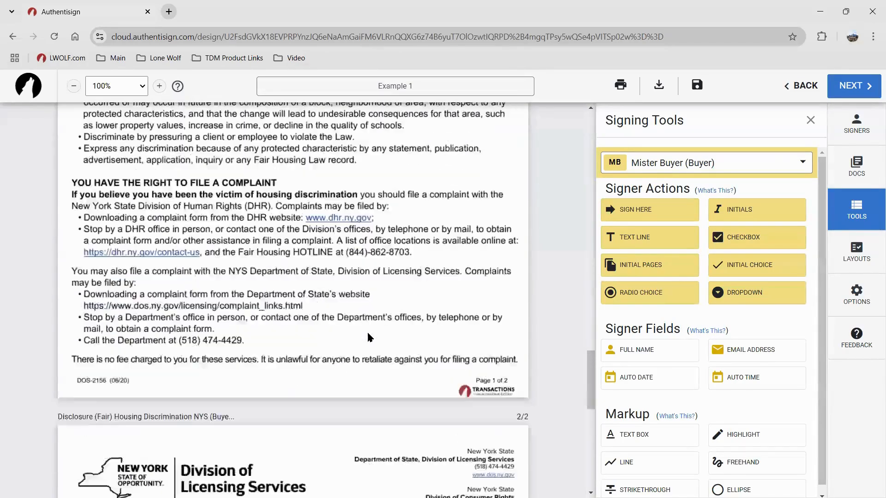
{"action": "scroll", "coordinate": [368, 333], "scroll_direction": "down", "scroll_amount": 6}
{"action": "left_click", "coordinate": [259, 316]}
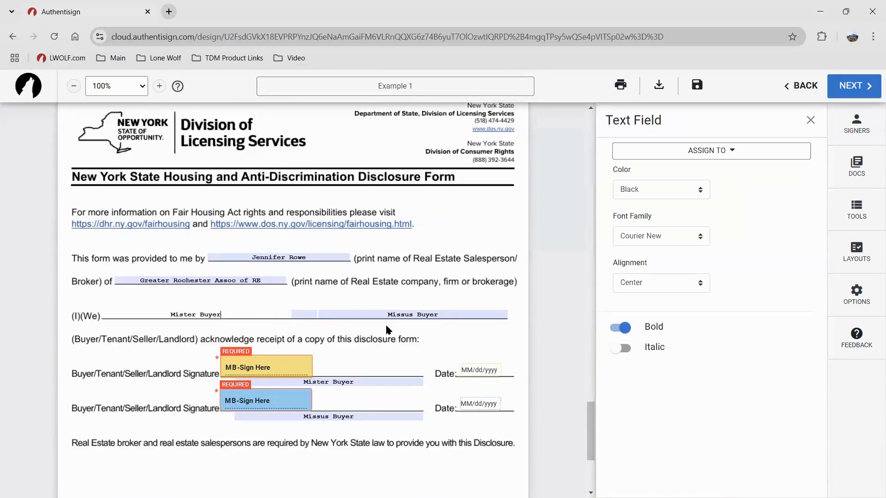
{"action": "left_click", "coordinate": [372, 314]}
{"action": "left_click", "coordinate": [374, 343]}
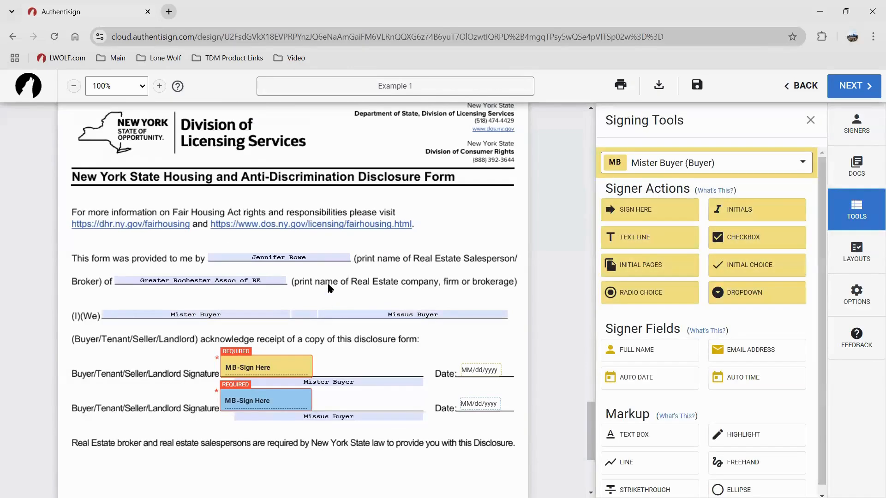
{"action": "scroll", "coordinate": [372, 358], "scroll_direction": "down", "scroll_amount": 1}
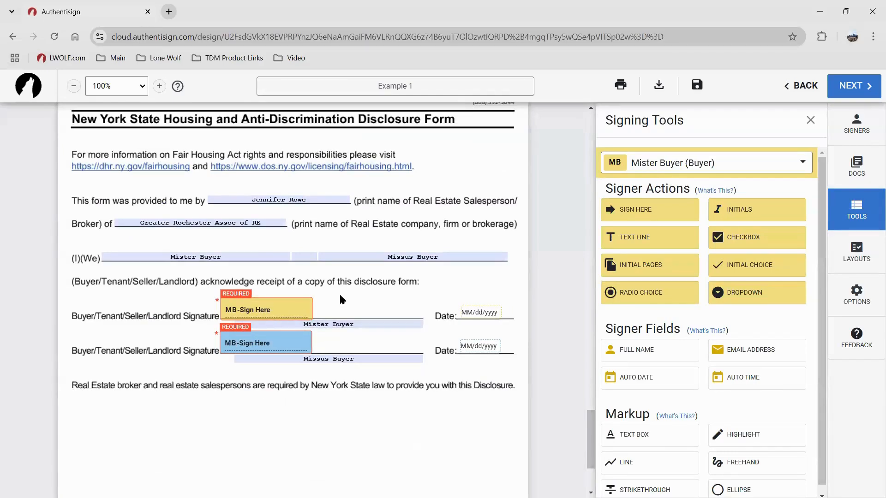
{"action": "scroll", "coordinate": [340, 300], "scroll_direction": "up", "scroll_amount": 10}
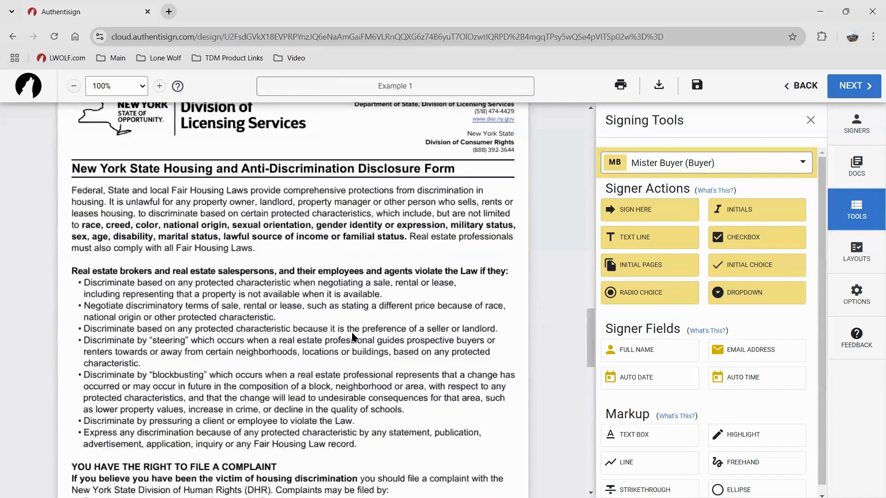
{"action": "scroll", "coordinate": [352, 336], "scroll_direction": "up", "scroll_amount": 5}
Open the envelope's documents list and move the Fair Housing disclosure up to second place
{"action": "left_click", "coordinate": [857, 166]}
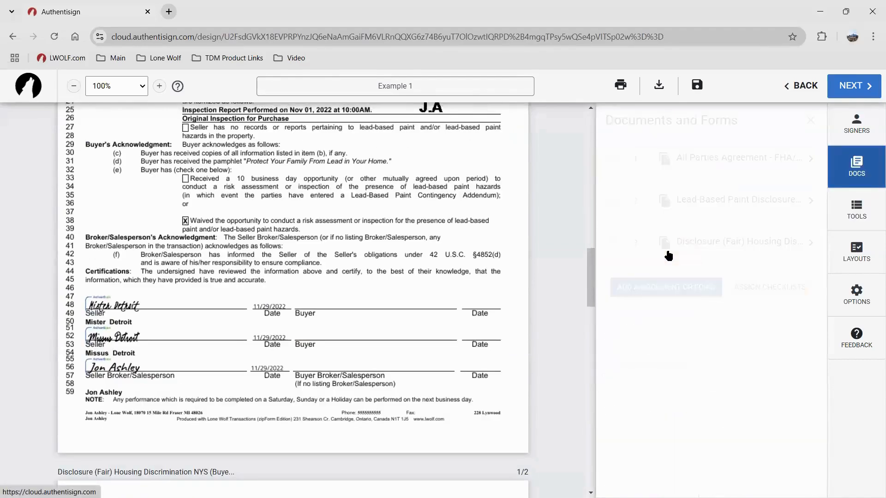
{"action": "left_click_drag", "start_coordinate": [613, 243], "coordinate": [616, 203]}
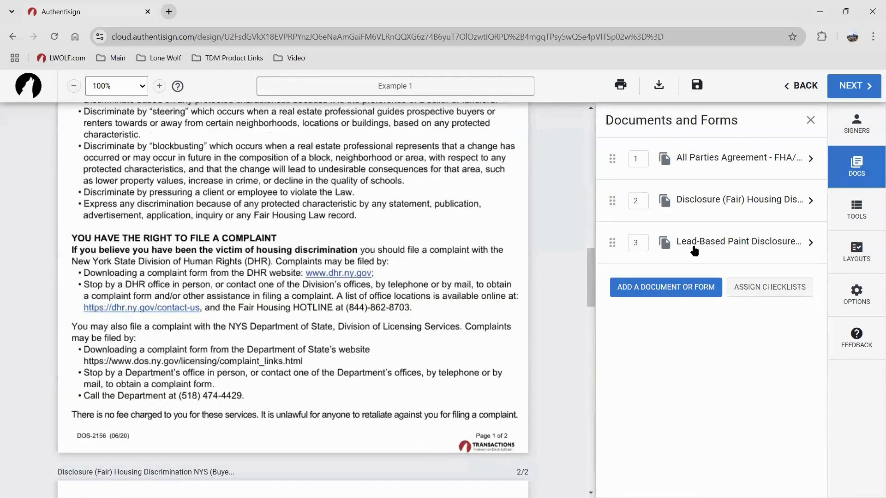
{"action": "scroll", "coordinate": [401, 317], "scroll_direction": "down", "scroll_amount": 15}
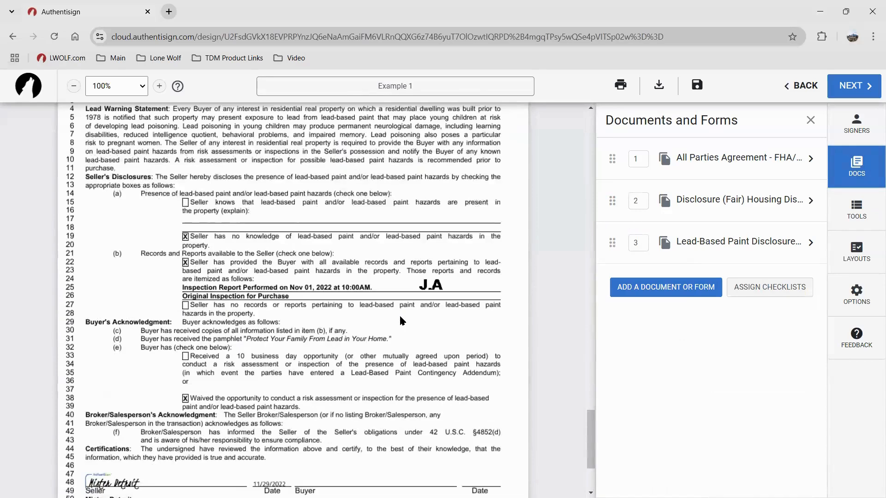
{"action": "scroll", "coordinate": [400, 318], "scroll_direction": "up", "scroll_amount": 1}
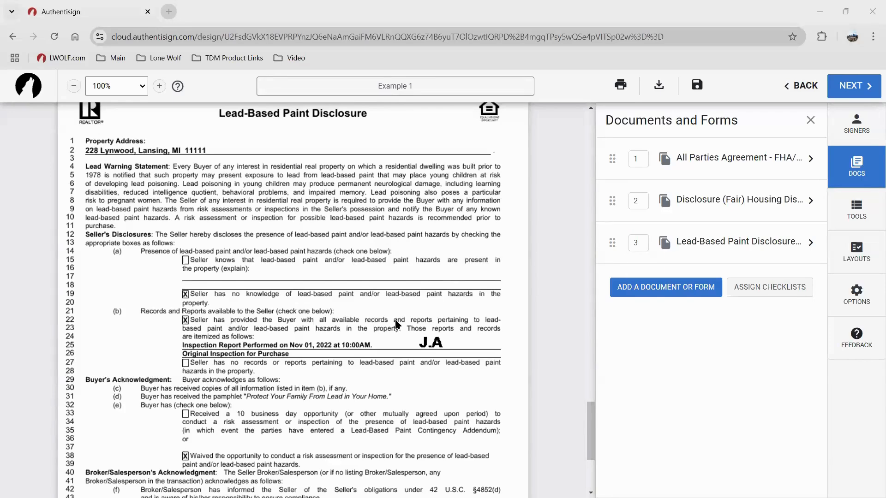
{"action": "scroll", "coordinate": [350, 350], "scroll_direction": "down", "scroll_amount": 4}
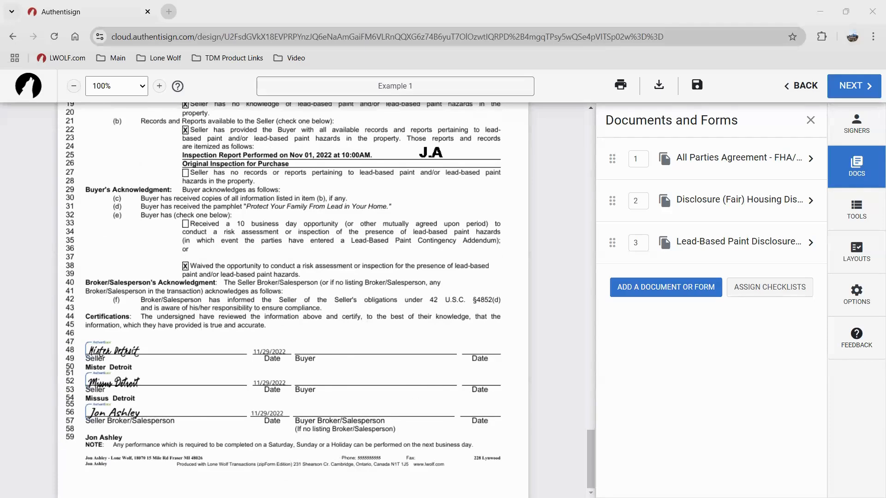
{"action": "scroll", "coordinate": [363, 334], "scroll_direction": "up", "scroll_amount": 2}
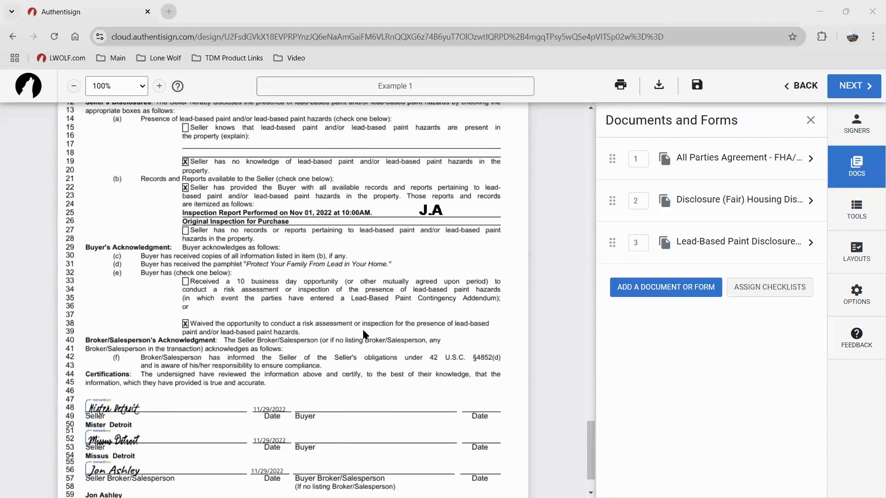
{"action": "scroll", "coordinate": [351, 365], "scroll_direction": "down", "scroll_amount": 2}
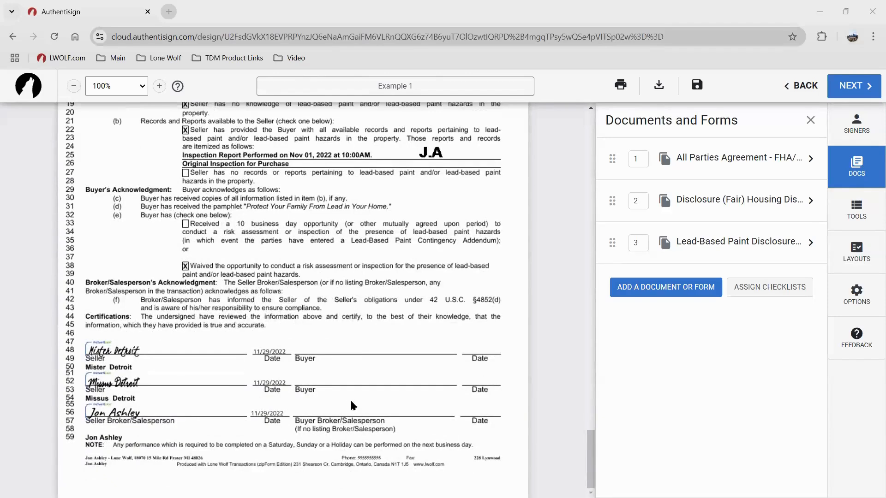
{"action": "scroll", "coordinate": [361, 324], "scroll_direction": "up", "scroll_amount": 6}
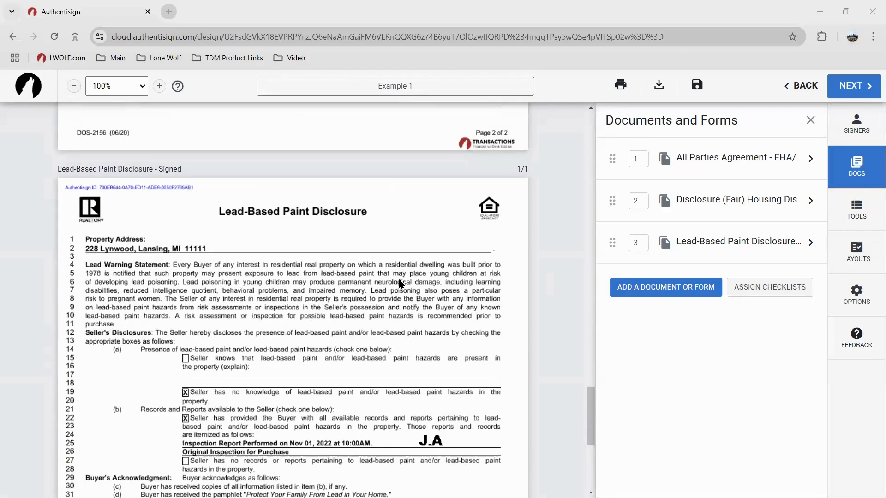
{"action": "scroll", "coordinate": [387, 262], "scroll_direction": "down", "scroll_amount": 5}
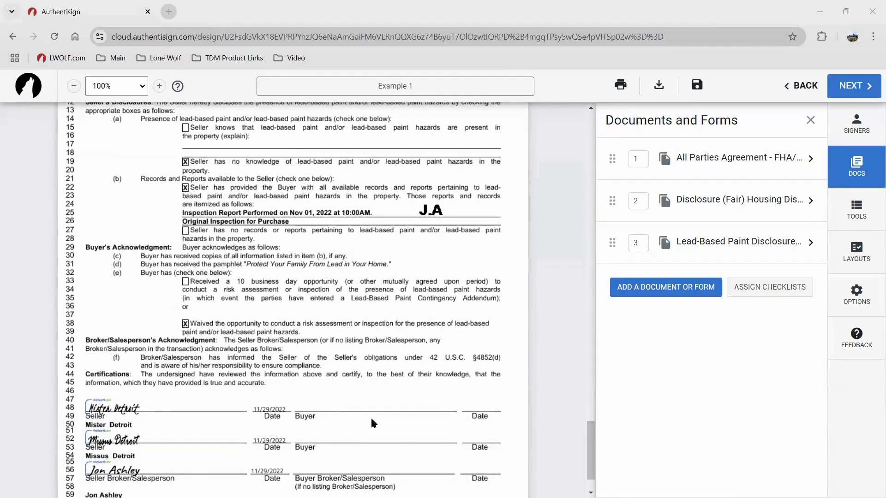
{"action": "scroll", "coordinate": [365, 304], "scroll_direction": "up", "scroll_amount": 20}
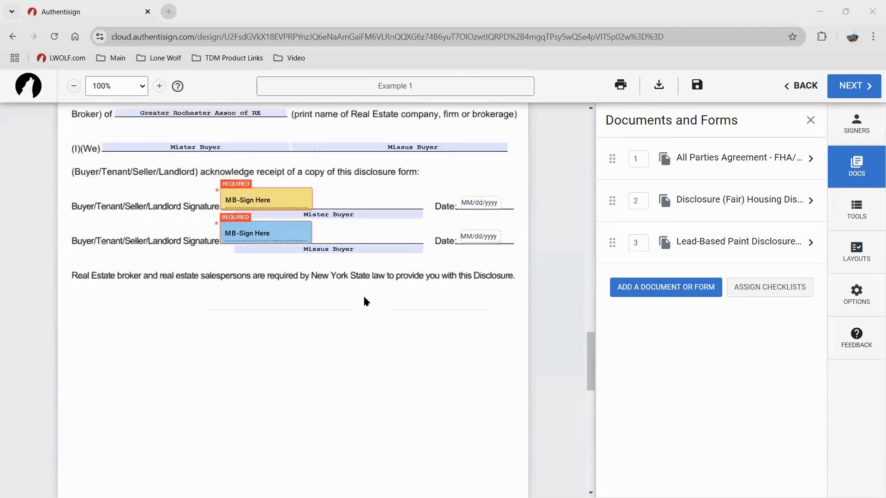
{"action": "scroll", "coordinate": [284, 297], "scroll_direction": "up", "scroll_amount": 6}
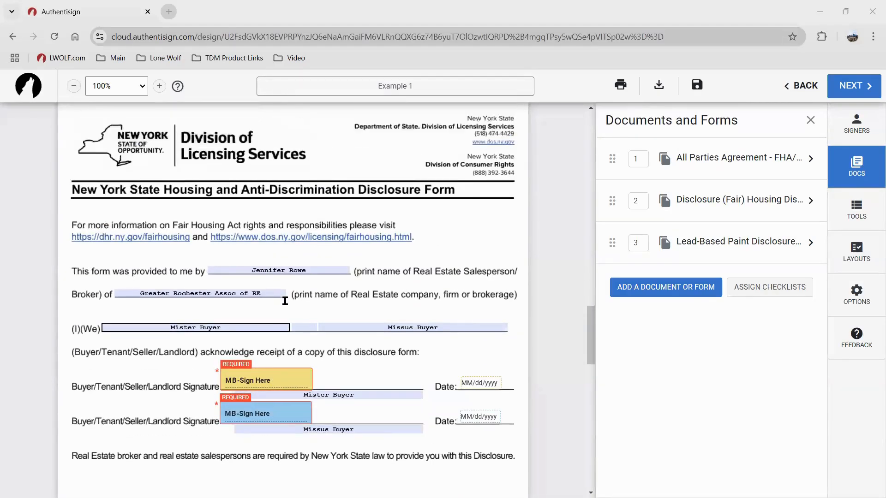
{"action": "scroll", "coordinate": [283, 298], "scroll_direction": "down", "scroll_amount": 4}
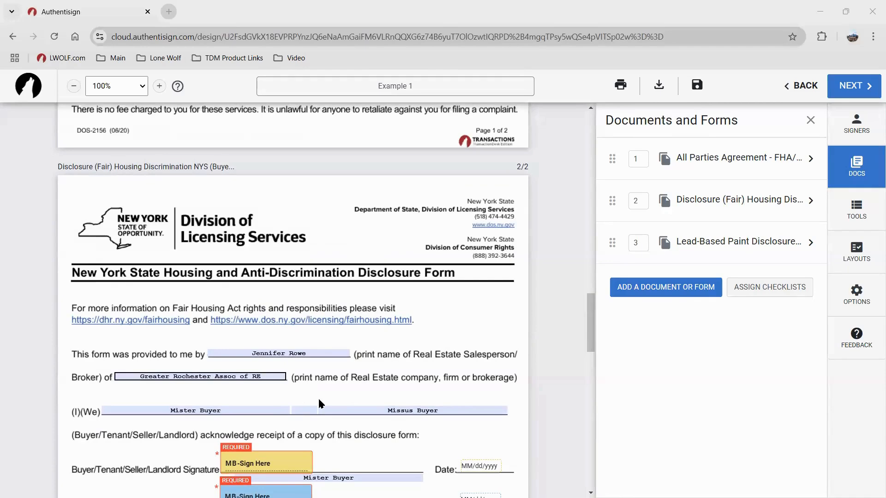
{"action": "scroll", "coordinate": [355, 422], "scroll_direction": "down", "scroll_amount": 5}
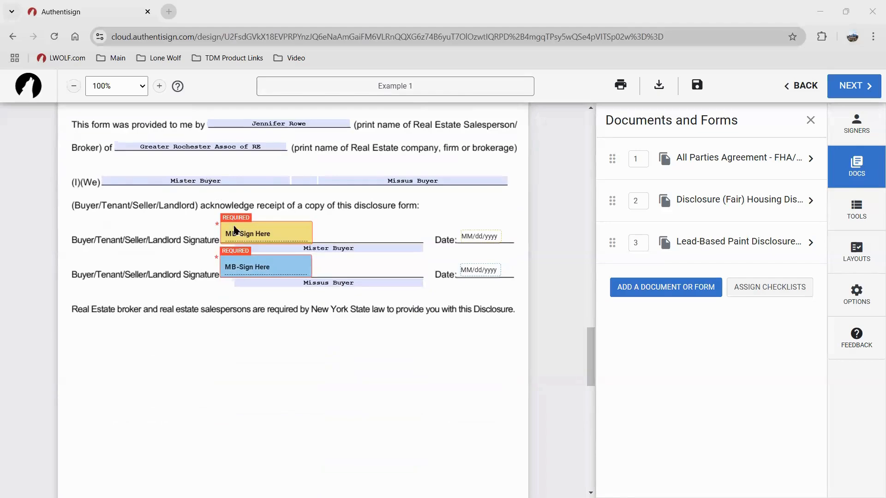
{"action": "scroll", "coordinate": [236, 231], "scroll_direction": "up", "scroll_amount": 1}
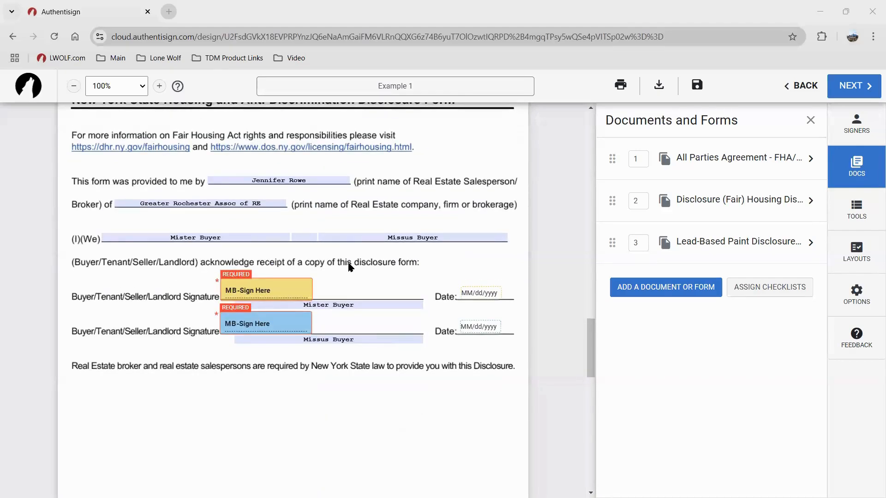
{"action": "scroll", "coordinate": [356, 307], "scroll_direction": "up", "scroll_amount": 20}
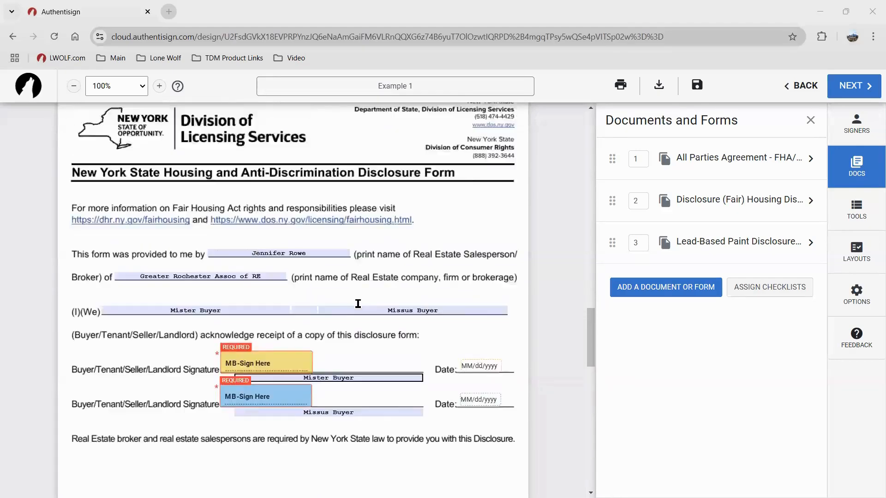
{"action": "scroll", "coordinate": [358, 304], "scroll_direction": "up", "scroll_amount": 9}
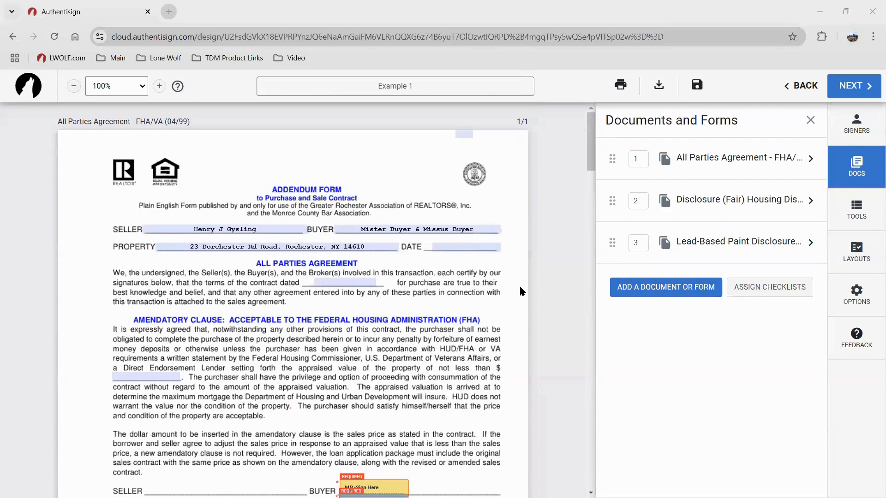
Move the Lead-Based Paint Disclosure to first place and open its document details
{"action": "key", "text": "ctrl"}
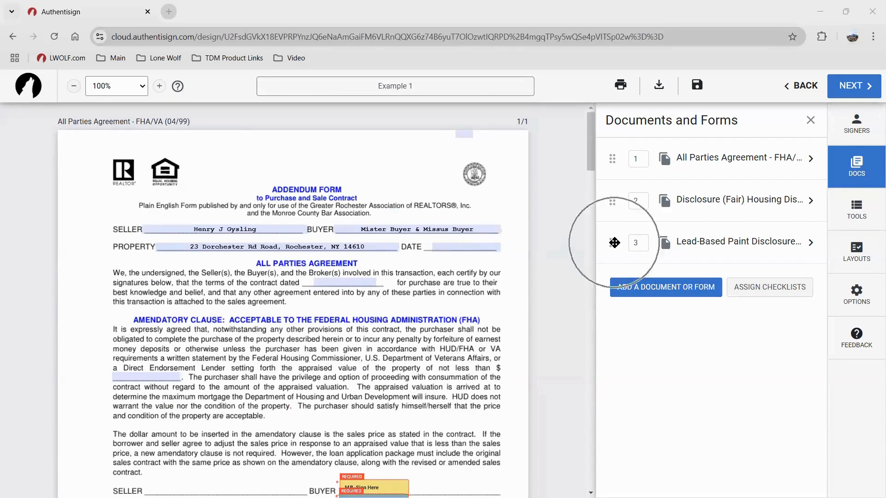
{"action": "key", "text": "ctrl"}
{"action": "key", "text": "ctrl"}
{"action": "left_click_drag", "start_coordinate": [614, 243], "coordinate": [615, 158]}
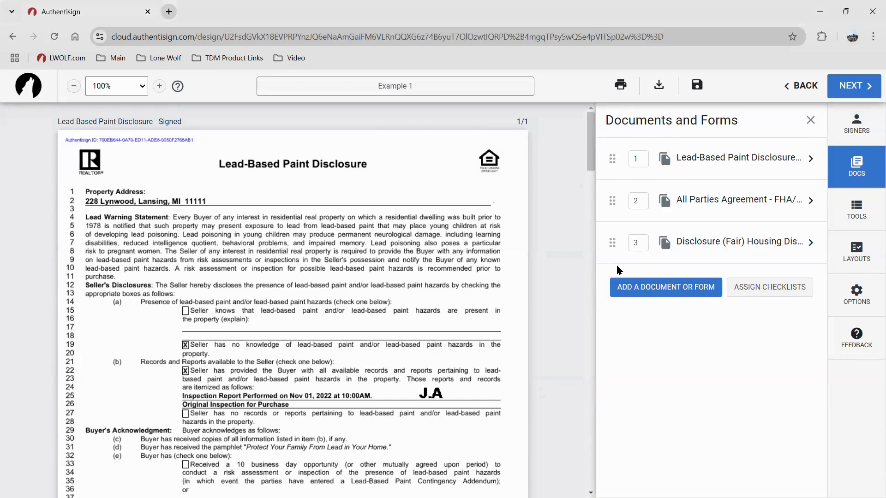
{"action": "left_click", "coordinate": [702, 166]}
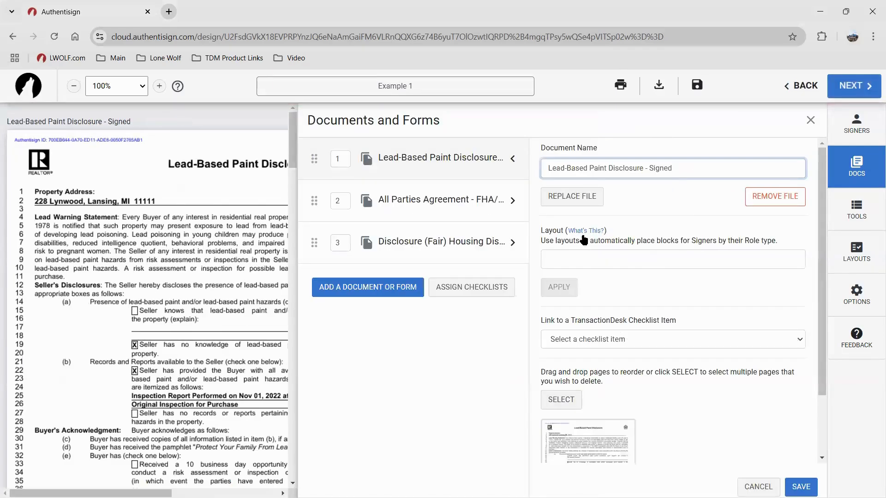
Look over the Replace File and Remove File options, cancel the details unchanged, and show Signing Tools
{"action": "left_click", "coordinate": [595, 204]}
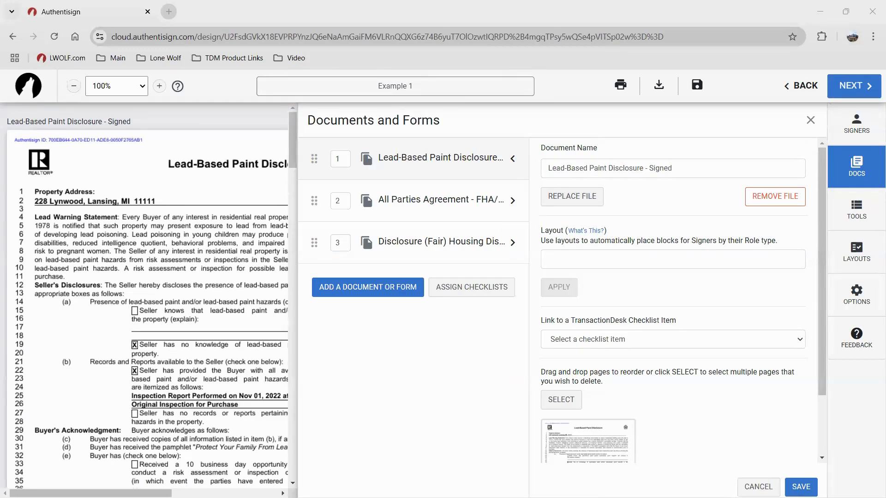
{"action": "left_click", "coordinate": [770, 201]}
{"action": "scroll", "coordinate": [747, 341], "scroll_direction": "down", "scroll_amount": 2}
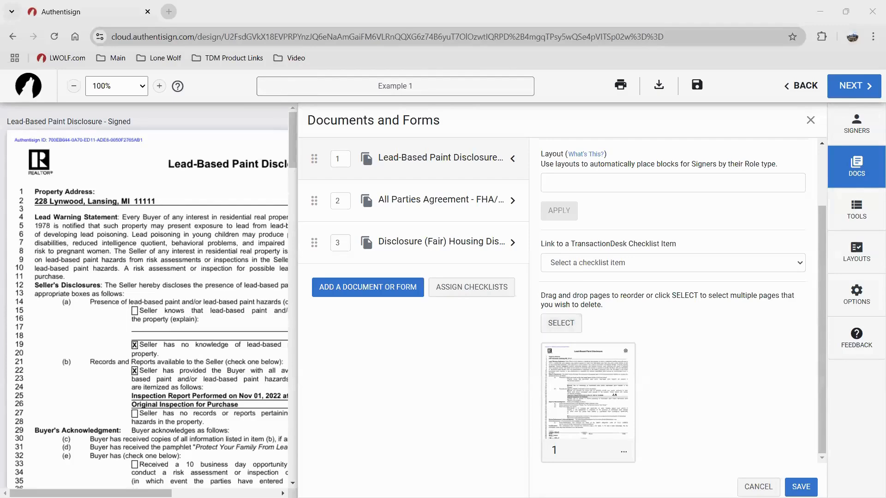
{"action": "left_click", "coordinate": [748, 482]}
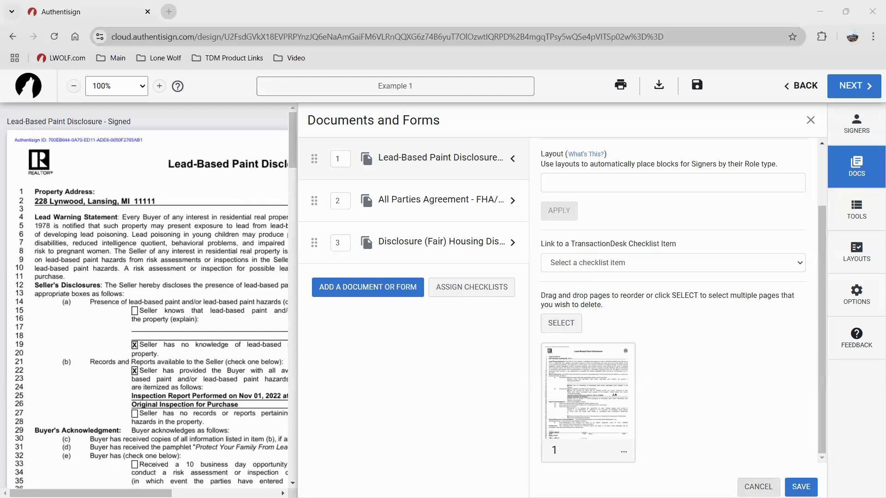
{"action": "left_click", "coordinate": [853, 208]}
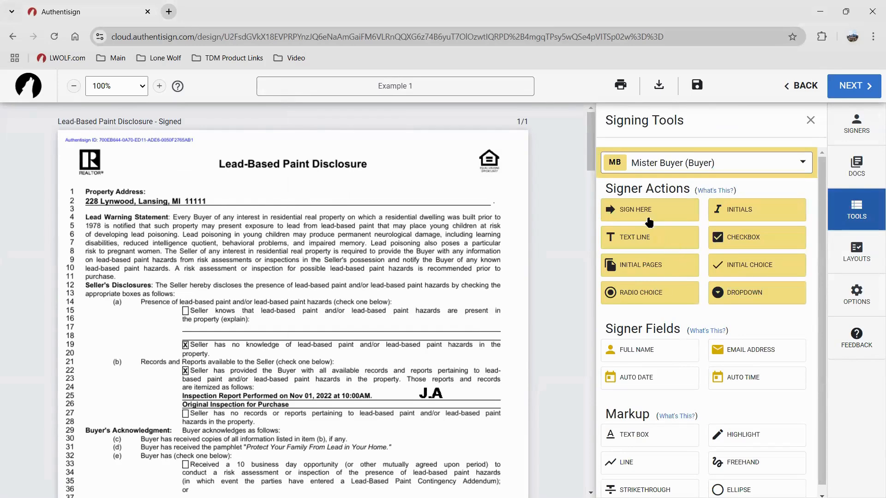
Place a free text box on the disclosure's Property Address line
{"action": "key", "text": "ctrl"}
{"action": "key", "text": "ctrl"}
{"action": "scroll", "coordinate": [657, 394], "scroll_direction": "down", "scroll_amount": 1}
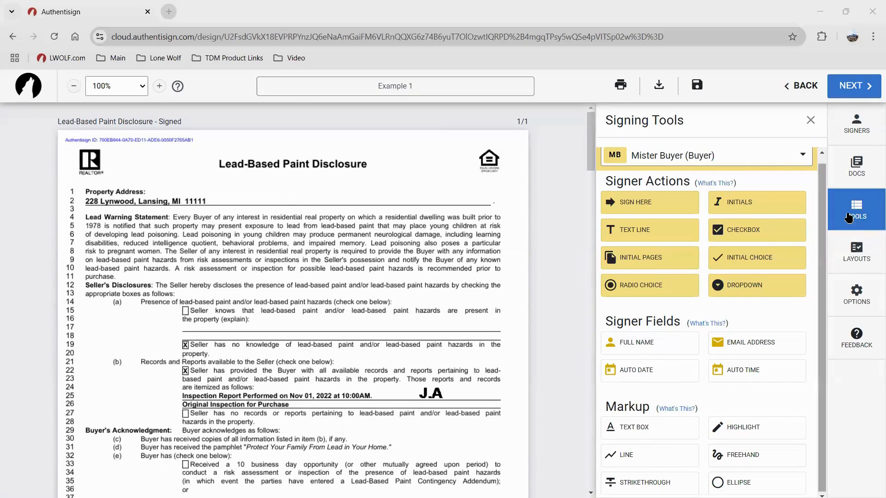
{"action": "key", "text": "ctrl"}
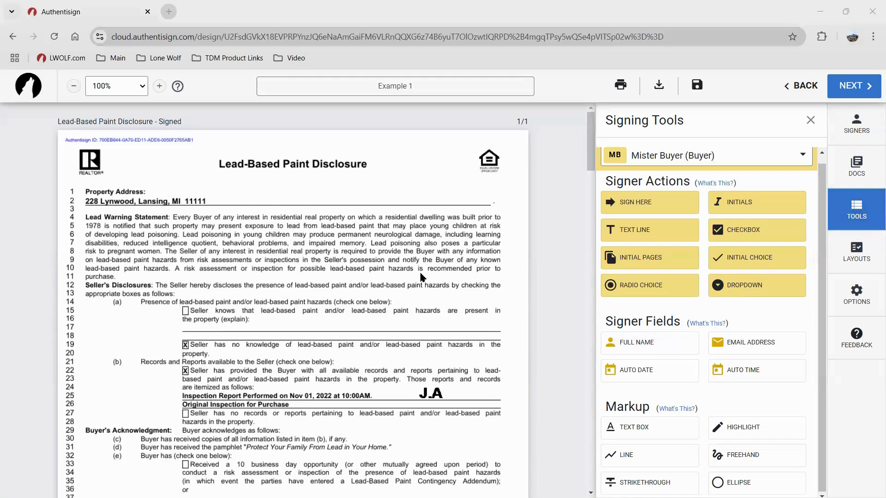
{"action": "scroll", "coordinate": [423, 278], "scroll_direction": "down", "scroll_amount": 3}
{"action": "key", "text": "ctrl"}
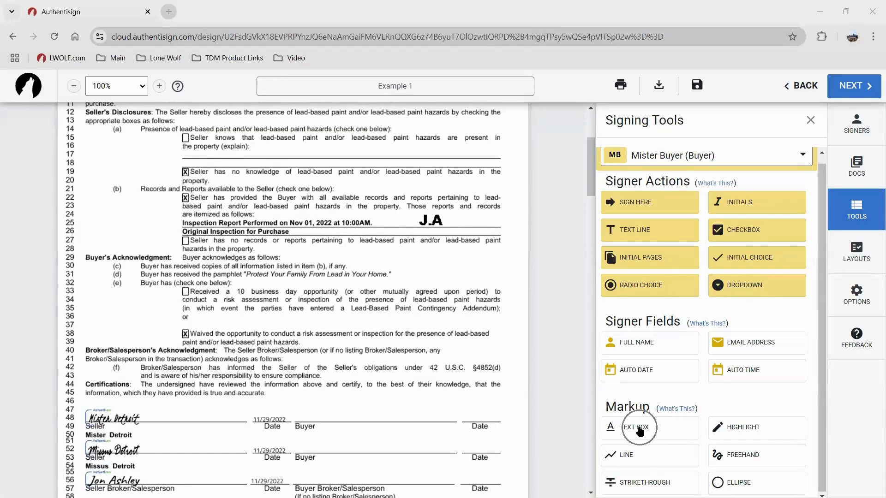
{"action": "left_click", "coordinate": [636, 429]}
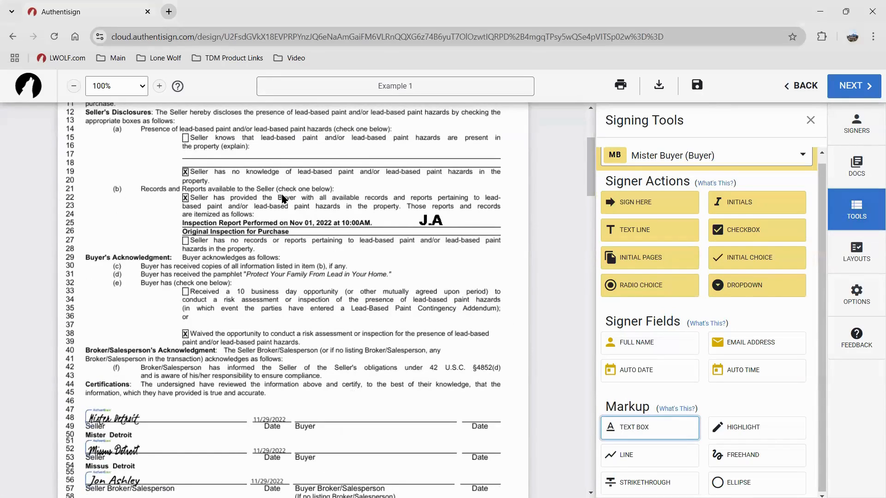
{"action": "left_click", "coordinate": [266, 153]}
{"action": "scroll", "coordinate": [306, 226], "scroll_direction": "up", "scroll_amount": 2}
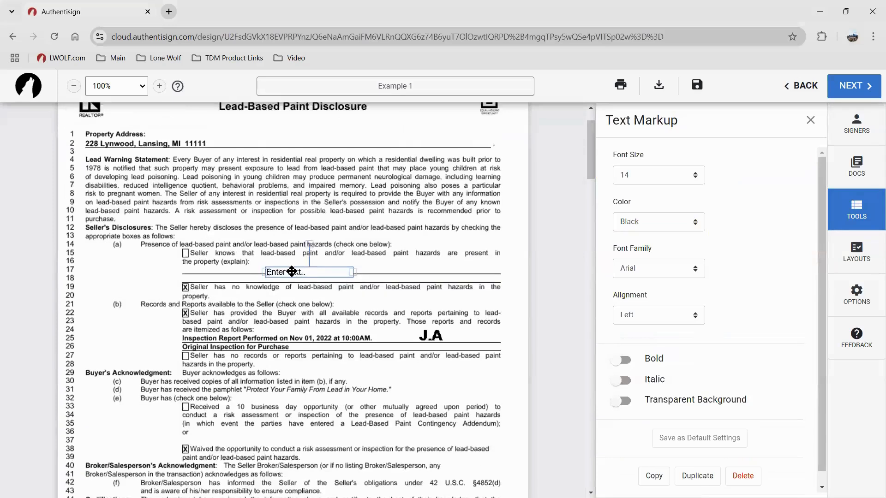
{"action": "left_click_drag", "start_coordinate": [290, 271], "coordinate": [107, 141]}
Widen the text box across the line and enter '123 Training Lane'
{"action": "double_click", "coordinate": [114, 141]}
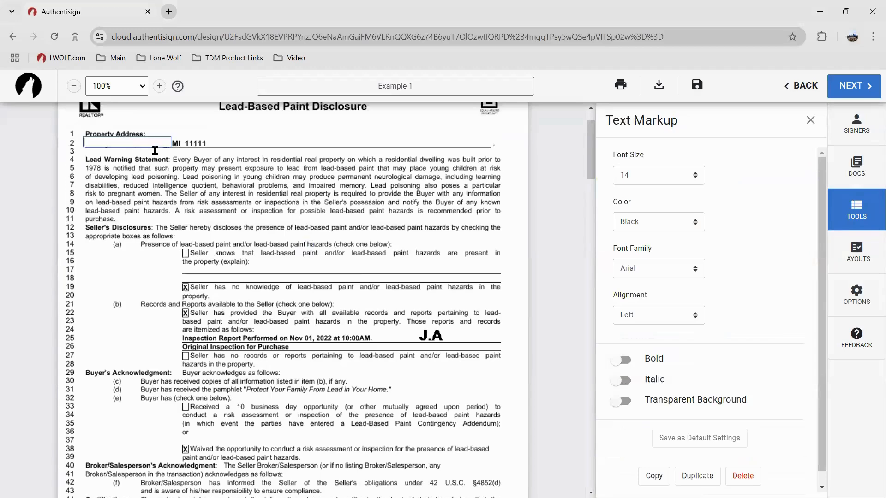
{"action": "left_click", "coordinate": [189, 164]}
{"action": "left_click", "coordinate": [165, 142]}
{"action": "left_click_drag", "start_coordinate": [172, 141], "coordinate": [215, 142]}
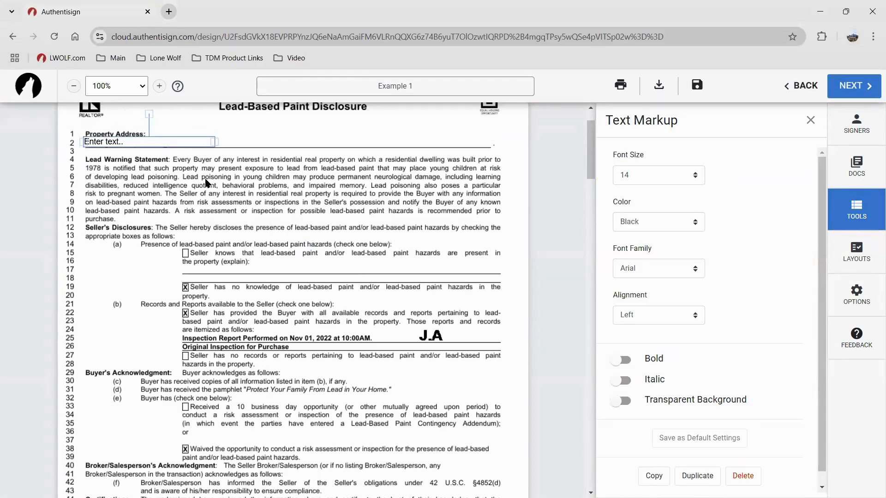
{"action": "left_click", "coordinate": [201, 172]}
{"action": "double_click", "coordinate": [167, 142]}
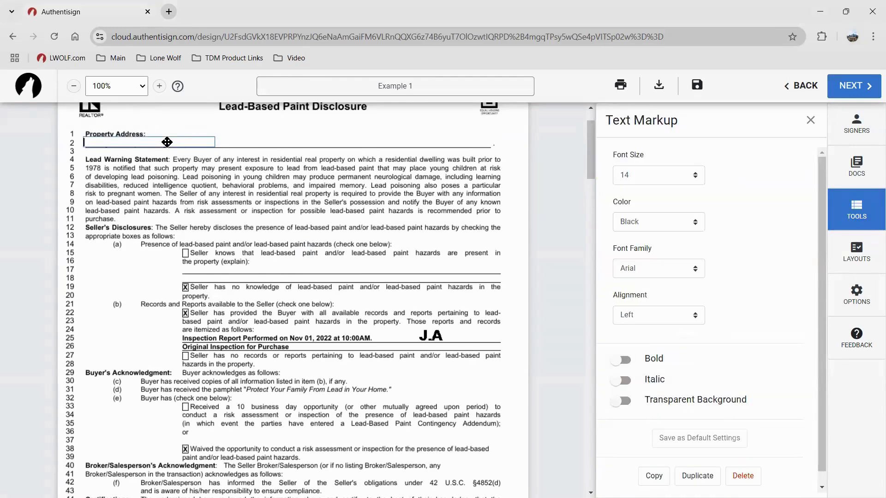
{"action": "left_click", "coordinate": [298, 202]}
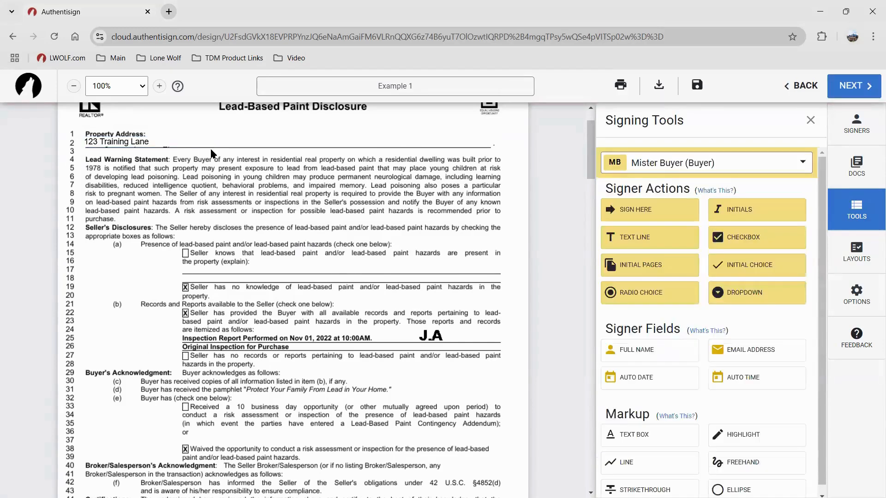
{"action": "left_click", "coordinate": [167, 143]}
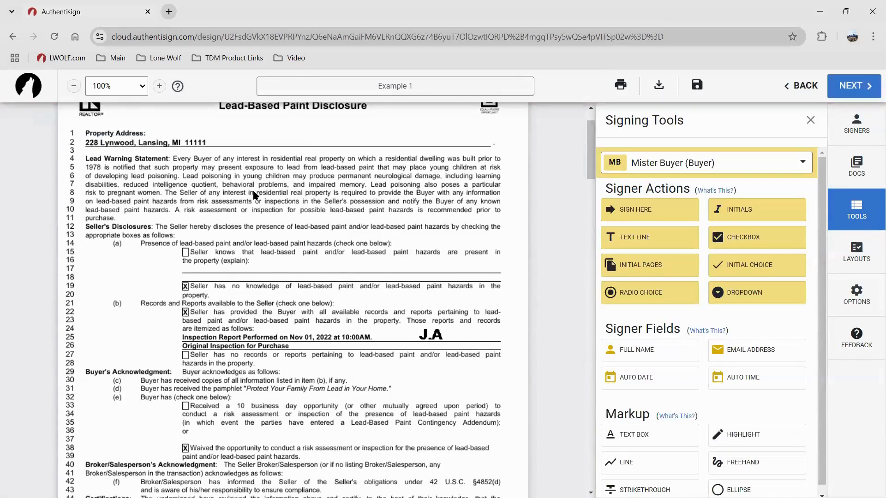
Scroll through both forms to review their signature areas
{"action": "scroll", "coordinate": [253, 195], "scroll_direction": "down", "scroll_amount": 5}
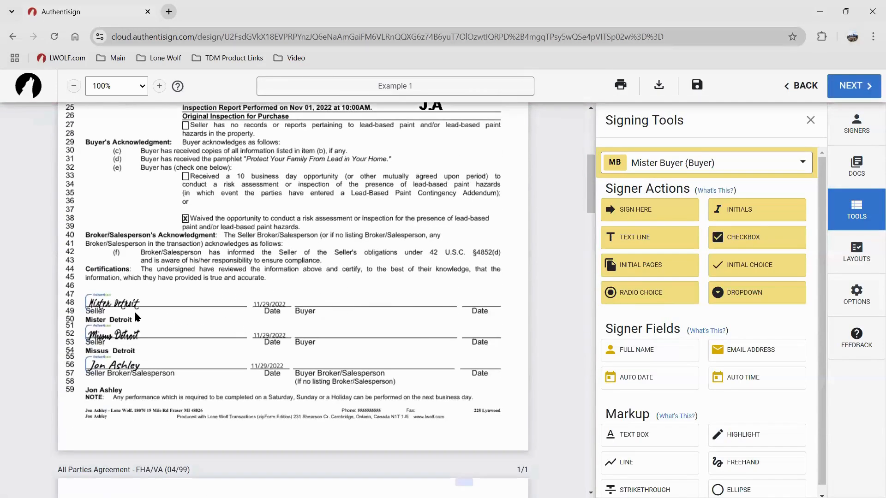
{"action": "scroll", "coordinate": [232, 256], "scroll_direction": "up", "scroll_amount": 6}
{"action": "scroll", "coordinate": [367, 382], "scroll_direction": "down", "scroll_amount": 17}
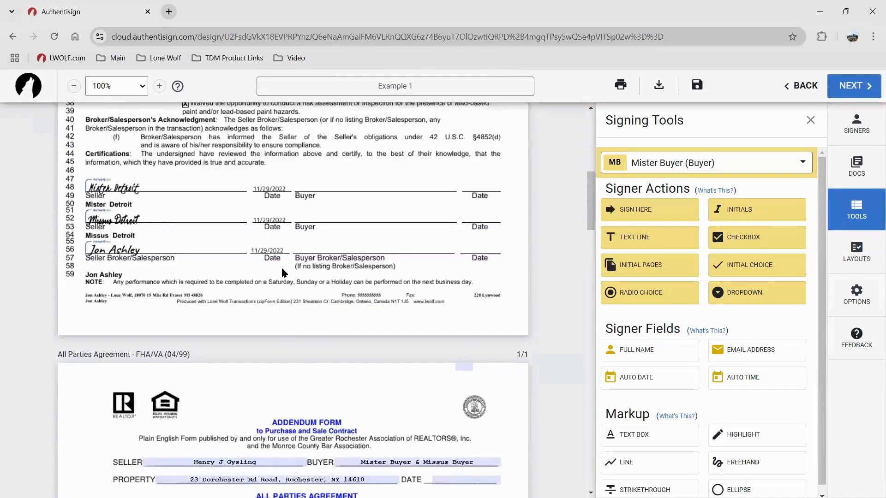
{"action": "scroll", "coordinate": [311, 335], "scroll_direction": "up", "scroll_amount": 4}
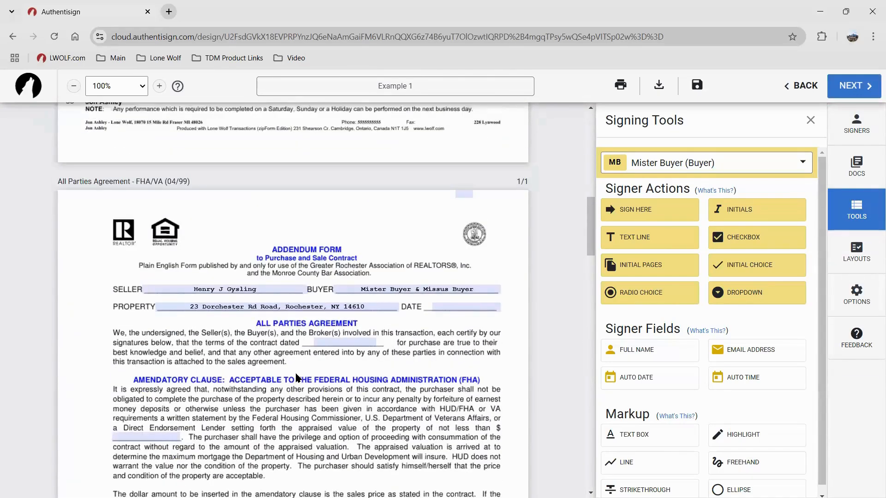
{"action": "scroll", "coordinate": [272, 326], "scroll_direction": "down", "scroll_amount": 1}
{"action": "scroll", "coordinate": [344, 307], "scroll_direction": "up", "scroll_amount": 1}
{"action": "scroll", "coordinate": [443, 350], "scroll_direction": "up", "scroll_amount": 15}
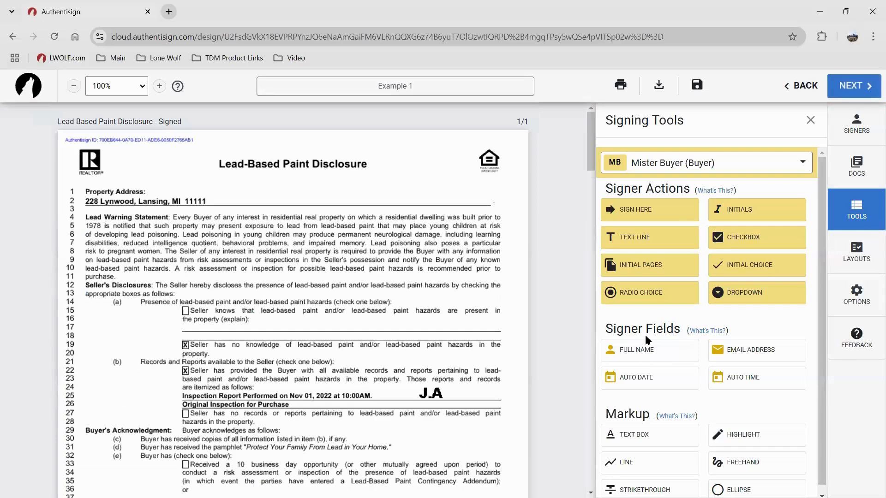
{"action": "scroll", "coordinate": [299, 317], "scroll_direction": "down", "scroll_amount": 6}
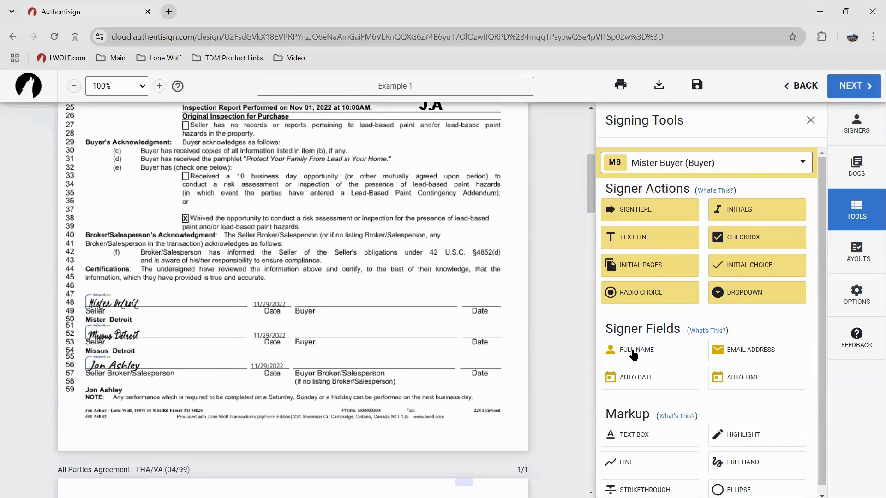
{"action": "left_click", "coordinate": [633, 353]}
Switch the Signing Tools signer to Missus Buyer and reopen the signer list
{"action": "left_click", "coordinate": [658, 172]}
{"action": "left_click", "coordinate": [699, 265]}
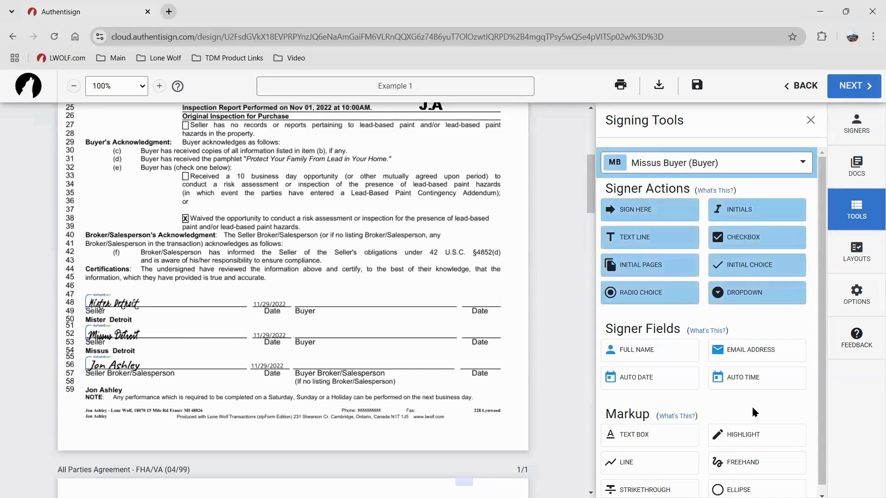
{"action": "left_click", "coordinate": [653, 169]}
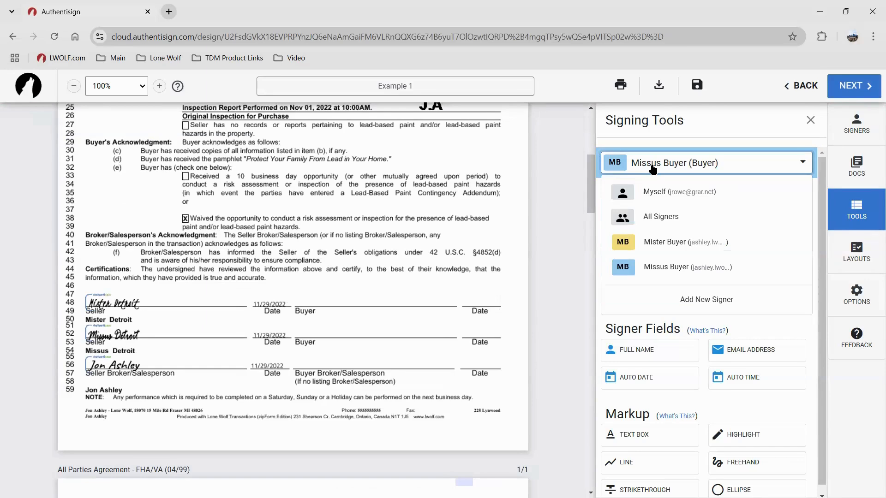
Target All Signers and add name fields for both buyers beside the Buyer labels
{"action": "left_click", "coordinate": [665, 221]}
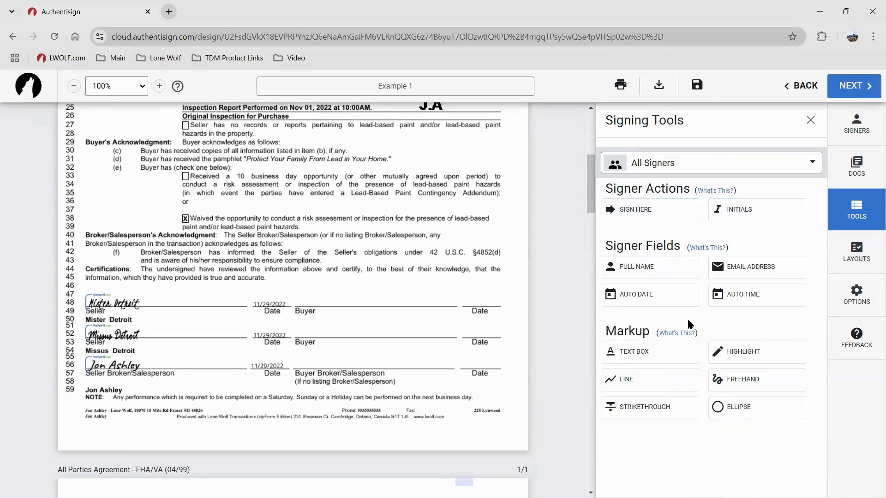
{"action": "mouse_move", "coordinate": [652, 270]}
{"action": "left_mouse_down"}
{"action": "mouse_move", "coordinate": [603, 296]}
{"action": "mouse_move", "coordinate": [297, 312]}
{"action": "mouse_move", "coordinate": [404, 359]}
{"action": "mouse_move", "coordinate": [399, 352]}
{"action": "left_mouse_up"}
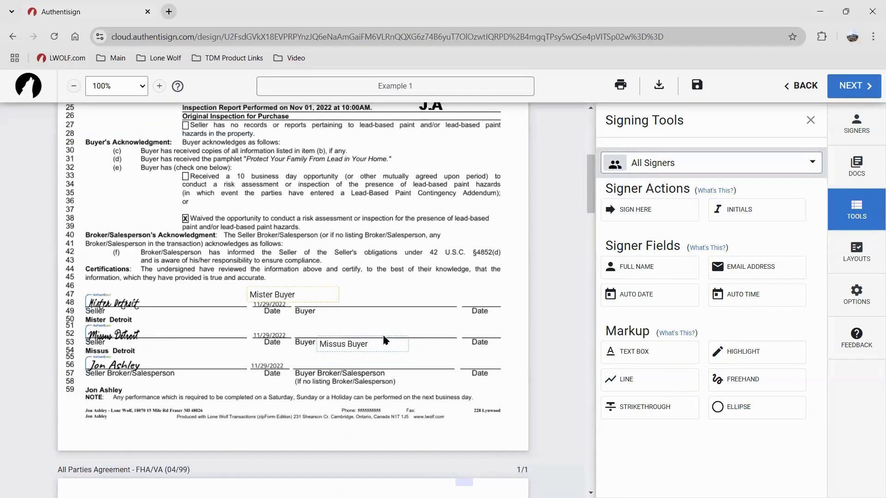
{"action": "left_click_drag", "start_coordinate": [315, 292], "coordinate": [386, 308]}
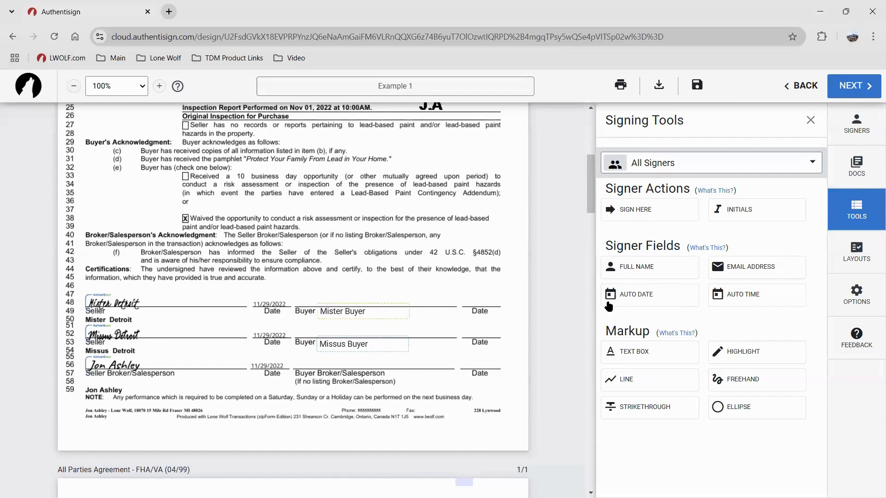
Add both buyers' Sign Here fields on the Buyer lines and date boxes on the Date lines
{"action": "left_click", "coordinate": [633, 210]}
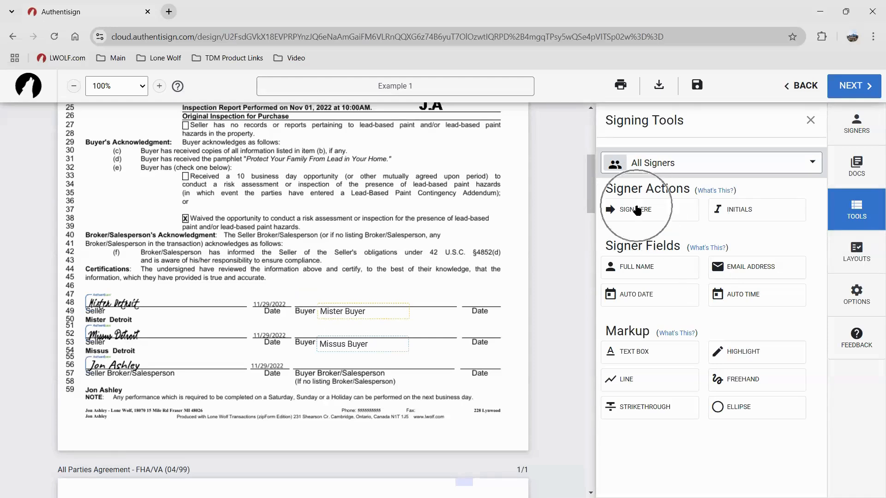
{"action": "left_click_drag", "start_coordinate": [363, 290], "coordinate": [480, 298]}
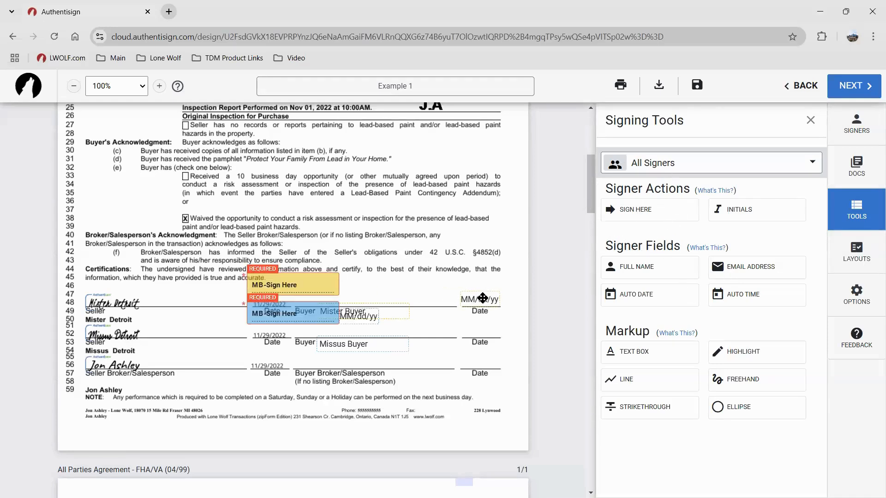
{"action": "left_click_drag", "start_coordinate": [355, 325], "coordinate": [477, 334]}
{"action": "left_click_drag", "start_coordinate": [334, 315], "coordinate": [380, 331]}
{"action": "mouse_move", "coordinate": [321, 287]}
{"action": "left_mouse_down"}
{"action": "mouse_move", "coordinate": [372, 289]}
{"action": "mouse_move", "coordinate": [369, 300]}
{"action": "left_mouse_up"}
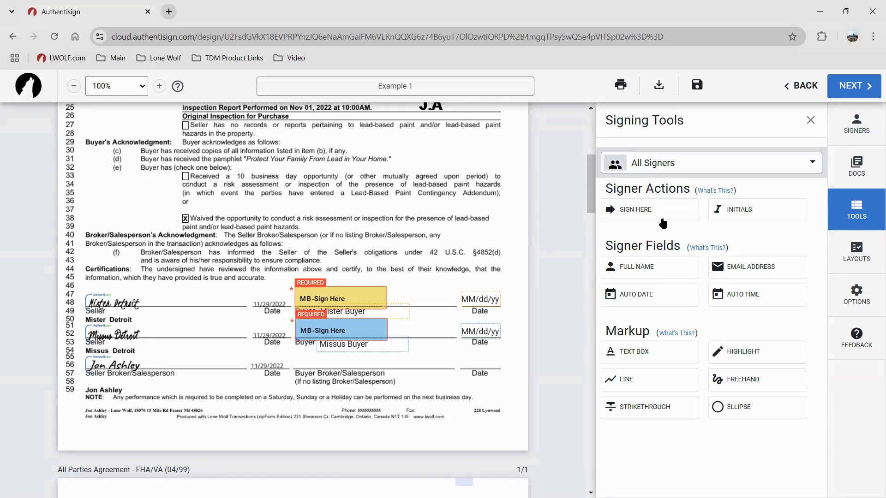
{"action": "left_click", "coordinate": [669, 267]}
Switch Signing Tools to Myself and start a Sign Here field, accepting the acknowledgement
{"action": "left_click", "coordinate": [636, 169]}
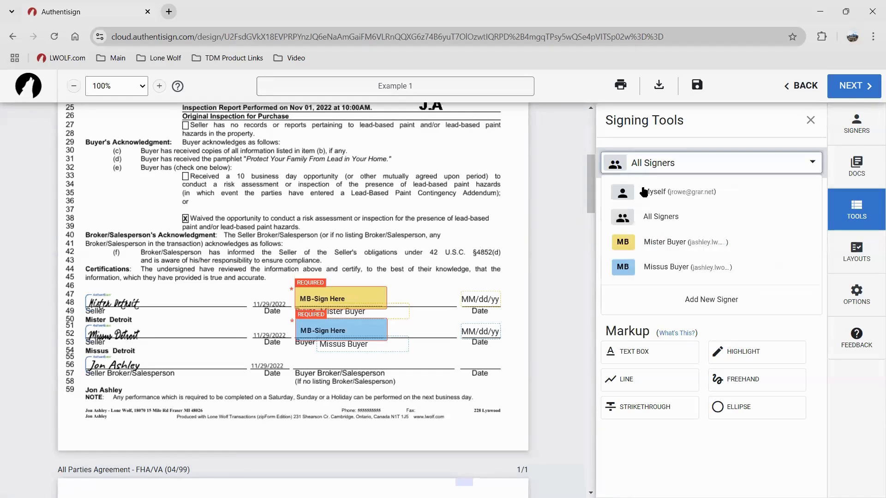
{"action": "left_click", "coordinate": [645, 193]}
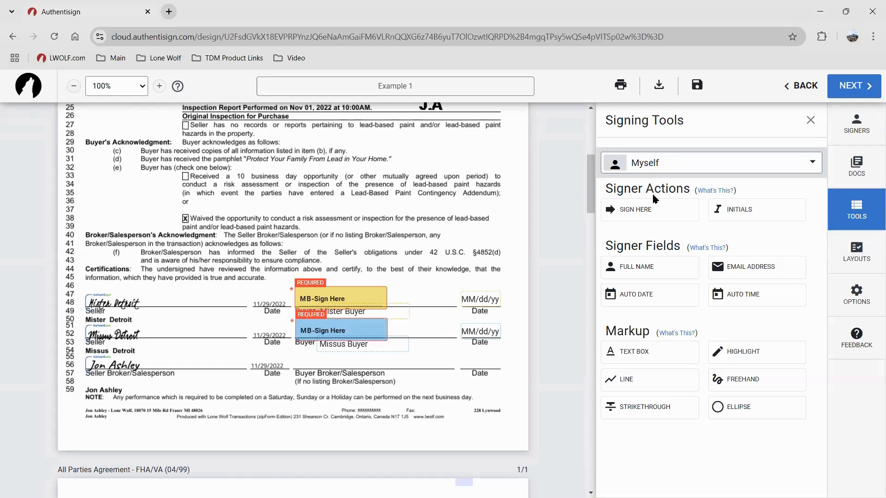
{"action": "left_click", "coordinate": [650, 213]}
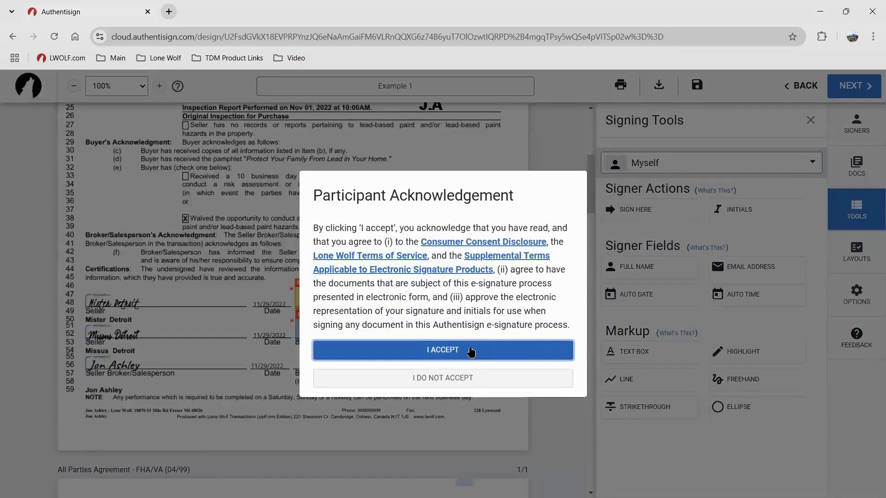
{"action": "left_click", "coordinate": [469, 352]}
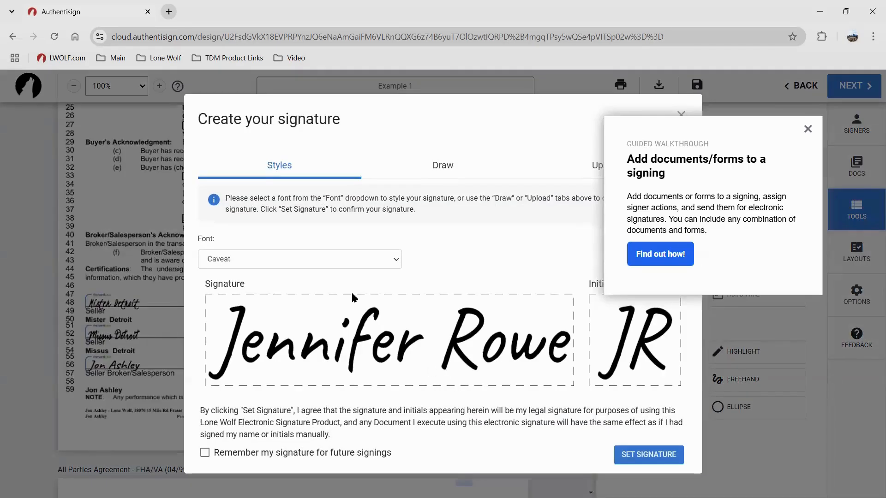
{"action": "left_click", "coordinate": [807, 130]}
Style the signature in Rouge Script, try the Draw and Upload options, then set it
{"action": "left_click", "coordinate": [314, 253]}
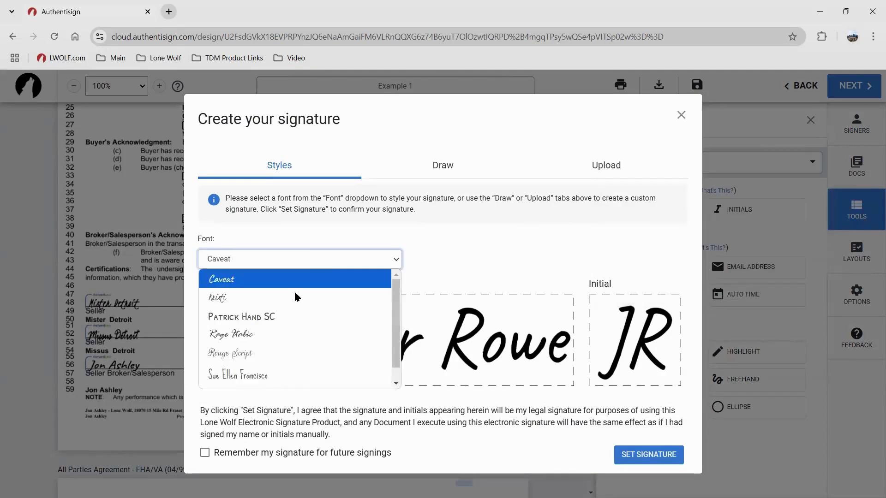
{"action": "left_click", "coordinate": [272, 354]}
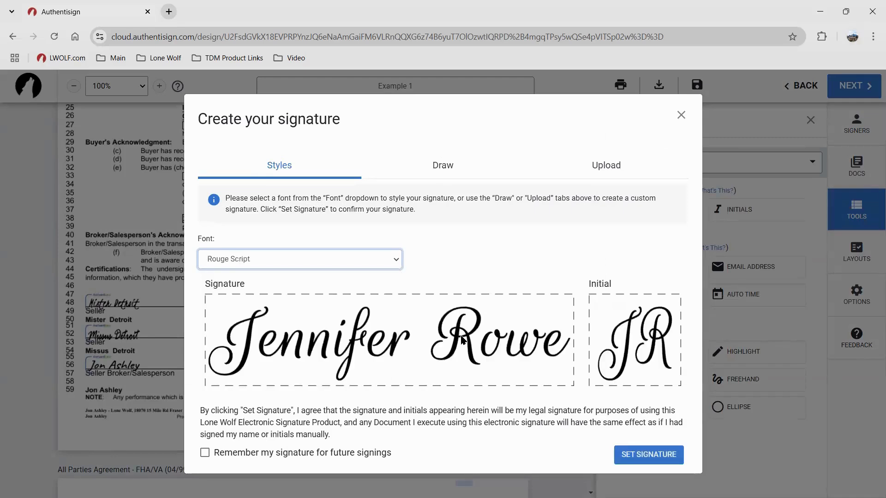
{"action": "left_click", "coordinate": [445, 169]}
{"action": "left_click_drag", "start_coordinate": [302, 317], "coordinate": [279, 336]}
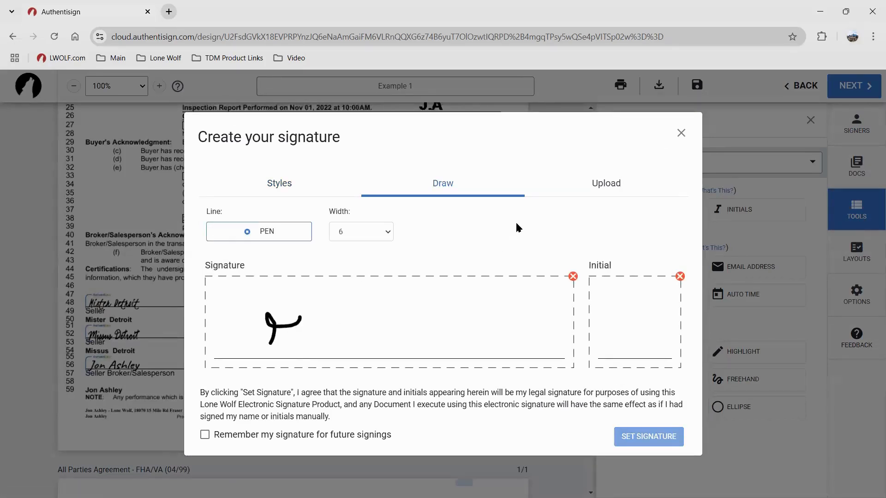
{"action": "left_click", "coordinate": [596, 189]}
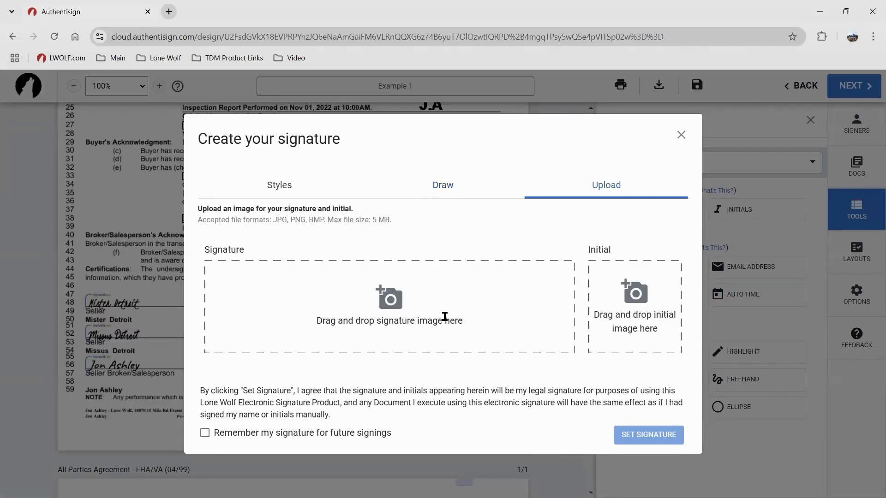
{"action": "left_click", "coordinate": [272, 188]}
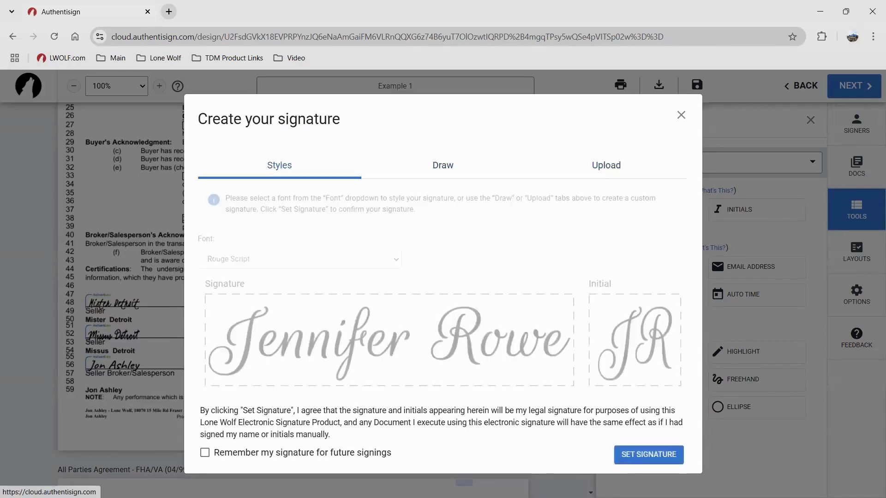
{"action": "left_click", "coordinate": [621, 454]}
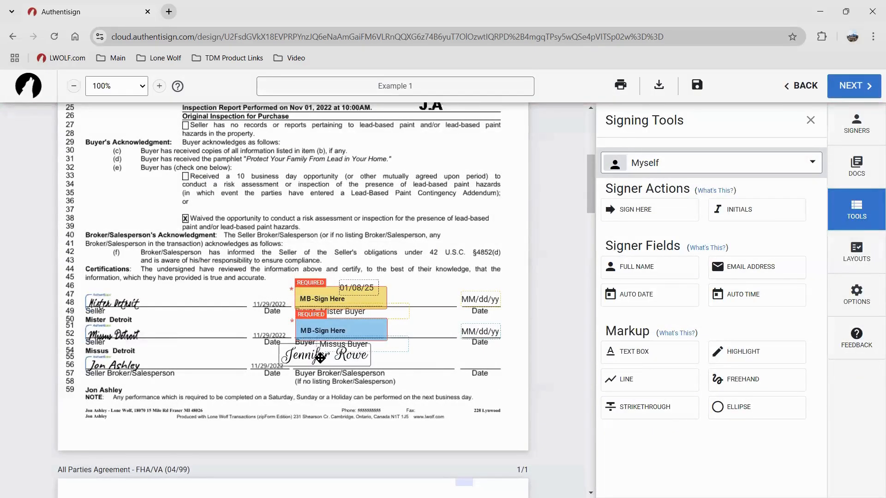
Drop your signature and date on the Buyer Broker/Salesperson line, then delete them
{"action": "left_click", "coordinate": [331, 363]}
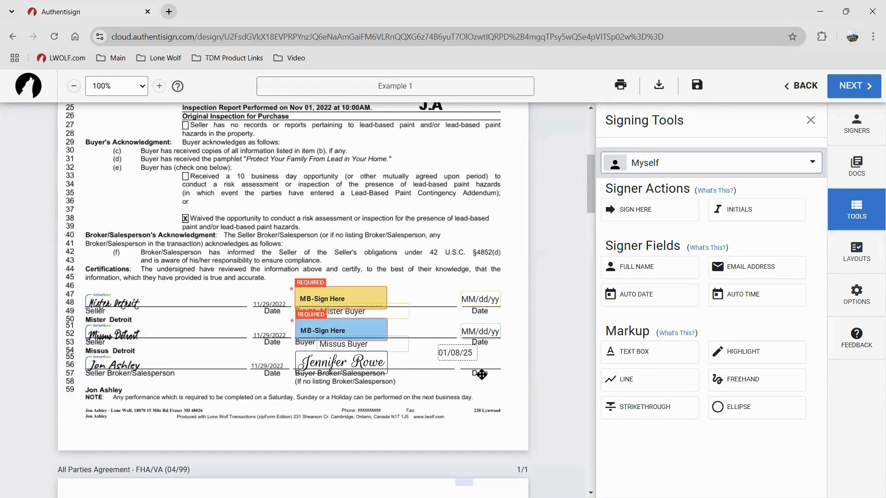
{"action": "left_click", "coordinate": [475, 364]}
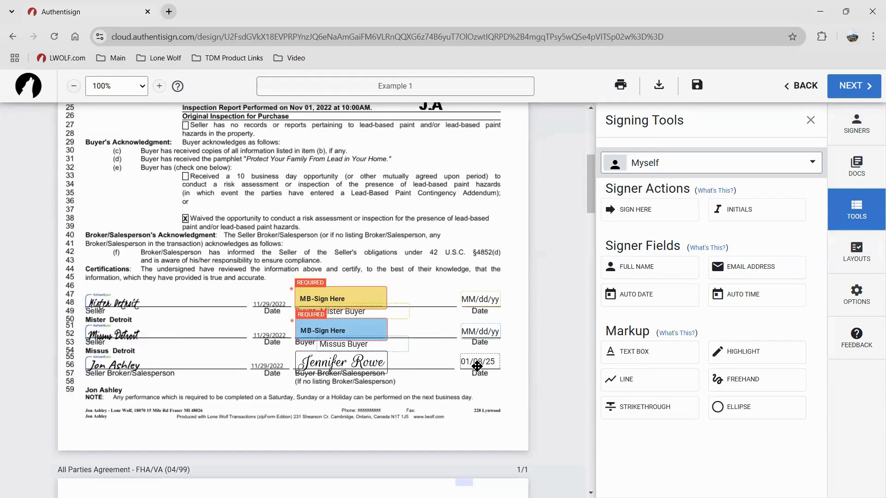
{"action": "left_click", "coordinate": [347, 358]}
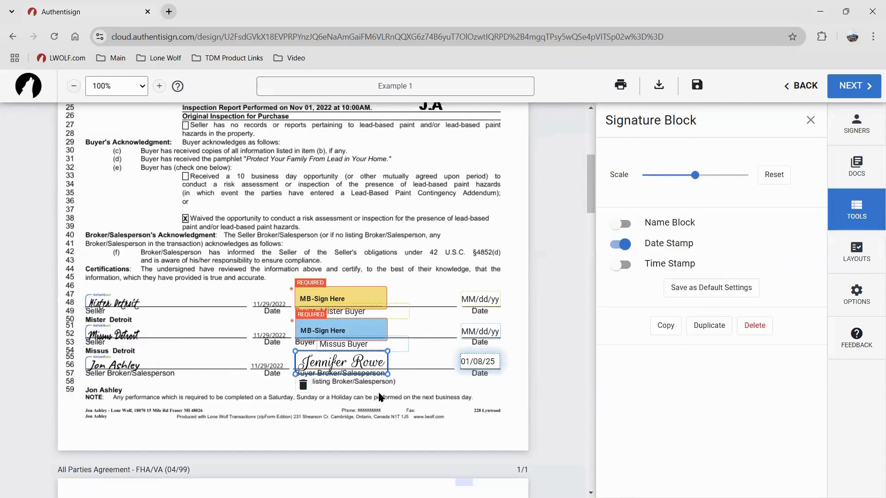
{"action": "key", "text": "Delete"}
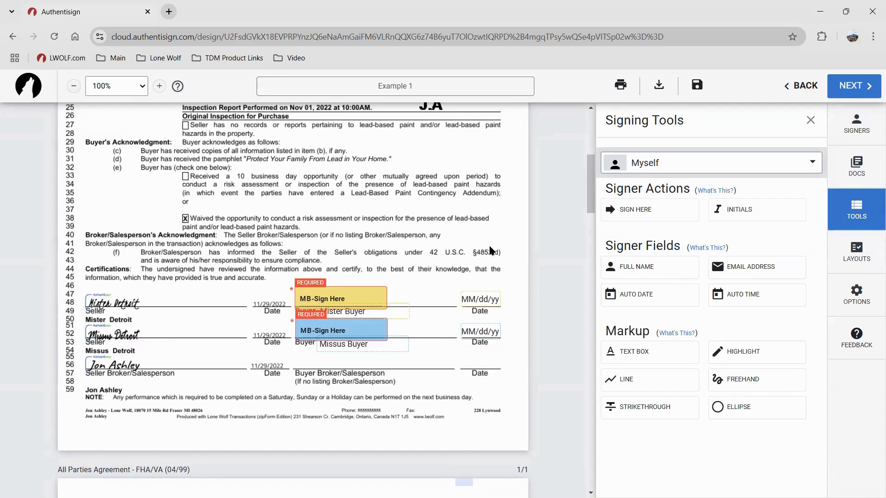
{"action": "left_click", "coordinate": [639, 169]}
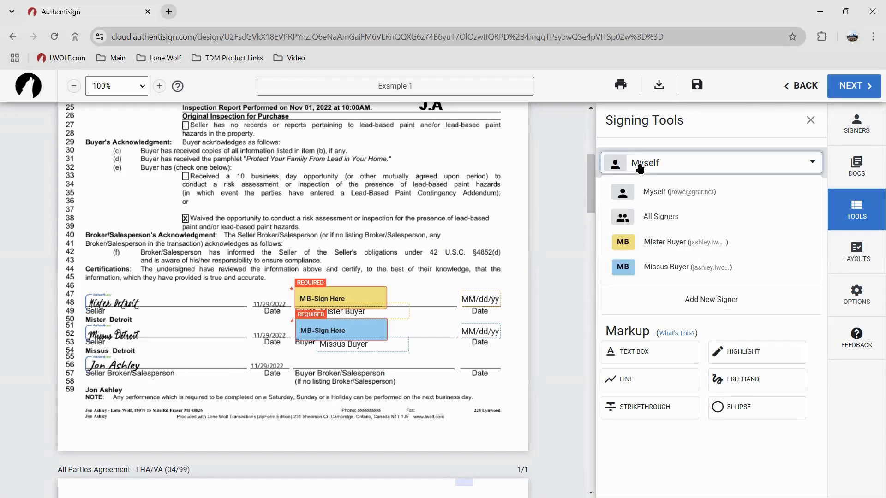
For Mister Buyer, place two radio choice fields over the seller's disclosure checkboxes
{"action": "left_click", "coordinate": [664, 243]}
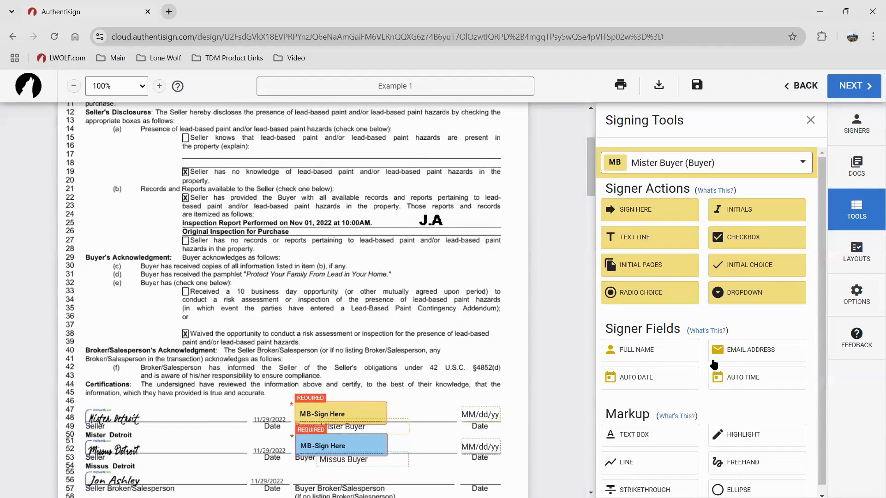
{"action": "key", "text": "ctrl"}
{"action": "key", "text": "ctrl"}
{"action": "left_click", "coordinate": [674, 301]}
{"action": "left_click_drag", "start_coordinate": [294, 304], "coordinate": [186, 197]}
{"action": "scroll", "coordinate": [258, 245], "scroll_direction": "up", "scroll_amount": 1}
{"action": "left_click_drag", "start_coordinate": [185, 253], "coordinate": [186, 196]}
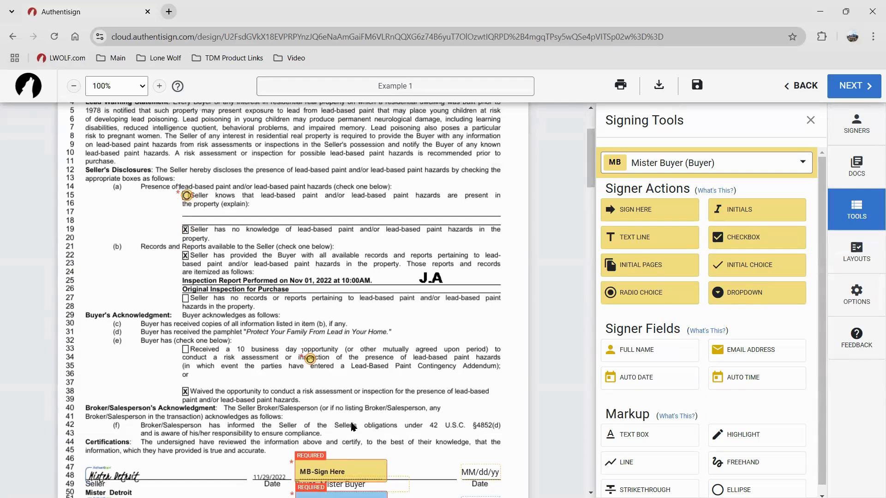
{"action": "left_click_drag", "start_coordinate": [310, 358], "coordinate": [186, 229]}
{"action": "scroll", "coordinate": [233, 274], "scroll_direction": "up", "scroll_amount": 2}
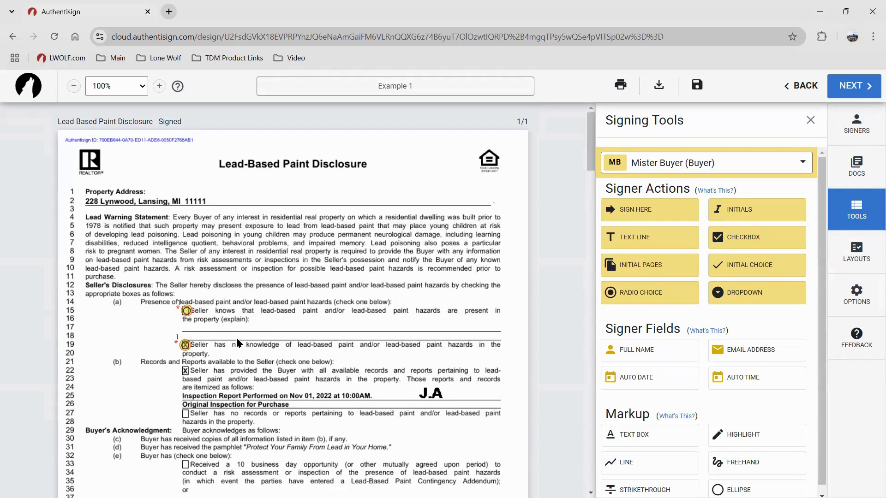
{"action": "left_click", "coordinate": [183, 347]}
Move the radio choices into the left margin and add more buttons to the group
{"action": "left_click_drag", "start_coordinate": [186, 311], "coordinate": [117, 318]}
{"action": "left_click_drag", "start_coordinate": [183, 341], "coordinate": [135, 313]}
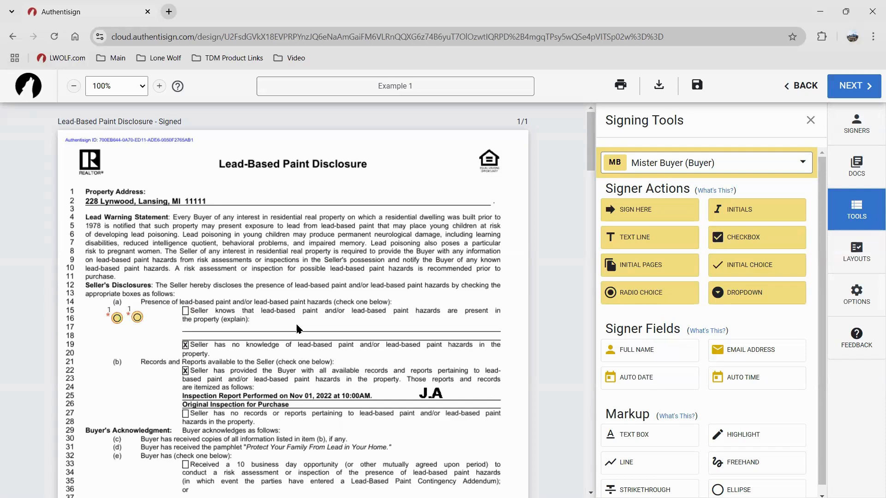
{"action": "left_click", "coordinate": [137, 317]}
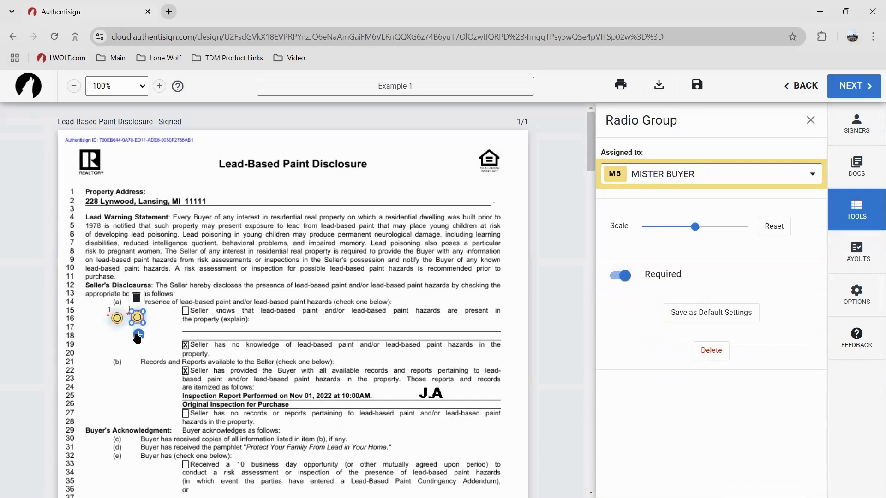
{"action": "left_click", "coordinate": [138, 335]}
{"action": "left_click", "coordinate": [139, 335]}
{"action": "left_click", "coordinate": [131, 340]}
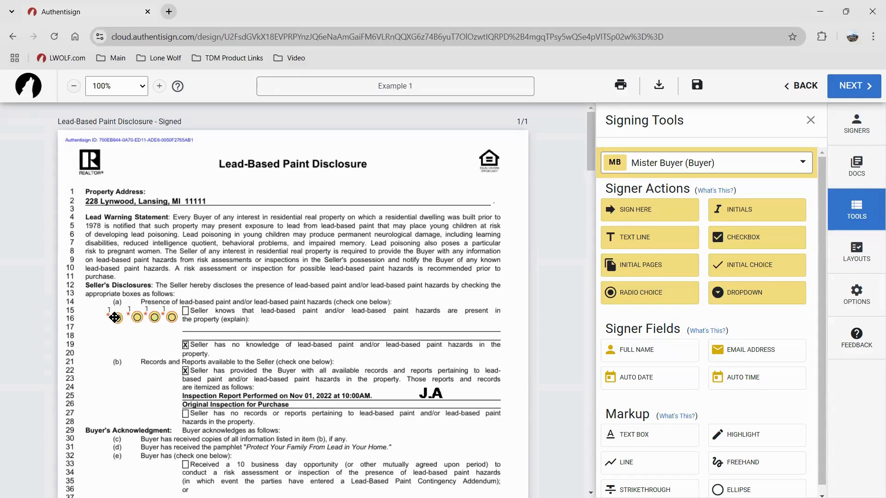
Delete each of the four radio buttons until none remain
{"action": "left_click", "coordinate": [121, 319]}
{"action": "key", "text": "Delete"}
{"action": "left_click", "coordinate": [137, 318]}
{"action": "key", "text": "Delete"}
{"action": "left_click", "coordinate": [154, 318]}
{"action": "key", "text": "Delete"}
{"action": "left_click", "coordinate": [169, 317]}
{"action": "key", "text": "Delete"}
{"action": "scroll", "coordinate": [259, 358], "scroll_direction": "down", "scroll_amount": 4}
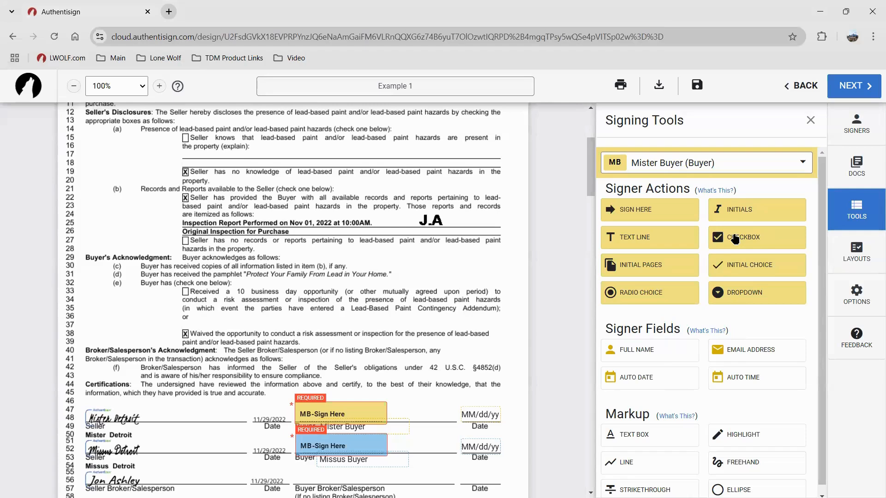
Place a Mister Buyer checkbox near line 38 and make it optional
{"action": "left_click_drag", "start_coordinate": [735, 238], "coordinate": [152, 314]}
{"action": "left_click_drag", "start_coordinate": [156, 315], "coordinate": [188, 333]}
{"action": "key", "text": "ctrl"}
{"action": "left_click_drag", "start_coordinate": [186, 334], "coordinate": [141, 322]}
{"action": "left_click", "coordinate": [133, 317]}
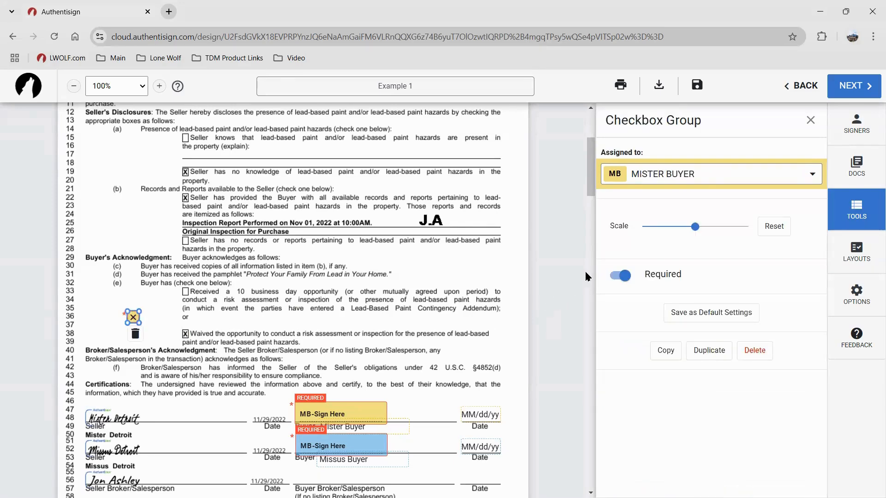
{"action": "key", "text": "ctrl"}
{"action": "left_click", "coordinate": [613, 276]}
Shrink the checkbox to its smallest size and move the second checkbox onto the line 33 box
{"action": "left_click", "coordinate": [168, 320]}
{"action": "left_click", "coordinate": [133, 317]}
{"action": "left_click_drag", "start_coordinate": [137, 322], "coordinate": [185, 334]}
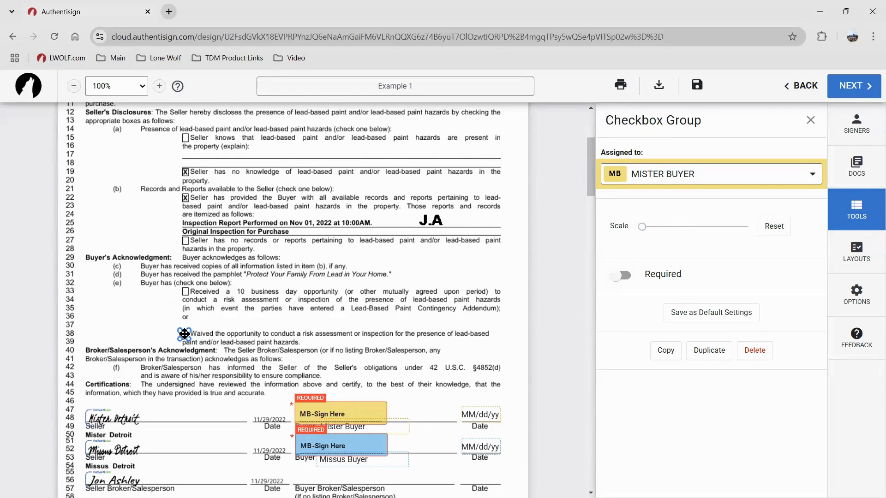
{"action": "left_click", "coordinate": [143, 320]}
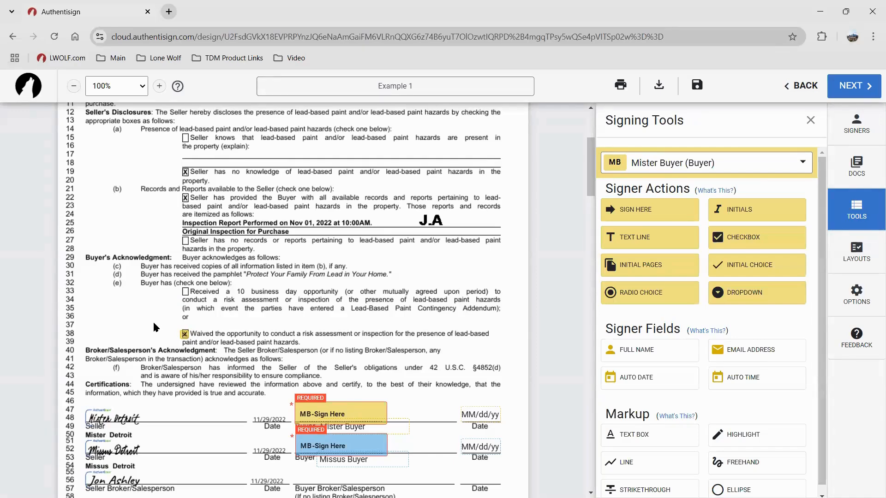
{"action": "left_click", "coordinate": [184, 333]}
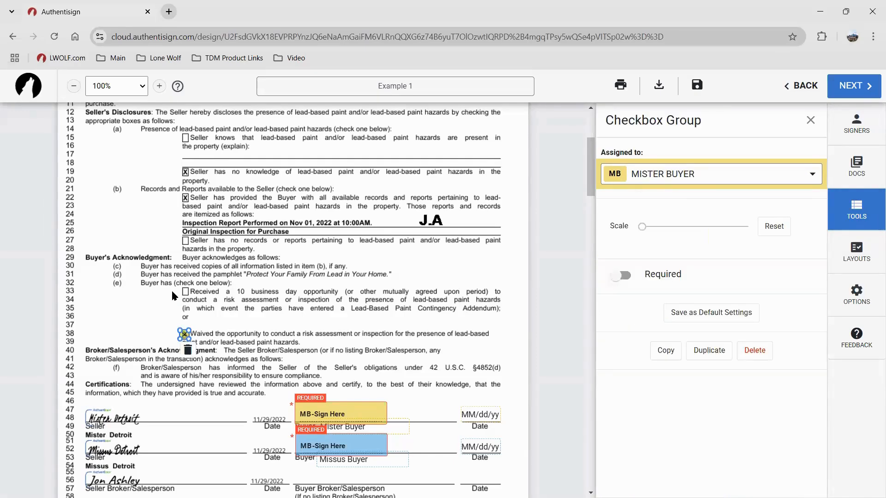
{"action": "left_click", "coordinate": [157, 316]}
{"action": "left_click_drag", "start_coordinate": [161, 313], "coordinate": [186, 291]}
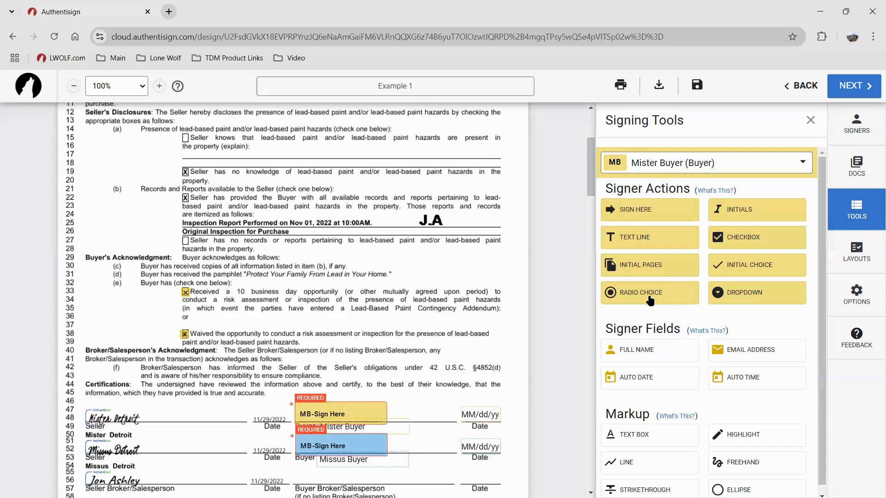
{"action": "left_click", "coordinate": [732, 235]}
{"action": "left_click", "coordinate": [775, 237]}
{"action": "left_click", "coordinate": [772, 237]}
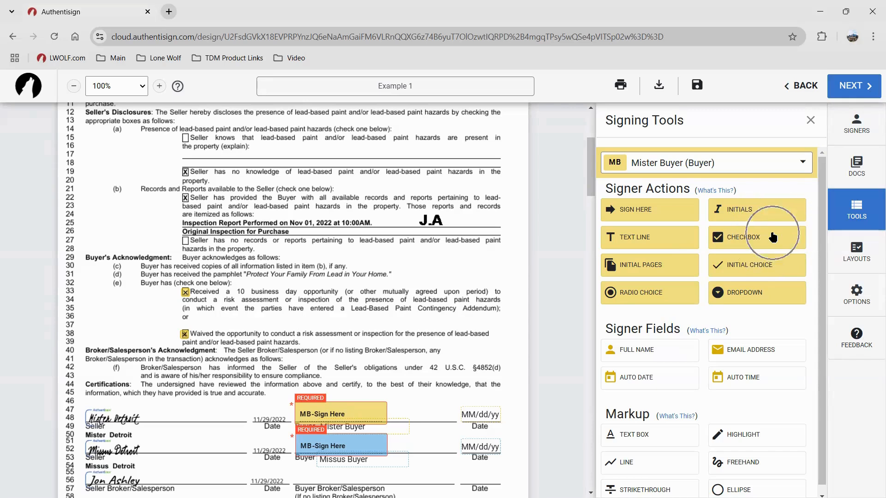
{"action": "left_click", "coordinate": [669, 303]}
{"action": "scroll", "coordinate": [432, 298], "scroll_direction": "down", "scroll_amount": 3}
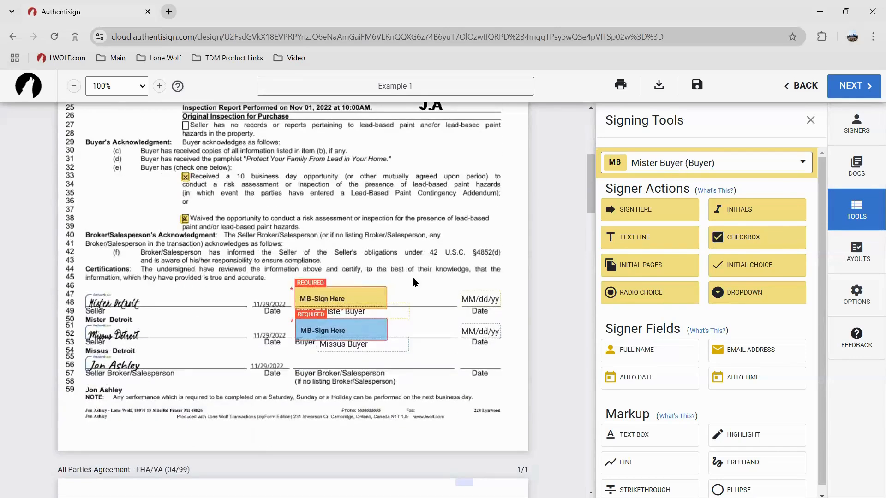
{"action": "scroll", "coordinate": [411, 276], "scroll_direction": "up", "scroll_amount": 4}
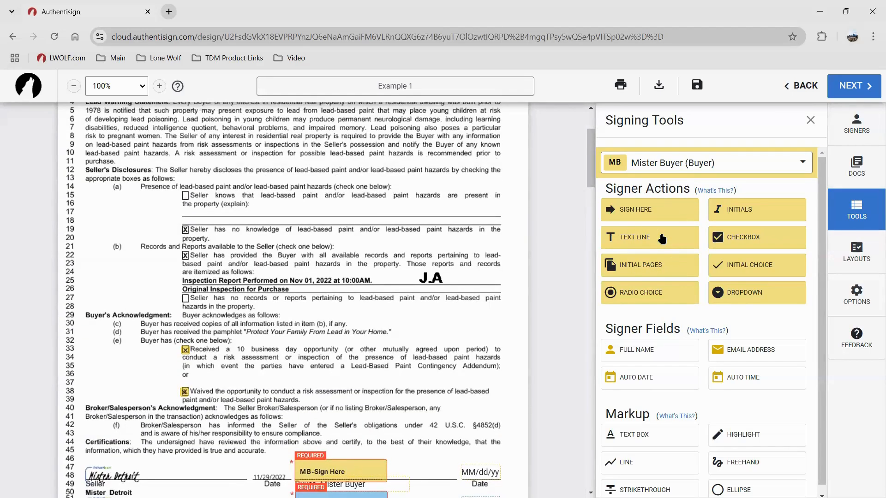
{"action": "left_click_drag", "start_coordinate": [662, 238], "coordinate": [232, 207]}
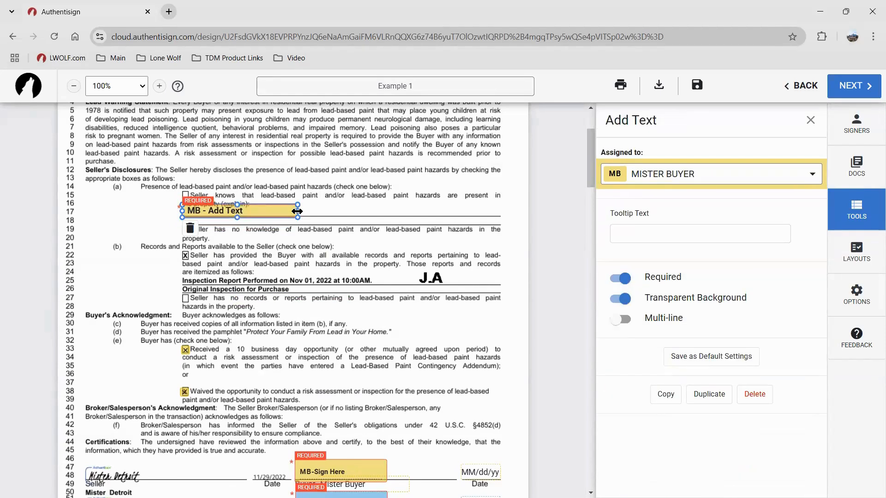
{"action": "left_click_drag", "start_coordinate": [297, 211], "coordinate": [497, 211]}
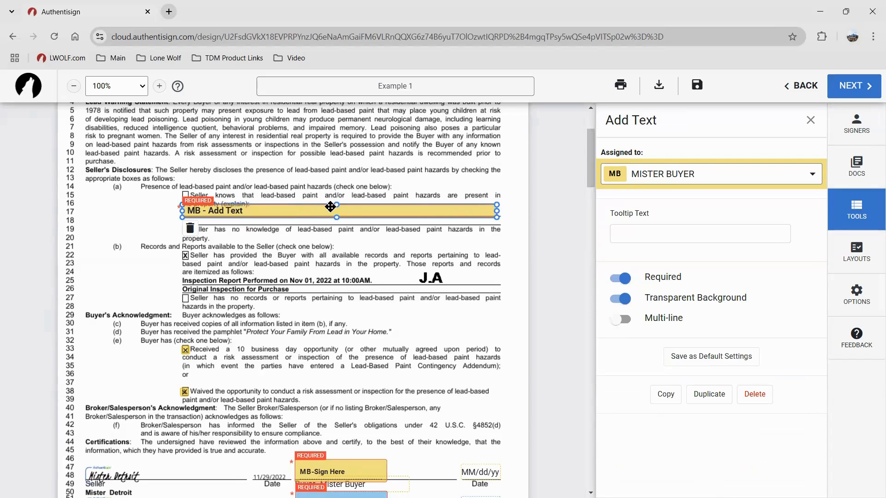
{"action": "left_click_drag", "start_coordinate": [336, 204], "coordinate": [338, 209]}
{"action": "left_click", "coordinate": [320, 248]}
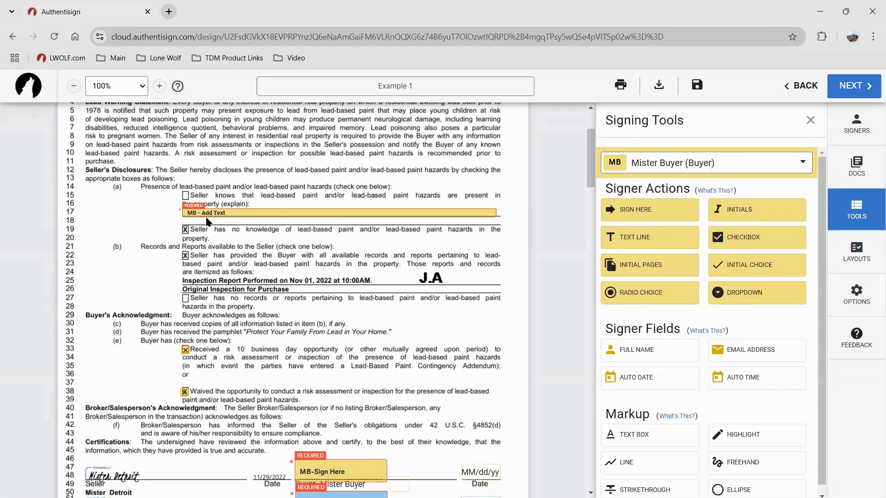
{"action": "left_click", "coordinate": [201, 213]}
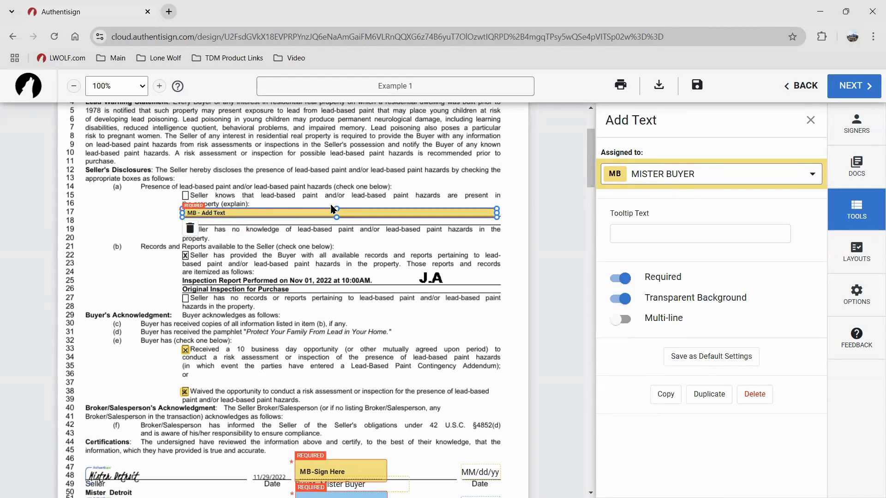
{"action": "mouse_move", "coordinate": [335, 207]}
{"action": "left_mouse_down"}
{"action": "mouse_move", "coordinate": [336, 199]}
{"action": "mouse_move", "coordinate": [337, 210]}
{"action": "left_mouse_up"}
{"action": "key", "text": "Delete"}
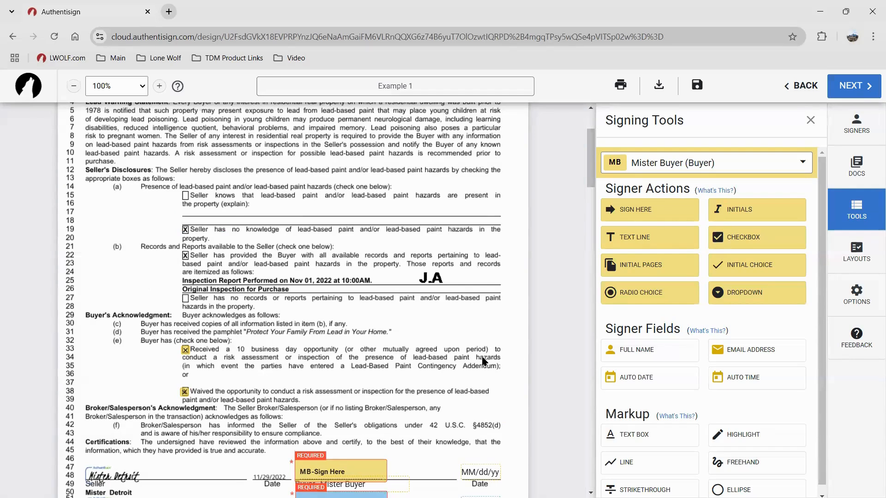
{"action": "scroll", "coordinate": [311, 329], "scroll_direction": "down", "scroll_amount": 2}
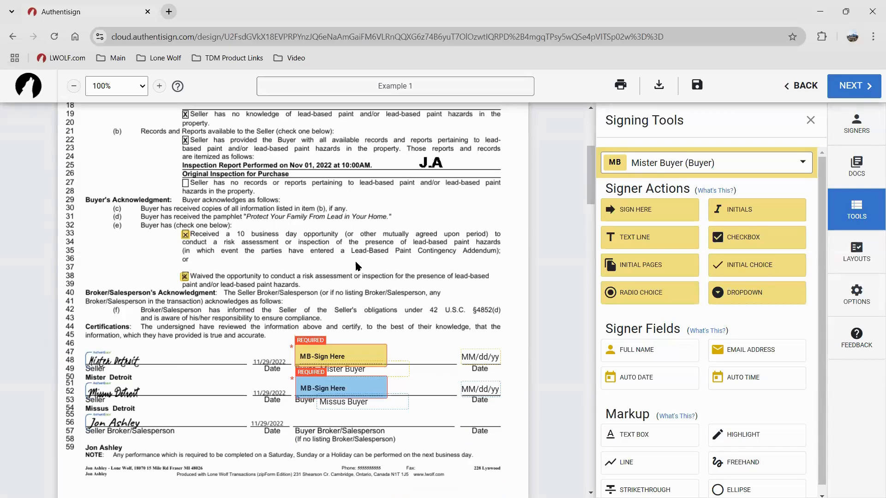
{"action": "scroll", "coordinate": [336, 330], "scroll_direction": "down", "scroll_amount": 2}
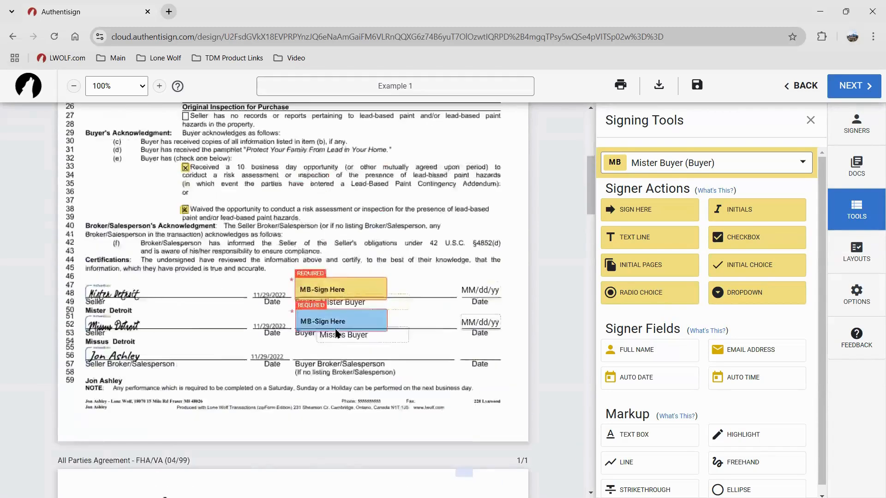
{"action": "scroll", "coordinate": [337, 333], "scroll_direction": "up", "scroll_amount": 5}
{"action": "scroll", "coordinate": [298, 370], "scroll_direction": "down", "scroll_amount": 2}
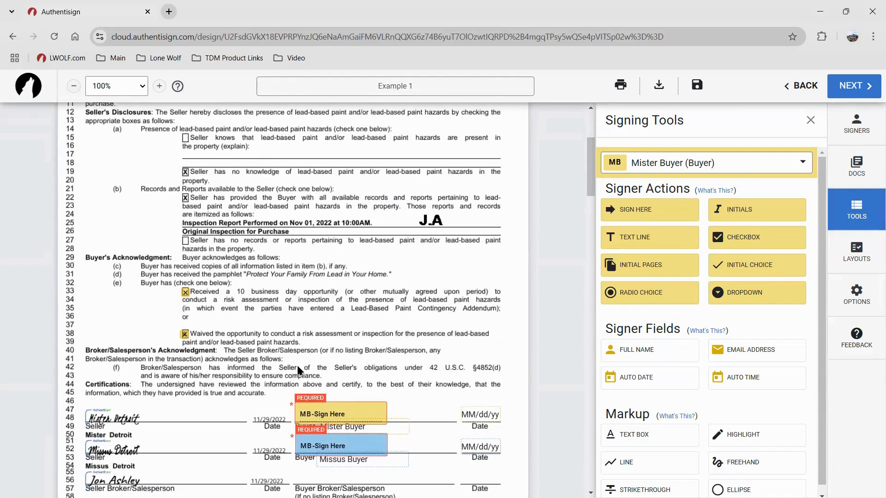
{"action": "scroll", "coordinate": [390, 415], "scroll_direction": "down", "scroll_amount": 2}
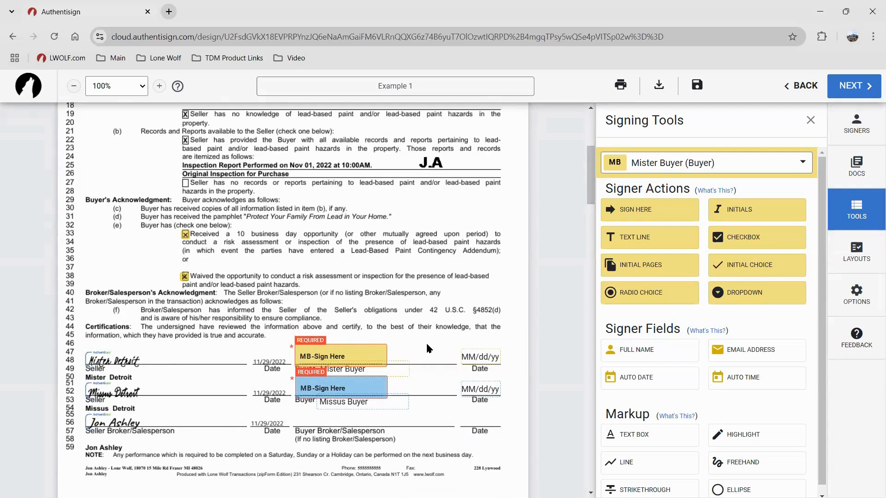
Create a layout named 'Example' from the Lead-Based Paint Disclosure's signing fields via Layout Options > Create Layouts
{"action": "left_click", "coordinate": [850, 257]}
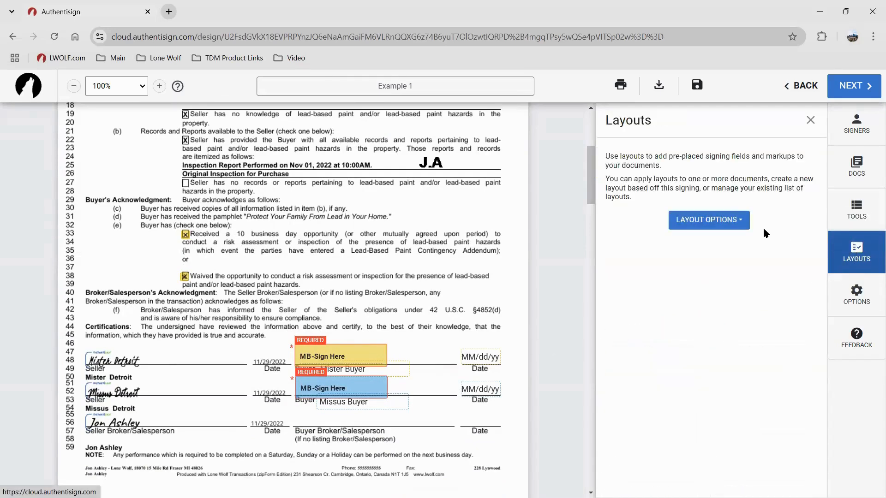
{"action": "left_click", "coordinate": [738, 221]}
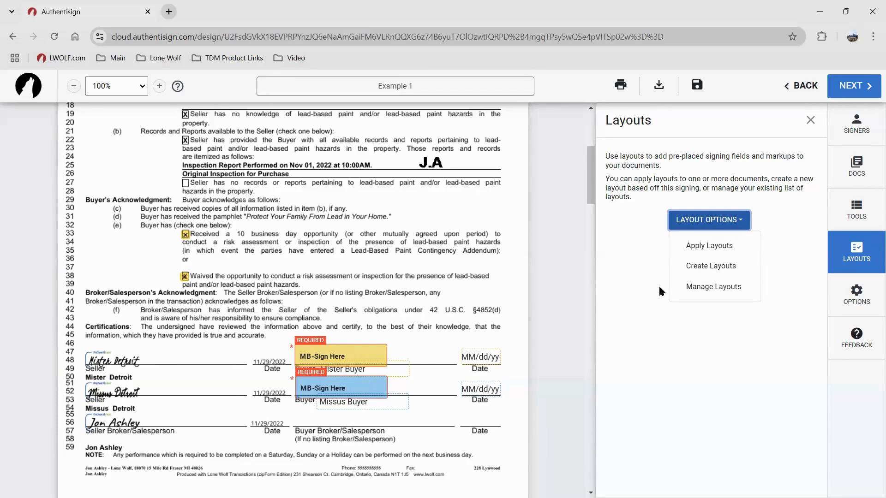
{"action": "left_click", "coordinate": [691, 269]}
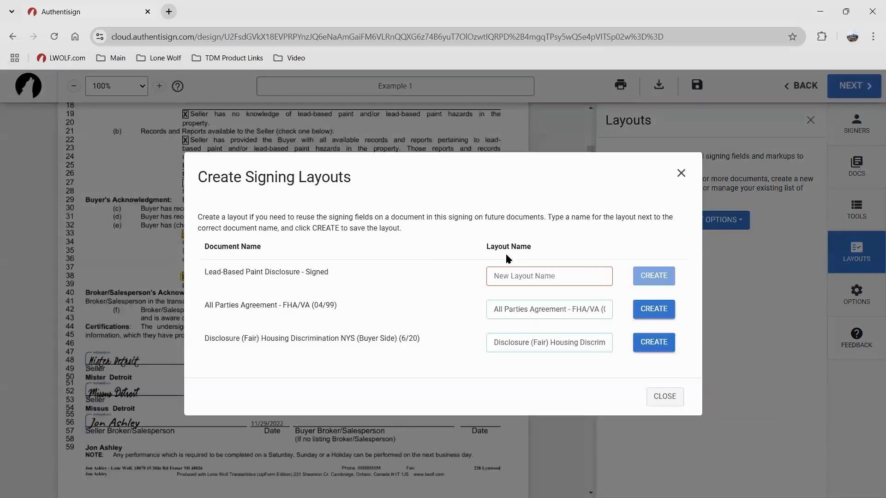
{"action": "left_click", "coordinate": [504, 272]}
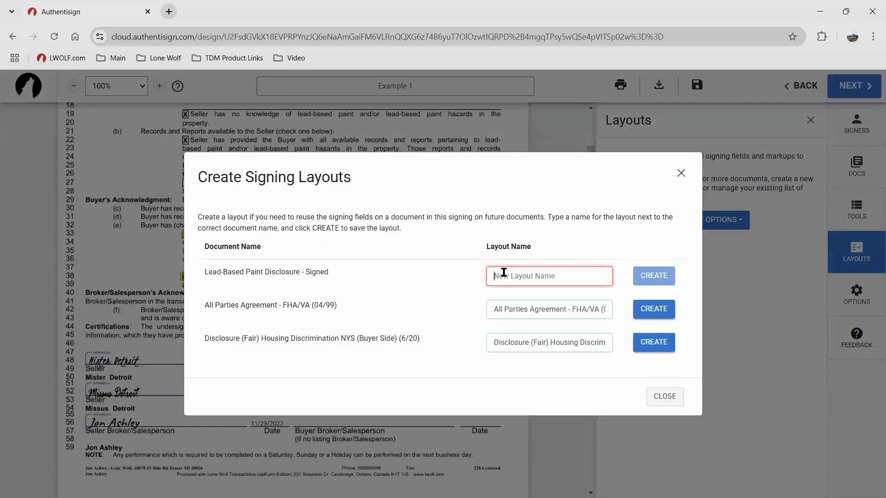
{"action": "type", "text": "Example"}
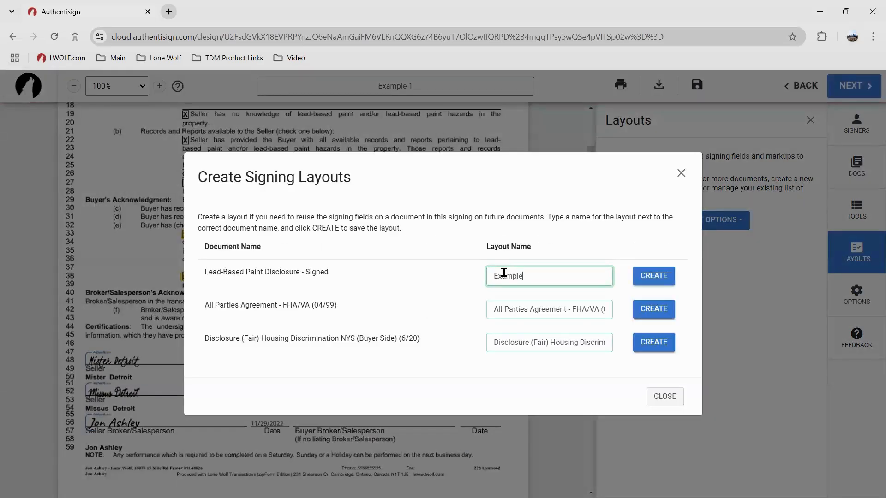
{"action": "left_click", "coordinate": [665, 279]}
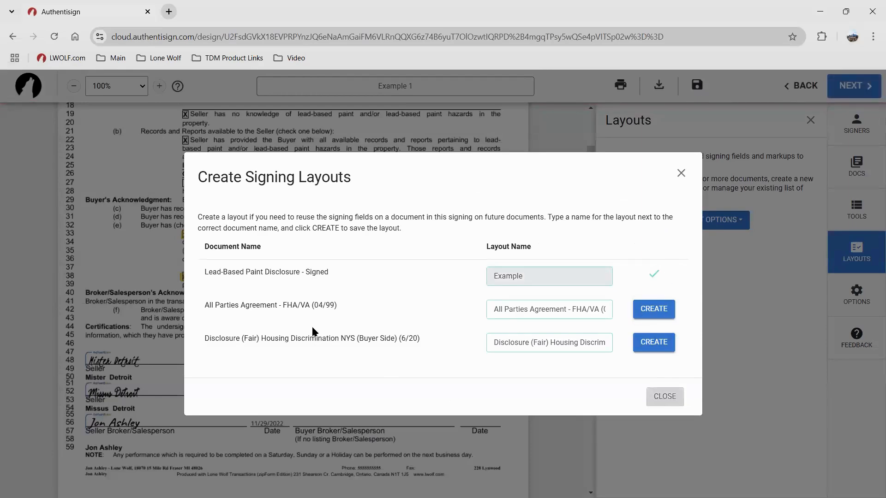
{"action": "key", "text": "Escape"}
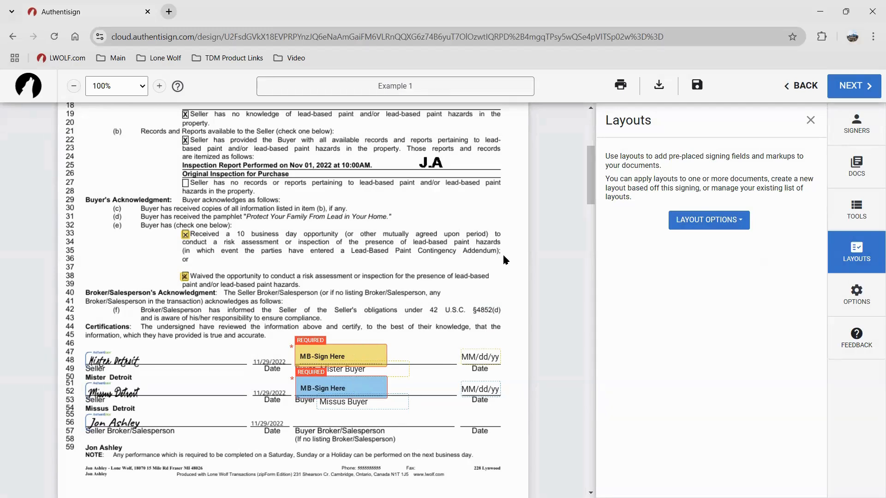
Delete four buyer fields and the line 33 Received checkbox from the disclosure
{"action": "left_click", "coordinate": [359, 381]}
{"action": "key", "text": "Delete"}
{"action": "left_click", "coordinate": [354, 356]}
{"action": "key", "text": "Delete"}
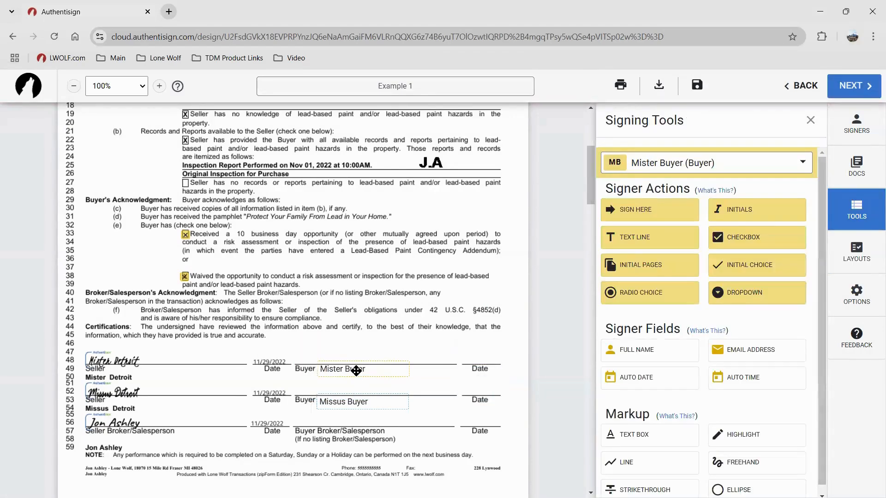
{"action": "left_click", "coordinate": [356, 369]}
{"action": "key", "text": "Delete"}
{"action": "left_click", "coordinate": [356, 401]}
{"action": "key", "text": "Delete"}
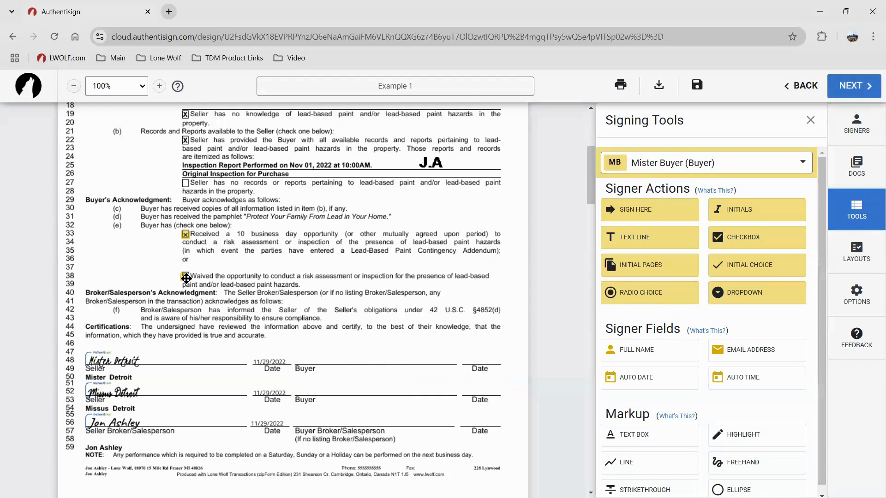
{"action": "left_click", "coordinate": [185, 235]}
{"action": "key", "text": "Delete"}
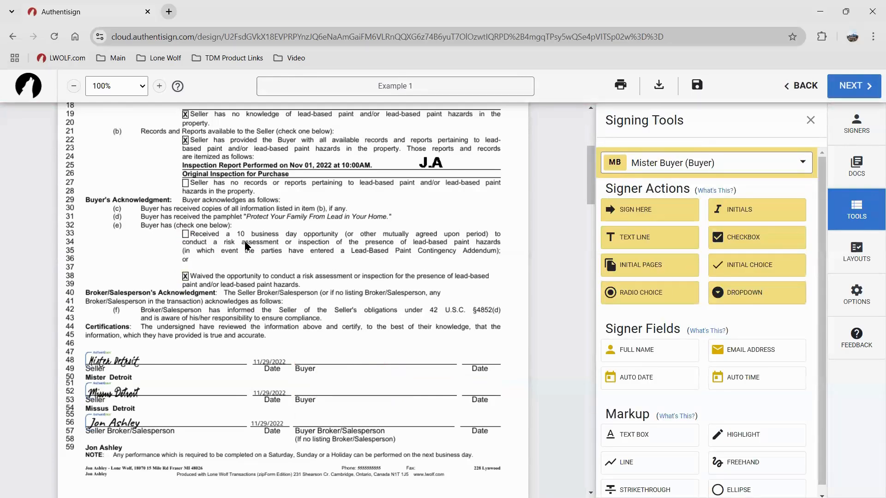
{"action": "scroll", "coordinate": [247, 246], "scroll_direction": "up", "scroll_amount": 5}
{"action": "scroll", "coordinate": [247, 249], "scroll_direction": "down", "scroll_amount": 3}
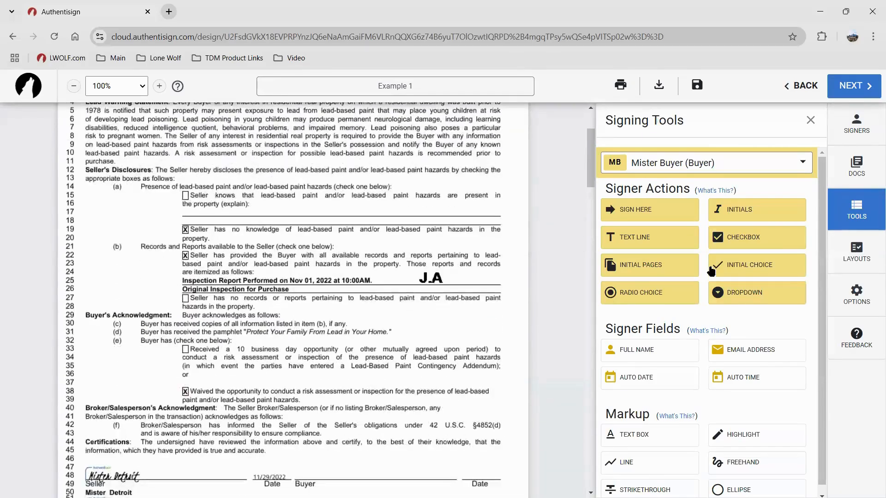
Apply the Example layout to the Lead-Based Paint Disclosure and review the placed signing fields
{"action": "left_click", "coordinate": [870, 251]}
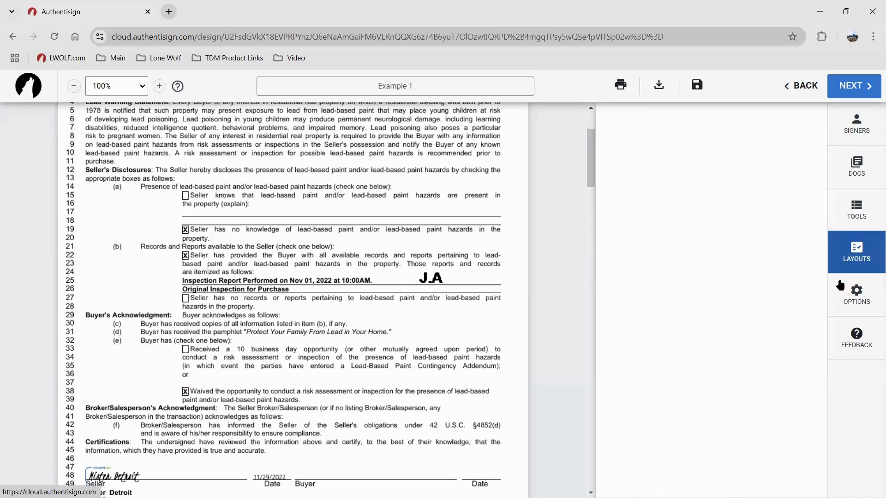
{"action": "left_click", "coordinate": [728, 224]}
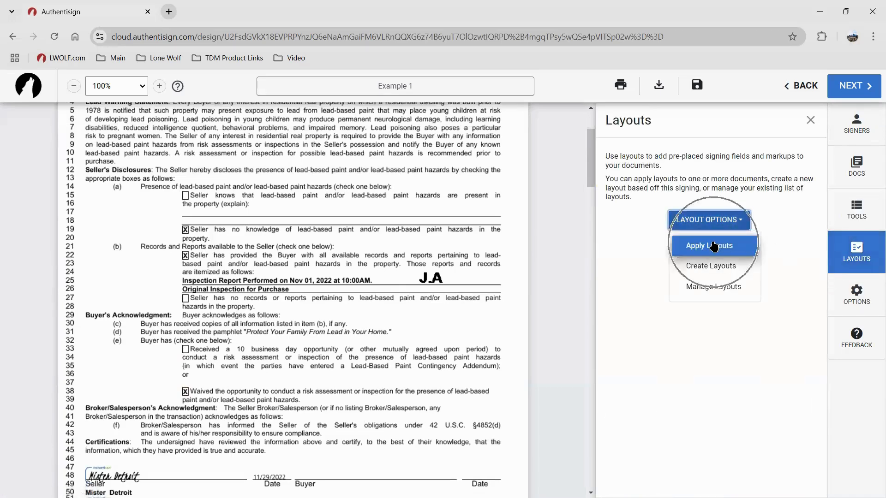
{"action": "left_click", "coordinate": [713, 247]}
{"action": "left_click", "coordinate": [391, 276]}
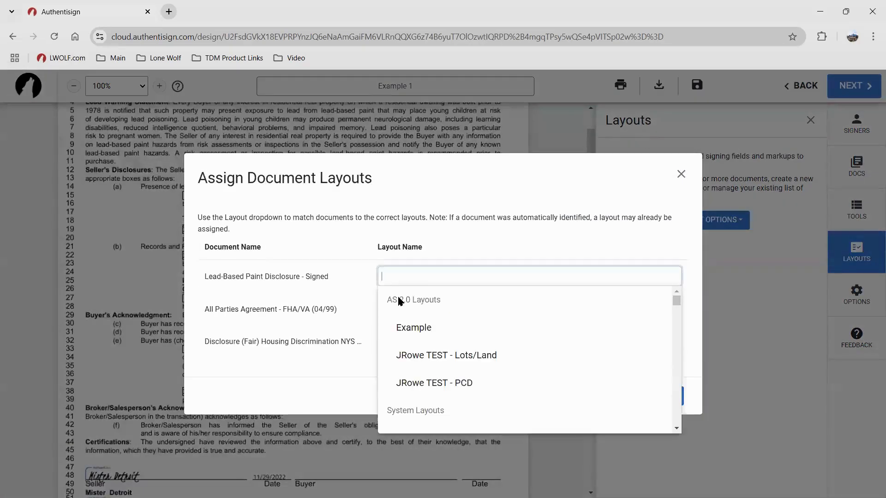
{"action": "left_click", "coordinate": [409, 328]}
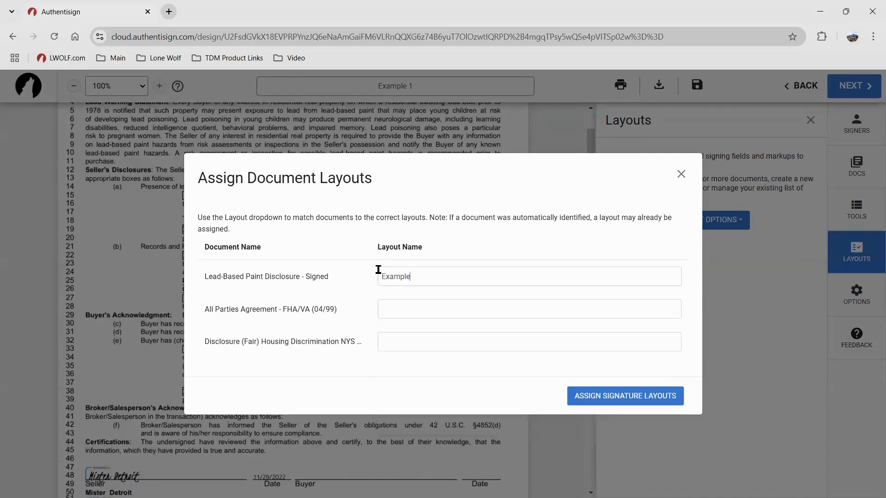
{"action": "left_click", "coordinate": [602, 398]}
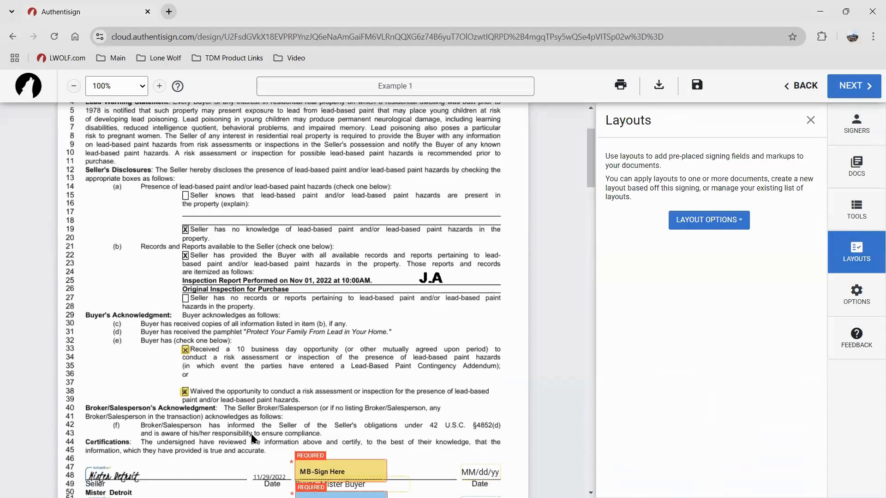
{"action": "scroll", "coordinate": [274, 332], "scroll_direction": "down", "scroll_amount": 3}
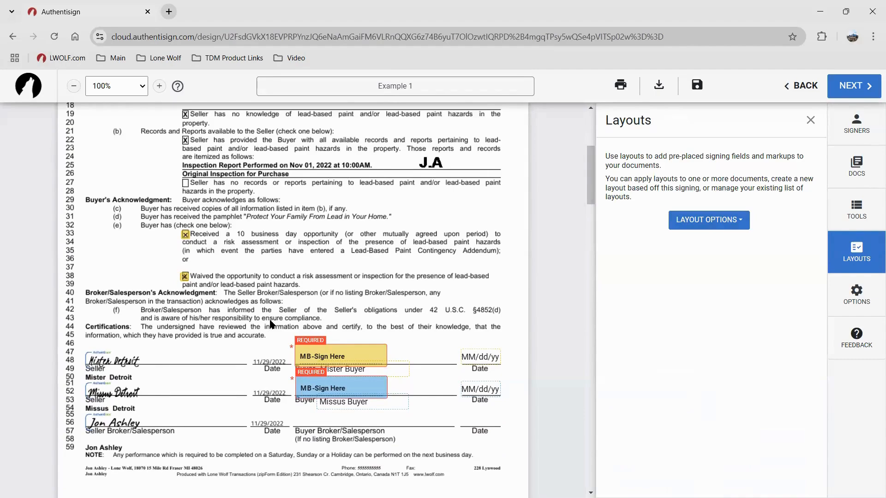
{"action": "scroll", "coordinate": [270, 325], "scroll_direction": "down", "scroll_amount": 3}
{"action": "scroll", "coordinate": [270, 325], "scroll_direction": "up", "scroll_amount": 3}
{"action": "scroll", "coordinate": [392, 250], "scroll_direction": "down", "scroll_amount": 10}
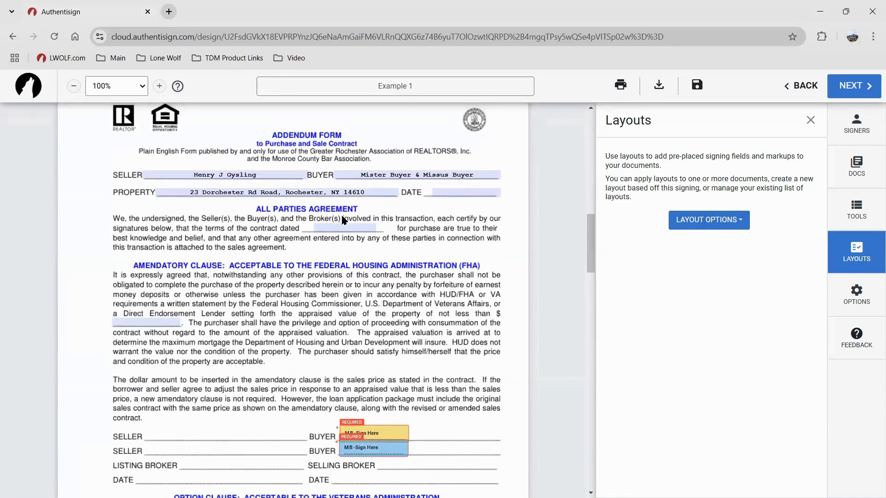
{"action": "scroll", "coordinate": [344, 219], "scroll_direction": "up", "scroll_amount": 6}
{"action": "scroll", "coordinate": [337, 205], "scroll_direction": "down", "scroll_amount": 6}
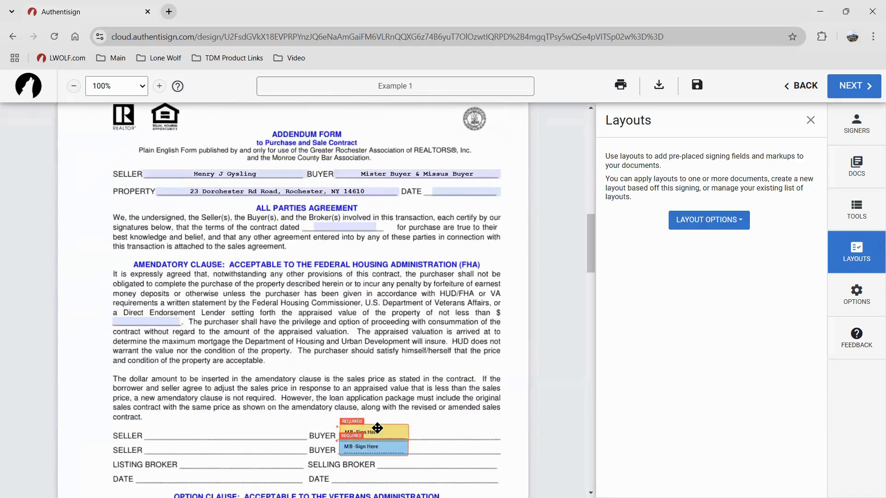
{"action": "scroll", "coordinate": [383, 411], "scroll_direction": "up", "scroll_amount": 5}
{"action": "scroll", "coordinate": [369, 366], "scroll_direction": "up", "scroll_amount": 5}
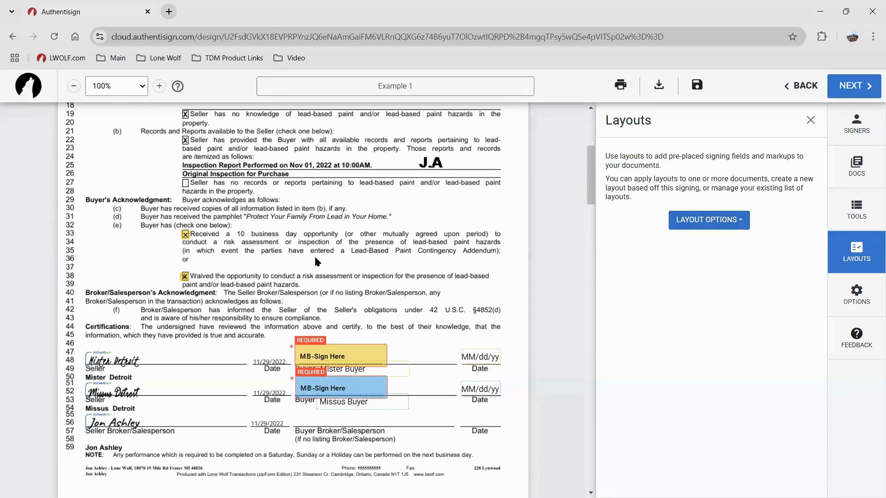
{"action": "scroll", "coordinate": [316, 262], "scroll_direction": "up", "scroll_amount": 3}
{"action": "scroll", "coordinate": [315, 261], "scroll_direction": "up", "scroll_amount": 3}
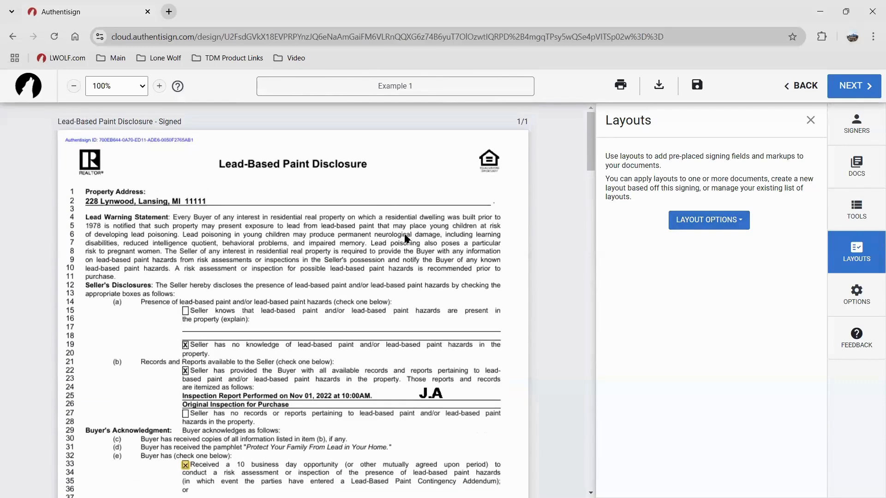
Finalize Example 1 and send its invitations to both buyers without customizing the invite emails
{"action": "left_click", "coordinate": [849, 89]}
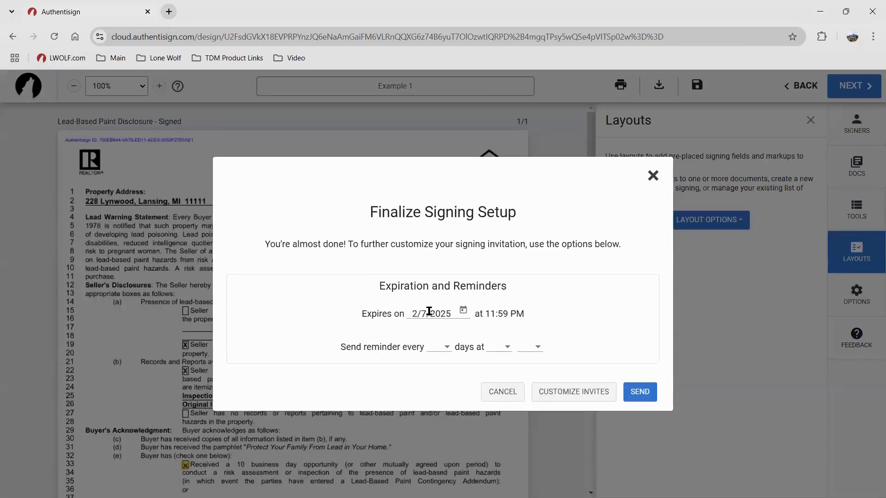
{"action": "left_click", "coordinate": [538, 393]}
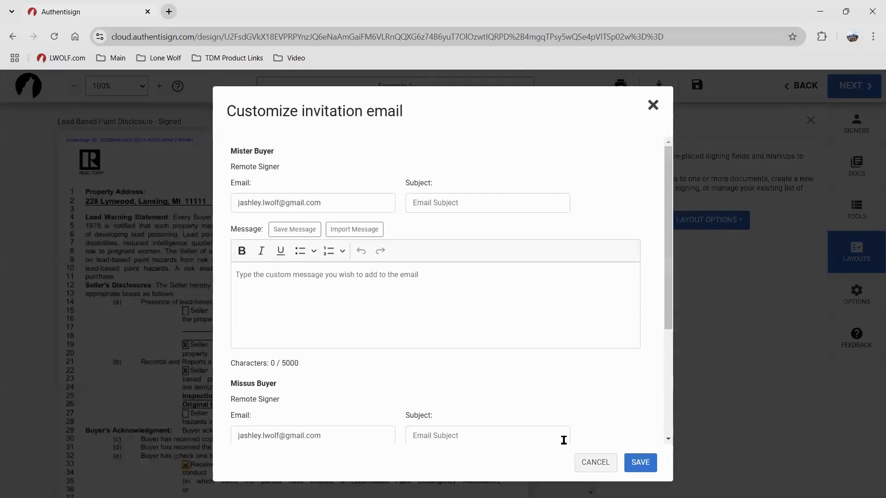
{"action": "left_click", "coordinate": [608, 461]}
{"action": "left_click", "coordinate": [639, 383]}
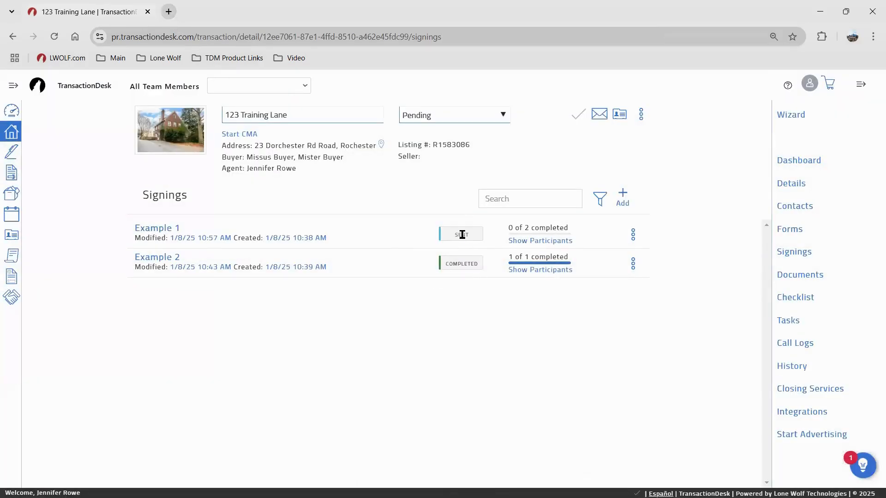
Show Example 1's participants and inspect Mister Buyer's entry in the Signing Details
{"action": "left_click", "coordinate": [522, 241]}
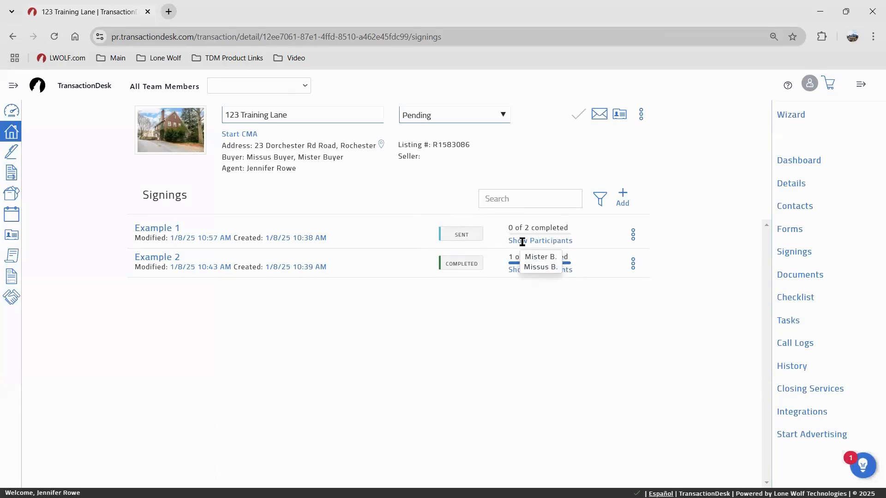
{"action": "left_click", "coordinate": [169, 231]}
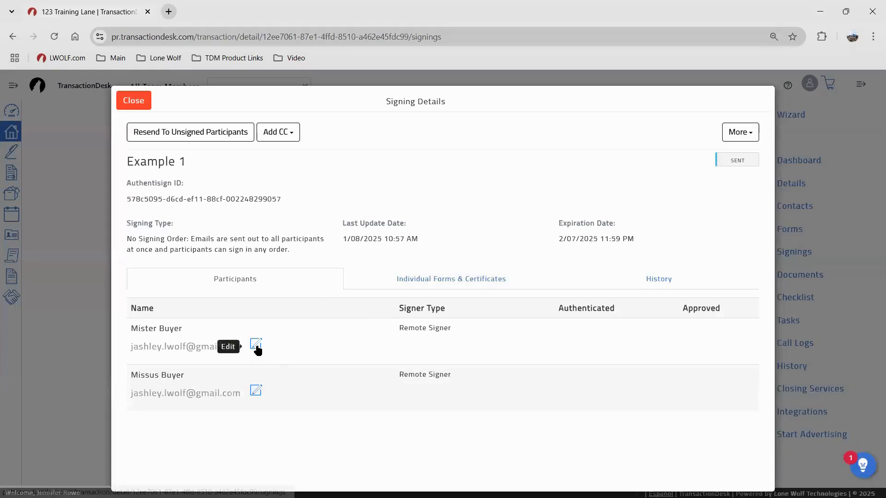
{"action": "left_click", "coordinate": [257, 347]}
{"action": "left_click", "coordinate": [257, 347]}
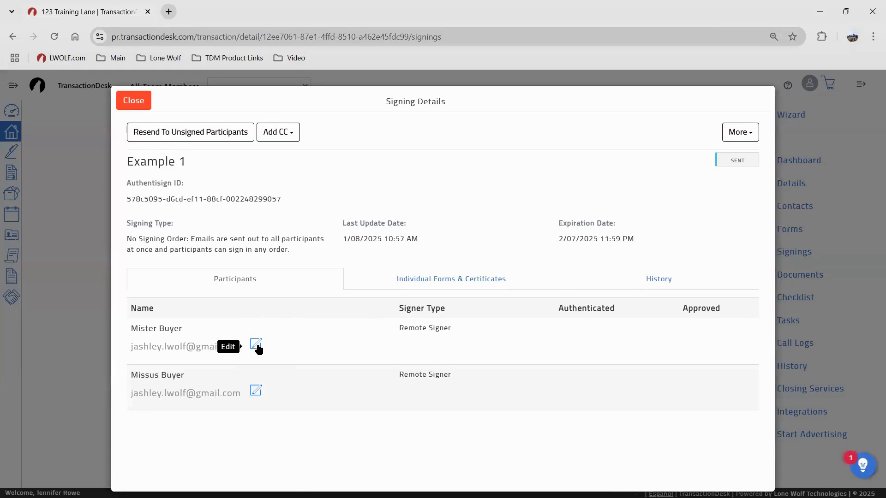
{"action": "left_click", "coordinate": [257, 347]}
{"action": "left_click", "coordinate": [257, 347]}
{"action": "left_click", "coordinate": [234, 136]}
Check the signing's More actions, close the details, and open Gmail in a new tab
{"action": "left_click", "coordinate": [748, 135]}
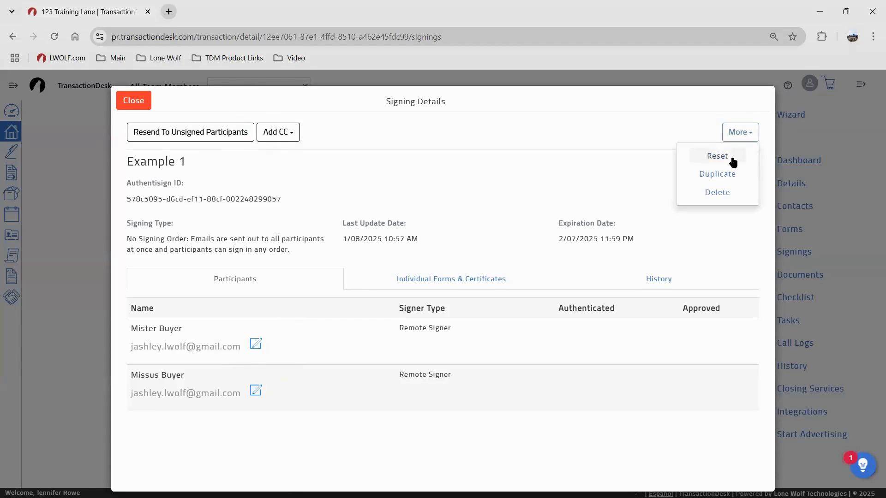
{"action": "left_click", "coordinate": [733, 162]}
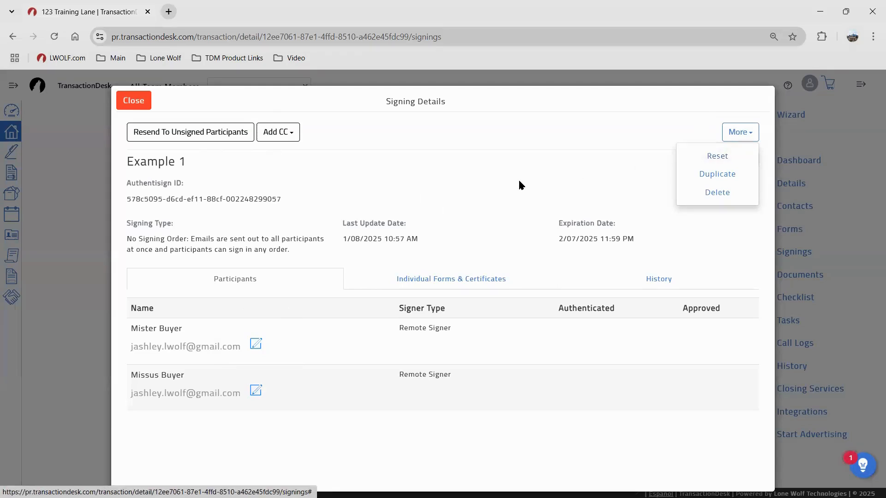
{"action": "left_click", "coordinate": [144, 105]}
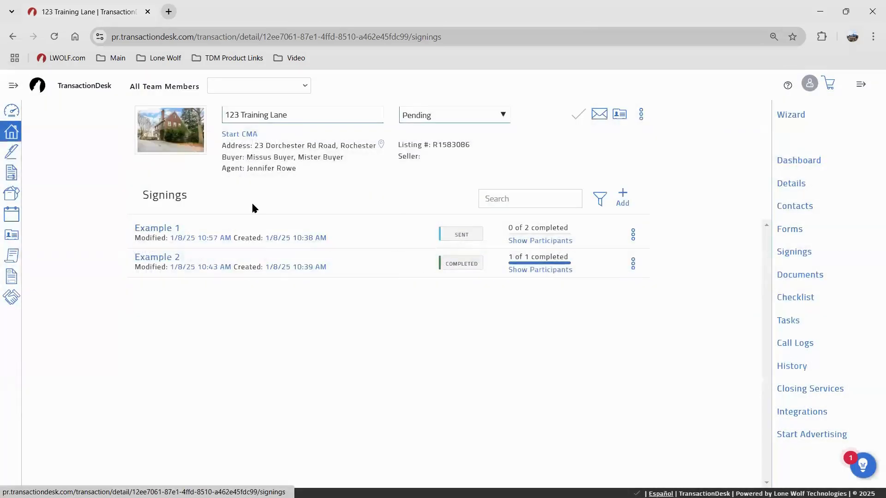
{"action": "left_click", "coordinate": [170, 12]}
{"action": "left_click", "coordinate": [745, 91]}
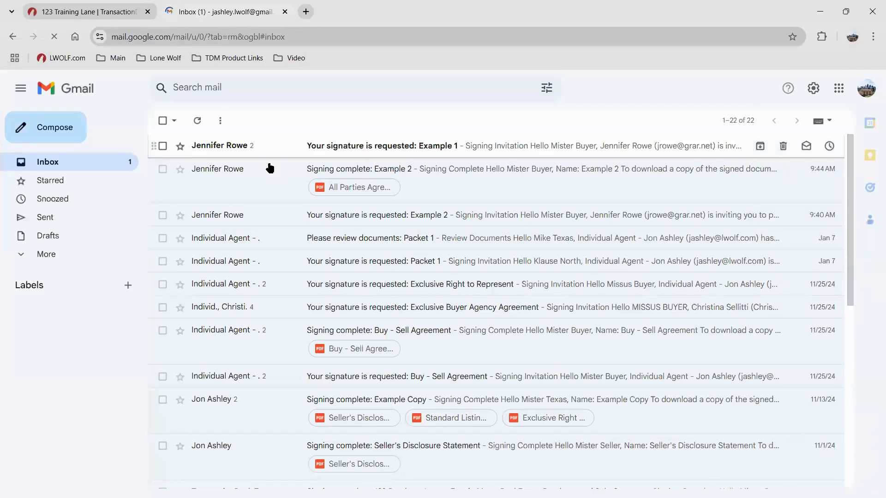
Read the Example 2 invitation email, then the 'Signing complete: Example 2' email
{"action": "left_click", "coordinate": [260, 220]}
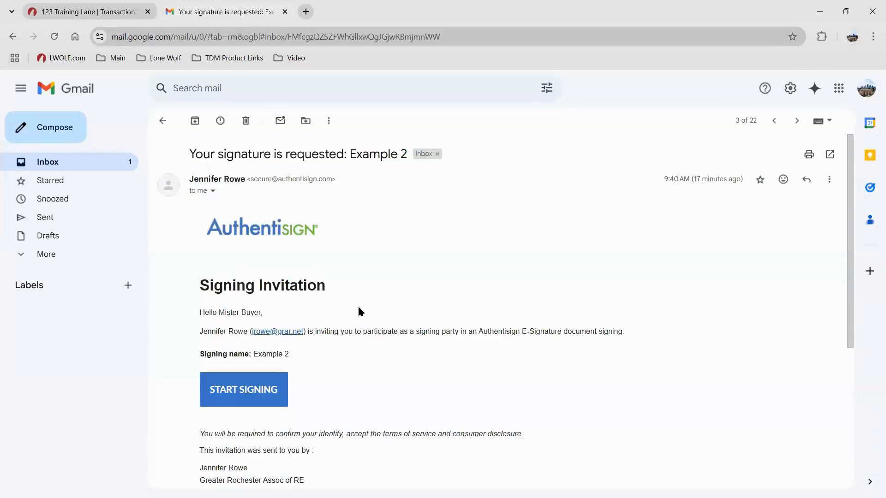
{"action": "left_click", "coordinate": [248, 391]}
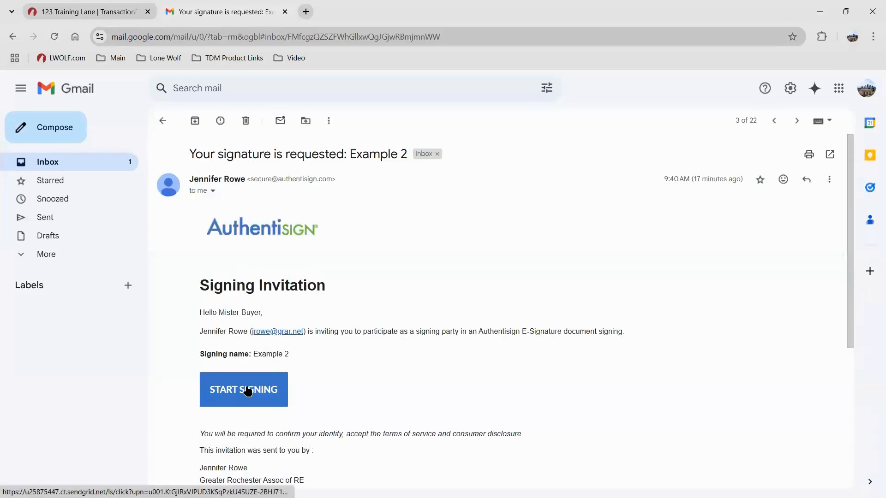
{"action": "left_click", "coordinate": [774, 121]}
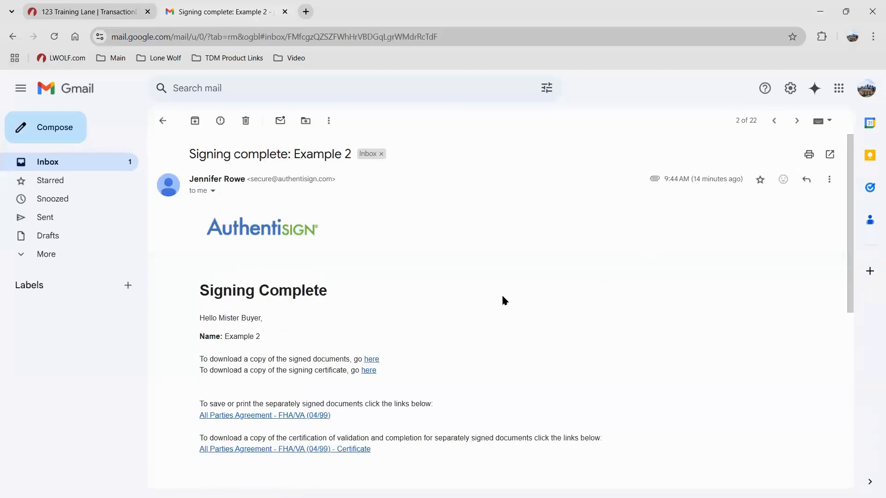
{"action": "scroll", "coordinate": [495, 300], "scroll_direction": "down", "scroll_amount": 1}
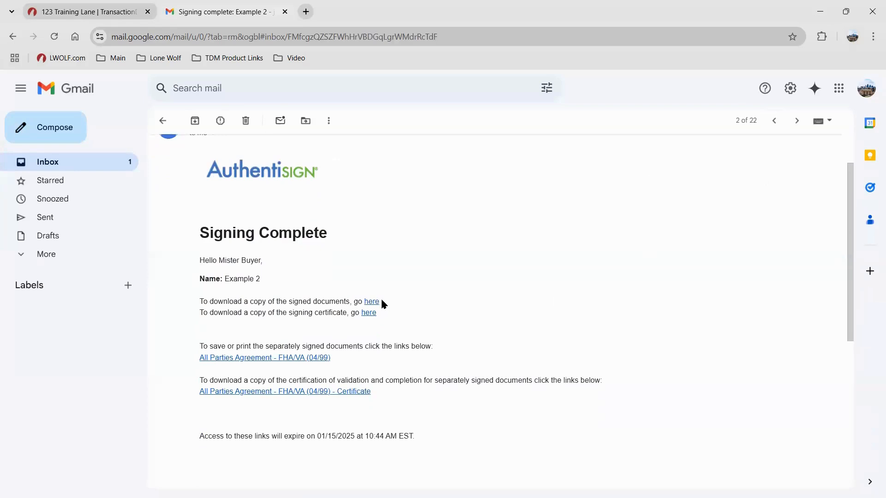
{"action": "scroll", "coordinate": [411, 419], "scroll_direction": "down", "scroll_amount": 2}
{"action": "scroll", "coordinate": [411, 419], "scroll_direction": "down", "scroll_amount": 4}
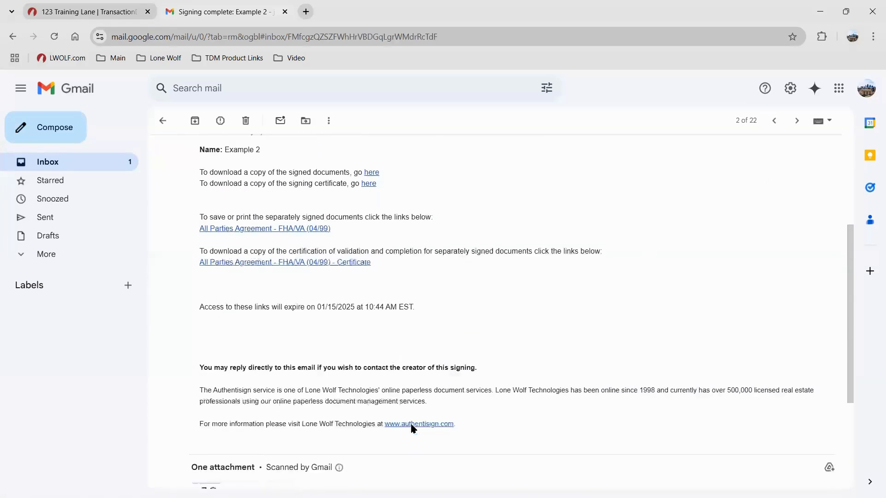
{"action": "scroll", "coordinate": [376, 354], "scroll_direction": "up", "scroll_amount": 8}
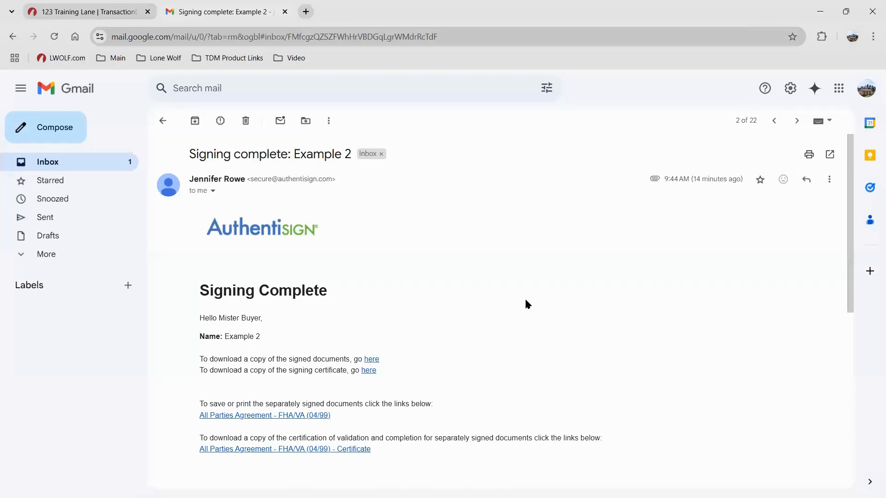
{"action": "scroll", "coordinate": [527, 300], "scroll_direction": "down", "scroll_amount": 3}
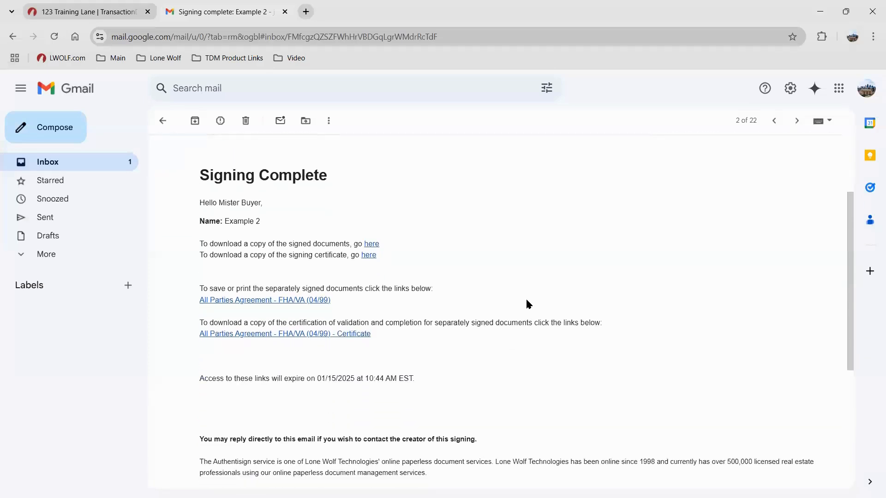
Download the signed documents and the signing certificate, then return to the TransactionDesk tab
{"action": "left_click", "coordinate": [368, 246]}
{"action": "left_click", "coordinate": [369, 246]}
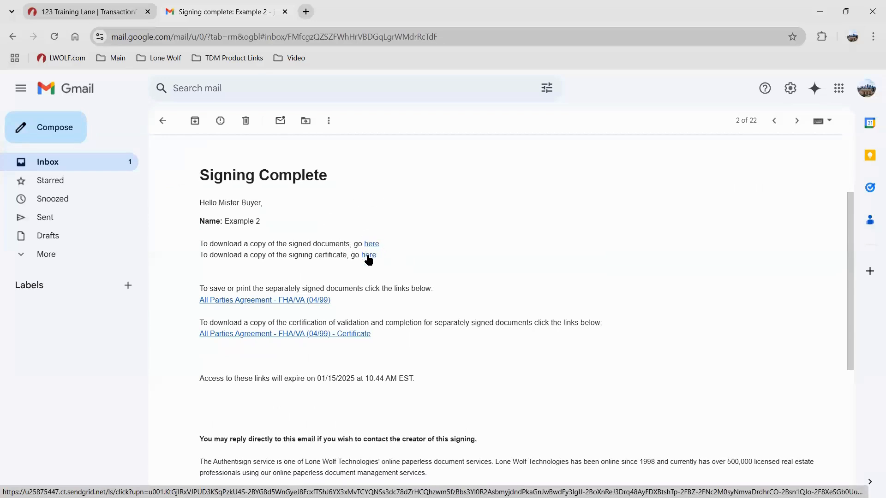
{"action": "left_click", "coordinate": [369, 256]}
{"action": "scroll", "coordinate": [478, 237], "scroll_direction": "up", "scroll_amount": 3}
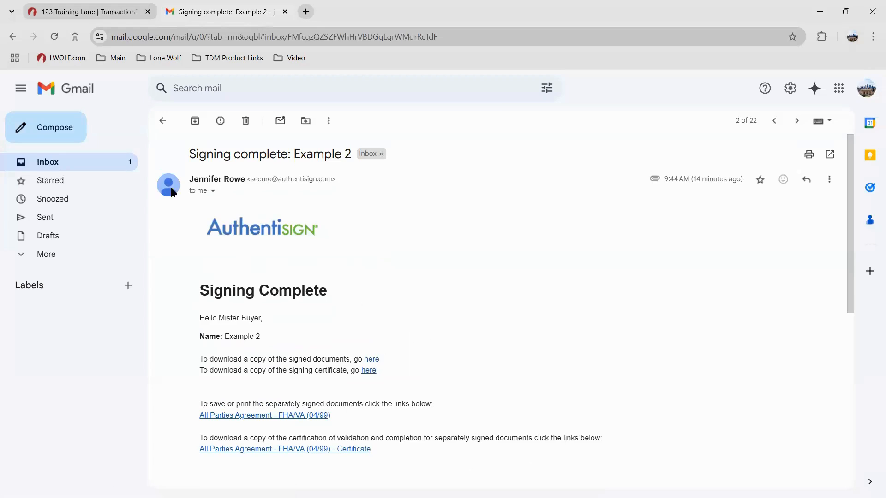
{"action": "left_click", "coordinate": [64, 13]}
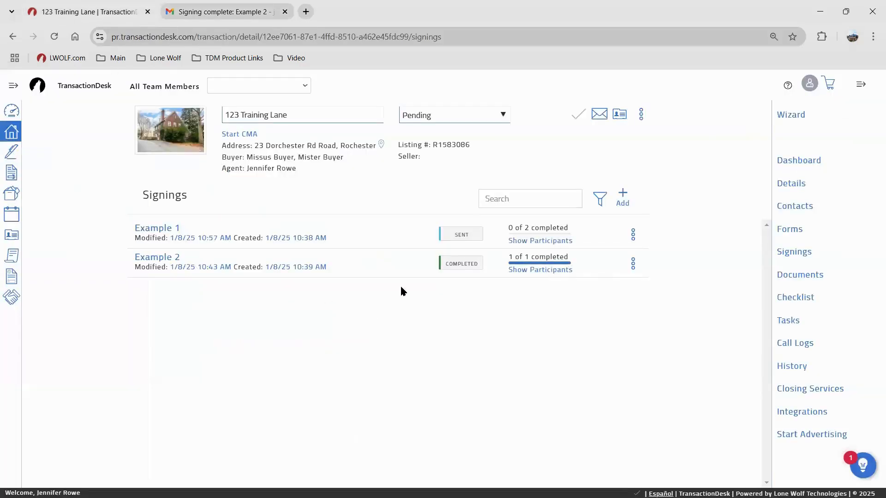
Try forwarding the signed Example 2 documents from its options menu, then dismiss the menu in TransactionDesk
{"action": "left_click", "coordinate": [634, 267]}
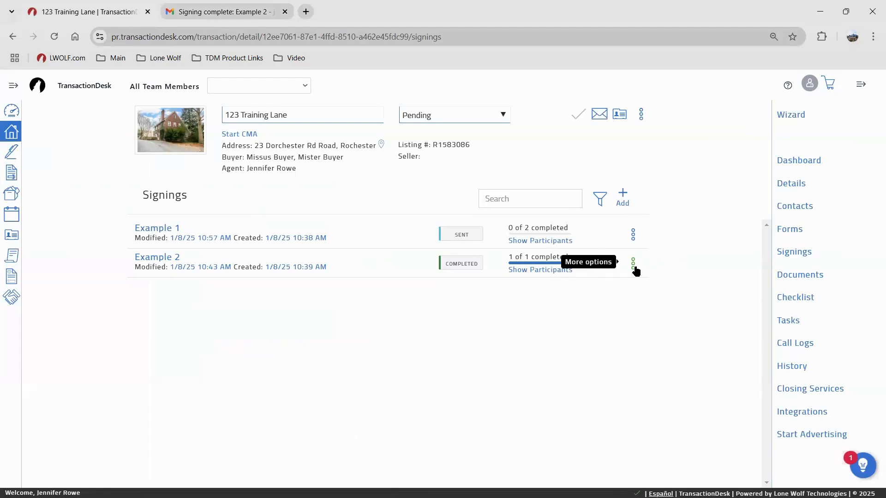
{"action": "left_click", "coordinate": [634, 266]}
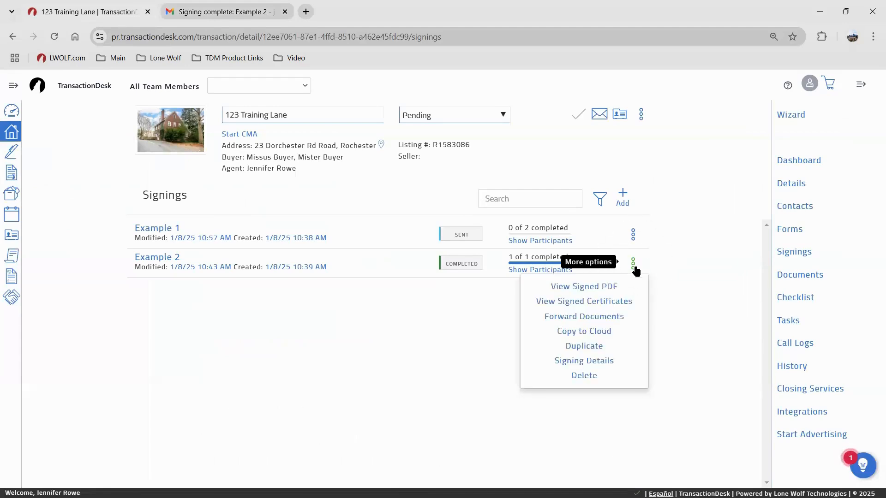
{"action": "left_click", "coordinate": [593, 318]}
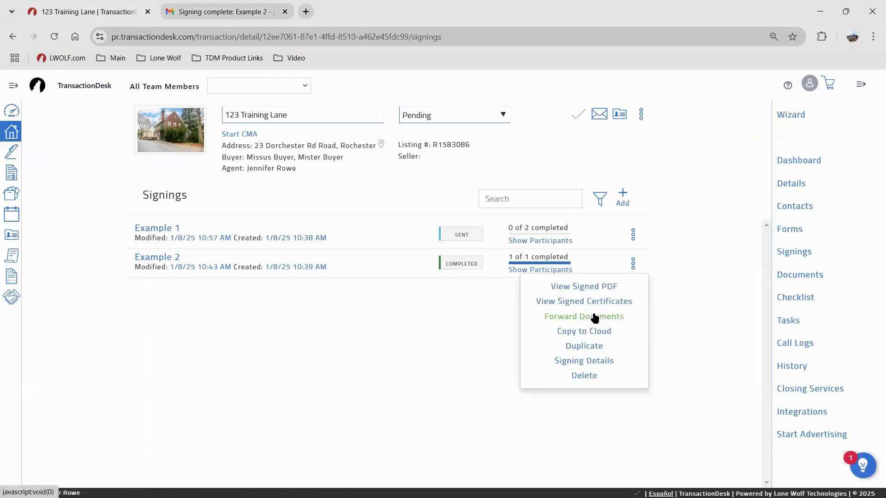
{"action": "left_click", "coordinate": [188, 6]}
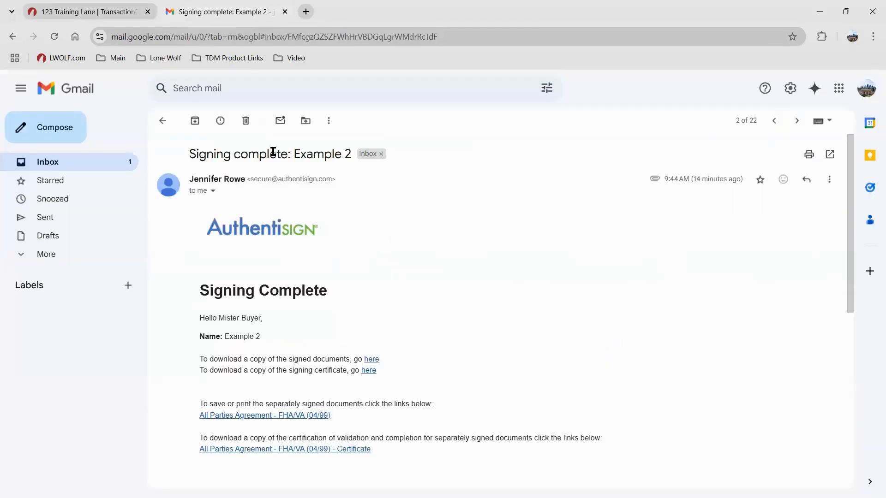
{"action": "left_click", "coordinate": [115, 8]}
{"action": "left_click", "coordinate": [426, 416]}
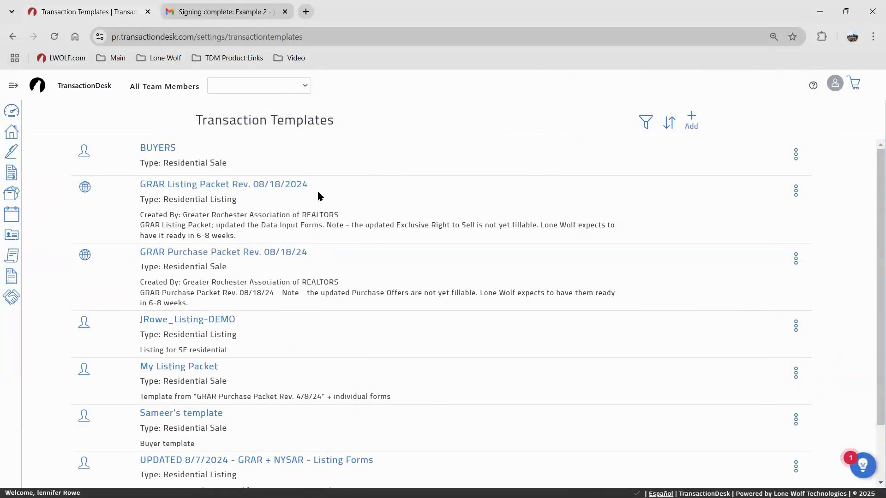
In BUYERS, add Administrative Information and Cancellation & Release (08/04) from the All Listing Related folder
{"action": "left_click", "coordinate": [165, 148]}
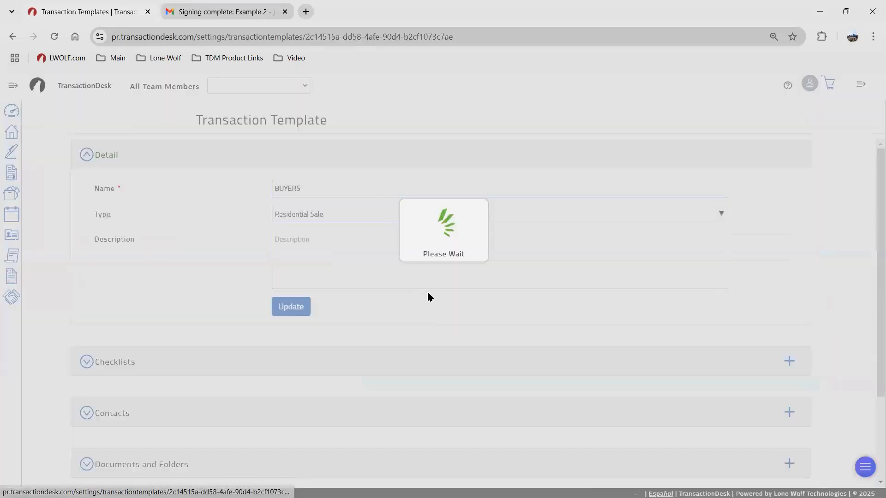
{"action": "scroll", "coordinate": [217, 378], "scroll_direction": "down", "scroll_amount": 3}
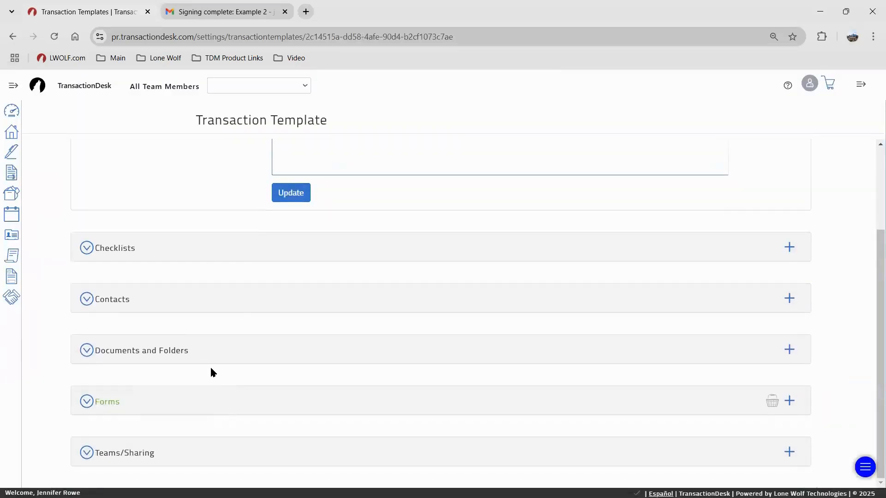
{"action": "left_click", "coordinate": [302, 398]}
{"action": "scroll", "coordinate": [833, 349], "scroll_direction": "down", "scroll_amount": 1}
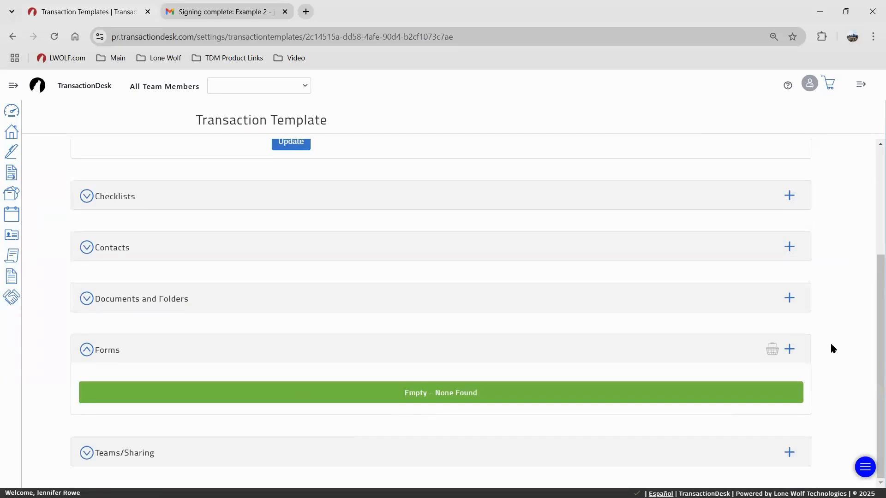
{"action": "left_click", "coordinate": [787, 349]}
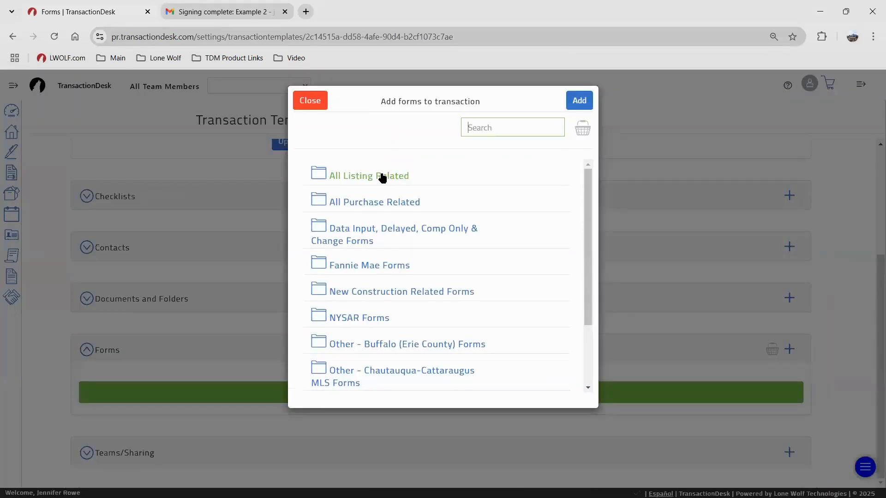
{"action": "left_click", "coordinate": [382, 178]}
{"action": "left_click", "coordinate": [562, 243]}
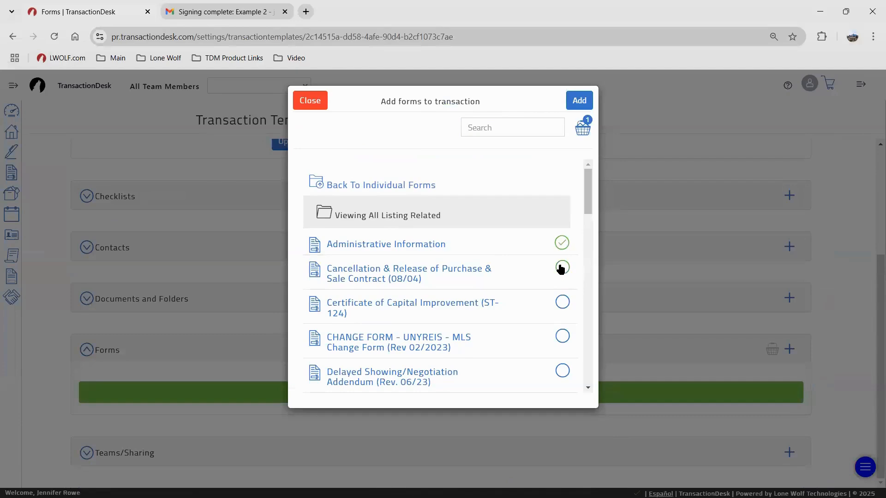
{"action": "left_click", "coordinate": [562, 268]}
{"action": "left_click", "coordinate": [579, 100]}
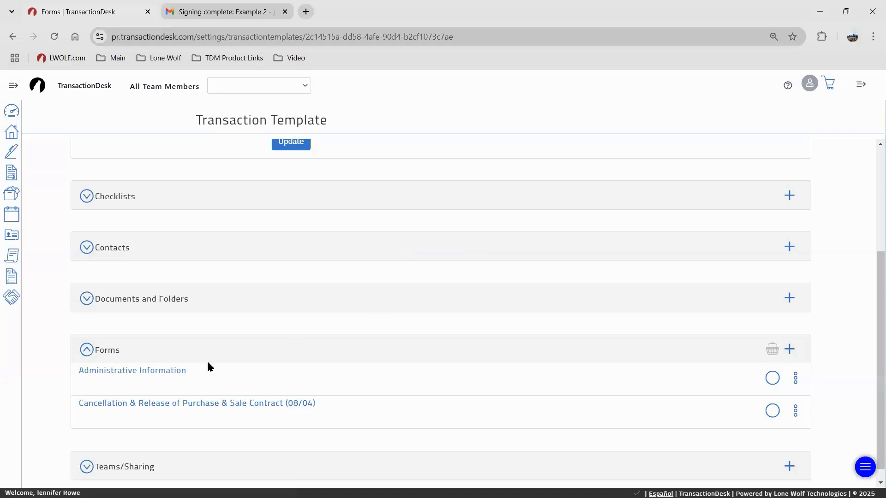
Review the Administrative Information form and save and exit it
{"action": "left_click", "coordinate": [164, 372]}
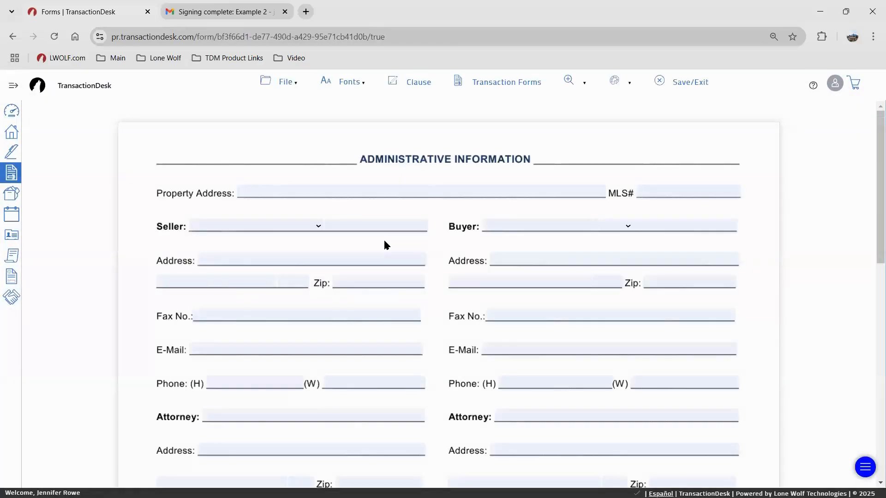
{"action": "scroll", "coordinate": [311, 201], "scroll_direction": "down", "scroll_amount": 4}
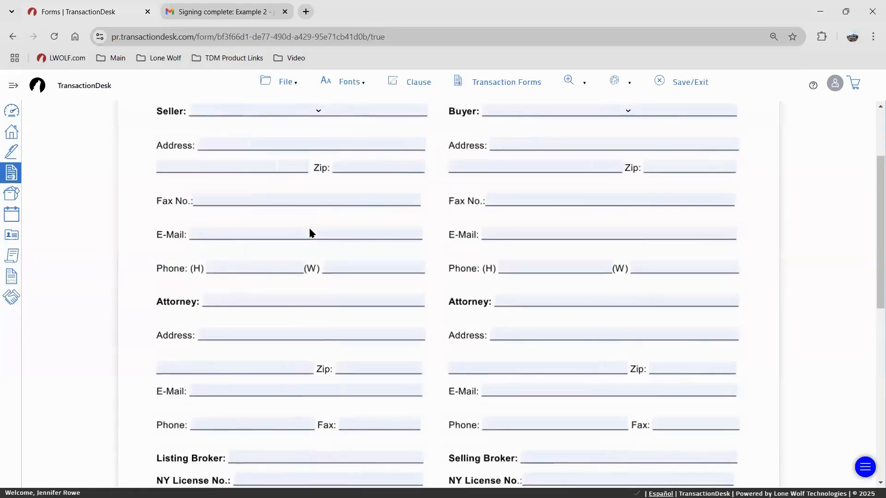
{"action": "scroll", "coordinate": [351, 295], "scroll_direction": "down", "scroll_amount": 3}
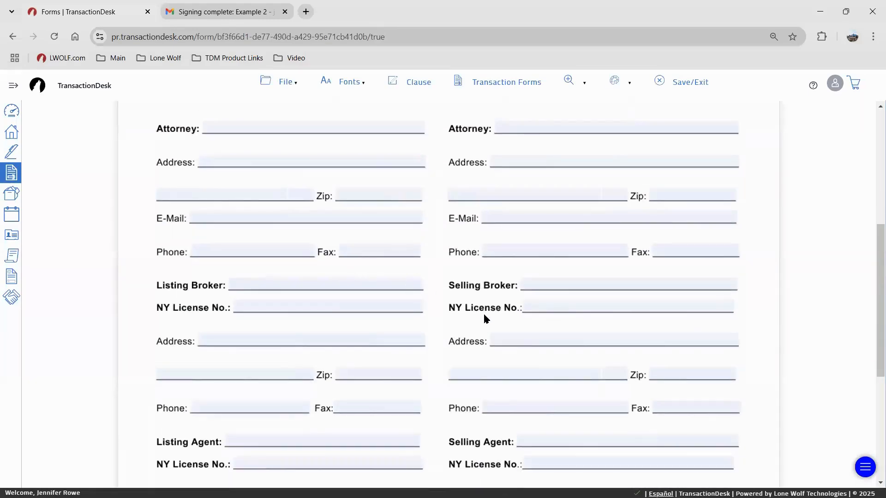
{"action": "left_click", "coordinate": [510, 294]}
{"action": "scroll", "coordinate": [530, 182], "scroll_direction": "down", "scroll_amount": 3}
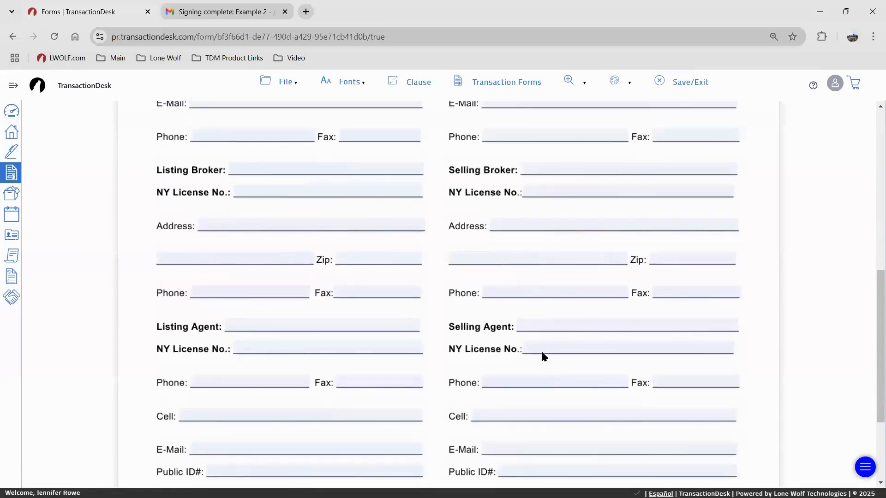
{"action": "scroll", "coordinate": [488, 321], "scroll_direction": "down", "scroll_amount": 3}
{"action": "scroll", "coordinate": [366, 257], "scroll_direction": "up", "scroll_amount": 3}
{"action": "scroll", "coordinate": [366, 258], "scroll_direction": "up", "scroll_amount": 2}
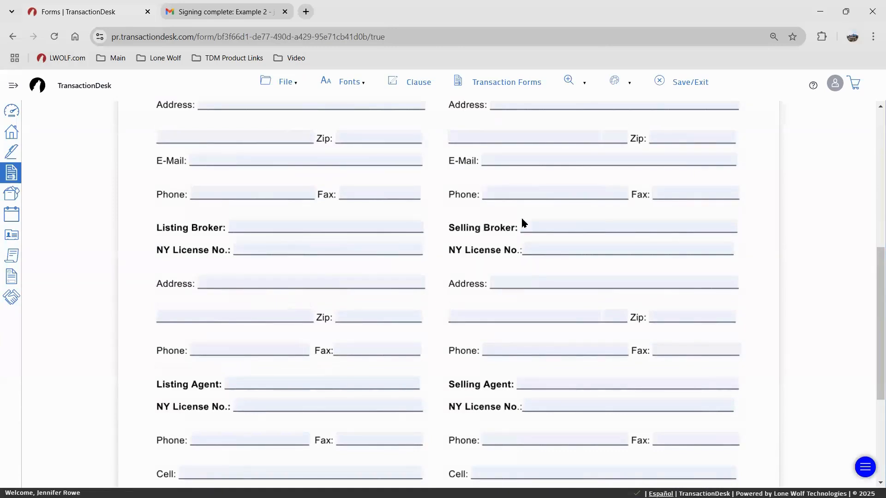
{"action": "scroll", "coordinate": [652, 131], "scroll_direction": "up", "scroll_amount": 2}
{"action": "left_click", "coordinate": [668, 79]}
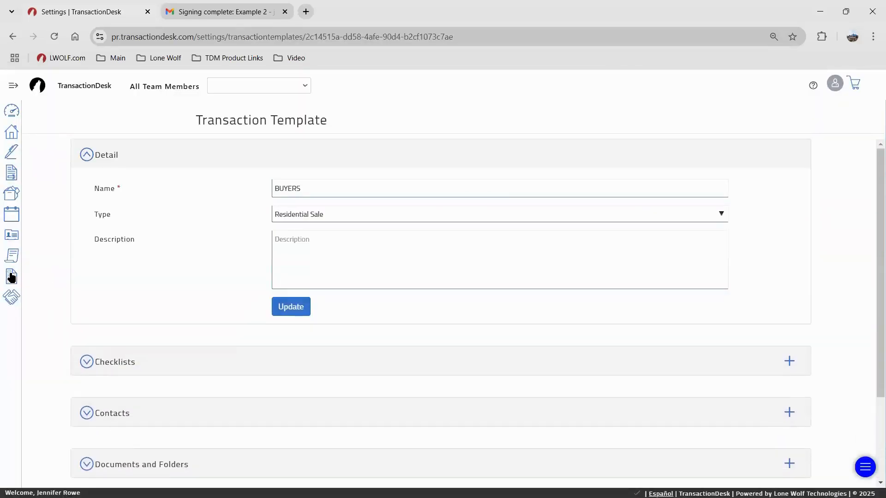
Reopen BUYERS from Settings, confirm both forms under Forms, then go to Transactions
{"action": "left_click", "coordinate": [11, 277]}
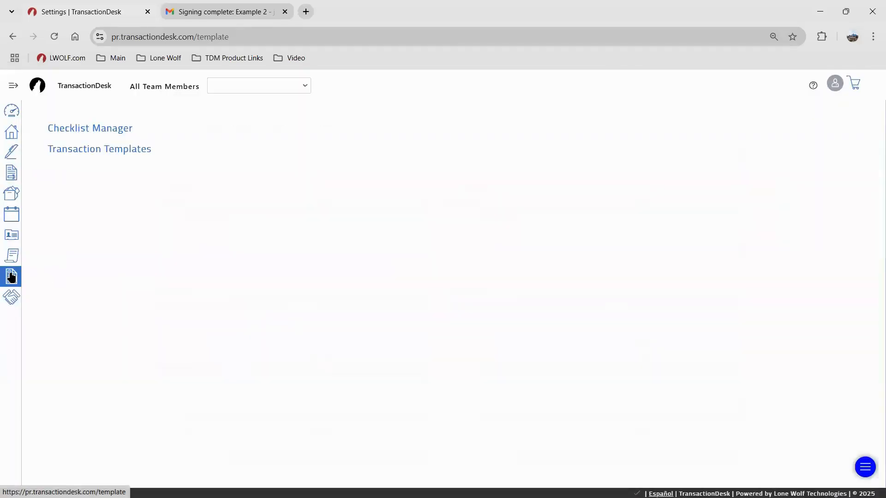
{"action": "left_click", "coordinate": [89, 149]}
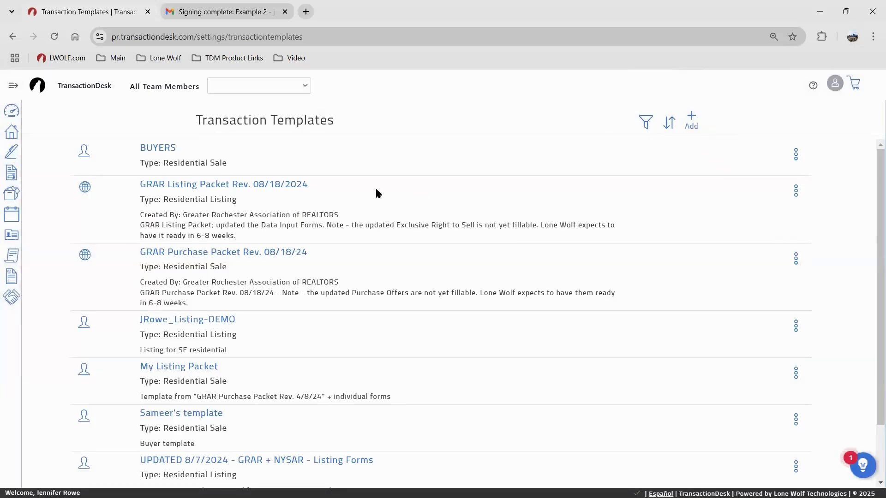
{"action": "left_click", "coordinate": [166, 151]}
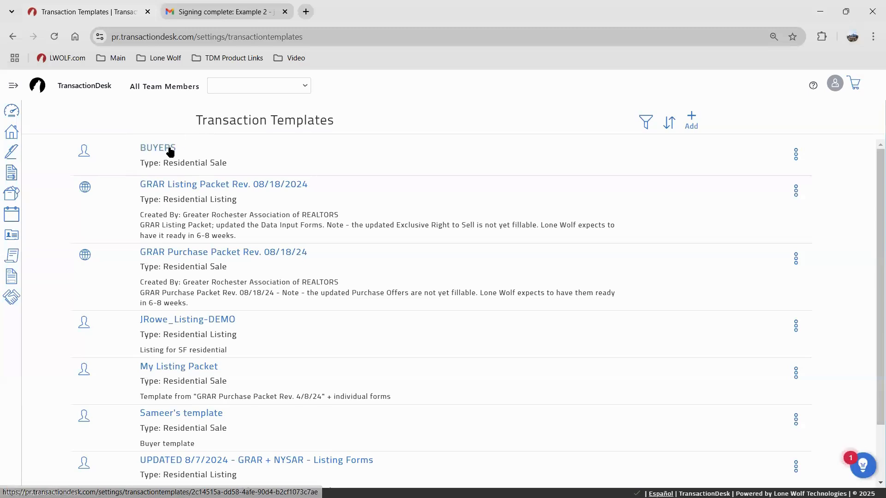
{"action": "scroll", "coordinate": [380, 287], "scroll_direction": "down", "scroll_amount": 2}
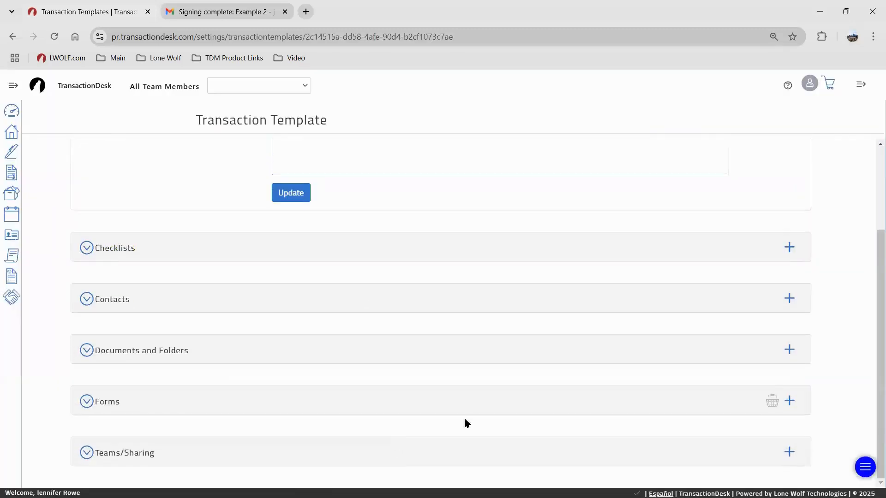
{"action": "left_click", "coordinate": [503, 403]}
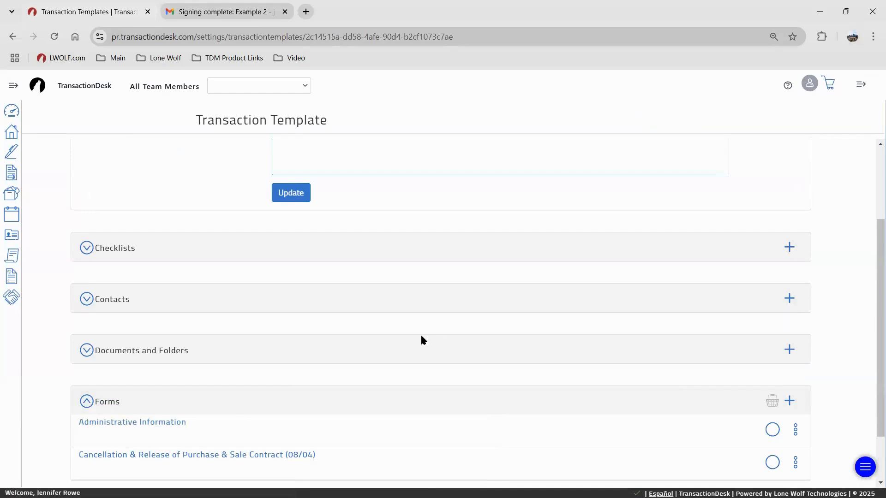
{"action": "left_click", "coordinate": [144, 423]}
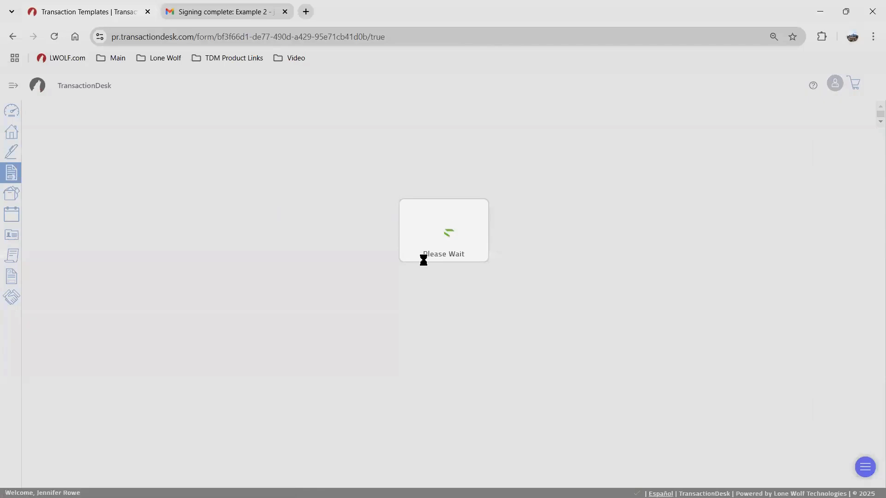
{"action": "scroll", "coordinate": [378, 276], "scroll_direction": "down", "scroll_amount": 5}
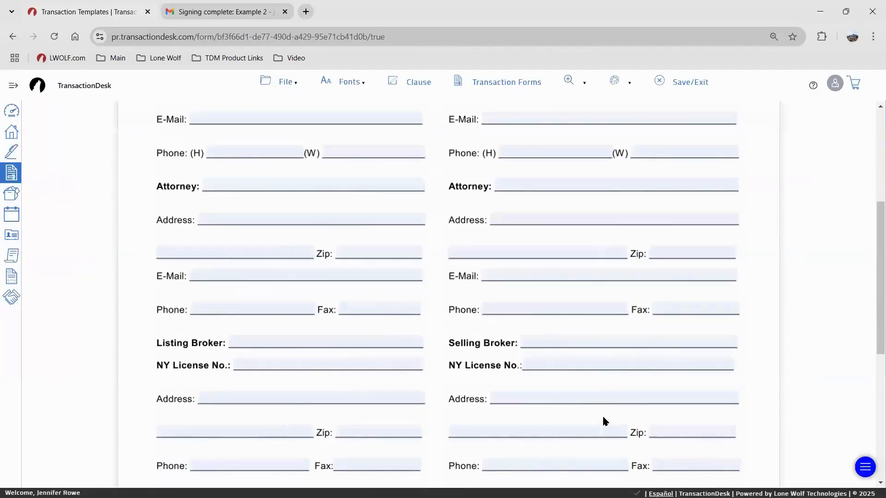
{"action": "left_click", "coordinate": [12, 134]}
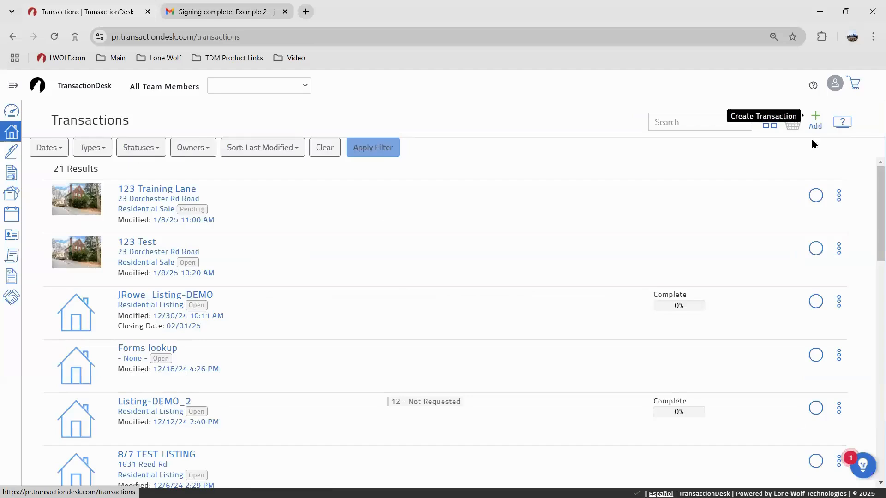
{"action": "left_click", "coordinate": [815, 125]}
{"action": "left_click", "coordinate": [392, 158]}
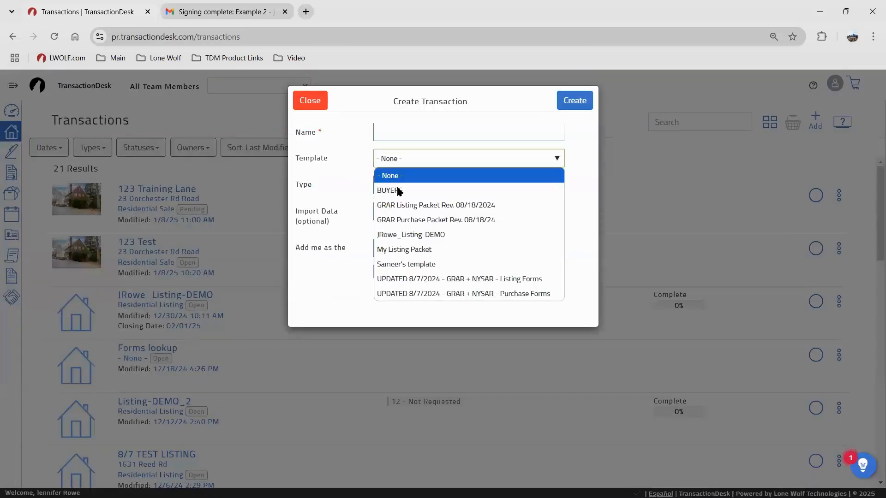
{"action": "left_click", "coordinate": [399, 191]}
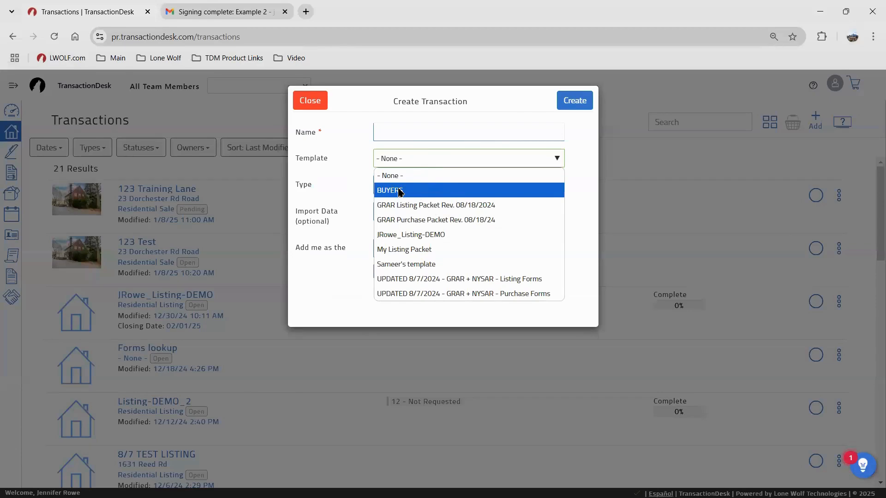
{"action": "left_click", "coordinate": [315, 105]}
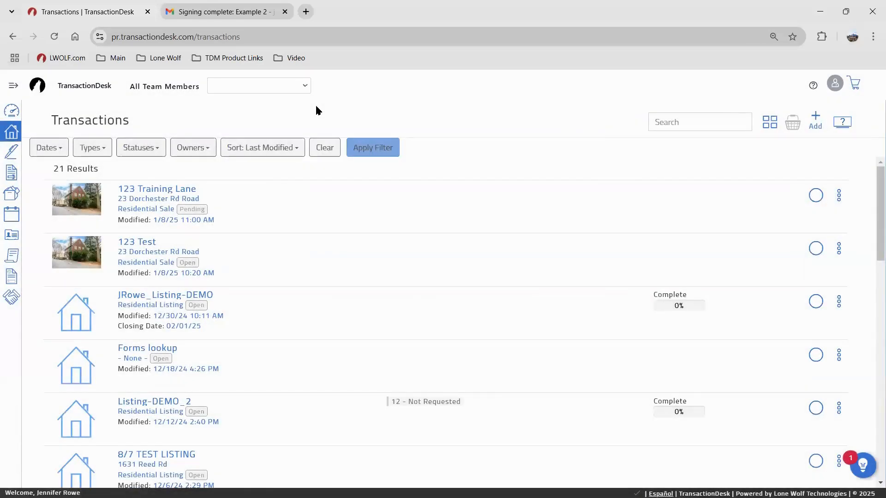
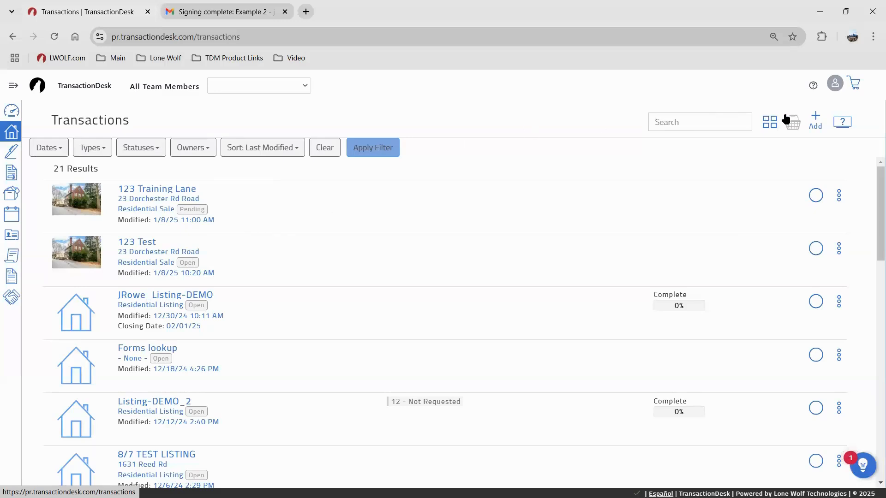
Preview the new-transaction template choices without creating one, then open the 123 Training Lane transaction
{"action": "left_click", "coordinate": [816, 121]}
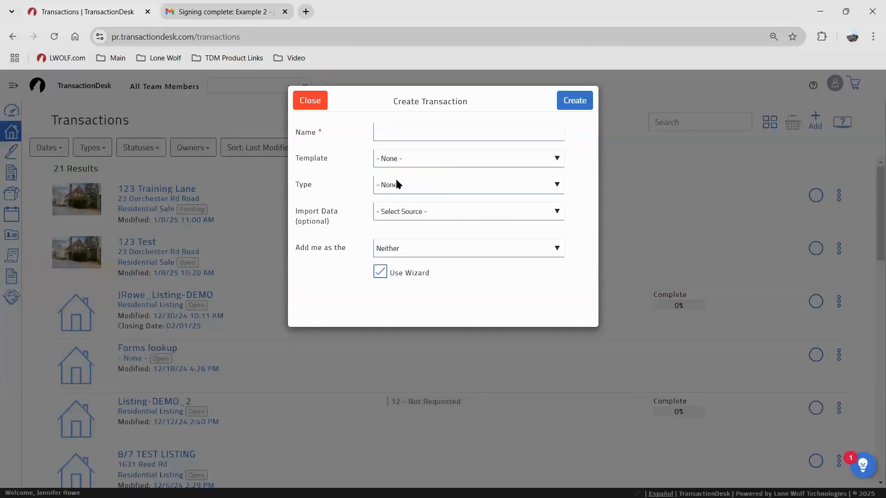
{"action": "left_click", "coordinate": [392, 157]}
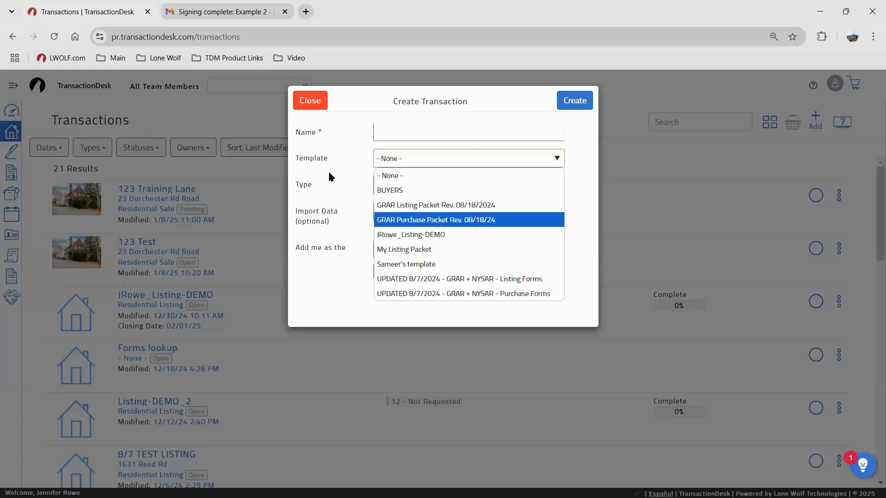
{"action": "left_click", "coordinate": [309, 101]}
{"action": "left_click", "coordinate": [495, 255]}
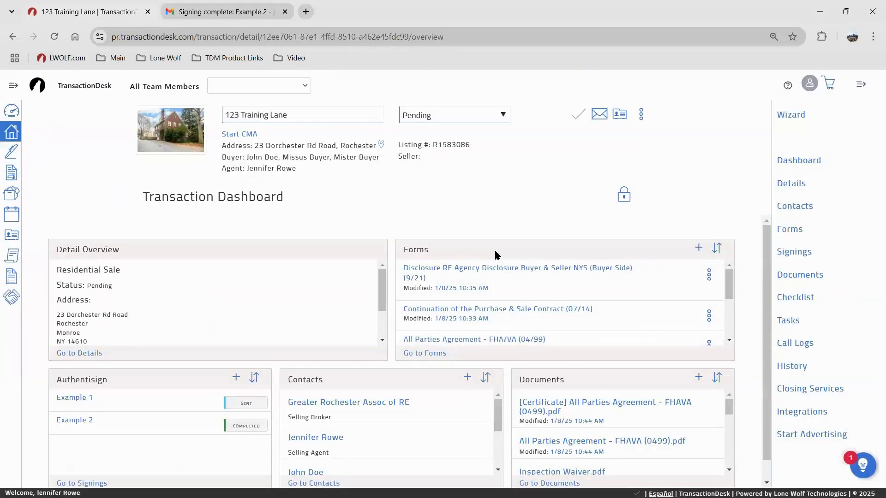
Check the Apply template option for 123 Training Lane, then go to the templates settings area
{"action": "left_click", "coordinate": [641, 116]}
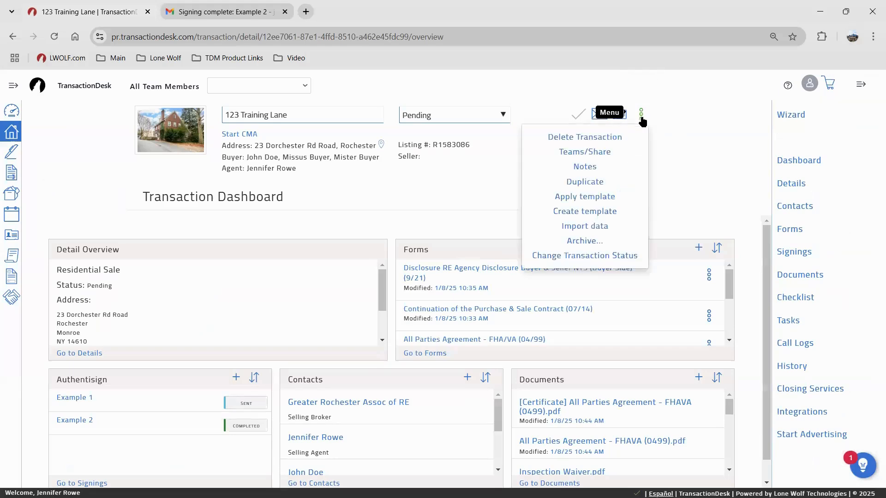
{"action": "left_click", "coordinate": [582, 199]}
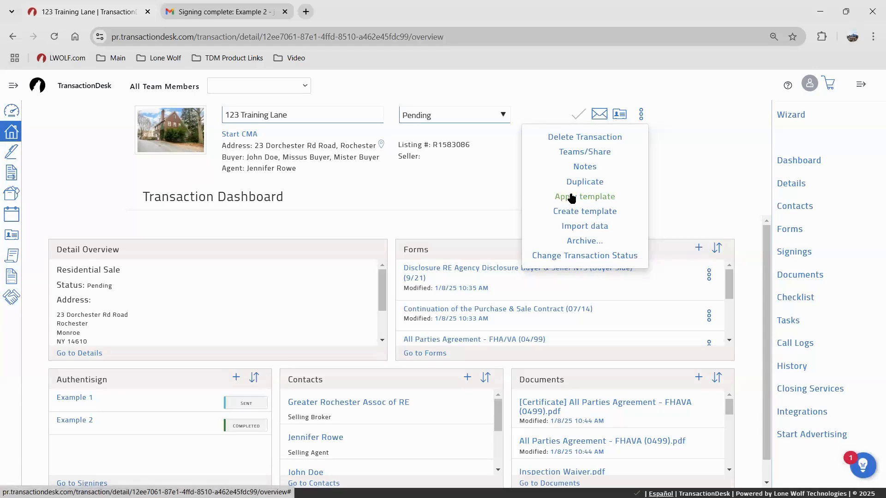
{"action": "left_click", "coordinate": [571, 197]}
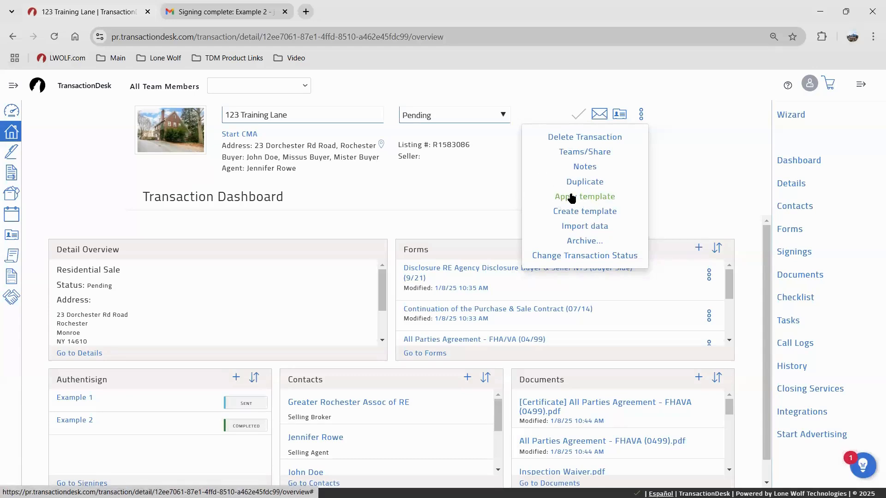
{"action": "left_click", "coordinate": [477, 168]}
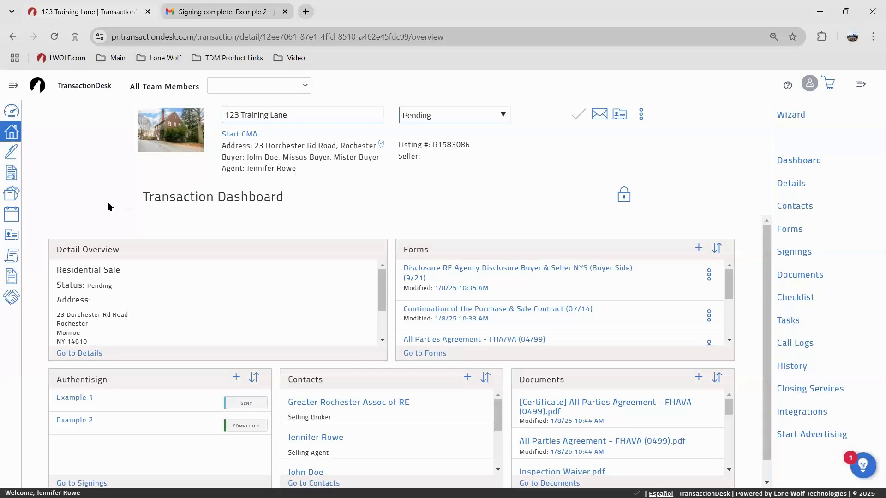
{"action": "left_click", "coordinate": [13, 278]}
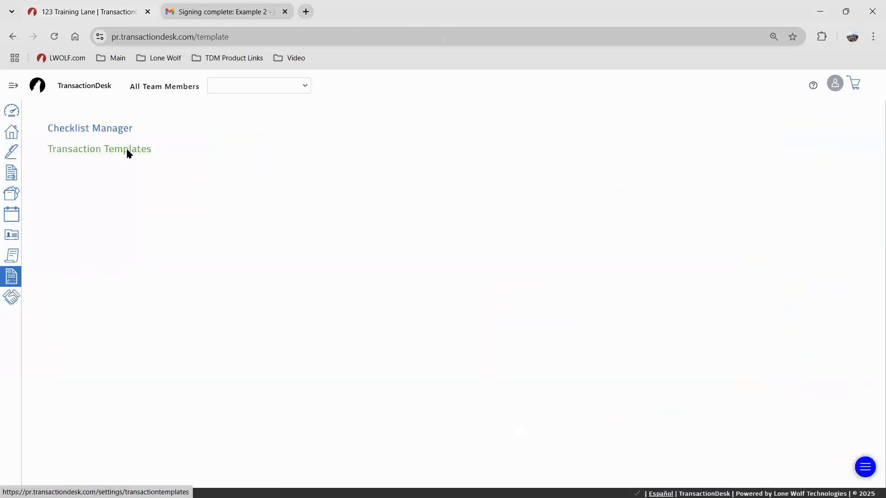
Open the BUYERS transaction template and view its add-forms list without adding anything
{"action": "left_click", "coordinate": [126, 149]}
{"action": "left_click", "coordinate": [177, 152]}
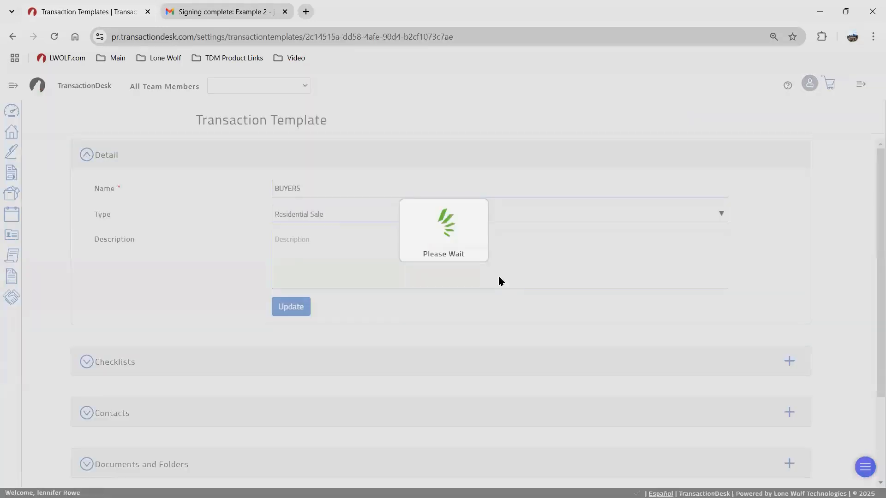
{"action": "scroll", "coordinate": [531, 323], "scroll_direction": "down", "scroll_amount": 3}
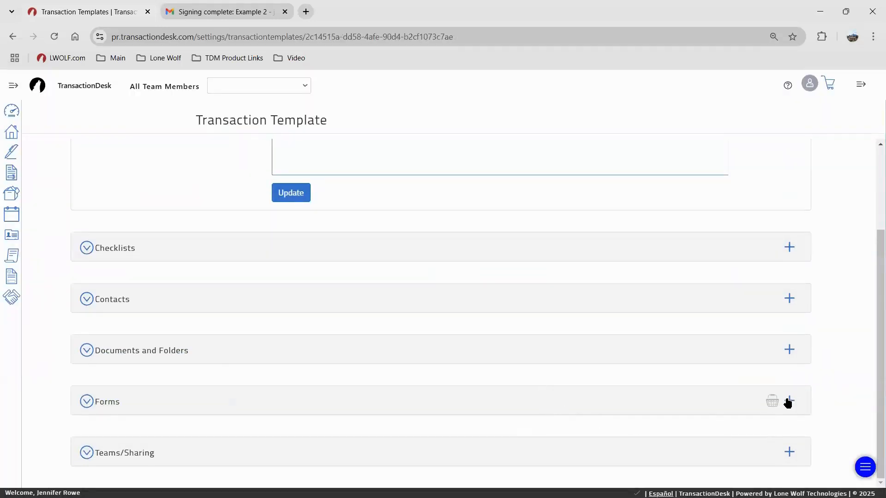
{"action": "left_click", "coordinate": [789, 400]}
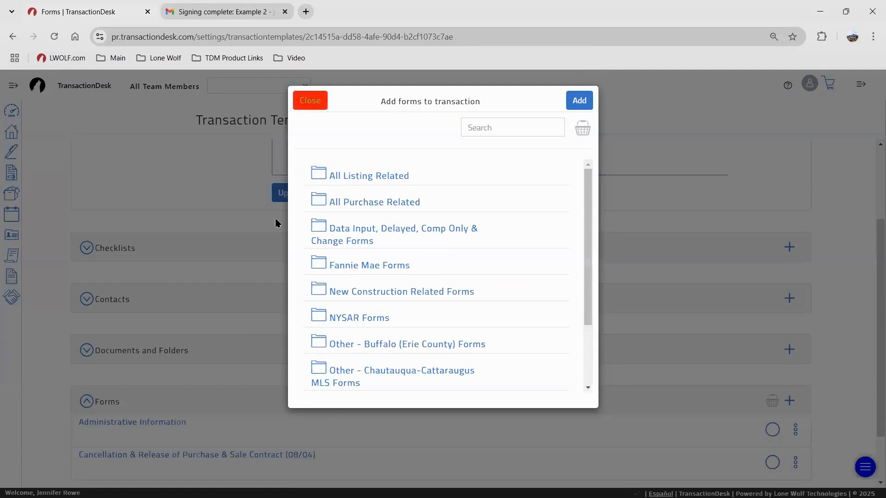
{"action": "left_click", "coordinate": [306, 100]}
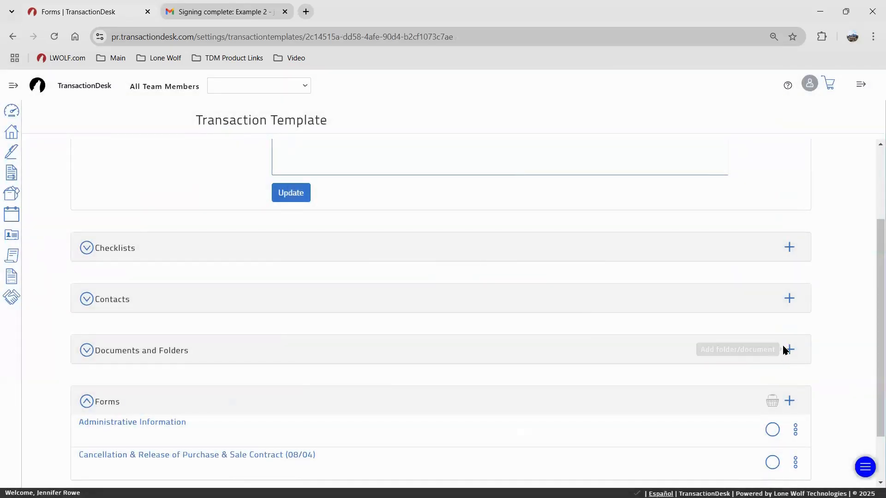
Expand the BUYERS Documents and Folders and Checklists sections, then return to the Transactions list
{"action": "left_click", "coordinate": [786, 350]}
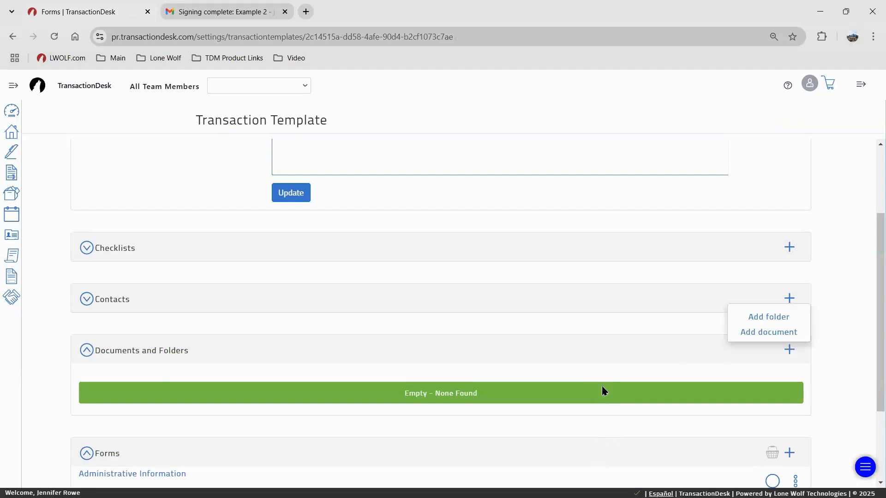
{"action": "scroll", "coordinate": [476, 307], "scroll_direction": "down", "scroll_amount": 3}
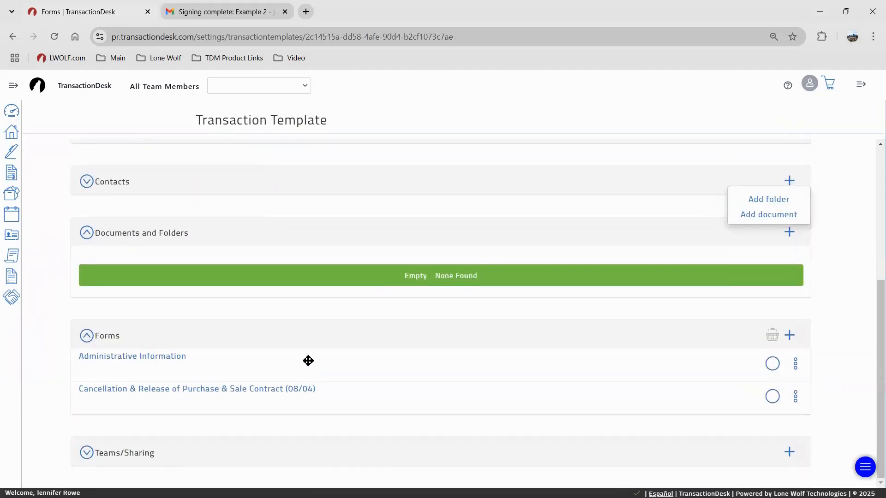
{"action": "scroll", "coordinate": [259, 304], "scroll_direction": "up", "scroll_amount": 3}
{"action": "left_click", "coordinate": [214, 251]}
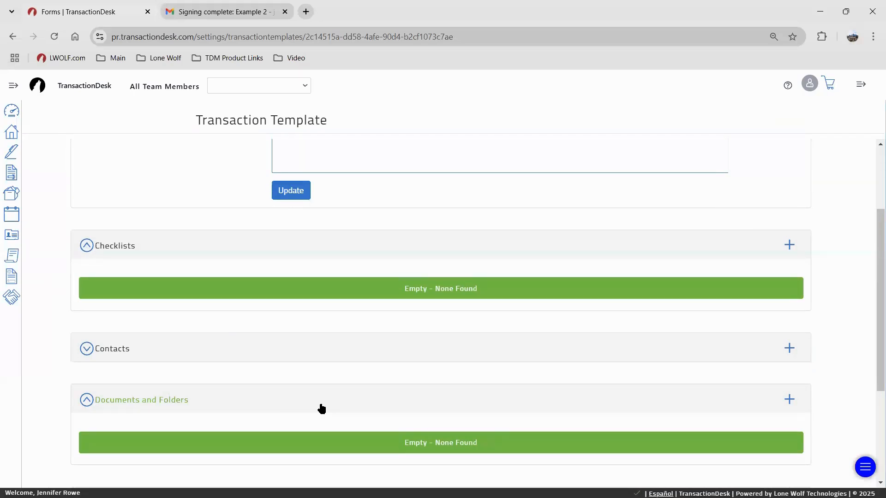
{"action": "scroll", "coordinate": [353, 406], "scroll_direction": "up", "scroll_amount": 3}
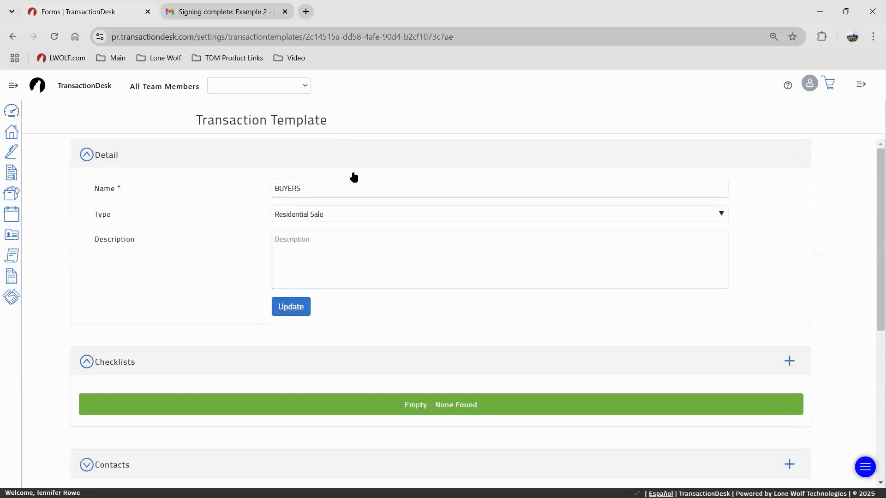
{"action": "scroll", "coordinate": [425, 367], "scroll_direction": "down", "scroll_amount": 5}
{"action": "scroll", "coordinate": [316, 350], "scroll_direction": "down", "scroll_amount": 1}
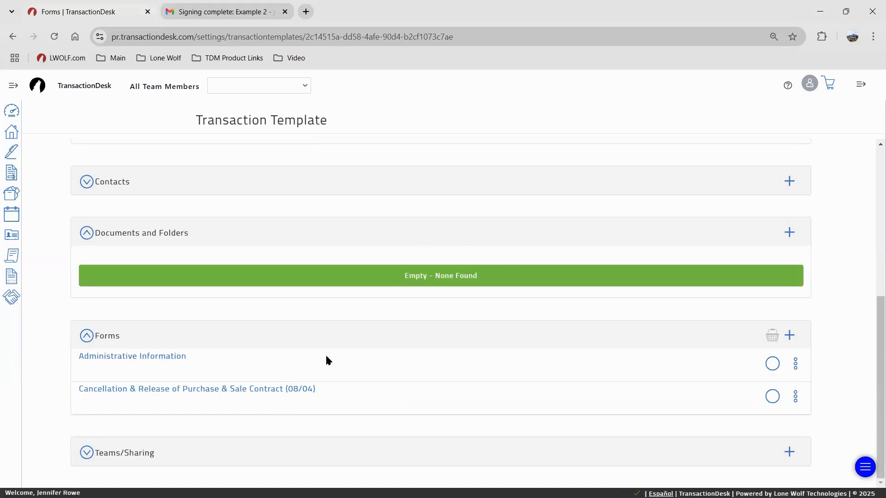
{"action": "scroll", "coordinate": [326, 359], "scroll_direction": "up", "scroll_amount": 3}
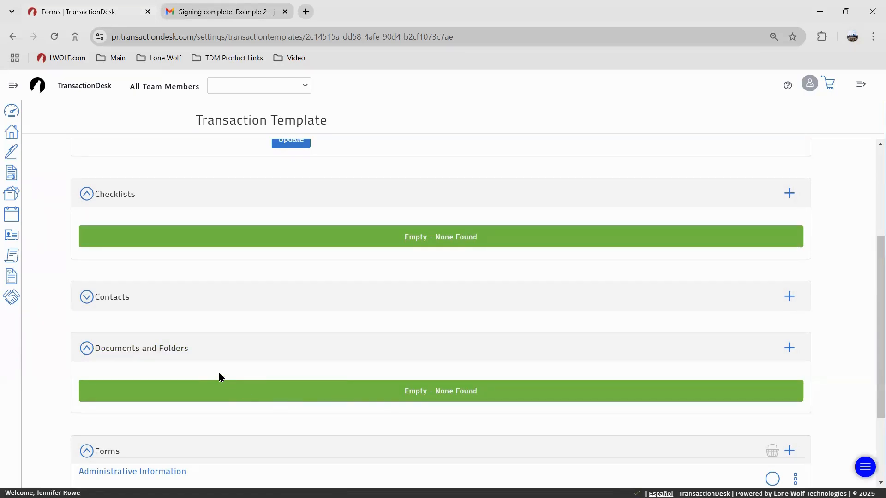
{"action": "scroll", "coordinate": [229, 397], "scroll_direction": "up", "scroll_amount": 2}
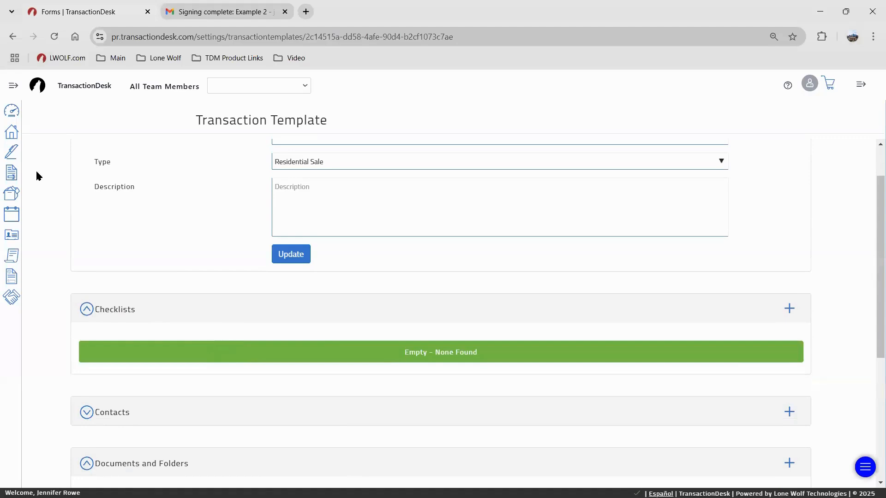
{"action": "left_click", "coordinate": [11, 132]}
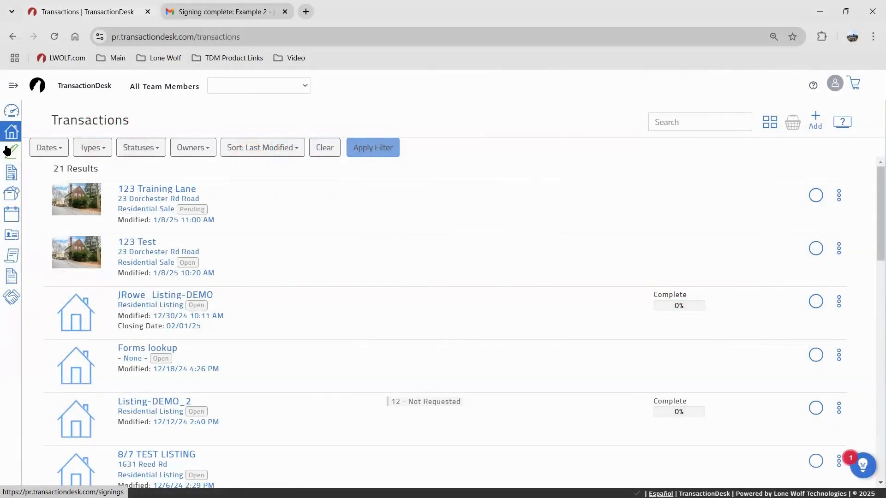
{"action": "left_click", "coordinate": [7, 152]}
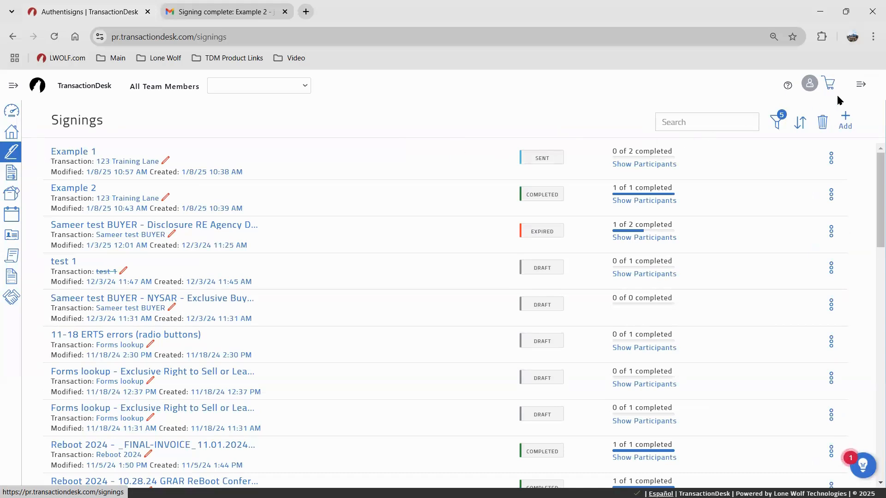
{"action": "left_click", "coordinate": [861, 86]}
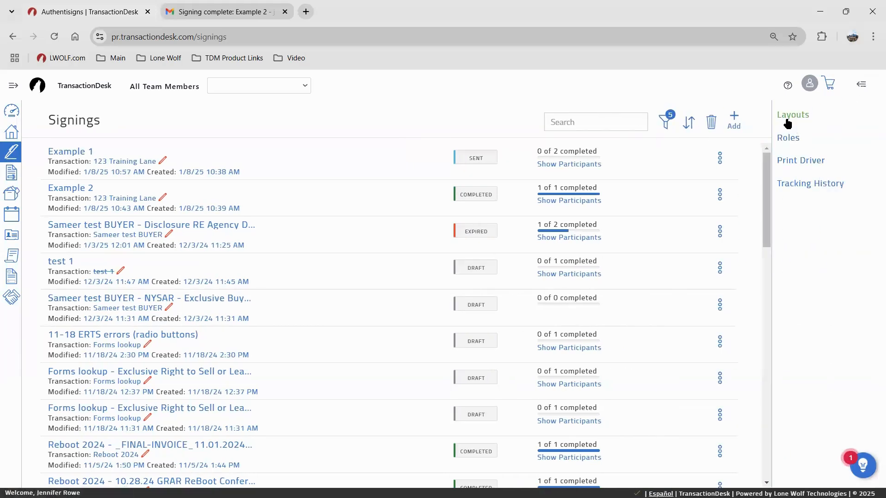
{"action": "left_click", "coordinate": [864, 87]}
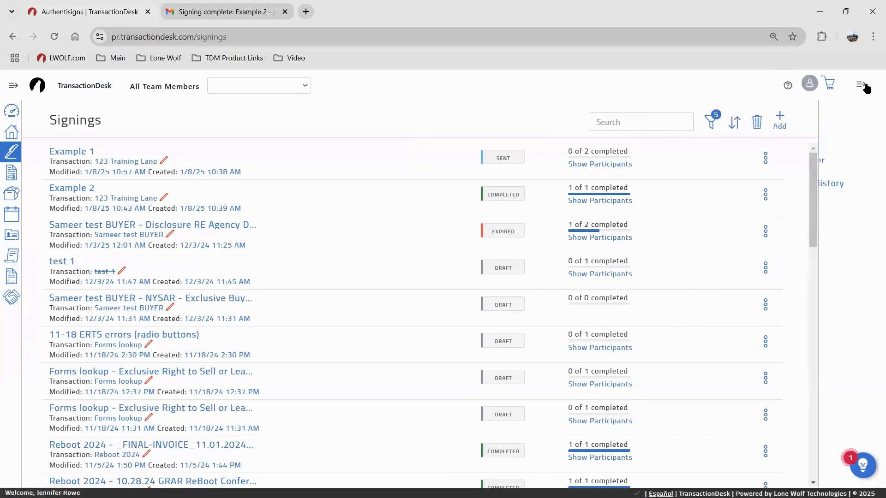
{"action": "left_click", "coordinate": [865, 86]}
{"action": "left_click", "coordinate": [866, 87]}
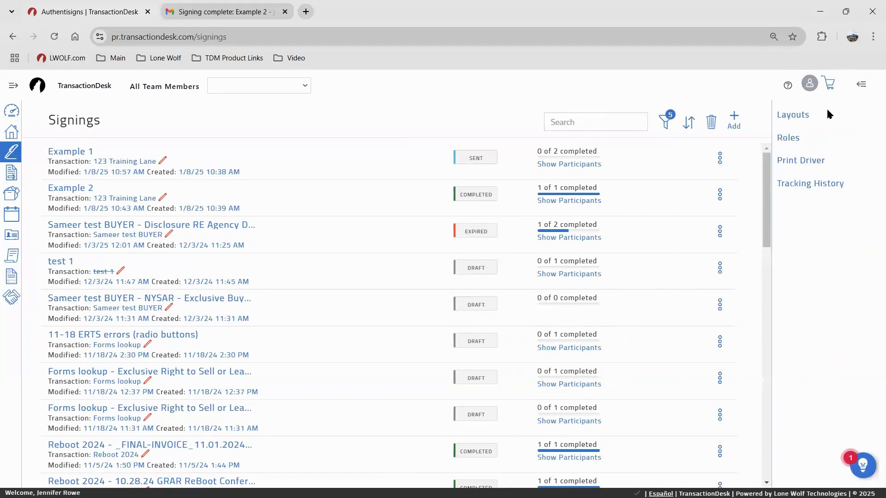
{"action": "left_click", "coordinate": [781, 117]}
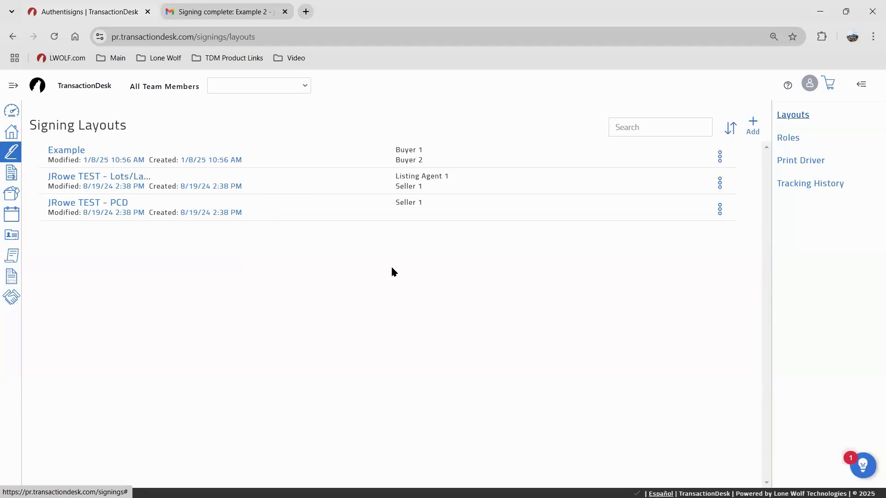
{"action": "left_click", "coordinate": [11, 153]}
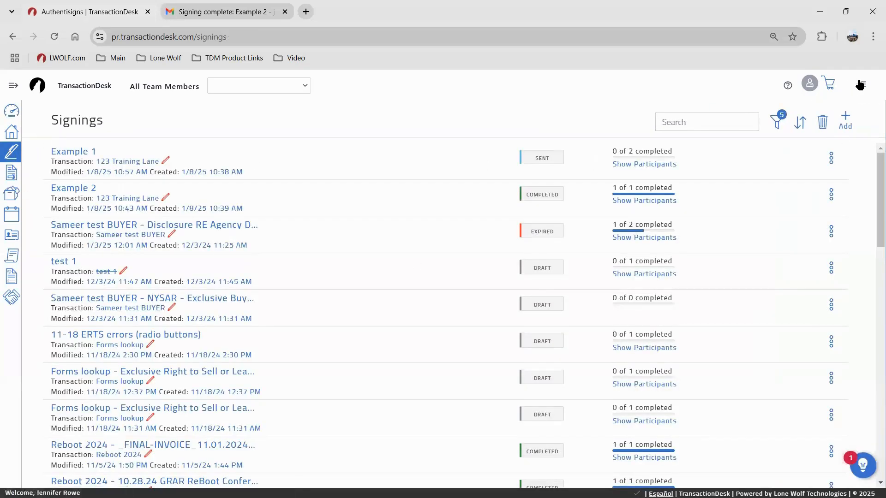
{"action": "left_click", "coordinate": [859, 86]}
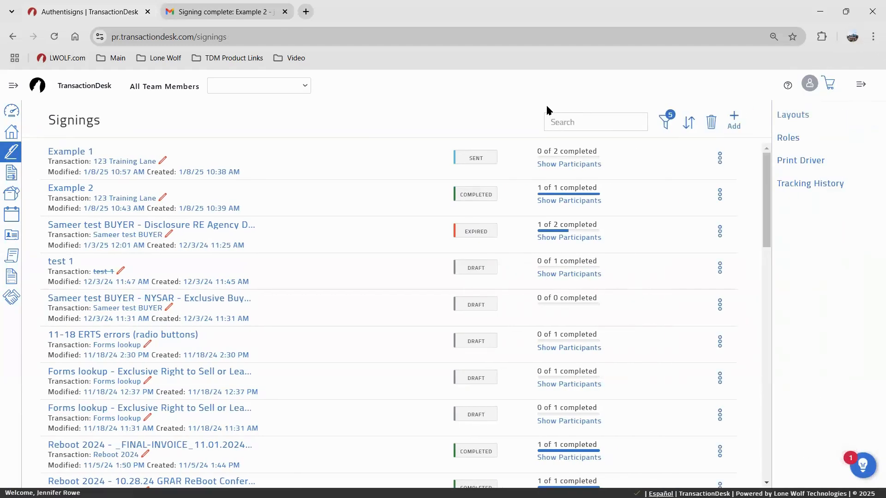
{"action": "left_click", "coordinate": [792, 162]}
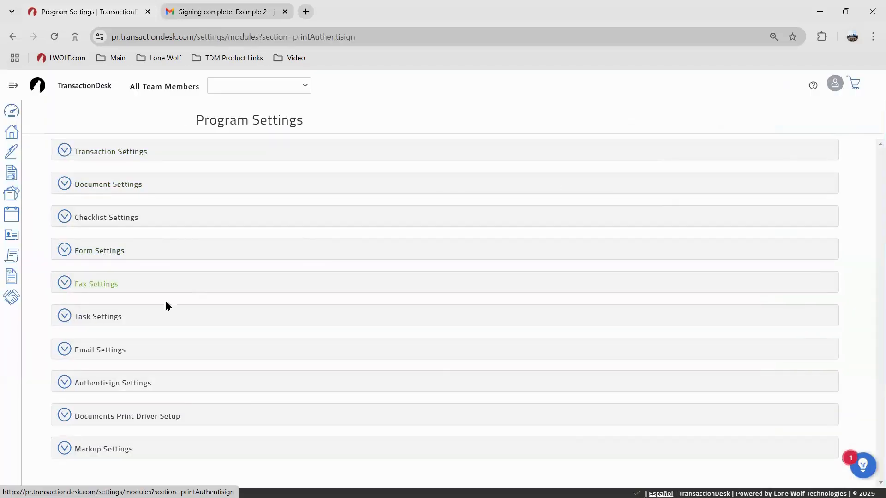
Read the Documents Print Driver Setup section, then go to the Documents folders page
{"action": "left_click", "coordinate": [156, 417]}
{"action": "scroll", "coordinate": [270, 344], "scroll_direction": "down", "scroll_amount": 6}
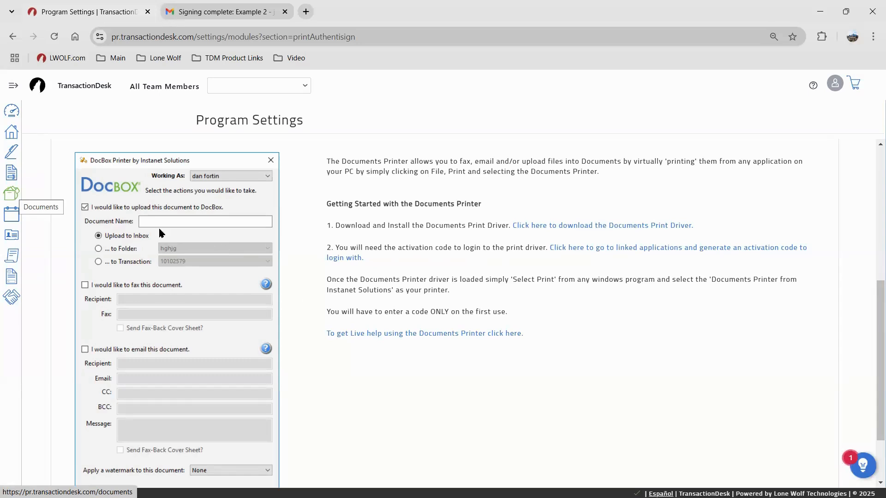
{"action": "left_click", "coordinate": [13, 196]}
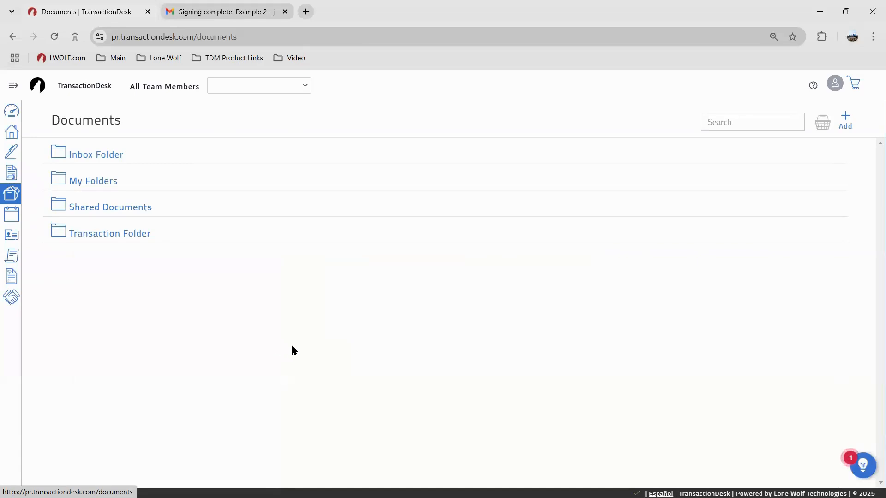
Open account Settings and its Type Management page, listing Contact (20) through Transaction Status (7)
{"action": "left_click", "coordinate": [835, 83]}
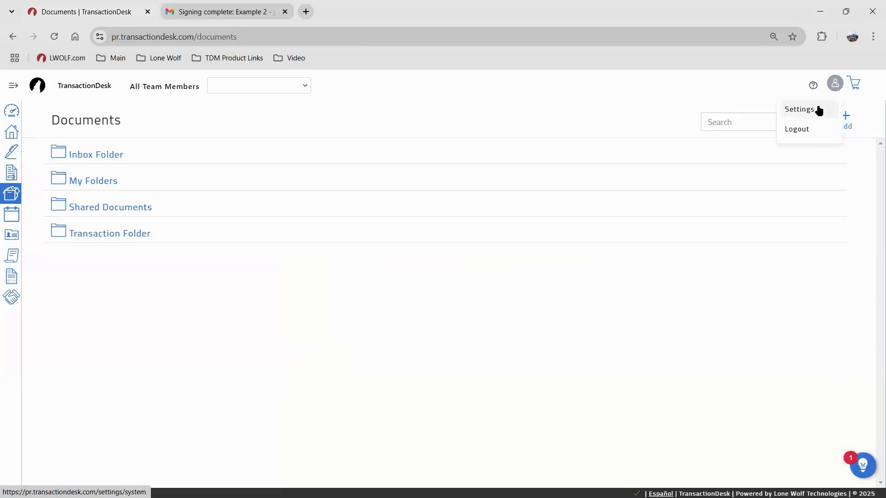
{"action": "left_click", "coordinate": [815, 110]}
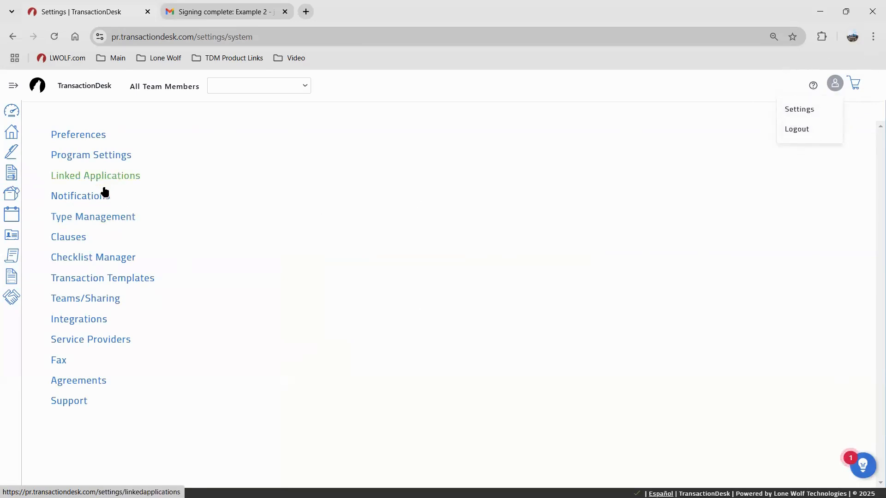
{"action": "key", "text": "ctrl"}
{"action": "key", "text": "ctrl"}
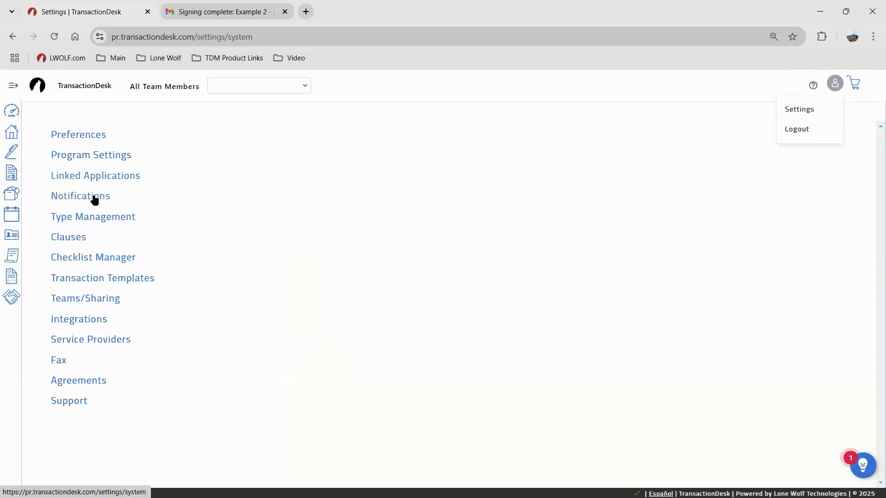
{"action": "key", "text": "ctrl"}
{"action": "left_click", "coordinate": [85, 223]}
{"action": "key", "text": "ctrl"}
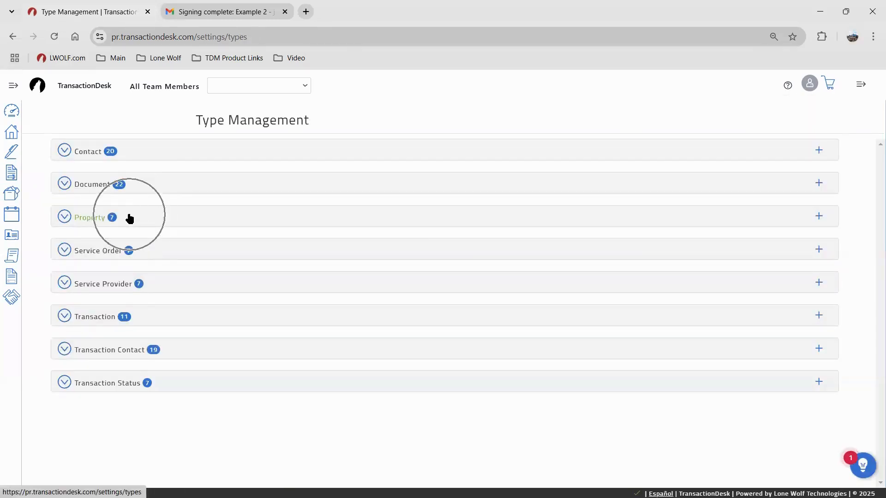
{"action": "left_click", "coordinate": [130, 219]}
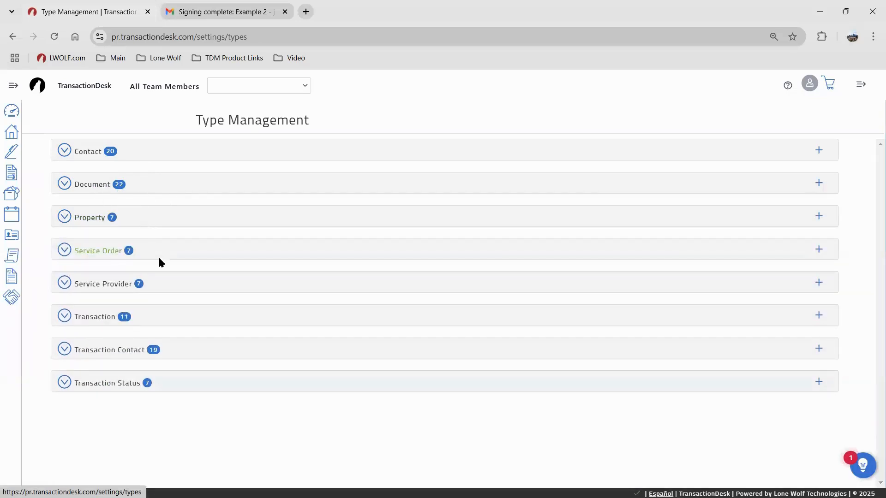
{"action": "left_click", "coordinate": [146, 152]}
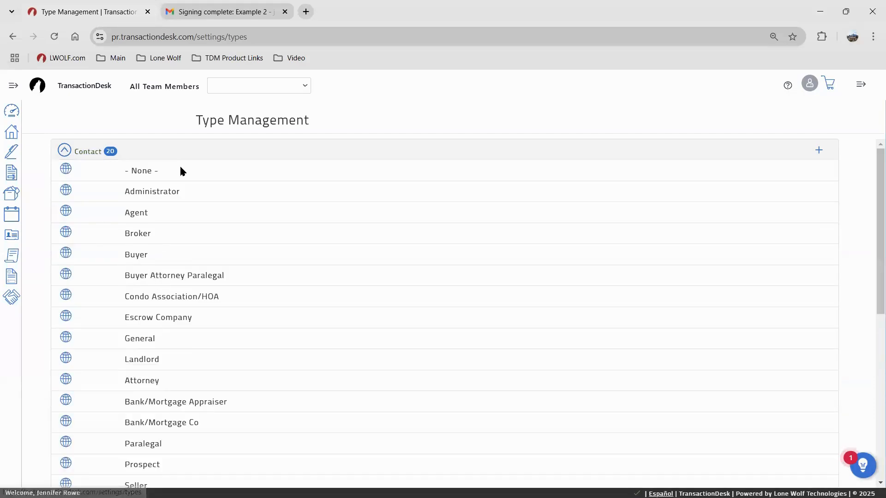
{"action": "left_click", "coordinate": [179, 156]}
{"action": "left_click", "coordinate": [155, 185]}
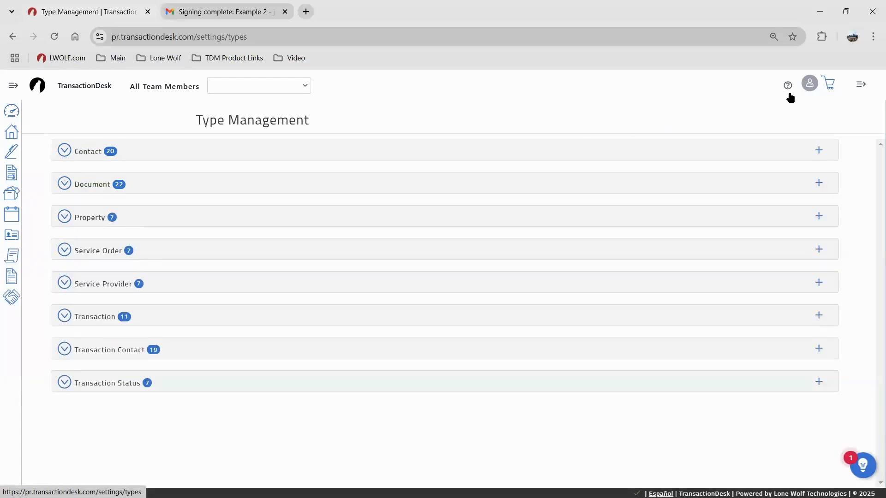
{"action": "left_click", "coordinate": [809, 84]}
{"action": "left_click", "coordinate": [803, 109]}
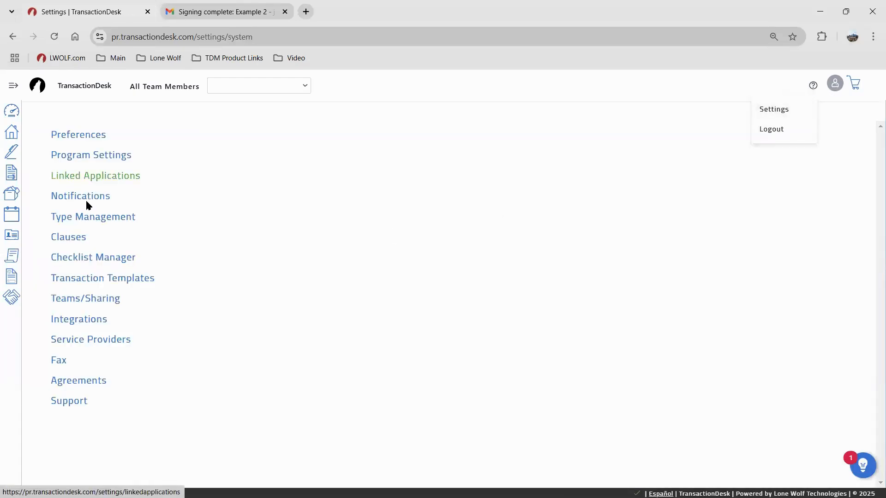
Leave the settings and account menu and bring up the Knowledge Center help panel
{"action": "left_click", "coordinate": [90, 217]}
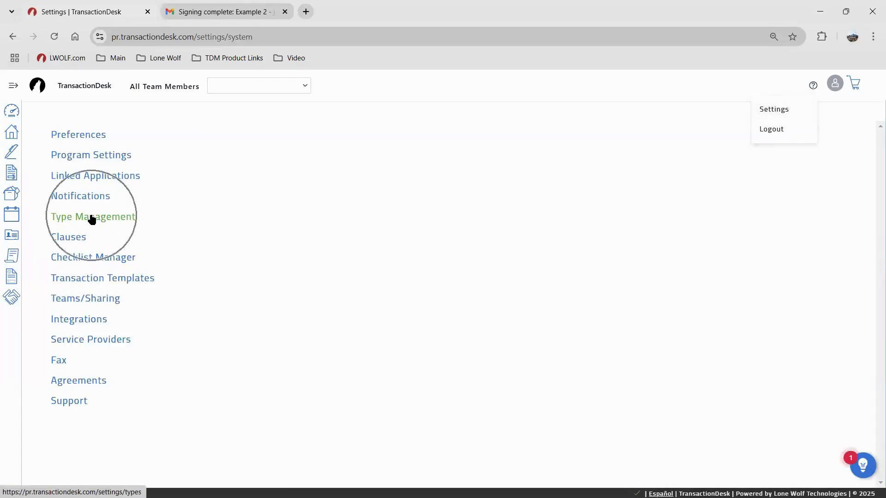
{"action": "left_click", "coordinate": [71, 237]}
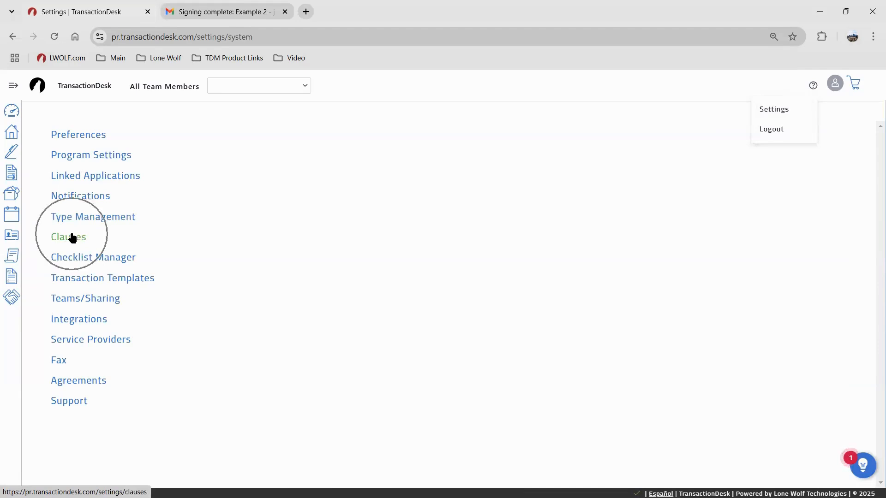
{"action": "left_click", "coordinate": [11, 257]}
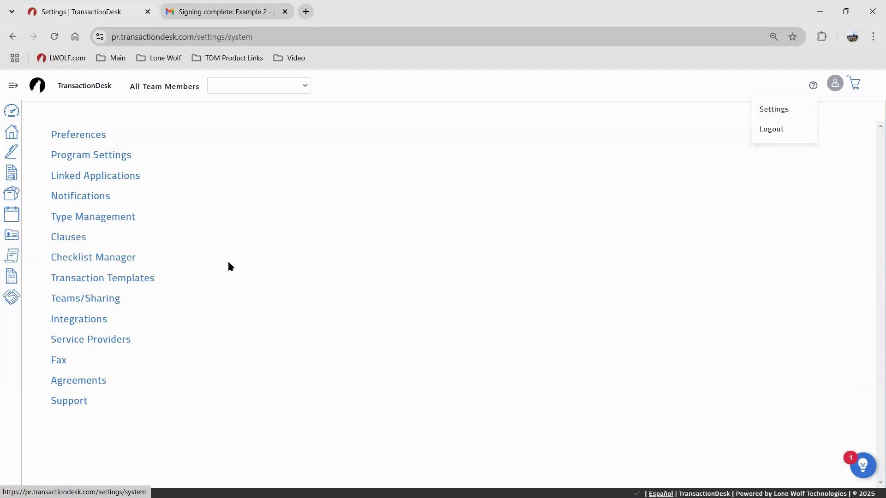
{"action": "left_click", "coordinate": [94, 298]}
{"action": "left_click", "coordinate": [453, 299]}
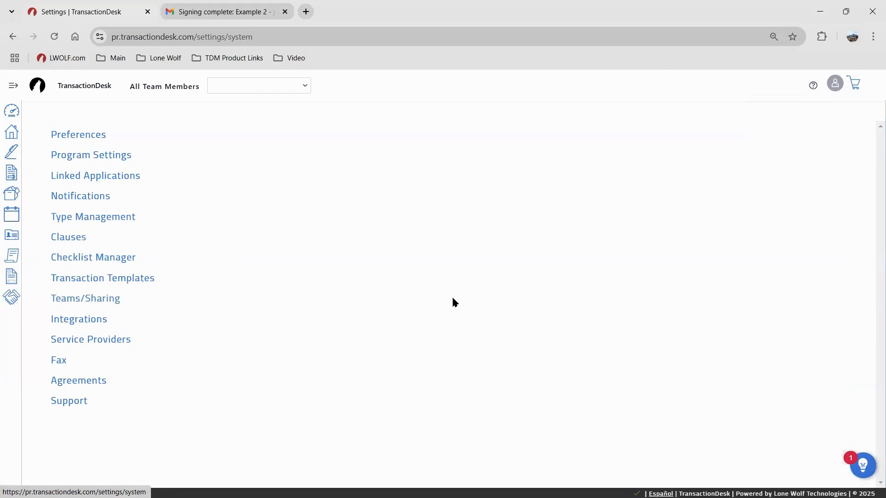
{"action": "left_click", "coordinate": [861, 467]}
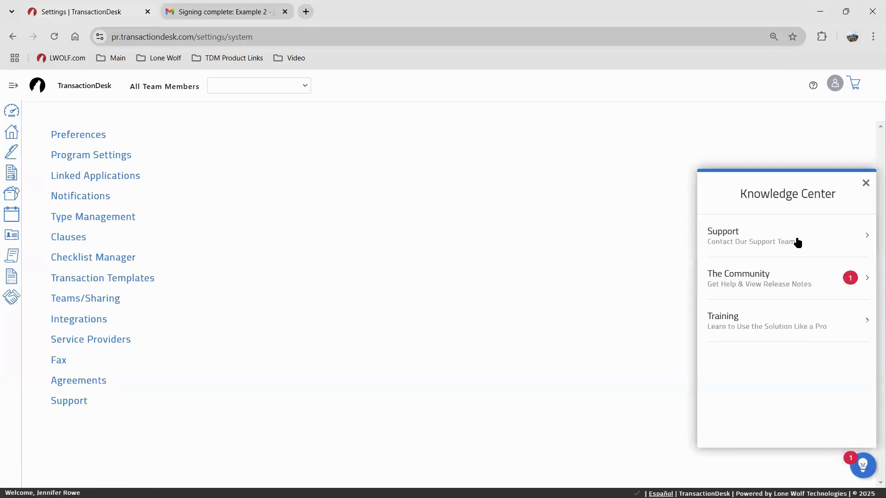
Bring up the Support Help page with contact details, then launch Online Training in a new tab
{"action": "left_click", "coordinate": [813, 87]}
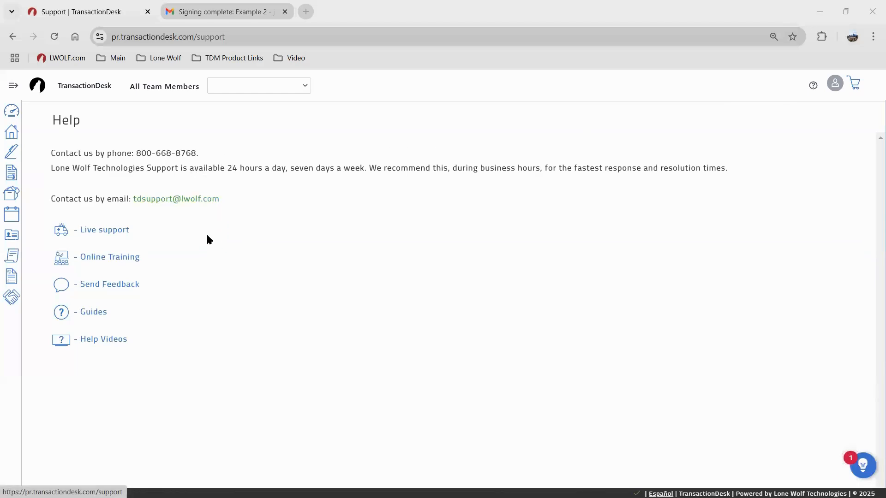
{"action": "left_click", "coordinate": [137, 259]}
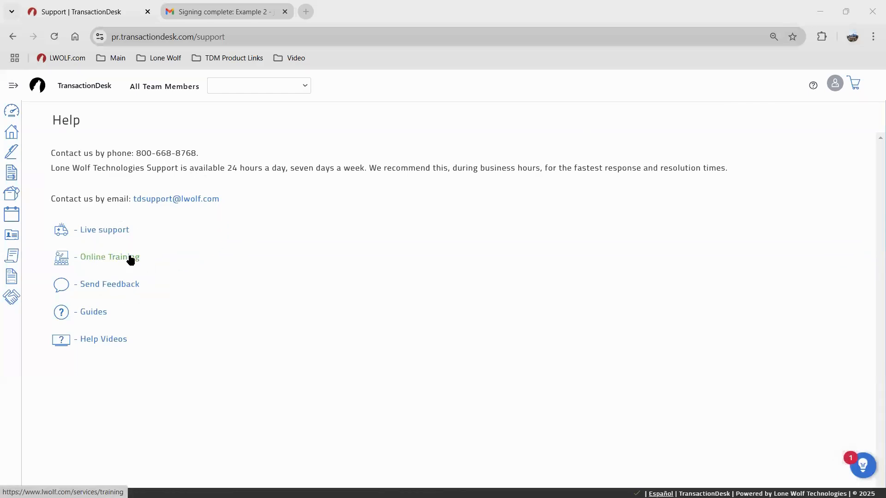
Browse the TransactionDesk Edition training webinar cards, then switch back to the Support | TransactionDesk tab
{"action": "scroll", "coordinate": [471, 228], "scroll_direction": "down", "scroll_amount": 7}
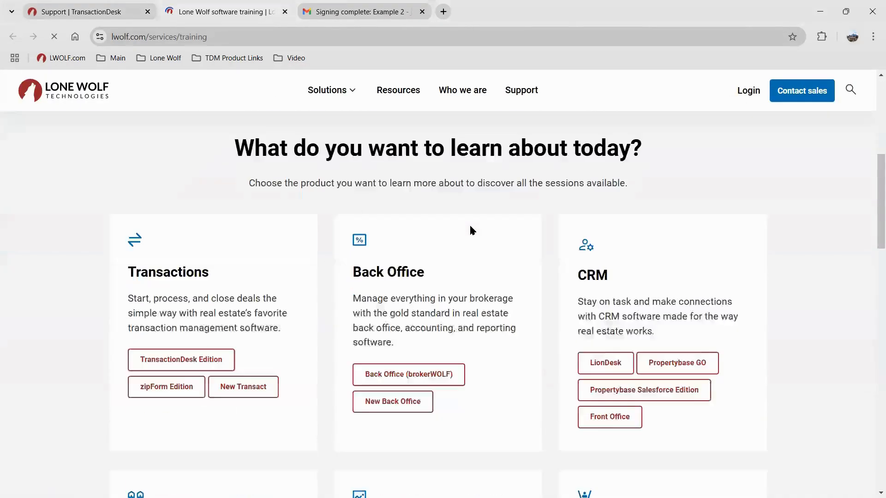
{"action": "left_click", "coordinate": [184, 302]}
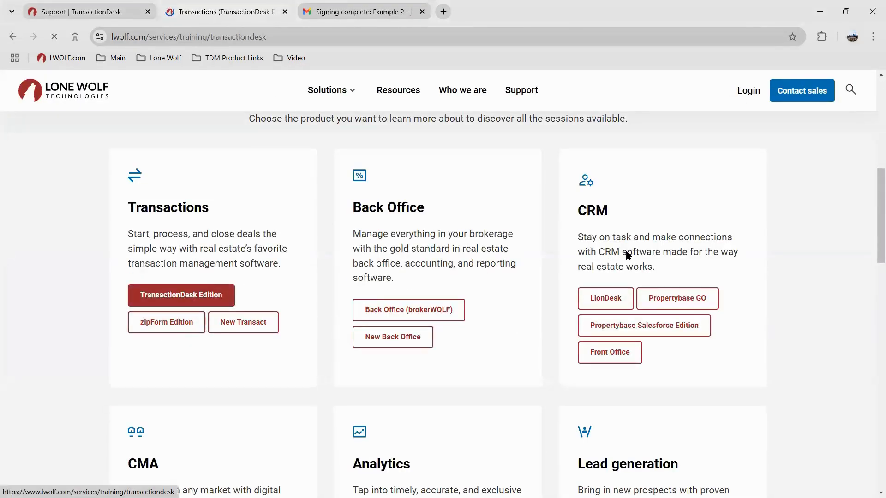
{"action": "scroll", "coordinate": [584, 251], "scroll_direction": "down", "scroll_amount": 8}
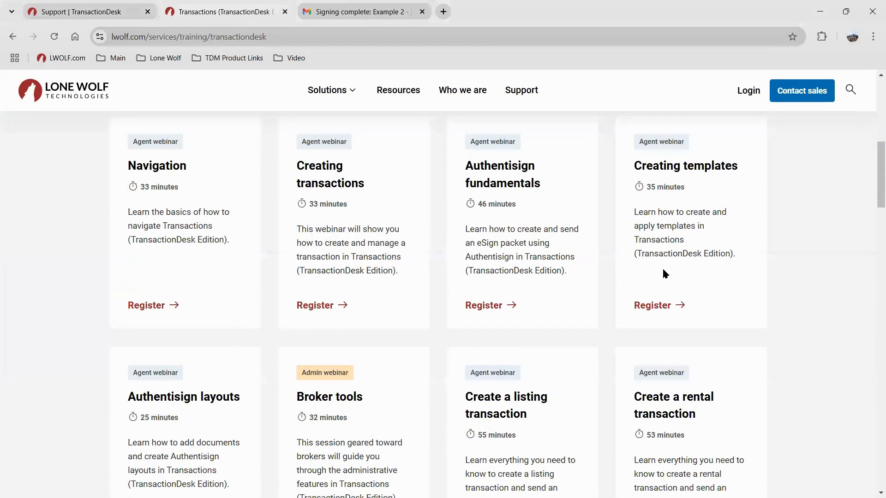
{"action": "scroll", "coordinate": [663, 270], "scroll_direction": "down", "scroll_amount": 5}
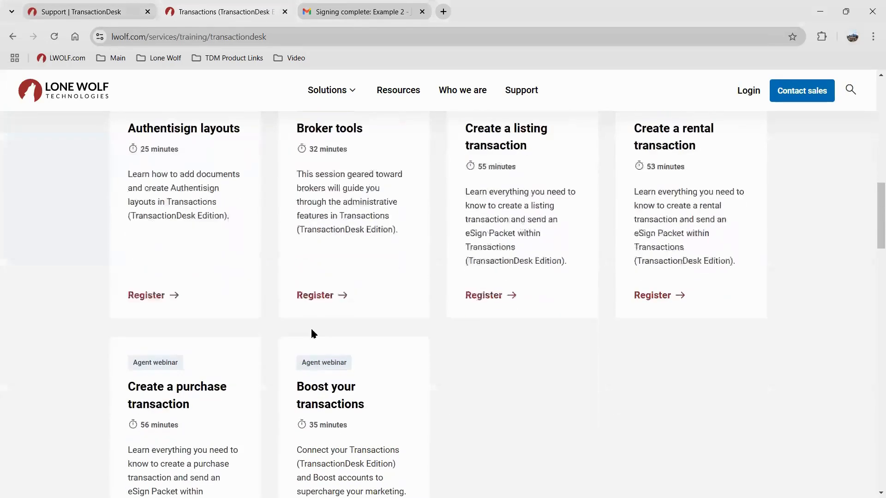
{"action": "scroll", "coordinate": [372, 272], "scroll_direction": "up", "scroll_amount": 5}
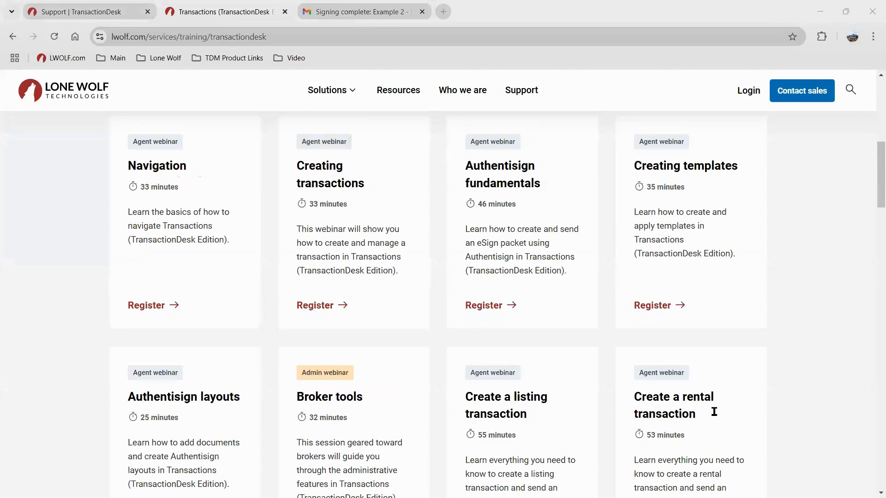
{"action": "scroll", "coordinate": [701, 189], "scroll_direction": "down", "scroll_amount": 5}
{"action": "left_click", "coordinate": [704, 189]}
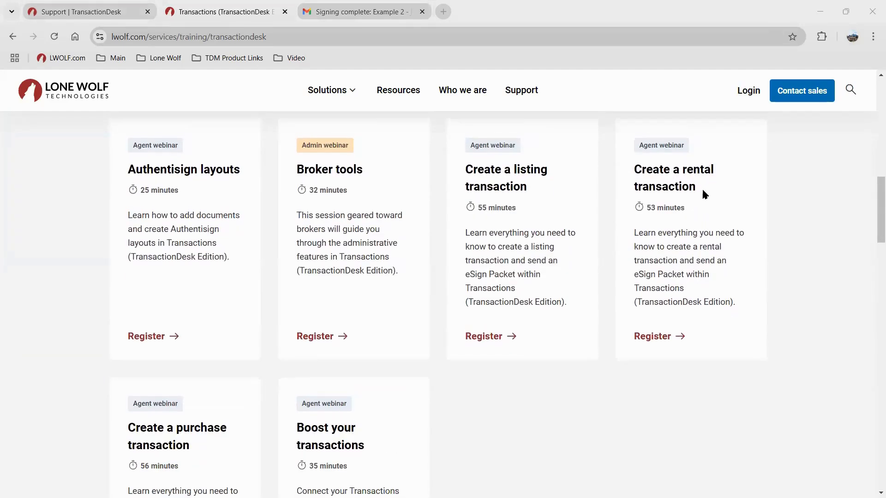
{"action": "scroll", "coordinate": [554, 230], "scroll_direction": "up", "scroll_amount": 5}
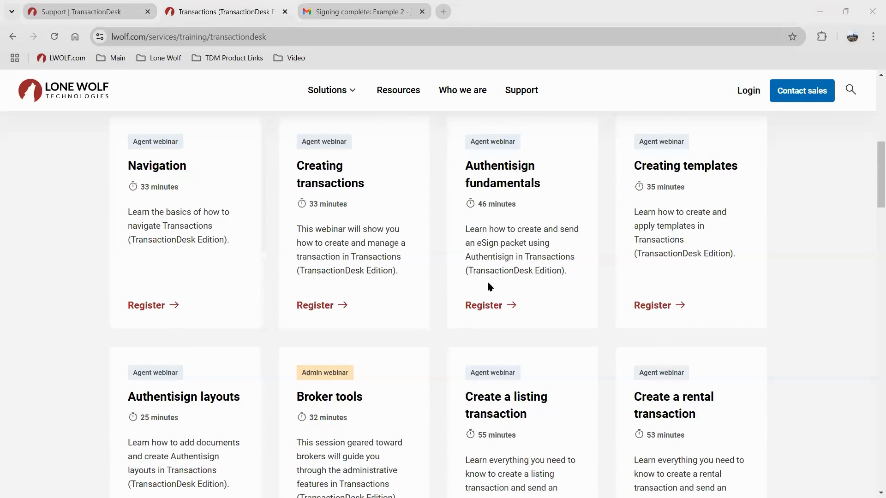
{"action": "scroll", "coordinate": [487, 280], "scroll_direction": "up", "scroll_amount": 1}
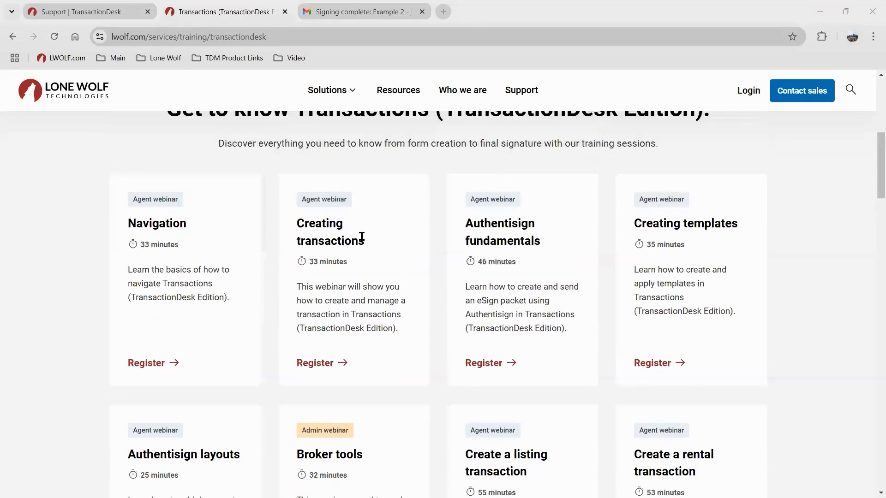
{"action": "left_click", "coordinate": [119, 13]}
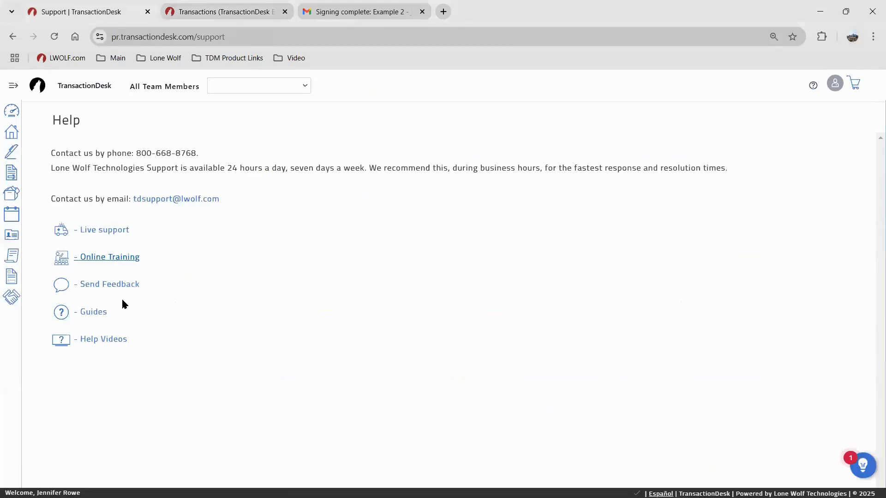
Read the 'Getting started with TransactionDesk Edition for agents' guide, then return to the Help page
{"action": "left_click", "coordinate": [102, 312]}
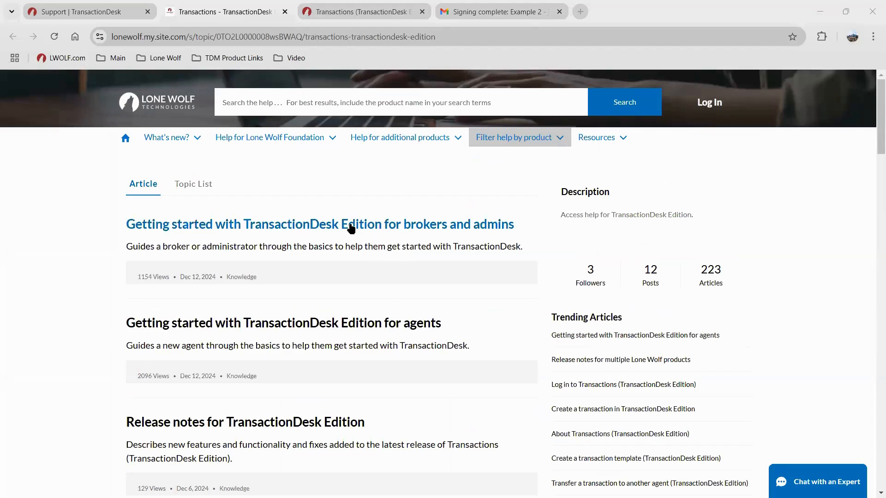
{"action": "scroll", "coordinate": [362, 243], "scroll_direction": "down", "scroll_amount": 2}
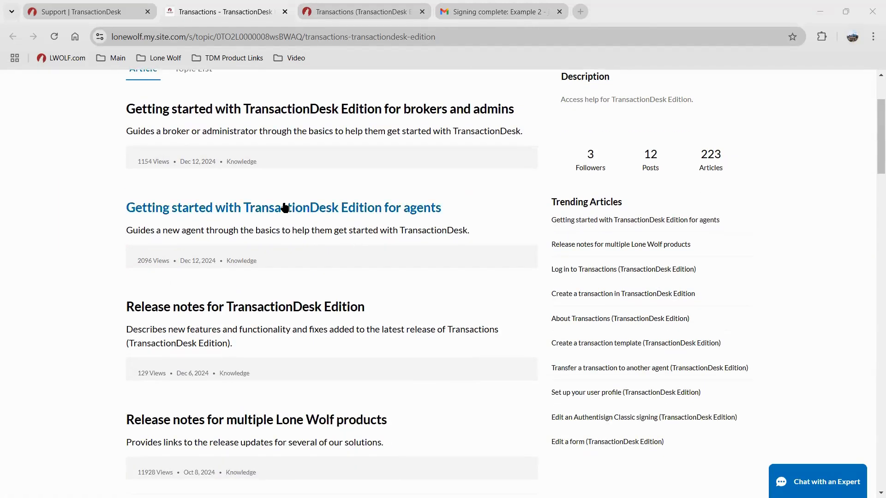
{"action": "left_click", "coordinate": [377, 279]}
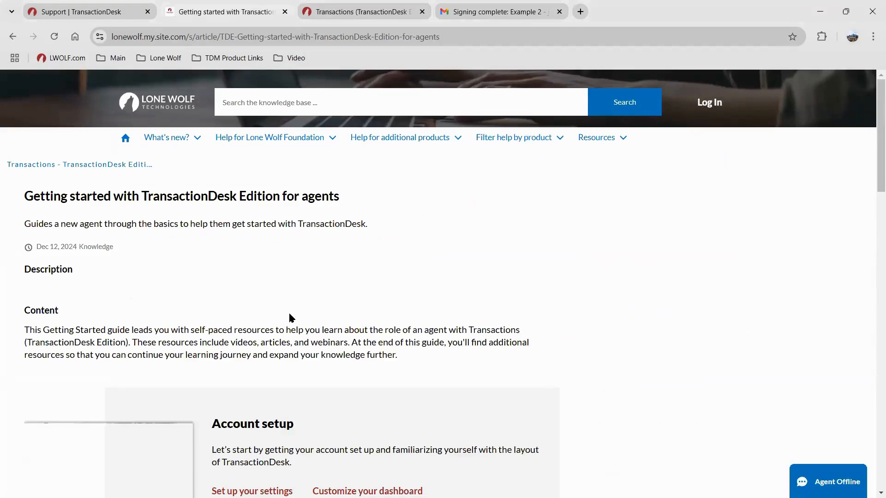
{"action": "scroll", "coordinate": [238, 194], "scroll_direction": "down", "scroll_amount": 5}
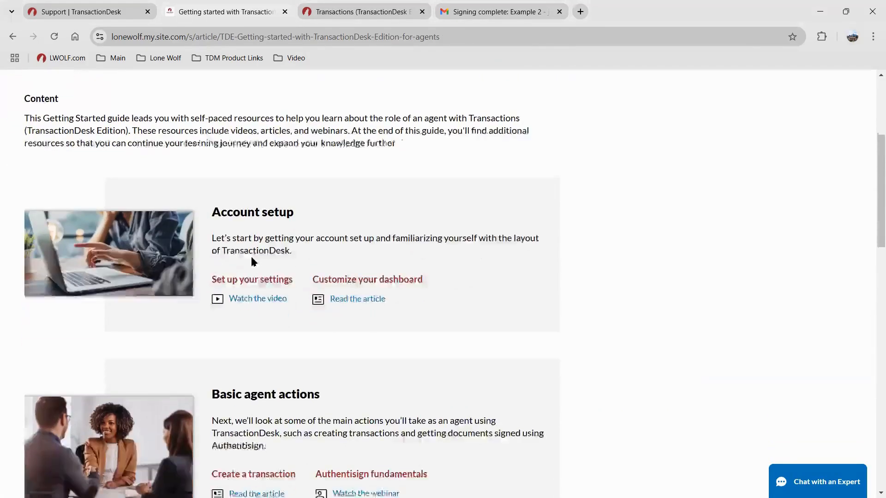
{"action": "scroll", "coordinate": [252, 295], "scroll_direction": "down", "scroll_amount": 2}
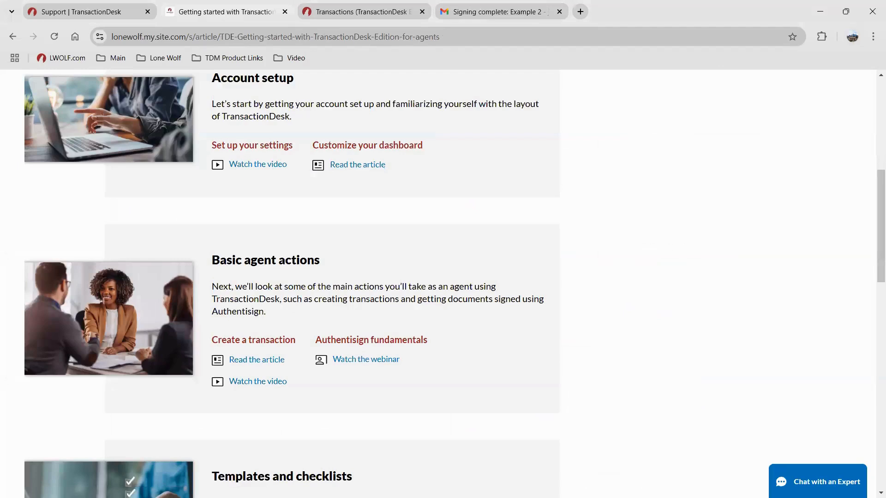
{"action": "left_click", "coordinate": [36, 7]}
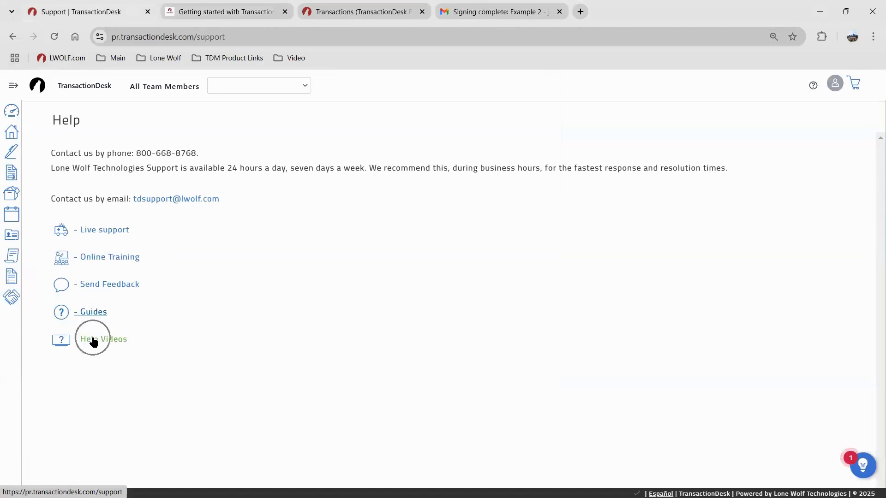
Scroll the TransactionDesk Video Library, then present the 'Transaction and Authentisign - TD Private' contact slide full screen
{"action": "left_click", "coordinate": [96, 339]}
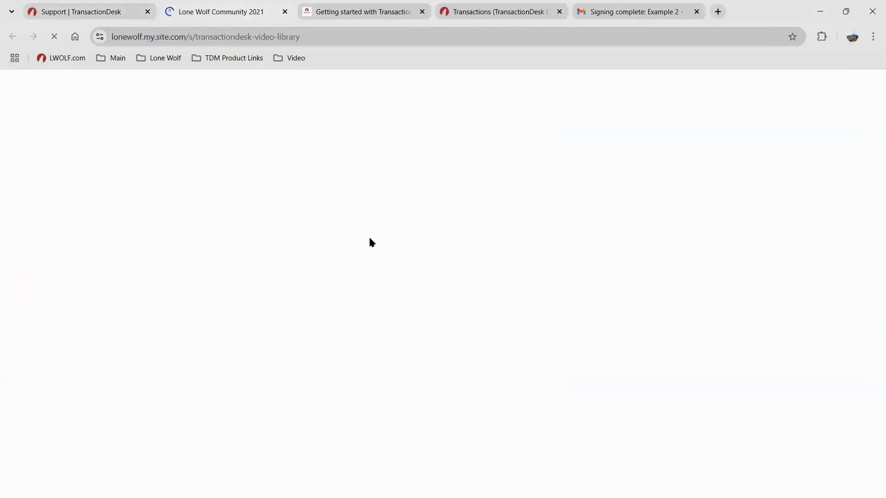
{"action": "scroll", "coordinate": [457, 304], "scroll_direction": "down", "scroll_amount": 5}
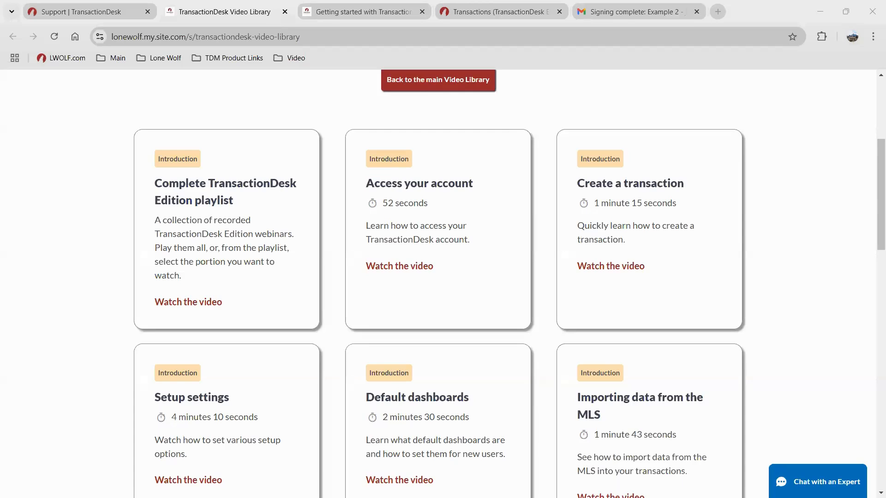
{"action": "scroll", "coordinate": [626, 409], "scroll_direction": "down", "scroll_amount": 9}
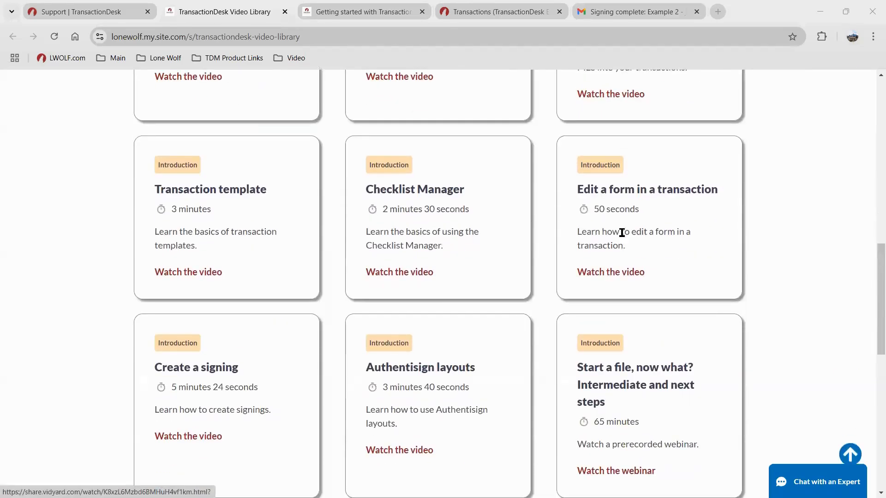
{"action": "scroll", "coordinate": [750, 343], "scroll_direction": "down", "scroll_amount": 3}
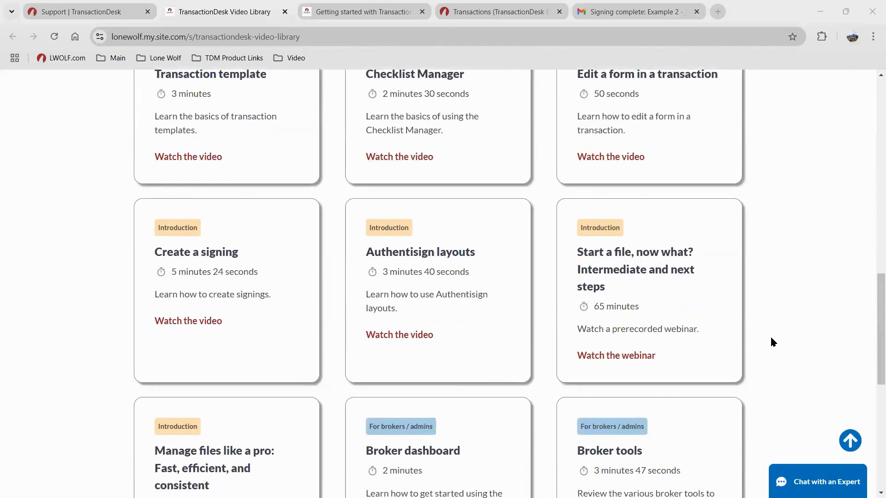
{"action": "left_click_drag", "start_coordinate": [835, 74], "coordinate": [323, 10]}
{"action": "left_click", "coordinate": [706, 85]}
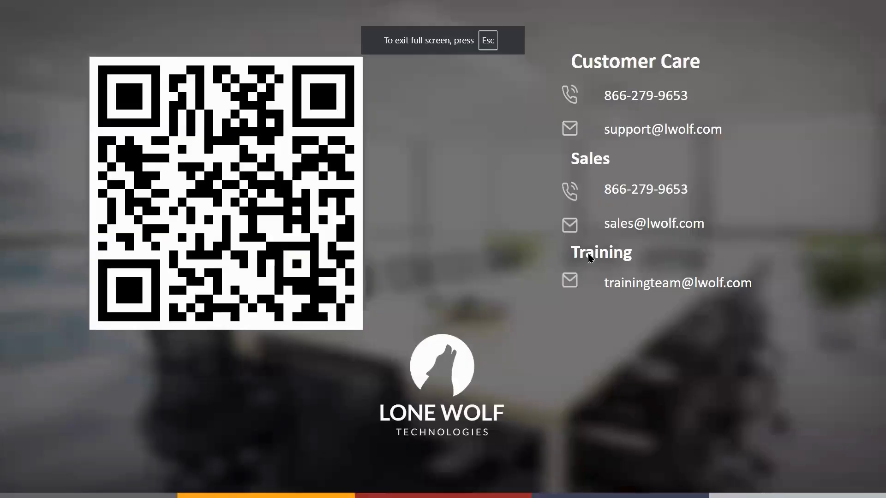